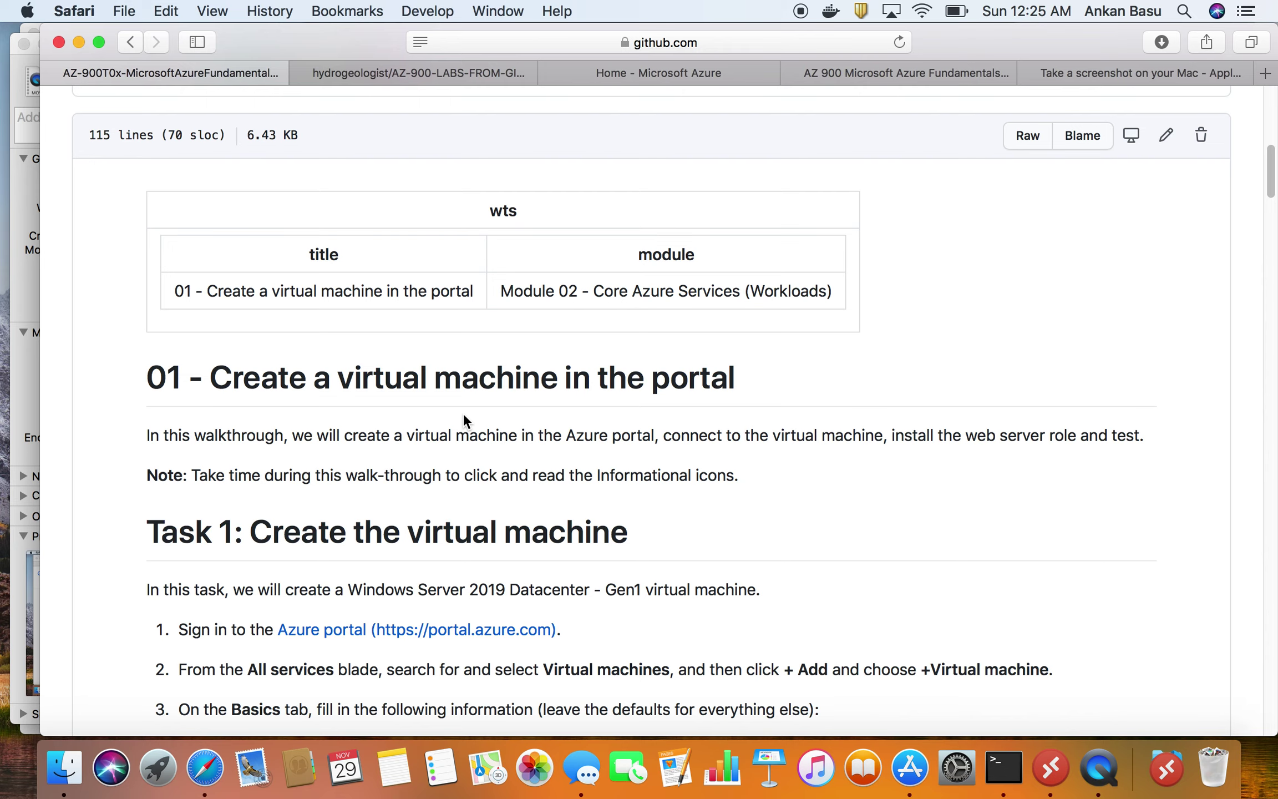
- Review the Task 1 settings table, highlighting the Subscription and (US) East US location values
scroll(463, 415, down, 3)
scroll(463, 415, up, 3)
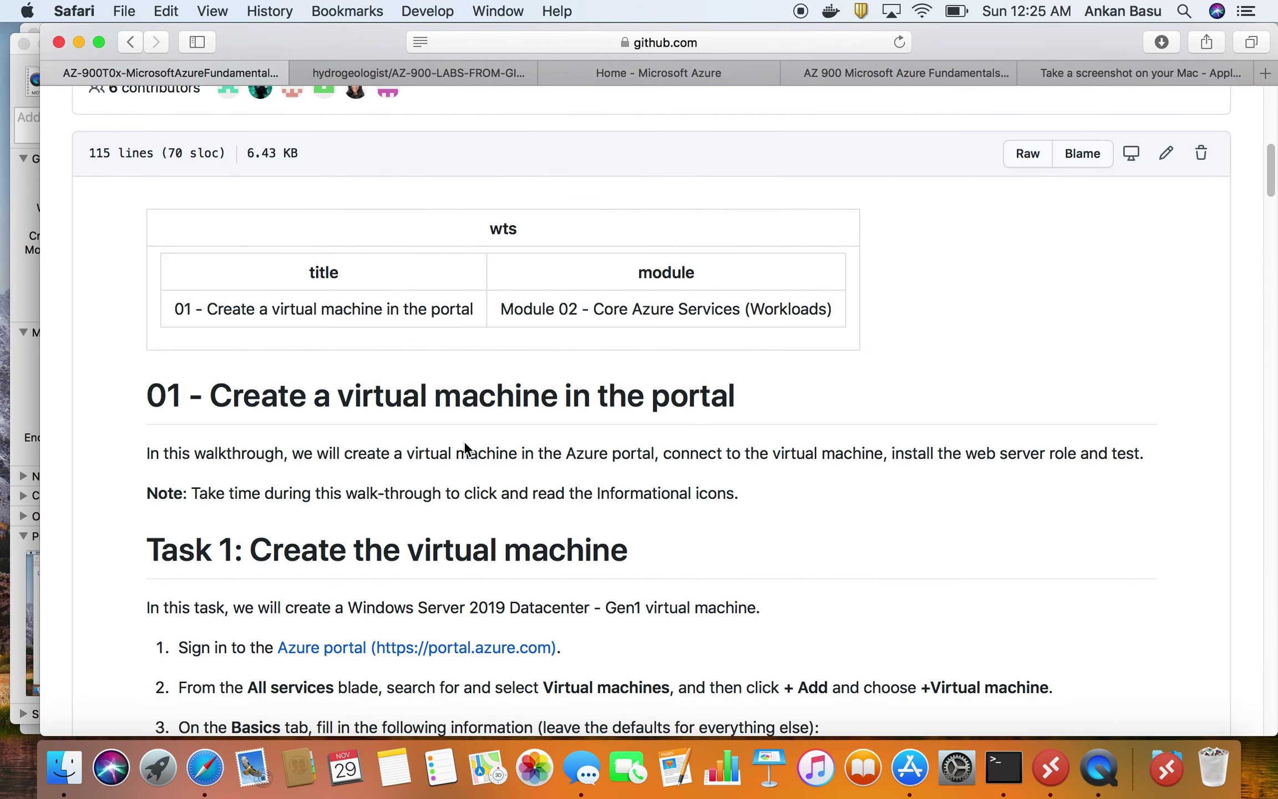
scroll(464, 444, down, 1)
scroll(362, 516, down, 1)
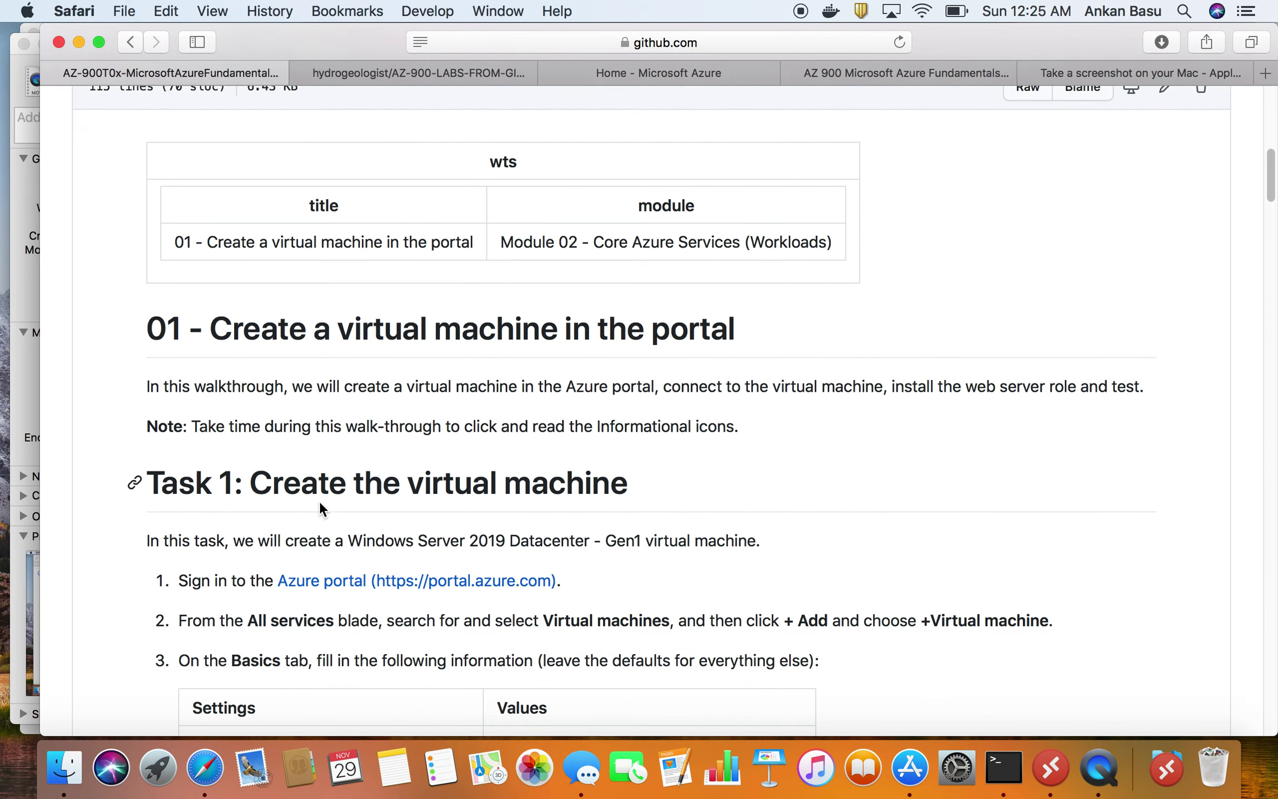
scroll(516, 491, down, 3)
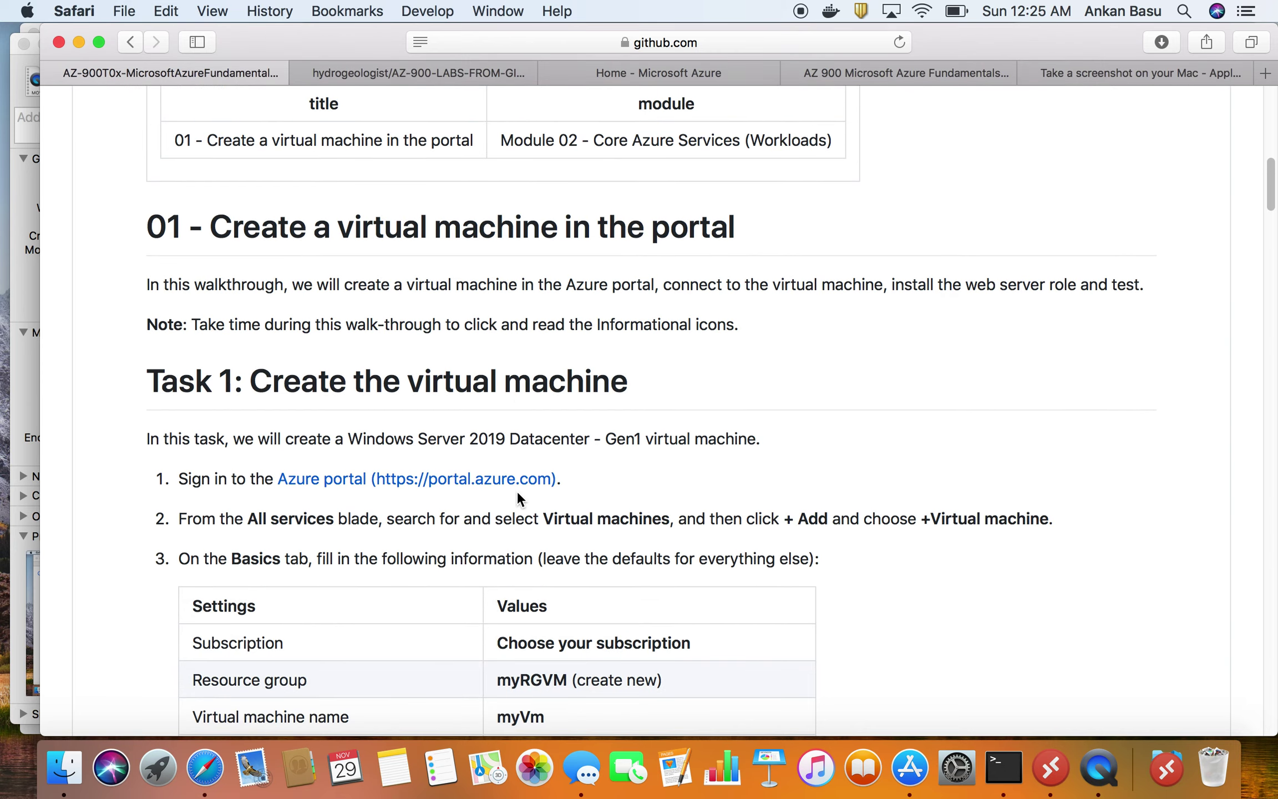
scroll(306, 434, down, 3)
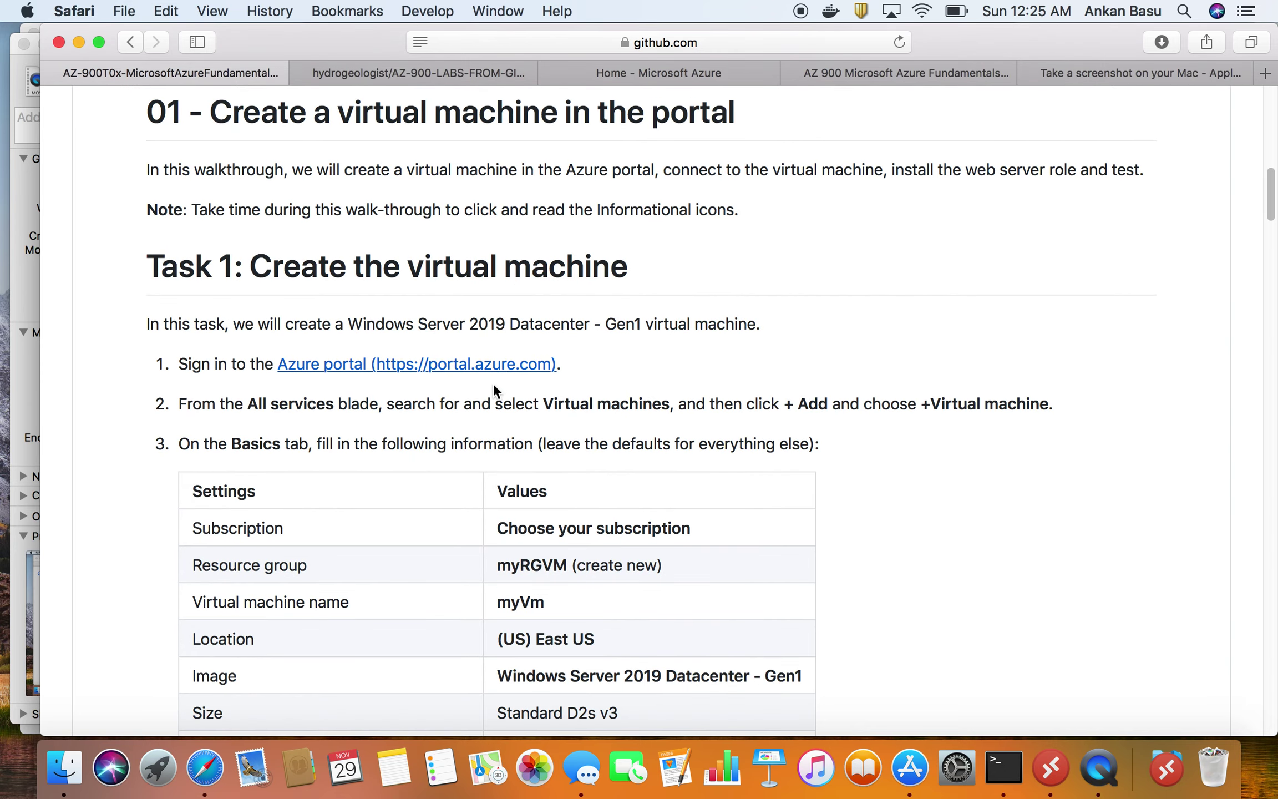
scroll(448, 466, down, 1)
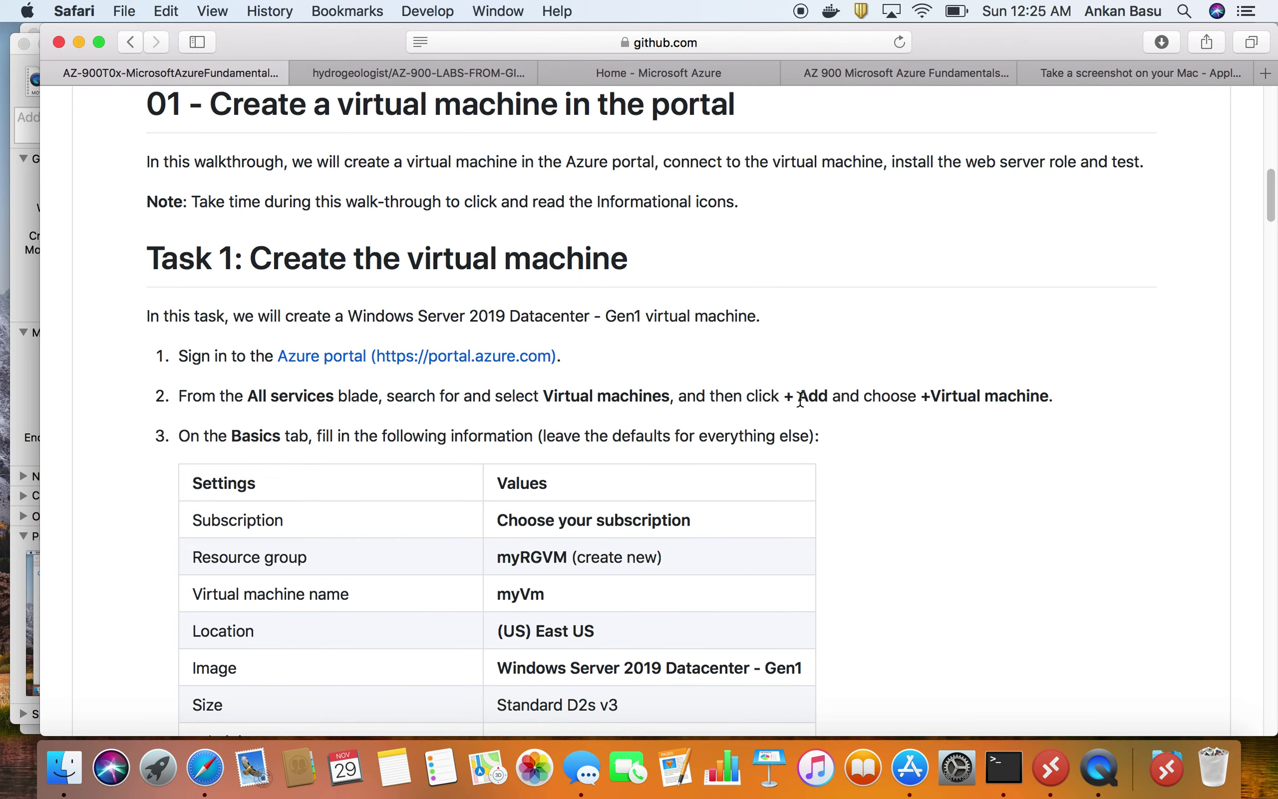
scroll(549, 498, down, 2)
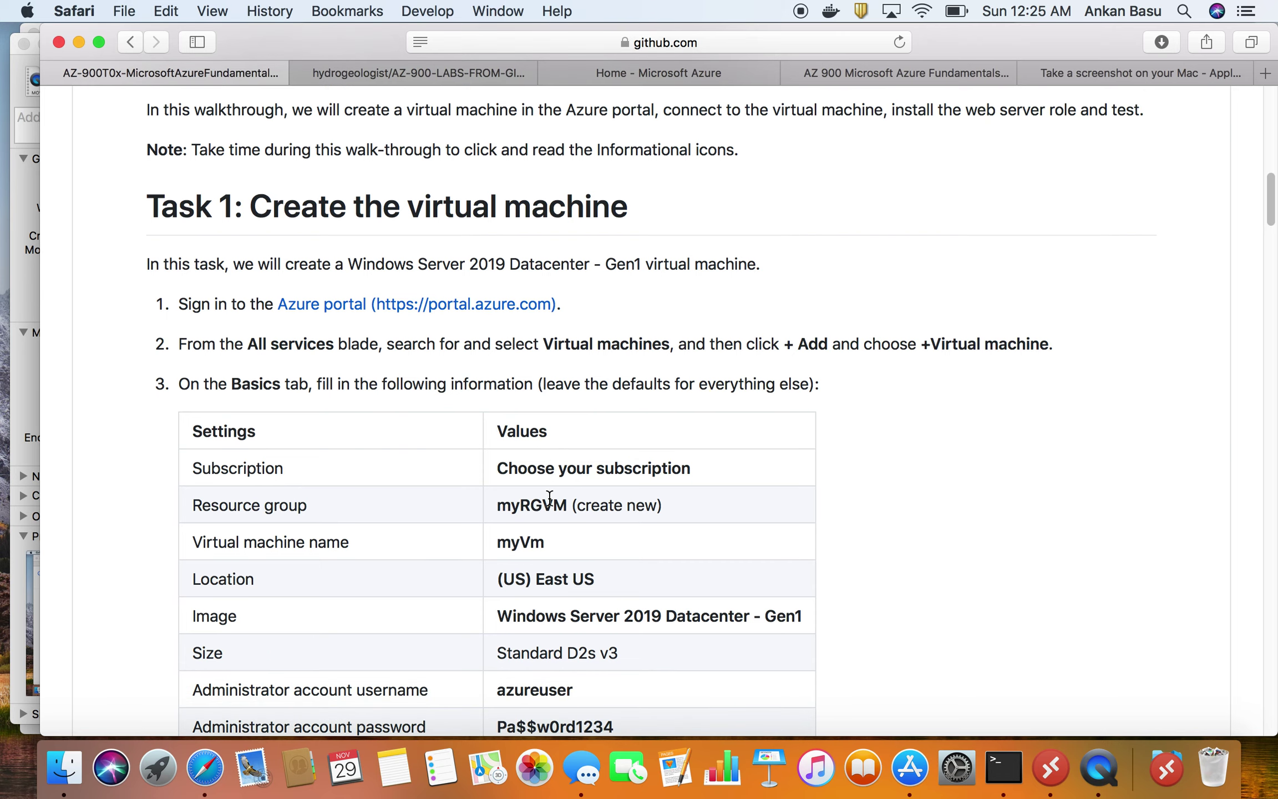
drag(498, 469, 692, 472)
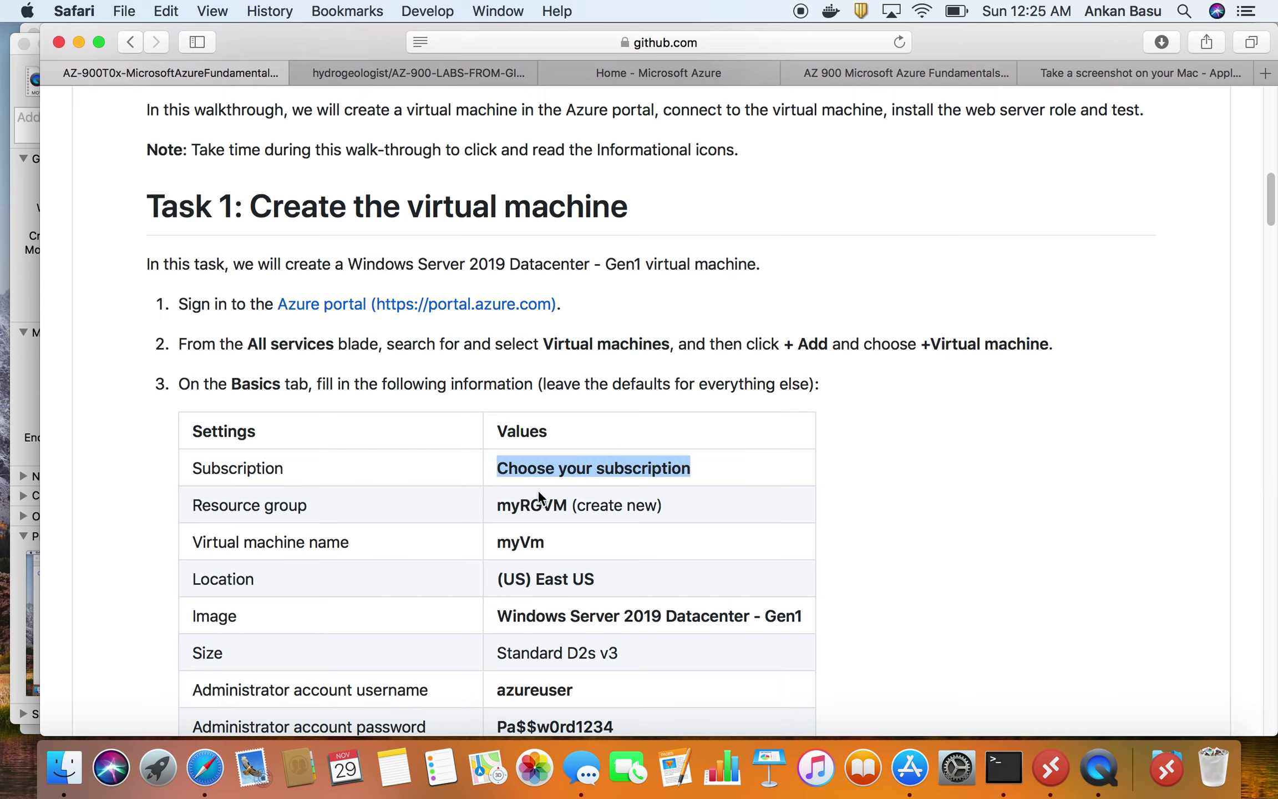
triple_click(571, 569)
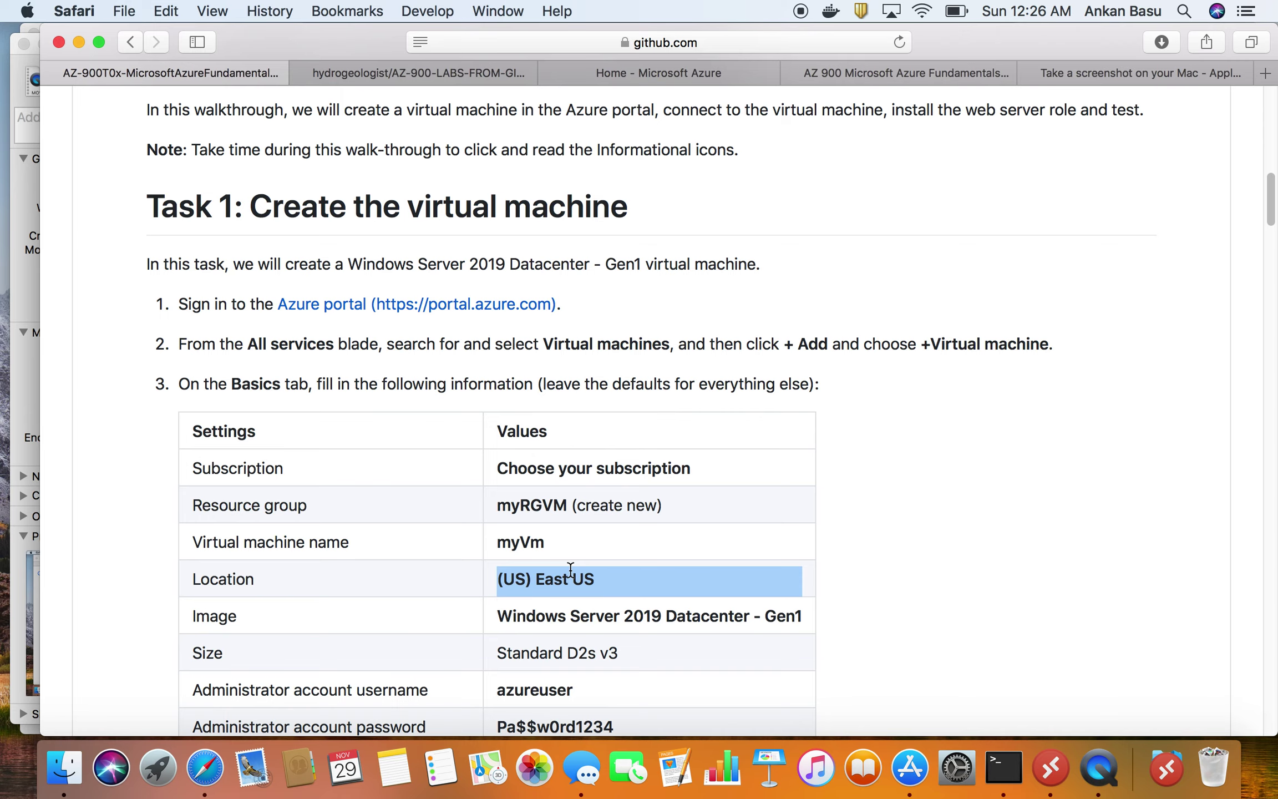
- Highlight the Windows Server 2019 Datacenter - Gen1 image, Standard D2s v3 size and HTTP (80) port
scroll(568, 577, down, 1)
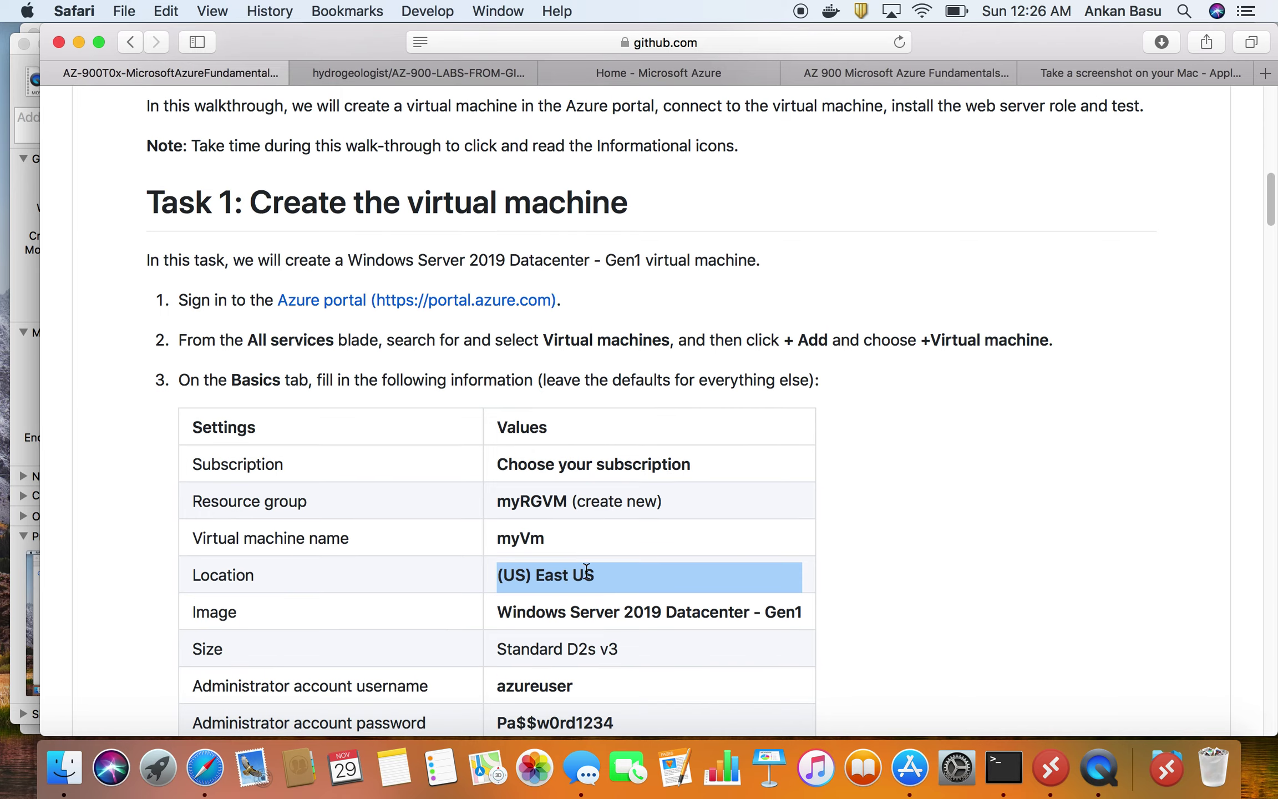
triple_click(627, 608)
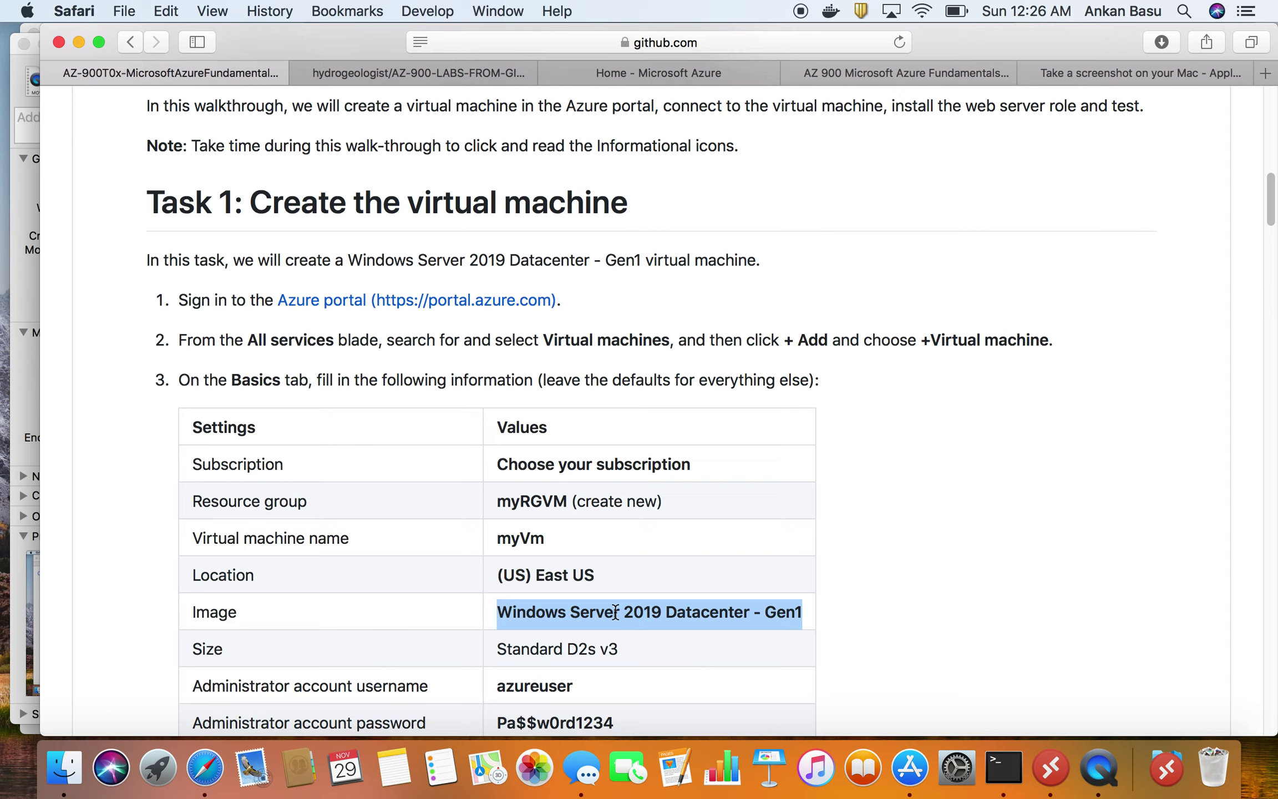
triple_click(594, 648)
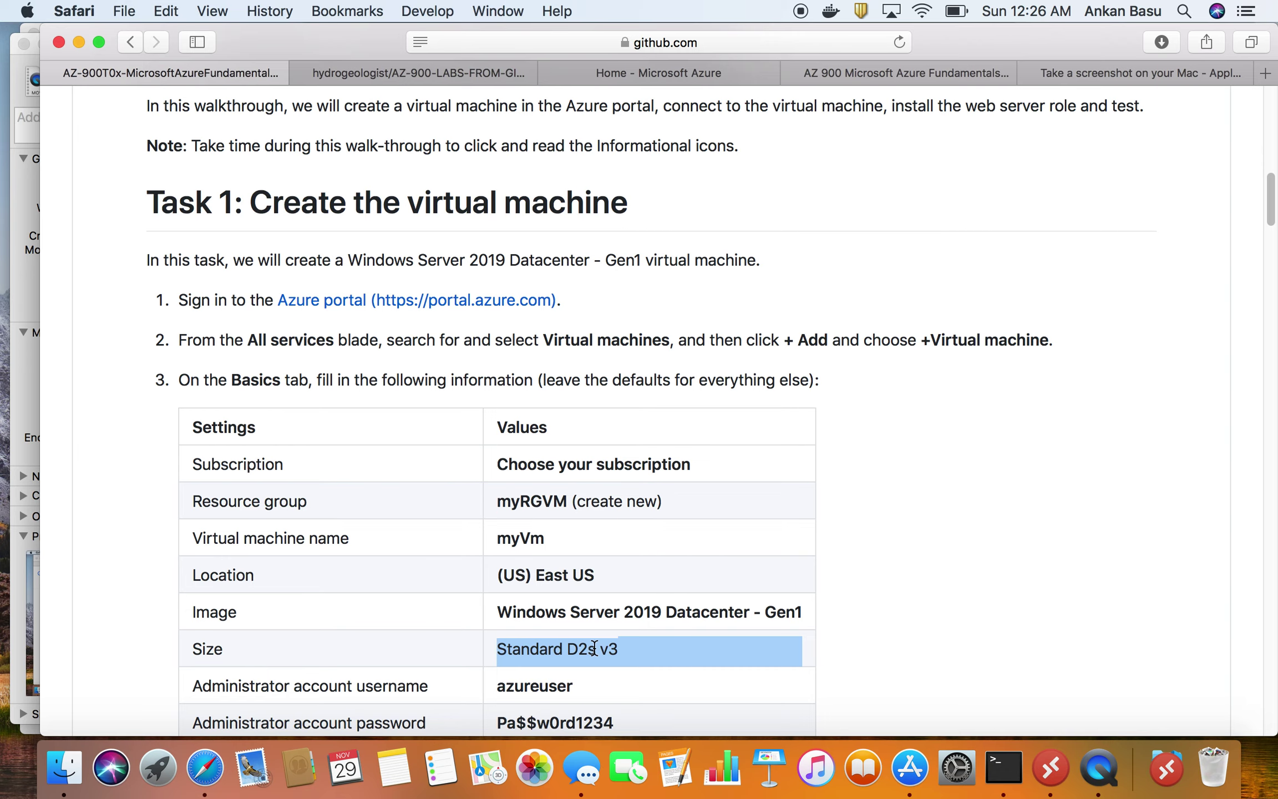
scroll(591, 651, down, 6)
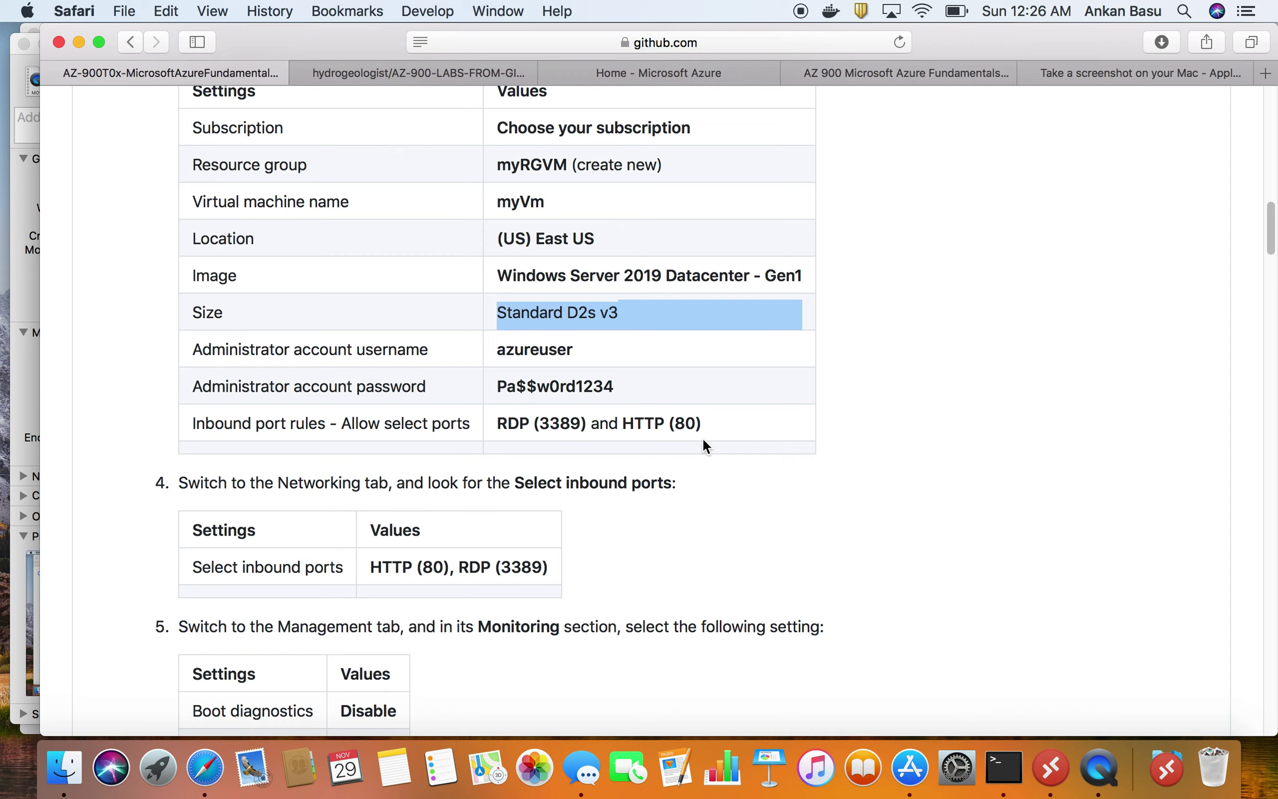
drag(634, 424, 703, 424)
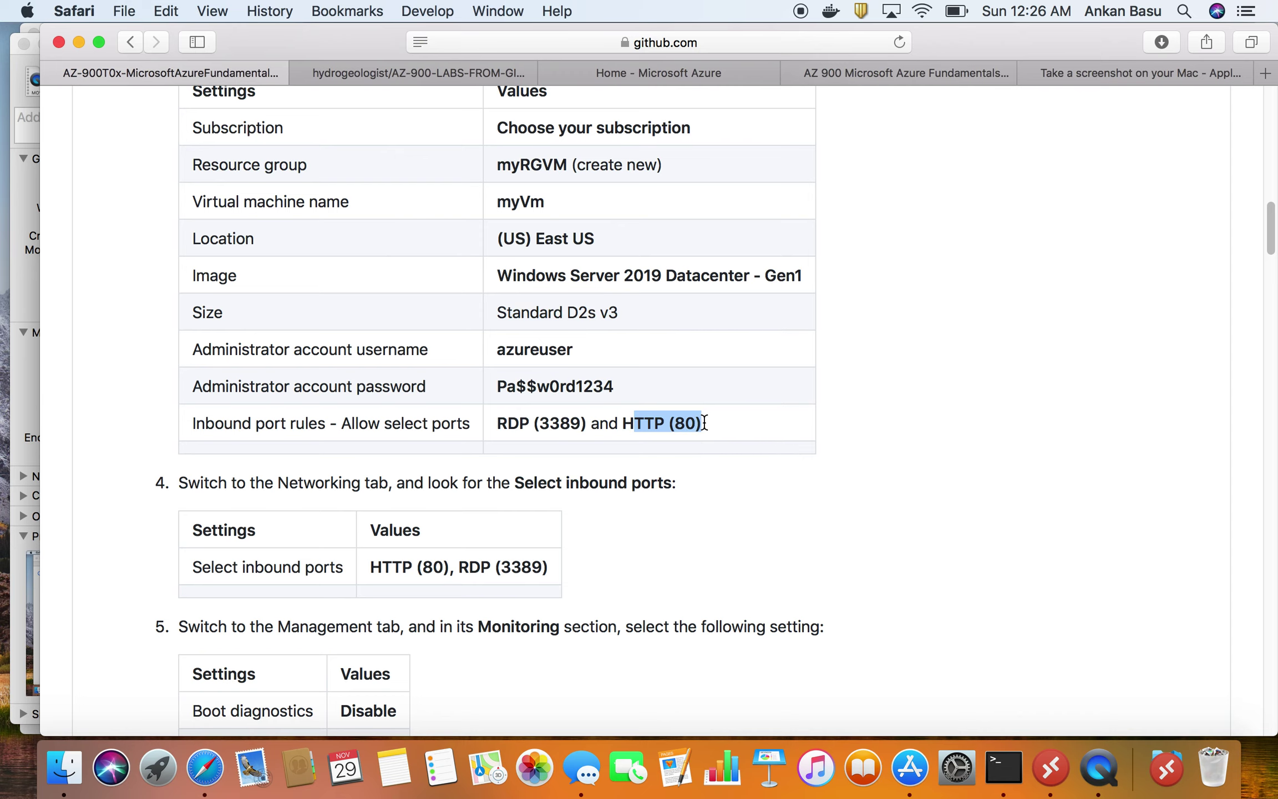
scroll(661, 467, up, 4)
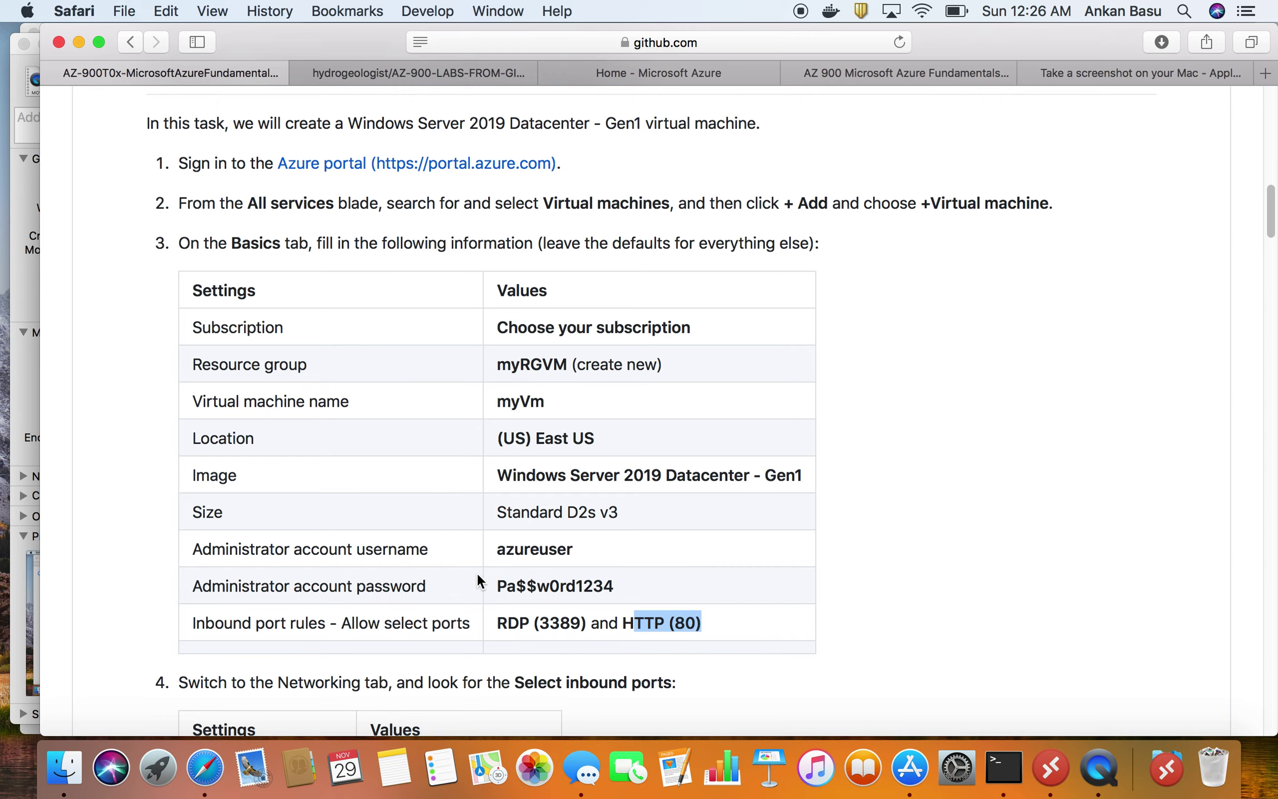
click(678, 70)
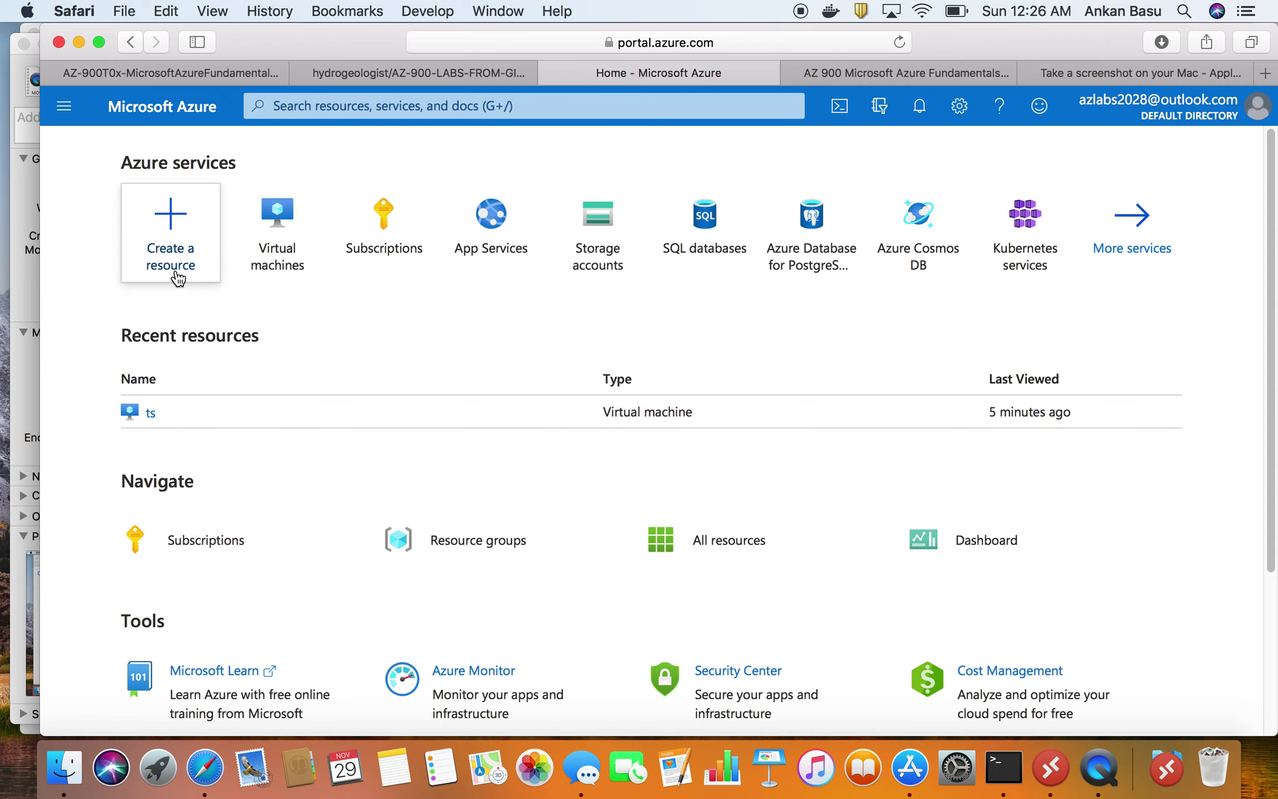
- Copy the words 'Virtual machines' from step 2 of the Task 1 lab instructions
click(373, 71)
scroll(353, 469, down, 2)
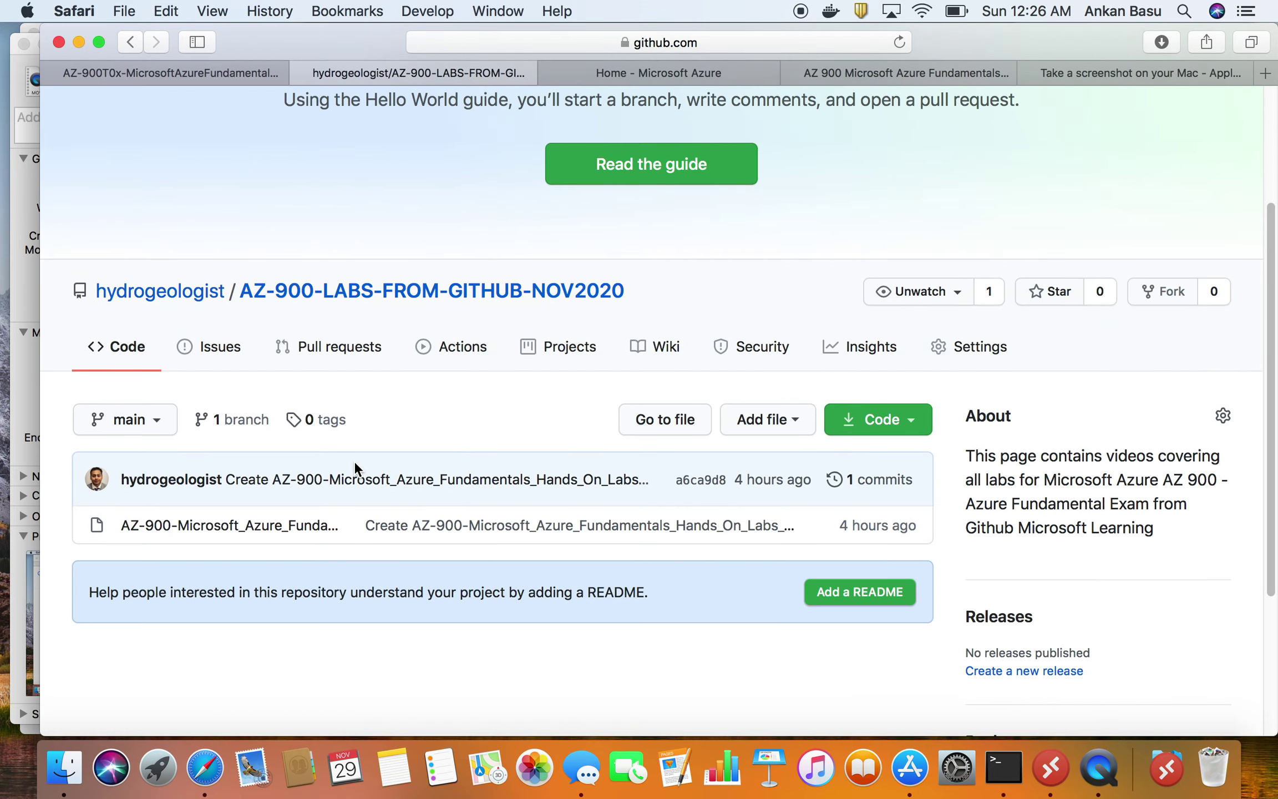
click(223, 68)
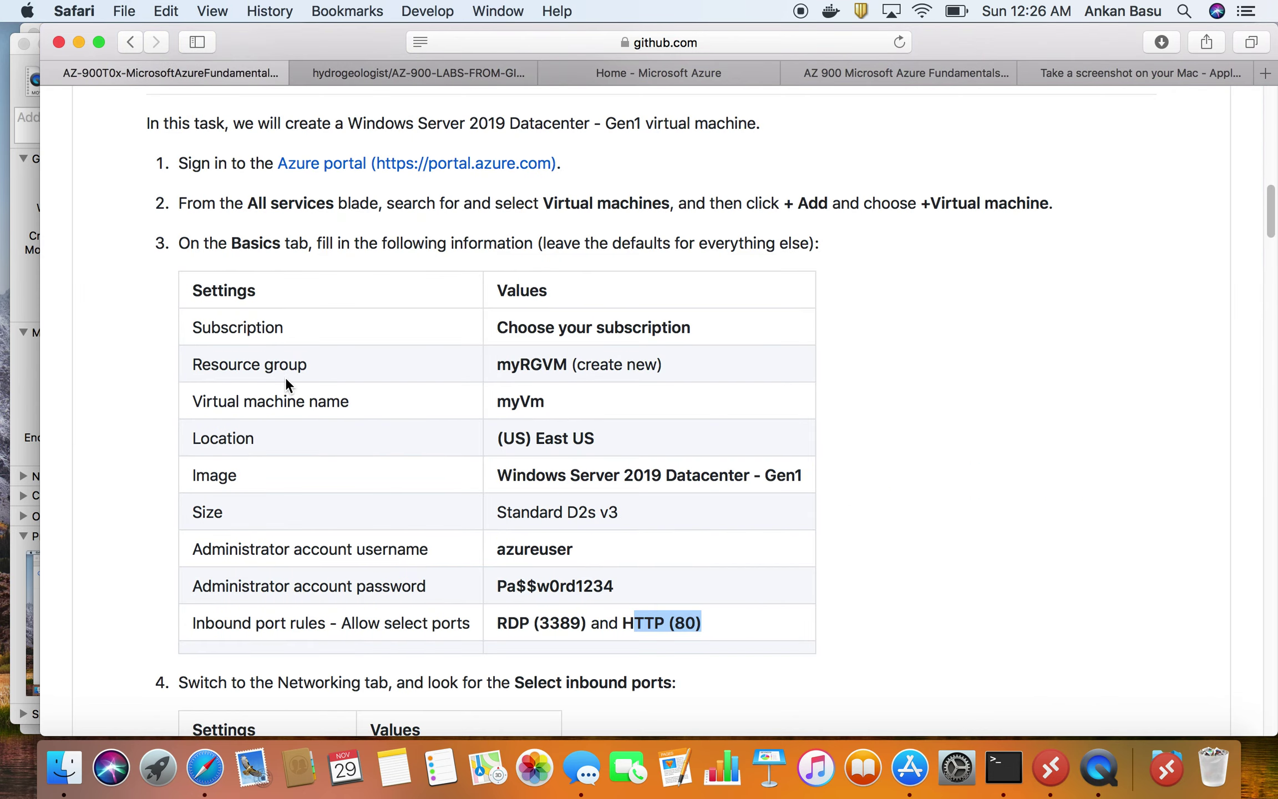
scroll(294, 377, up, 1)
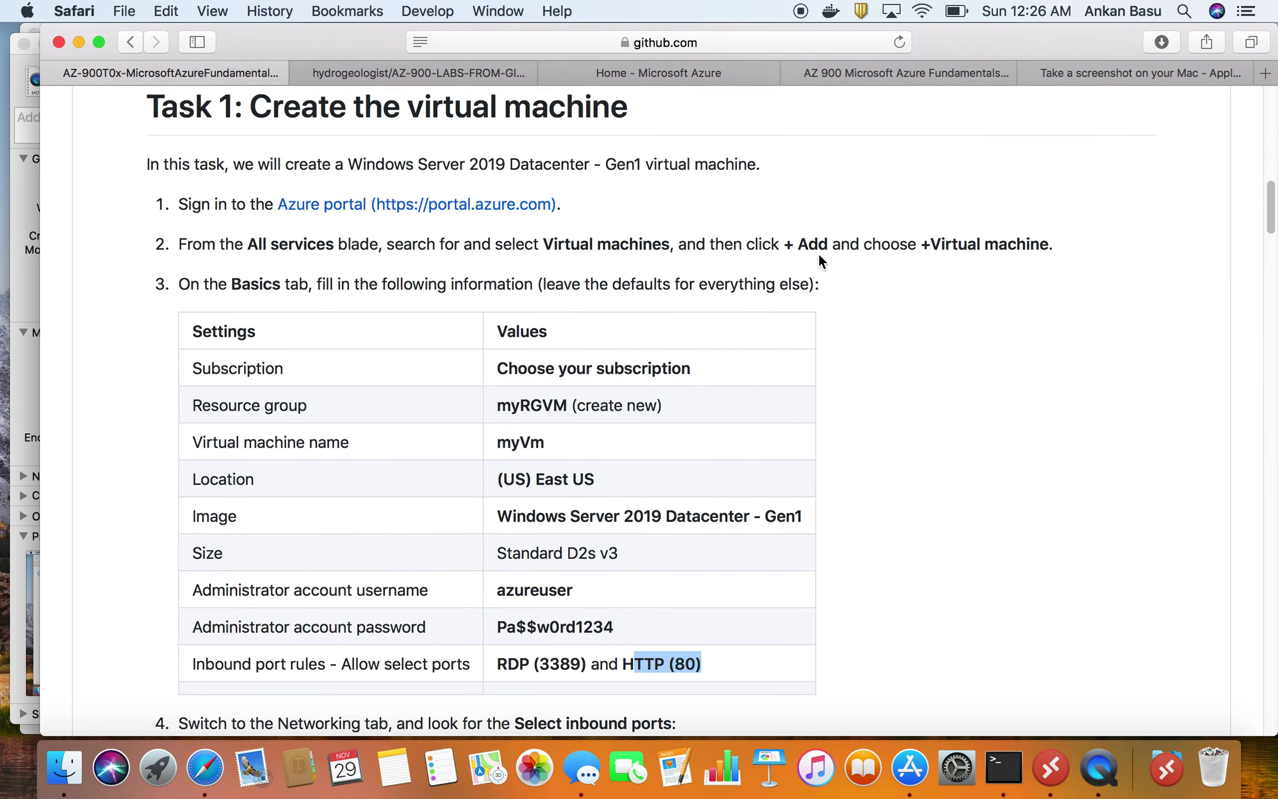
click(660, 241)
drag(670, 244, 542, 244)
right_click(559, 244)
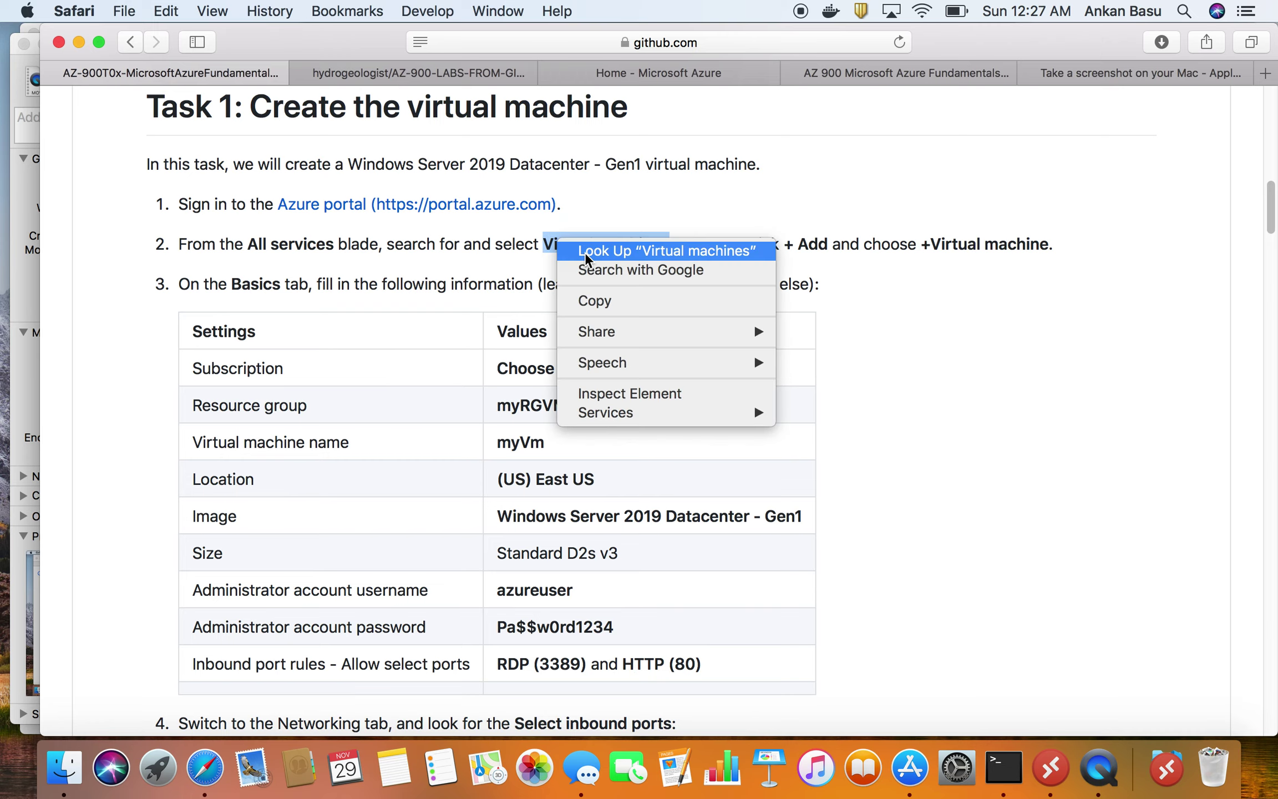
click(607, 304)
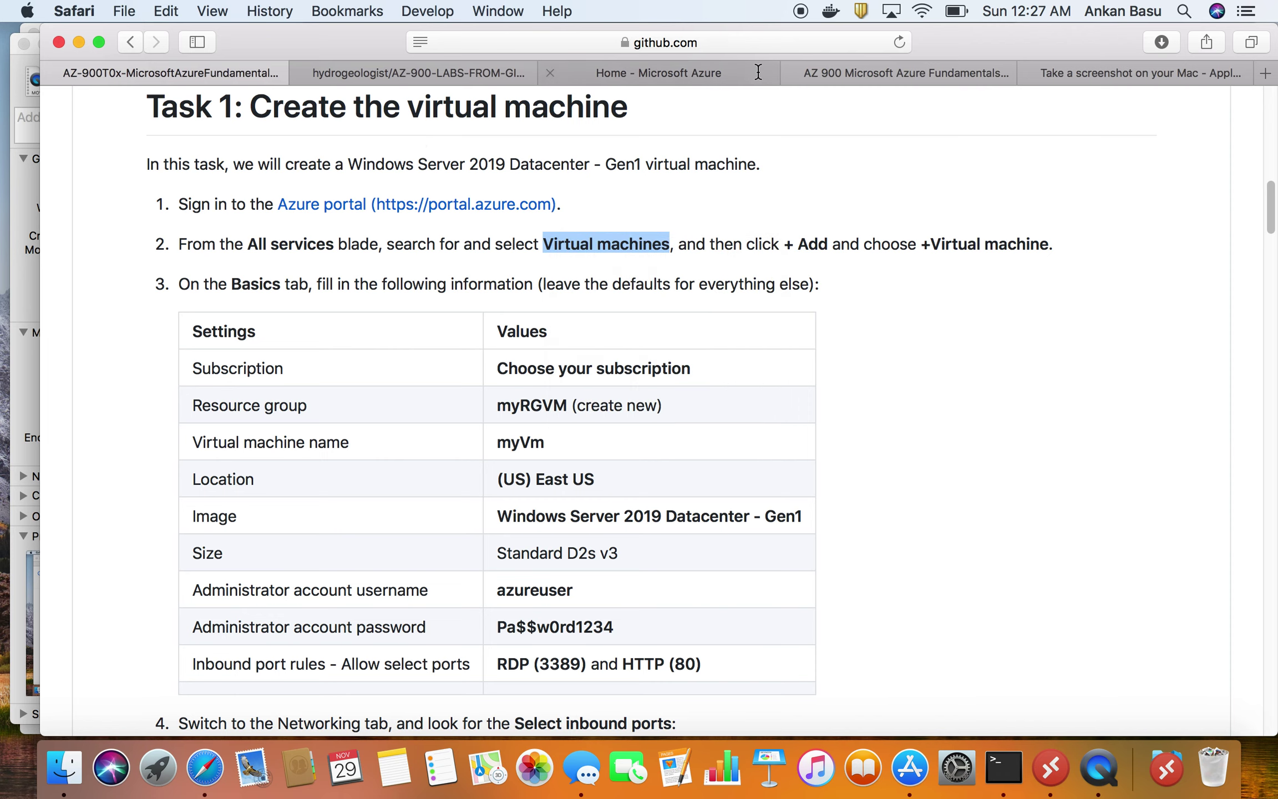
- Paste 'Virtual machines' into the Azure portal search and open the Virtual machines service
click(638, 73)
click(457, 106)
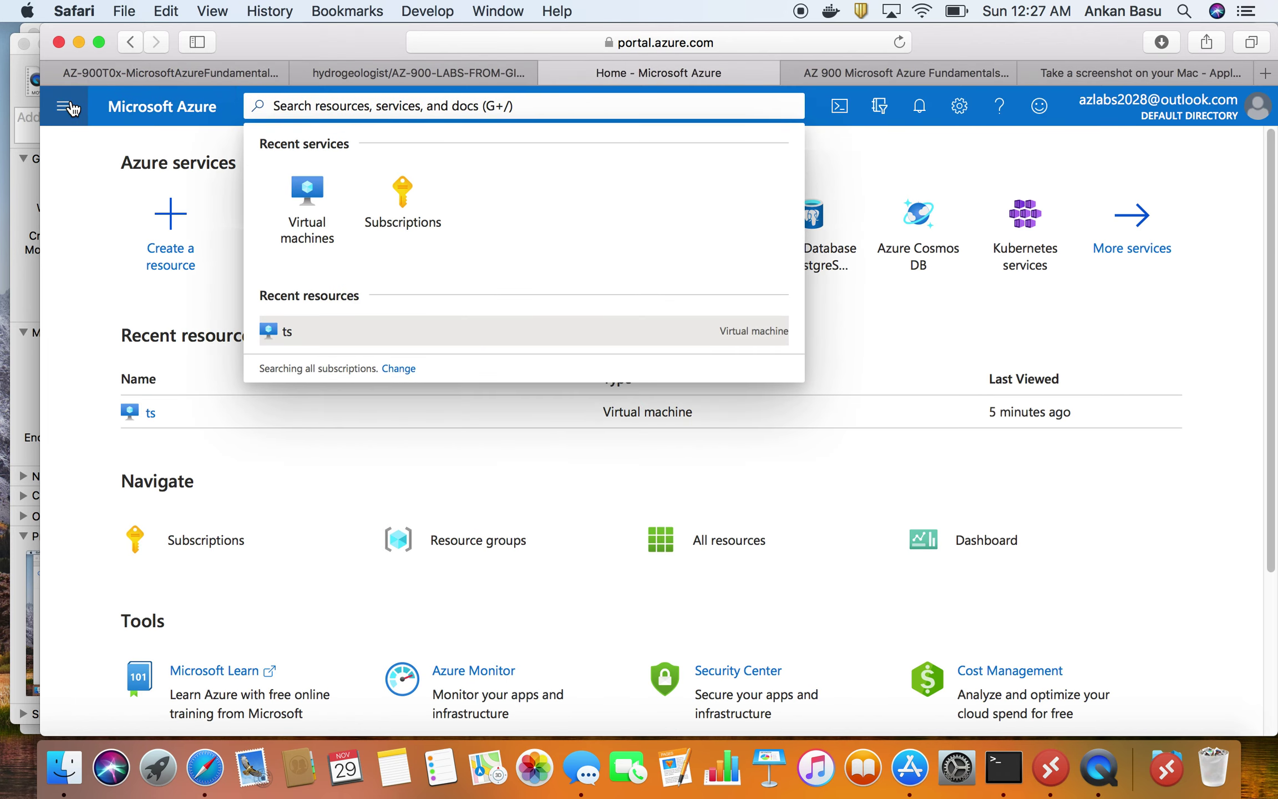
click(70, 108)
click(362, 108)
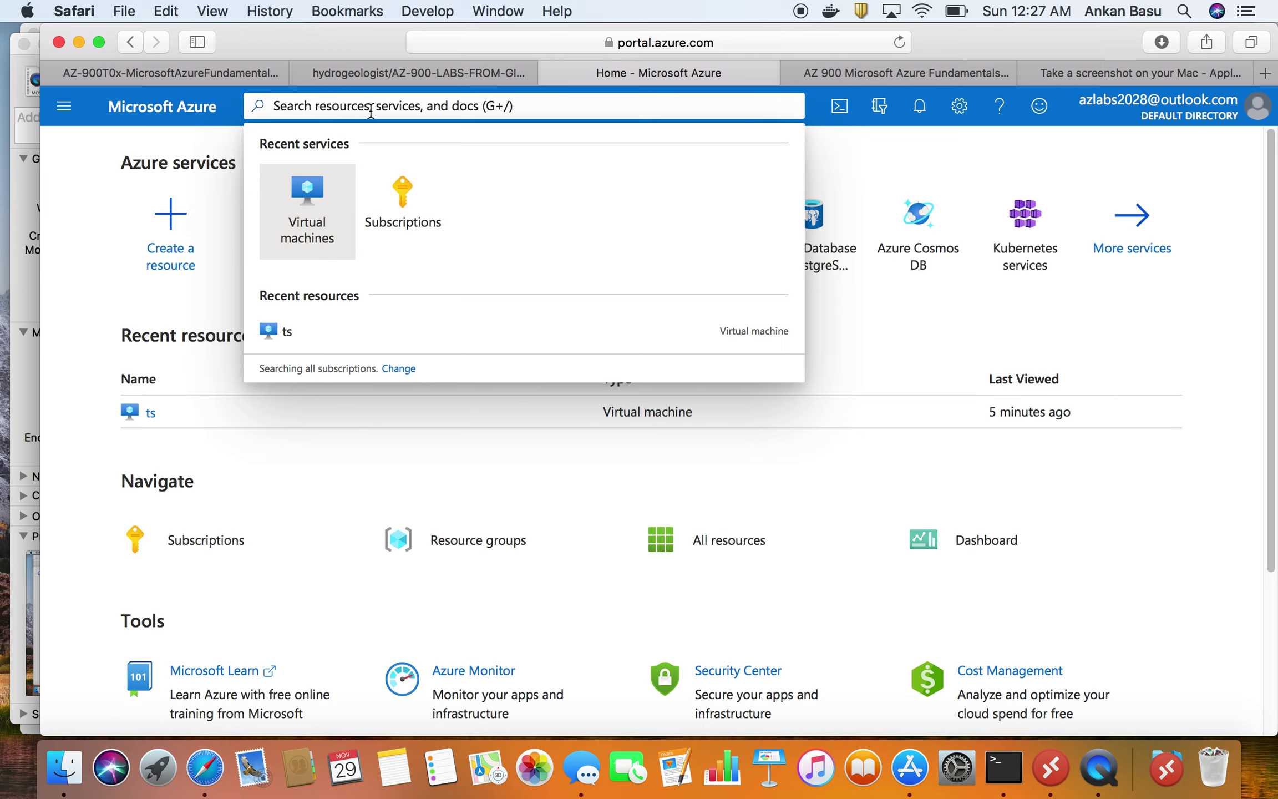
right_click(369, 111)
click(409, 157)
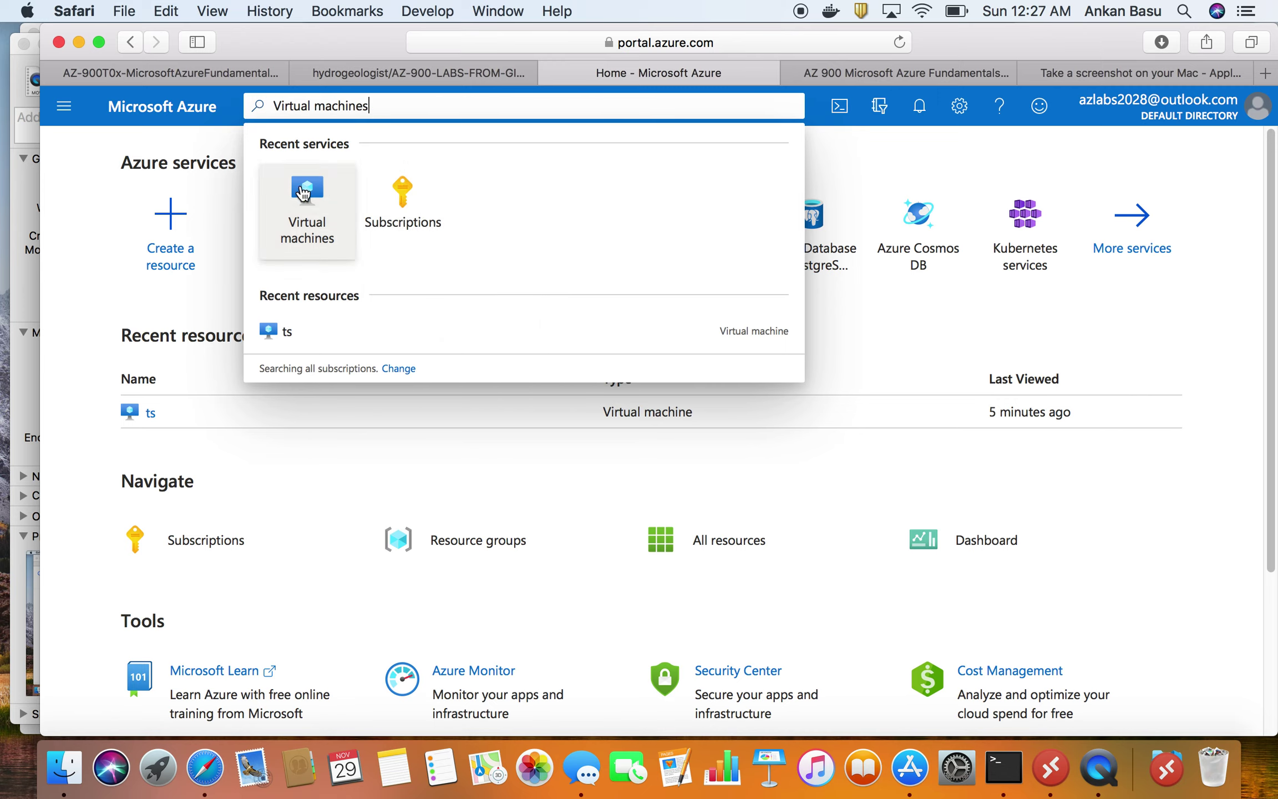
click(313, 206)
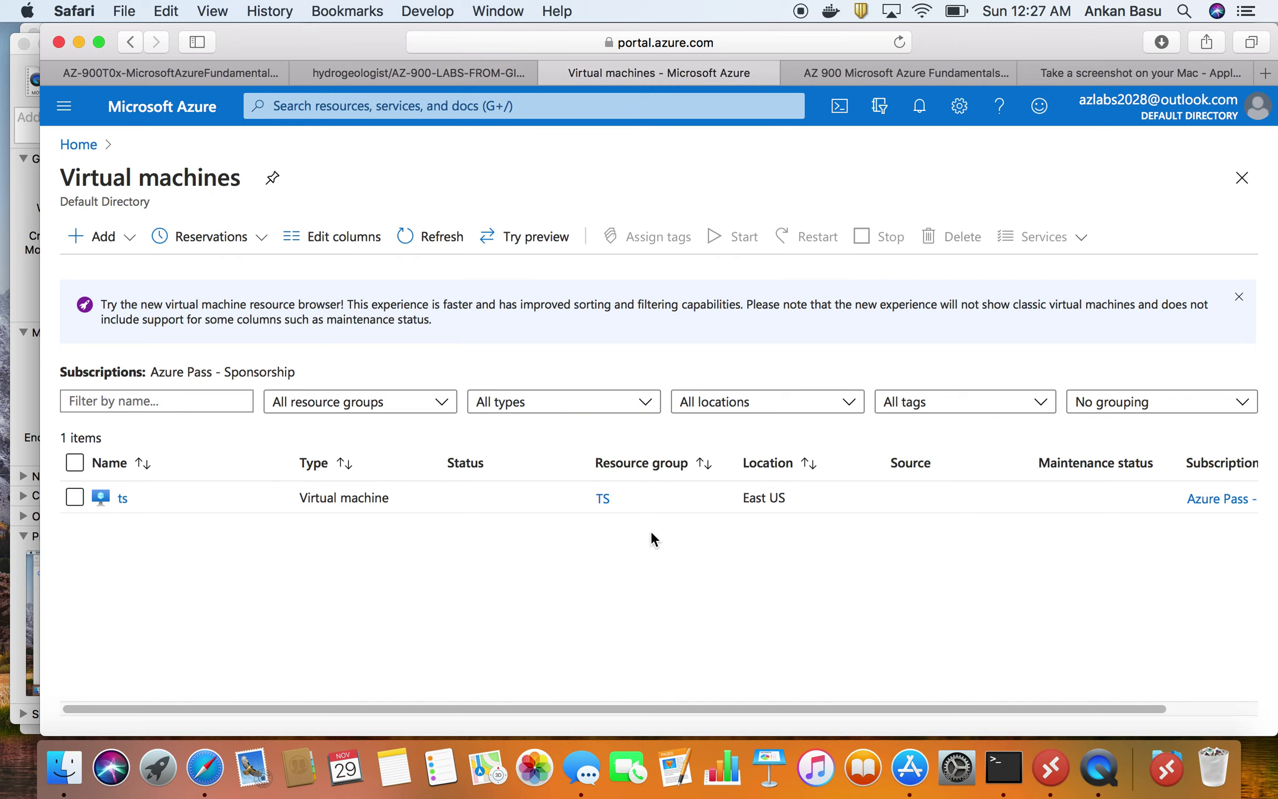
- Start creating a new virtual machine and begin adding a new resource group
click(102, 248)
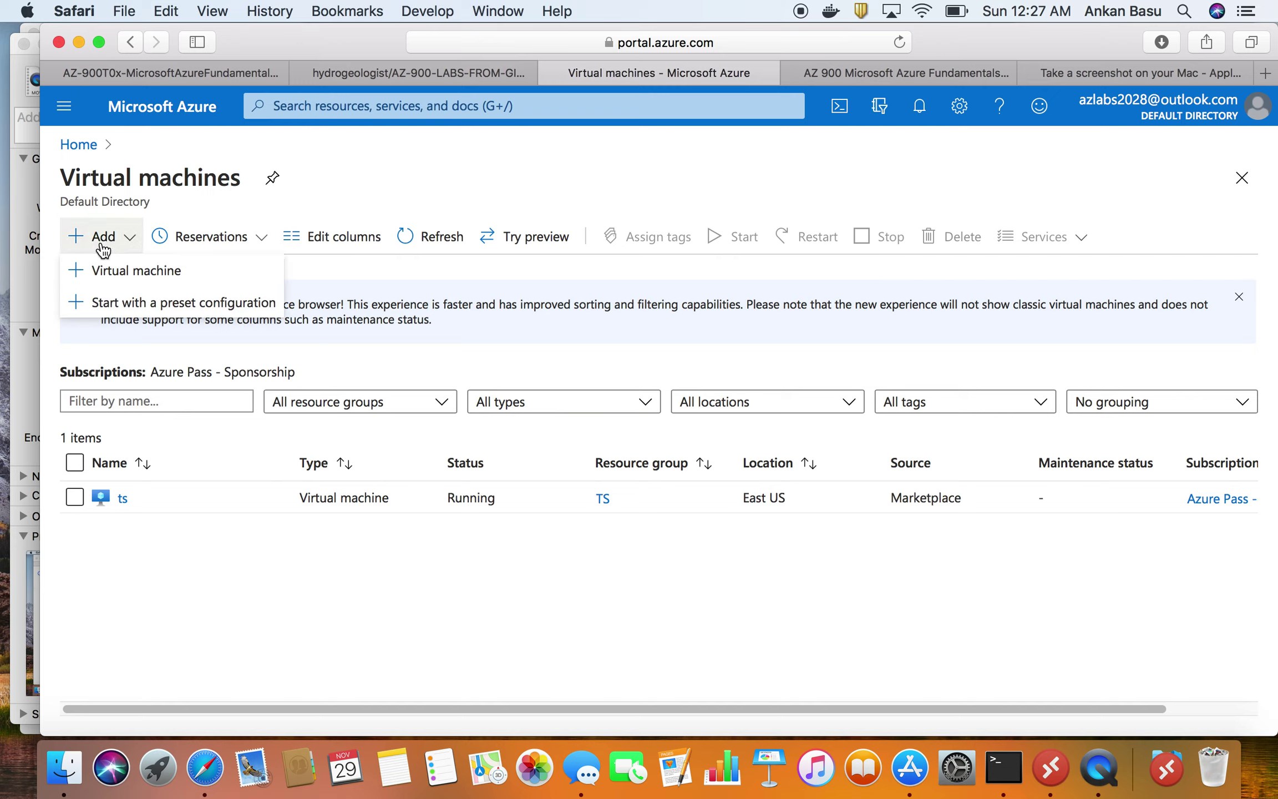
click(143, 270)
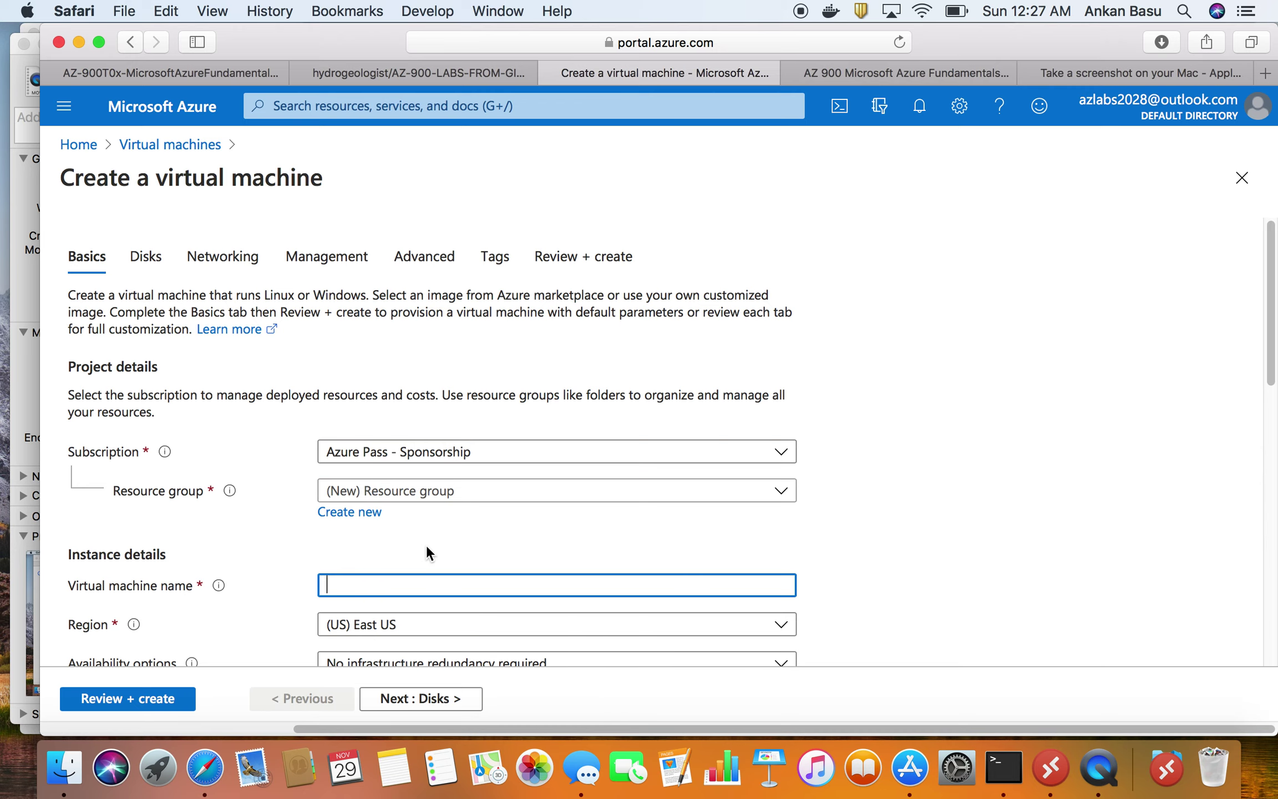
click(350, 512)
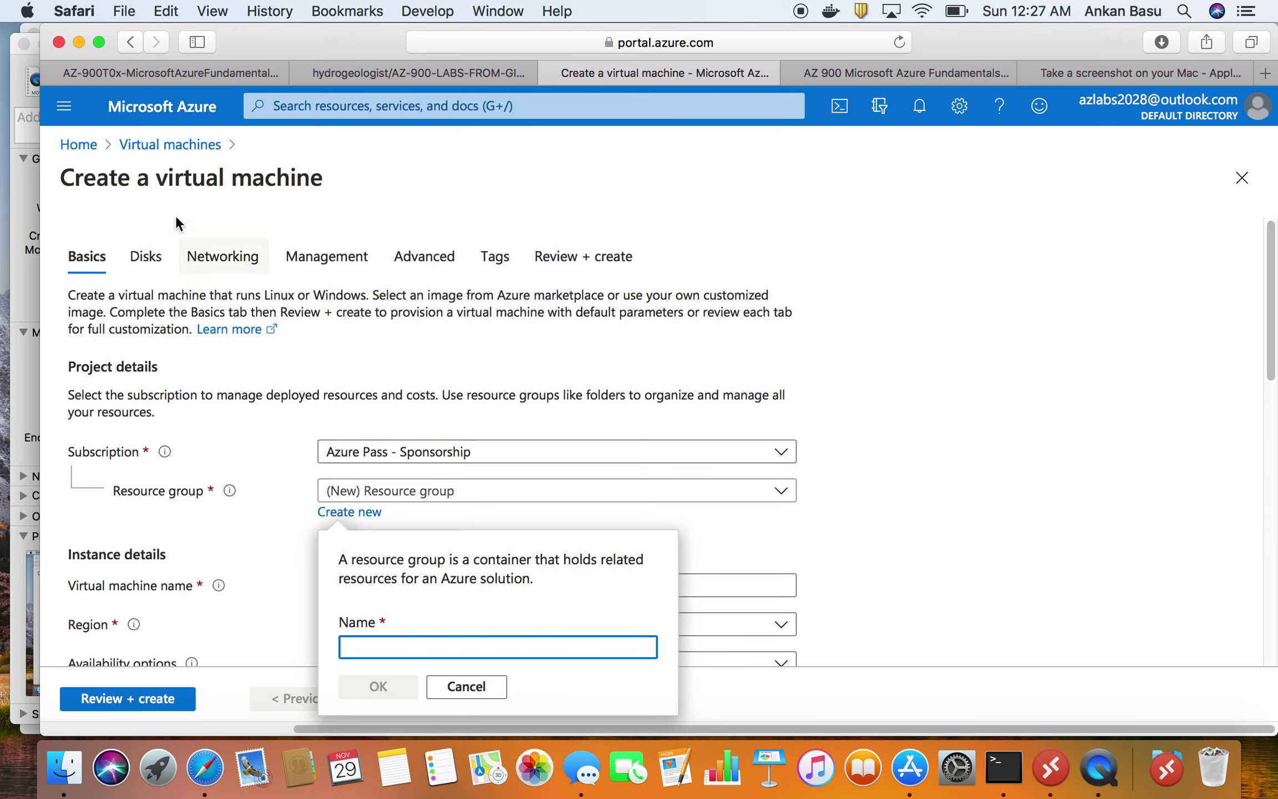
- Name the new resource group myRGVM, copied from the lab, and confirm it
click(202, 74)
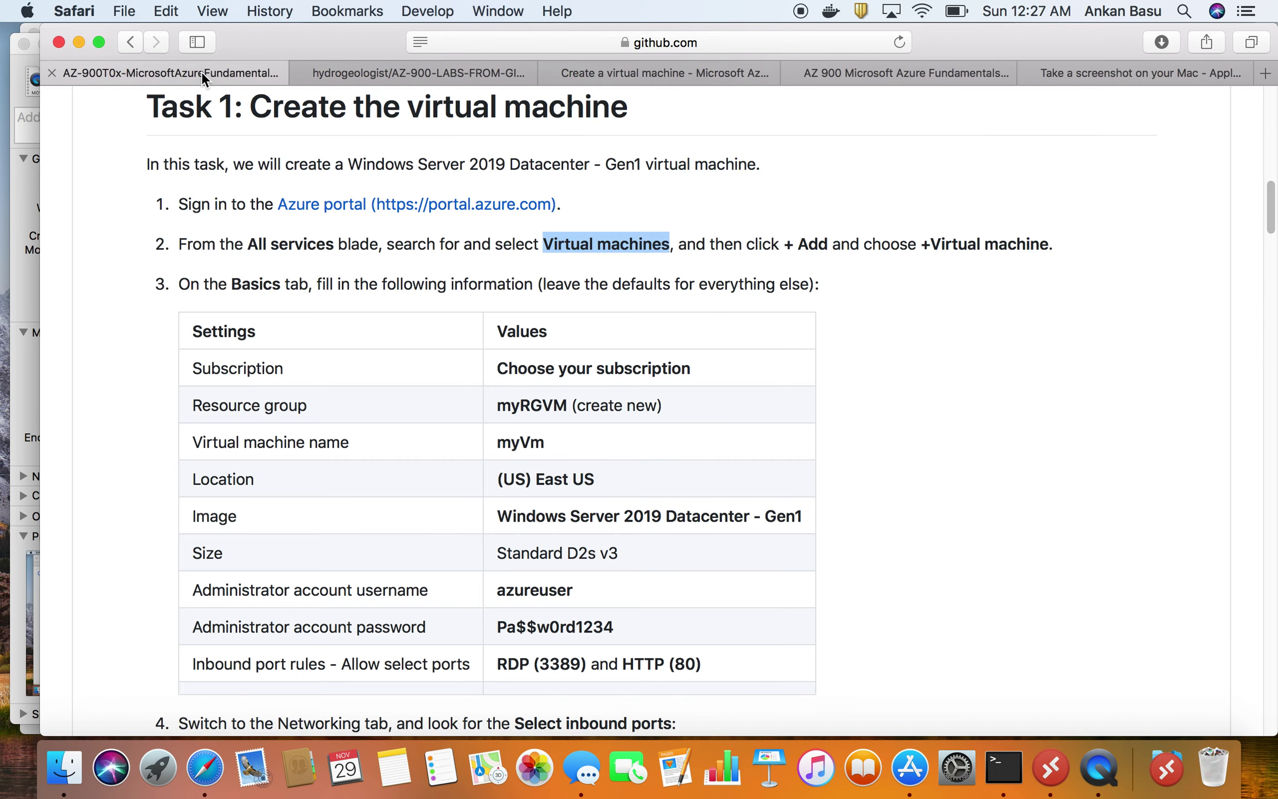
drag(497, 404, 567, 406)
right_click(566, 407)
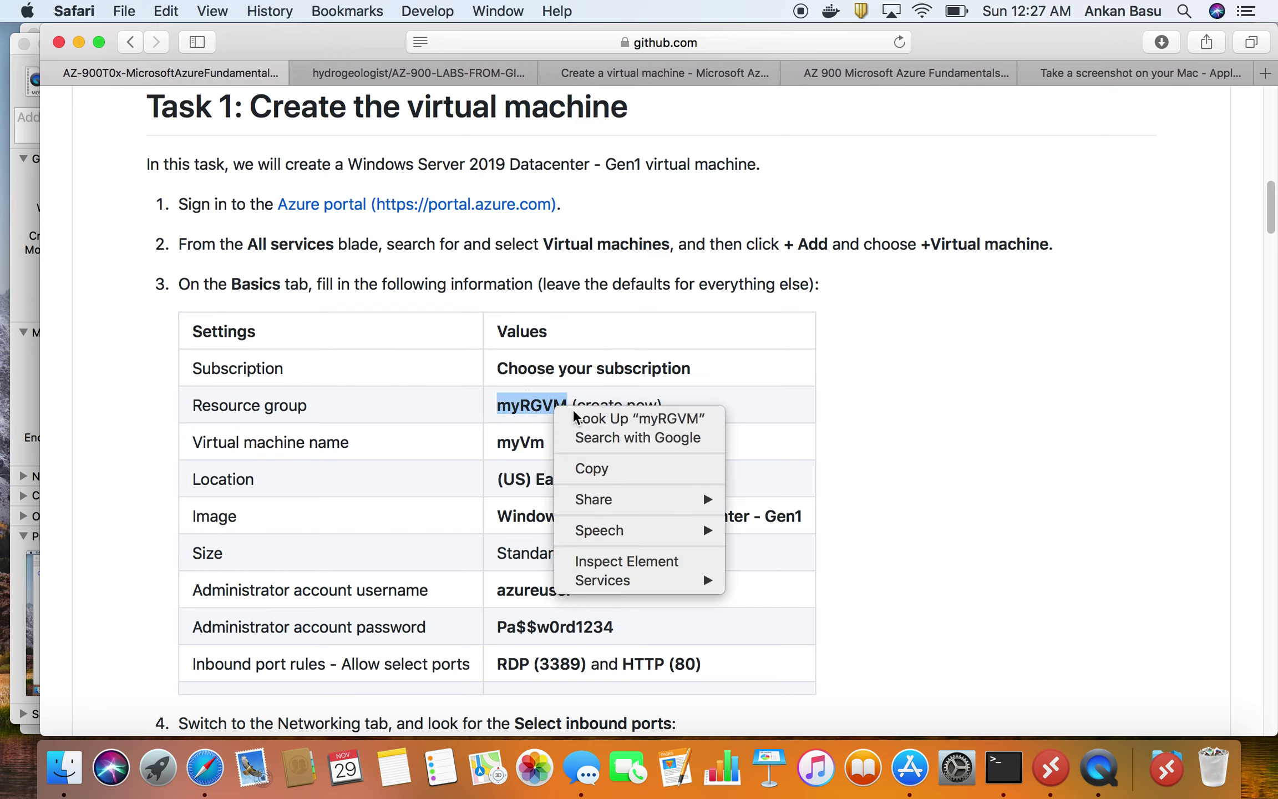
click(599, 467)
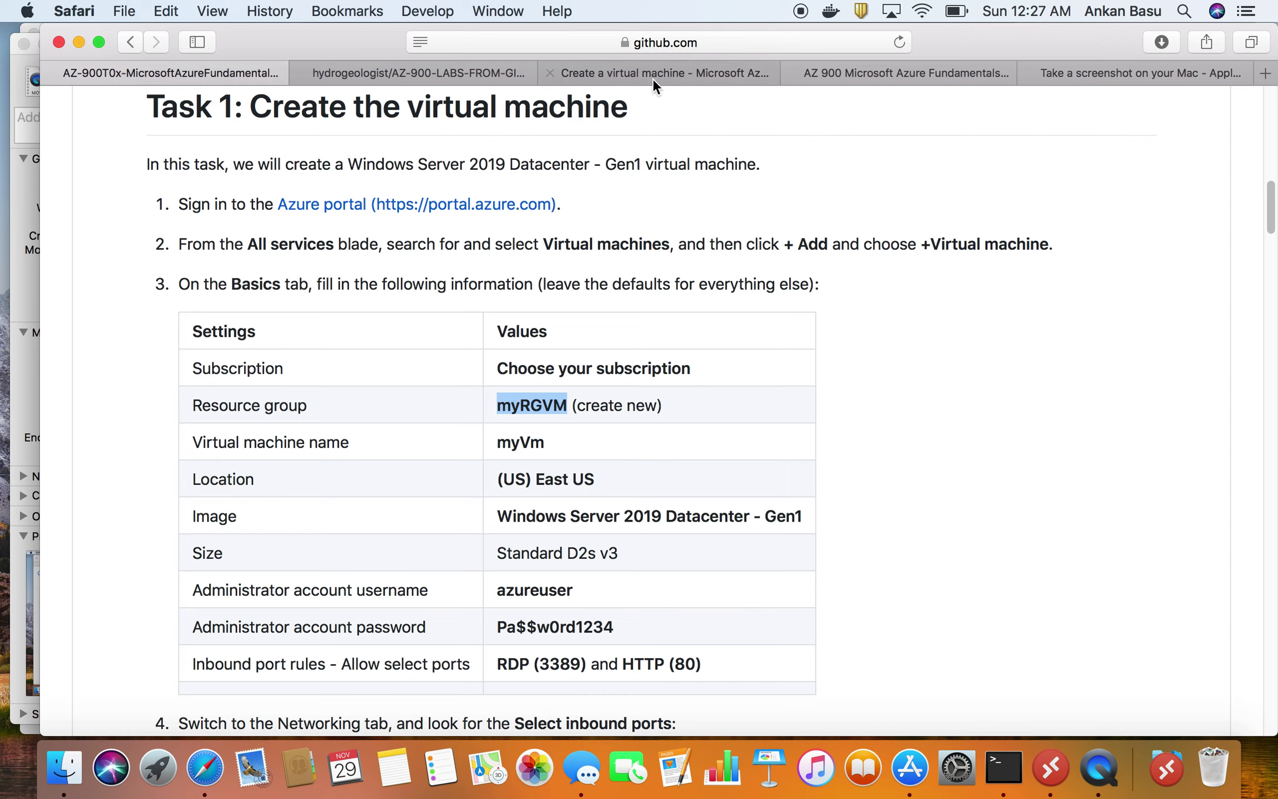
click(655, 74)
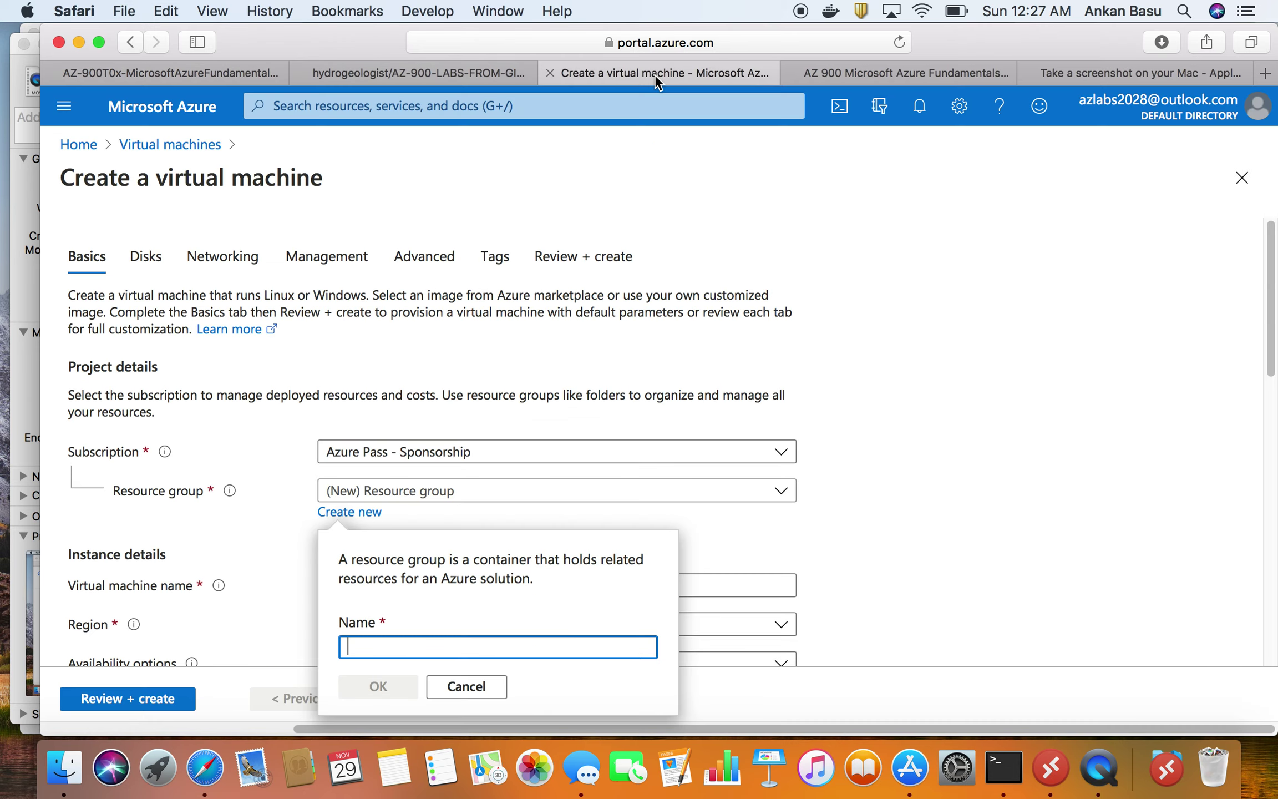
right_click(376, 644)
click(433, 563)
click(389, 688)
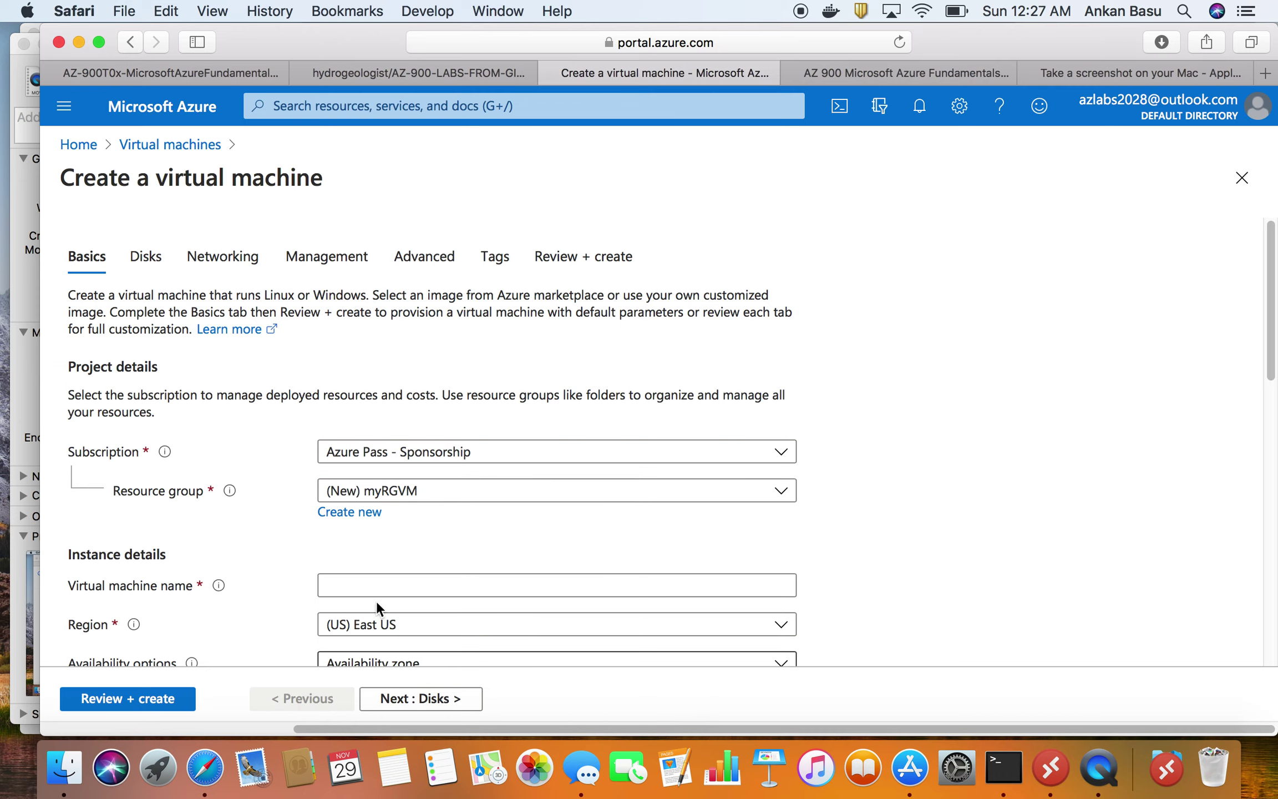
- Enter myVm, copied from the lab table, as the virtual machine name
scroll(430, 501, down, 1)
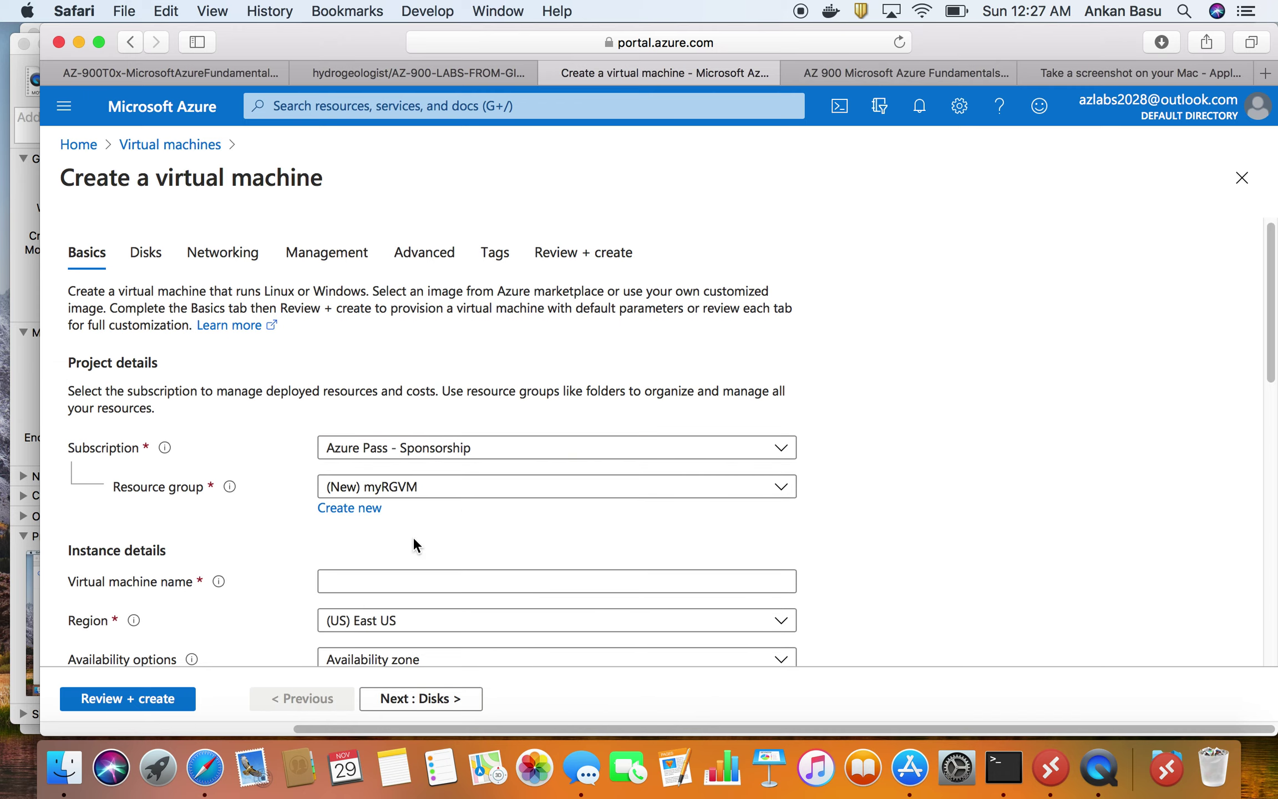
click(377, 580)
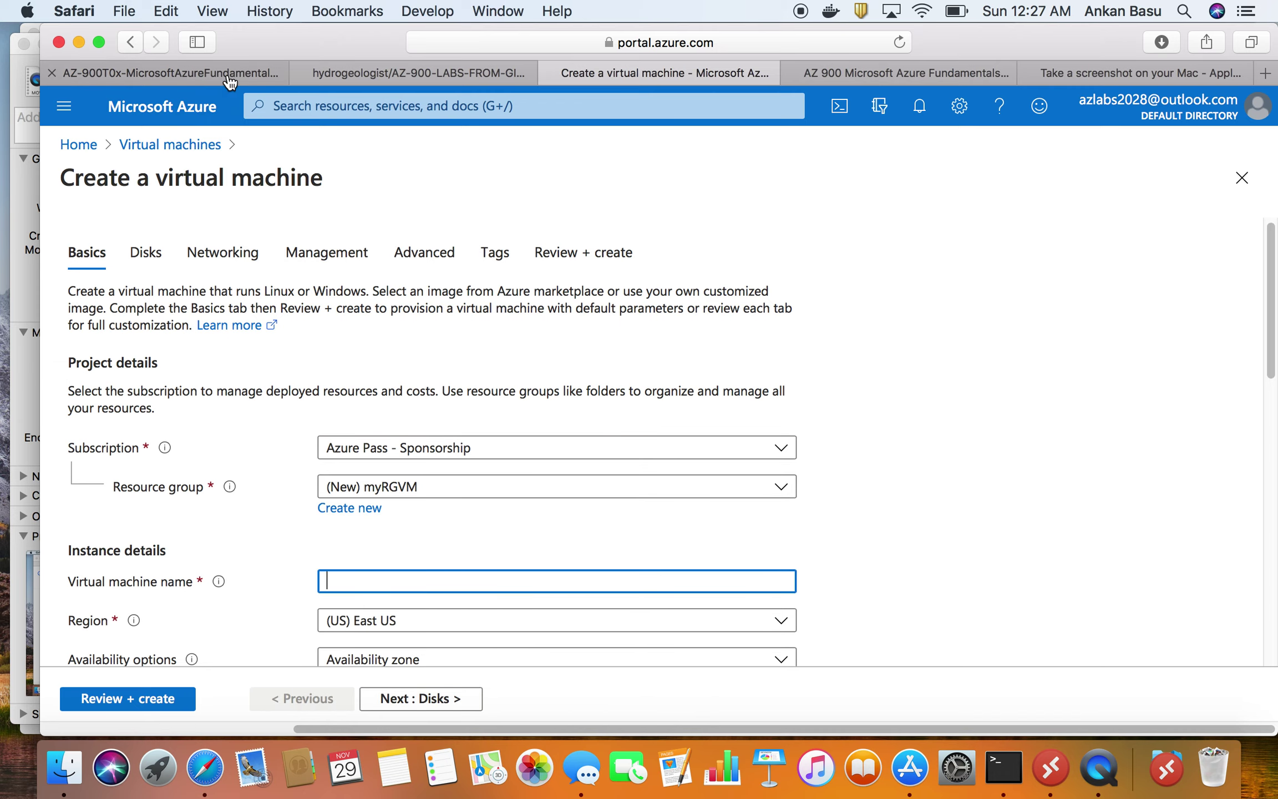
click(226, 73)
triple_click(500, 441)
right_click(505, 443)
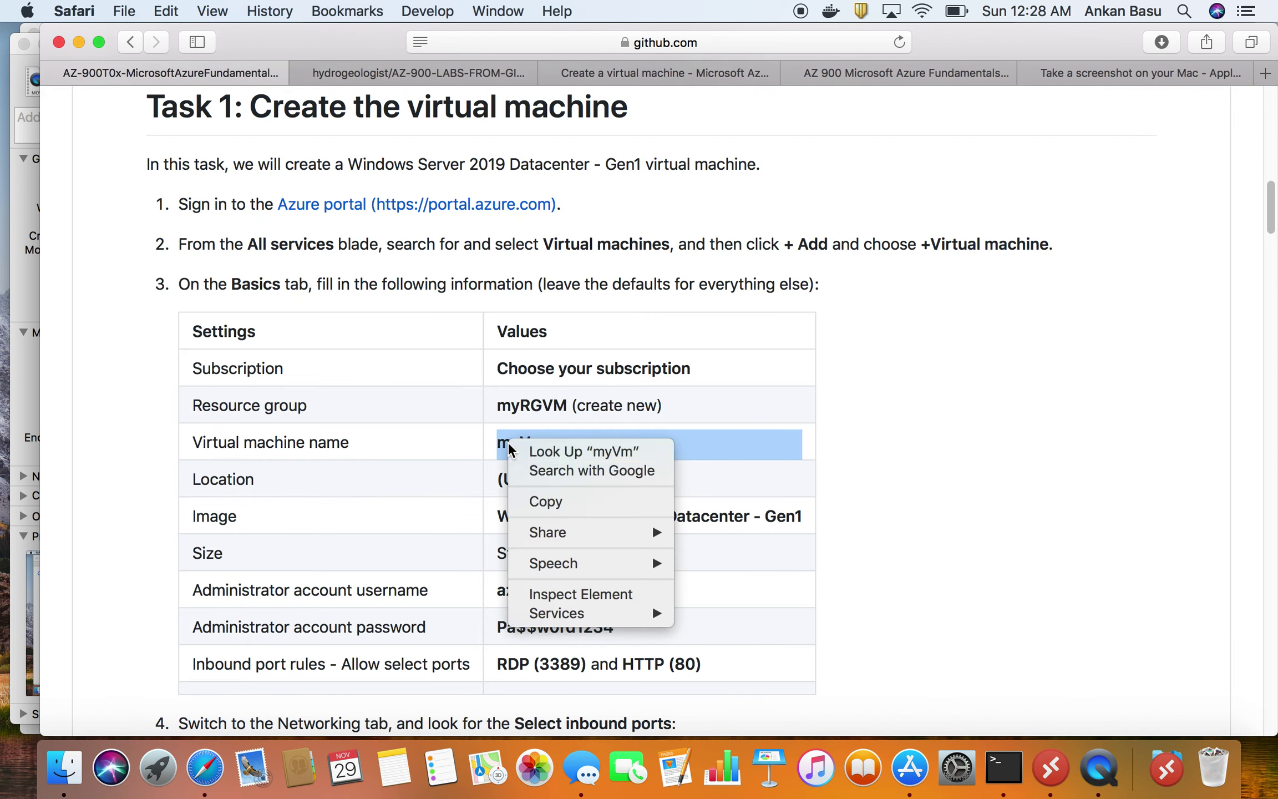
click(506, 443)
drag(548, 442, 500, 440)
right_click(500, 439)
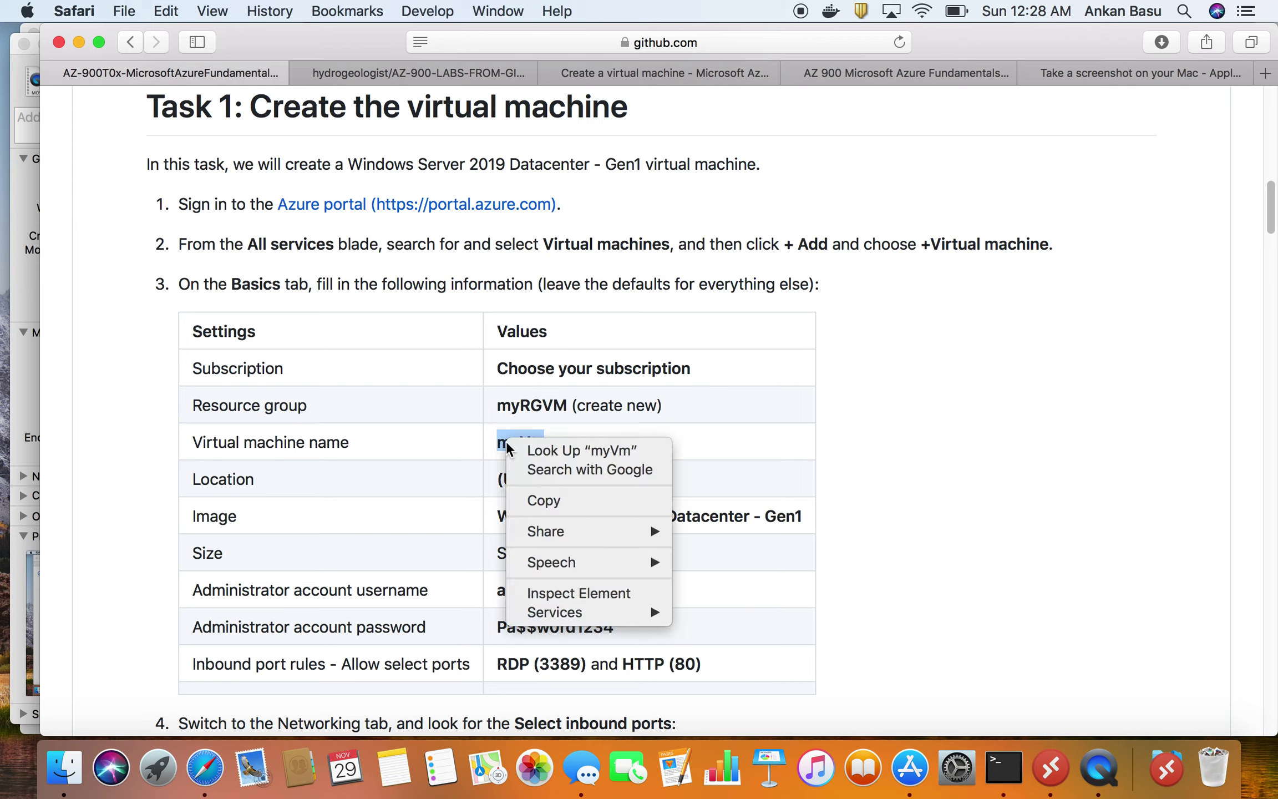
click(541, 502)
click(400, 76)
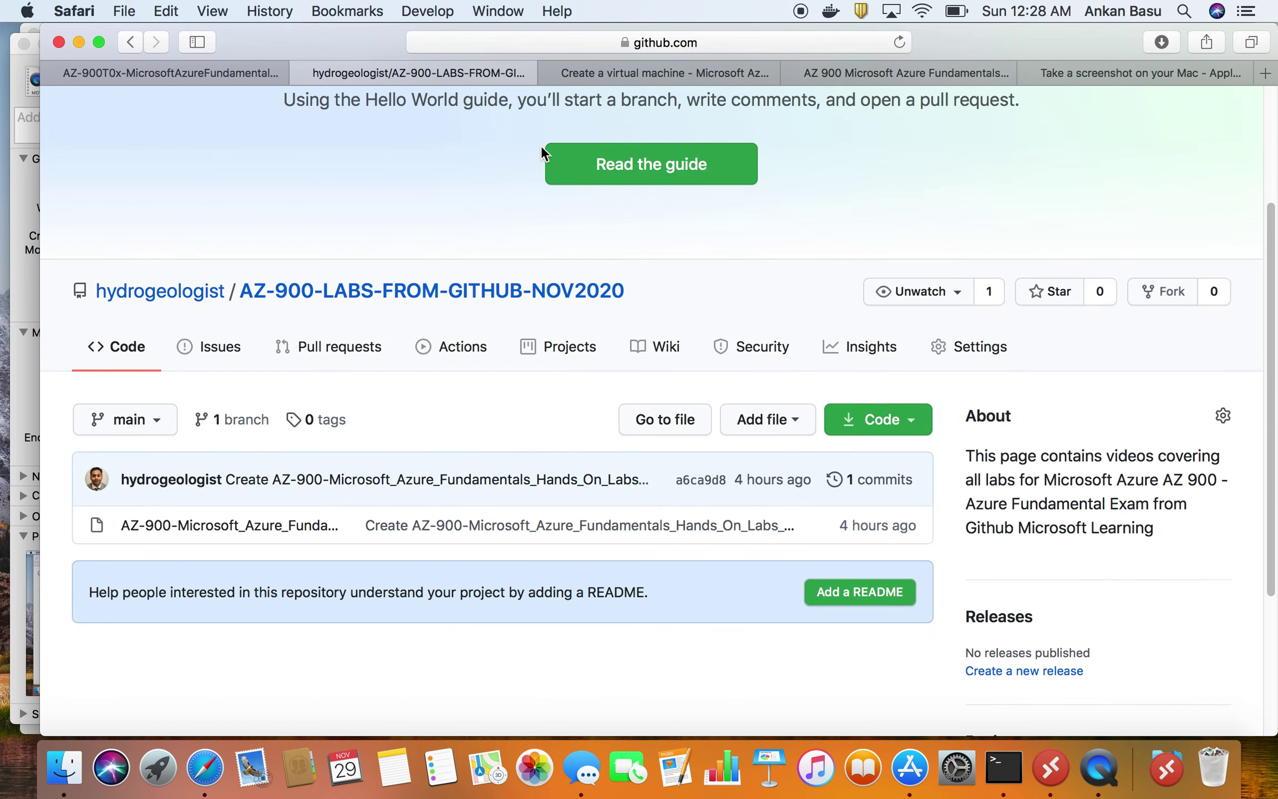
click(651, 71)
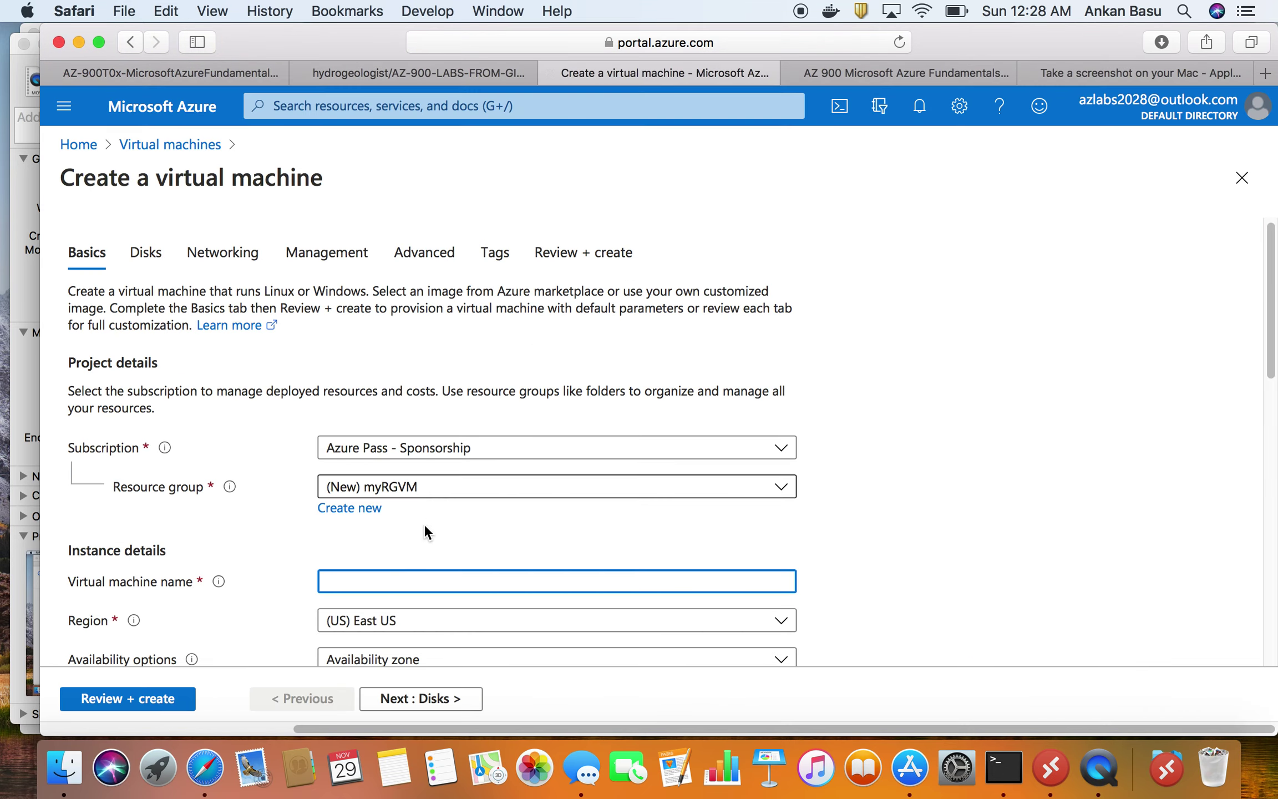
right_click(397, 580)
click(436, 562)
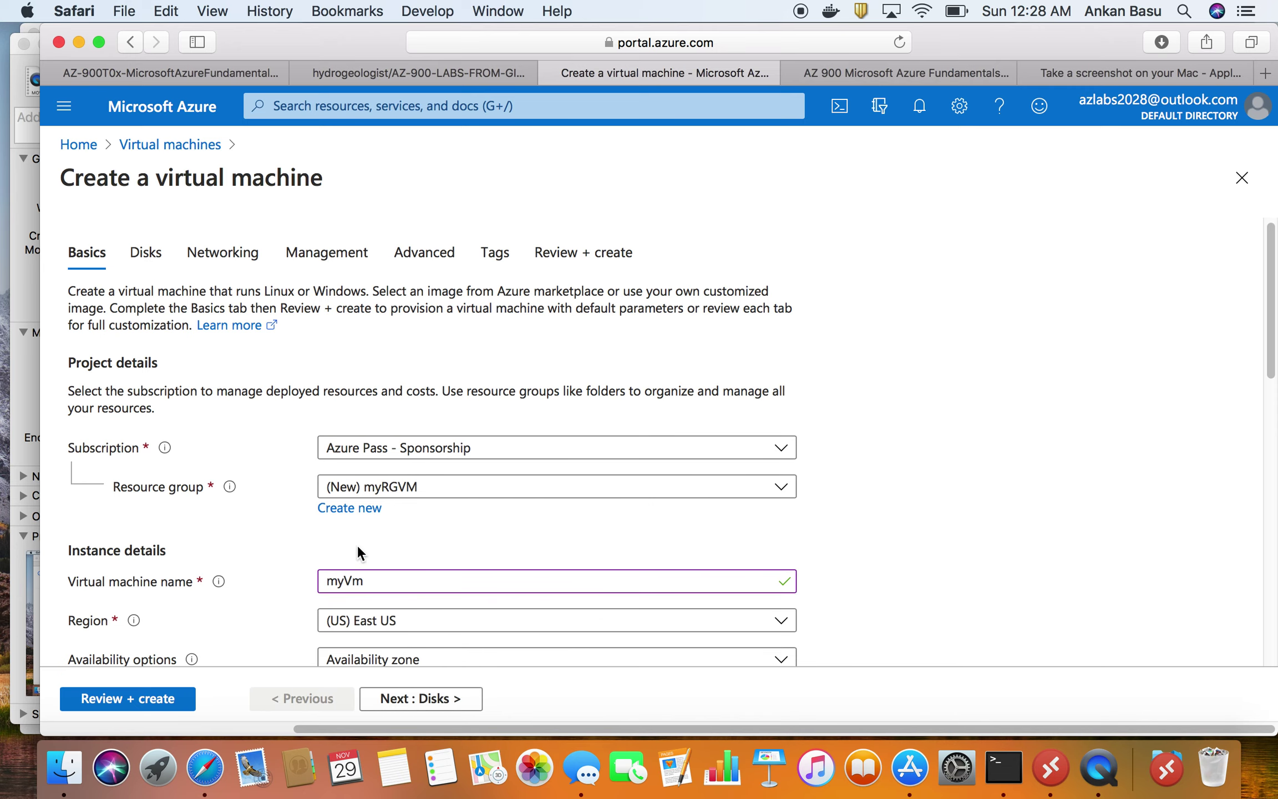
- Keep the region at (US) East US
scroll(358, 541, down, 5)
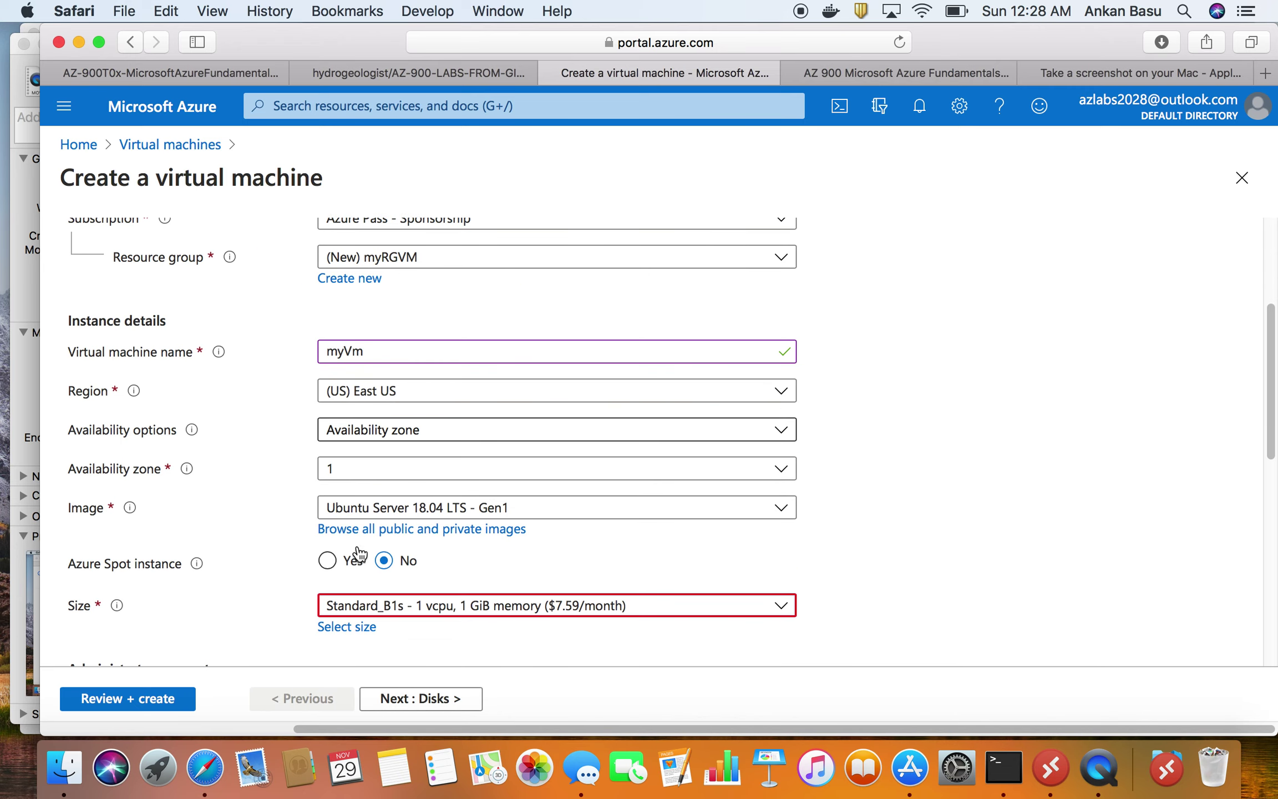
click(411, 396)
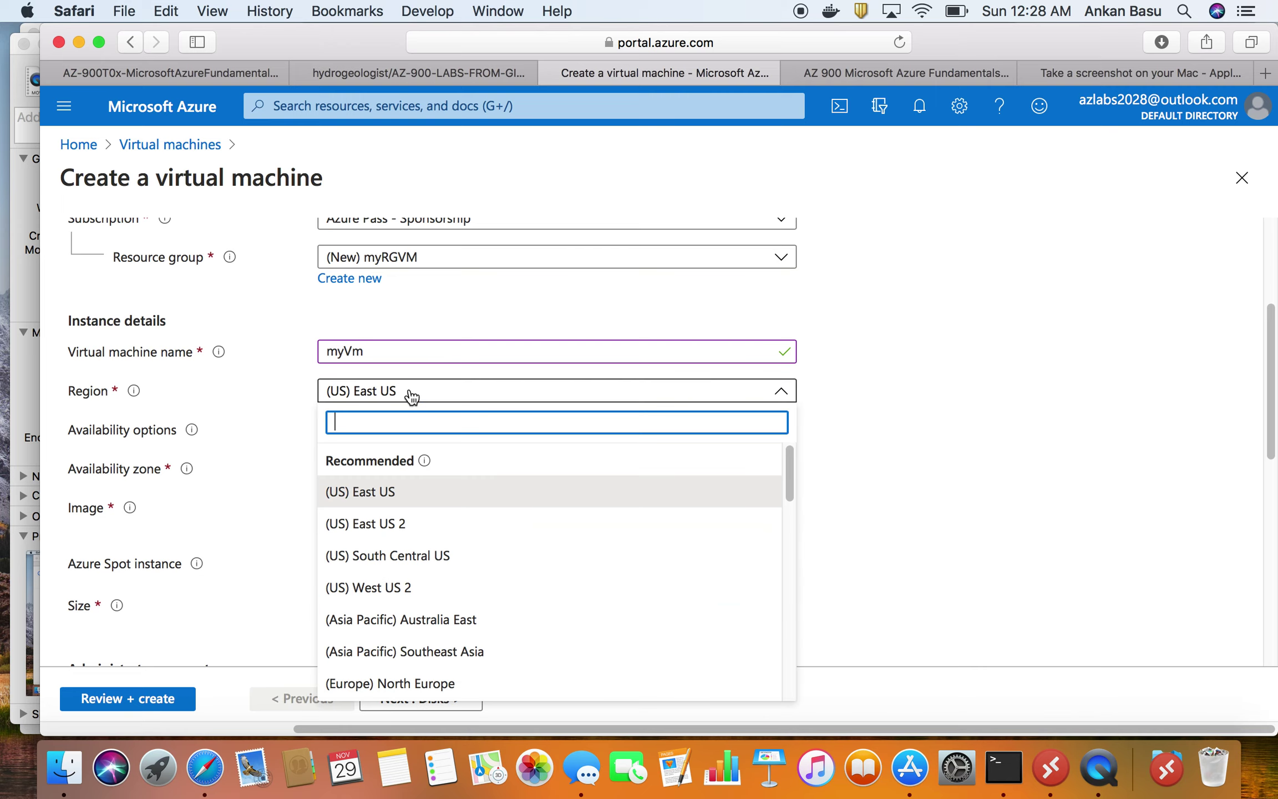
scroll(398, 627, down, 15)
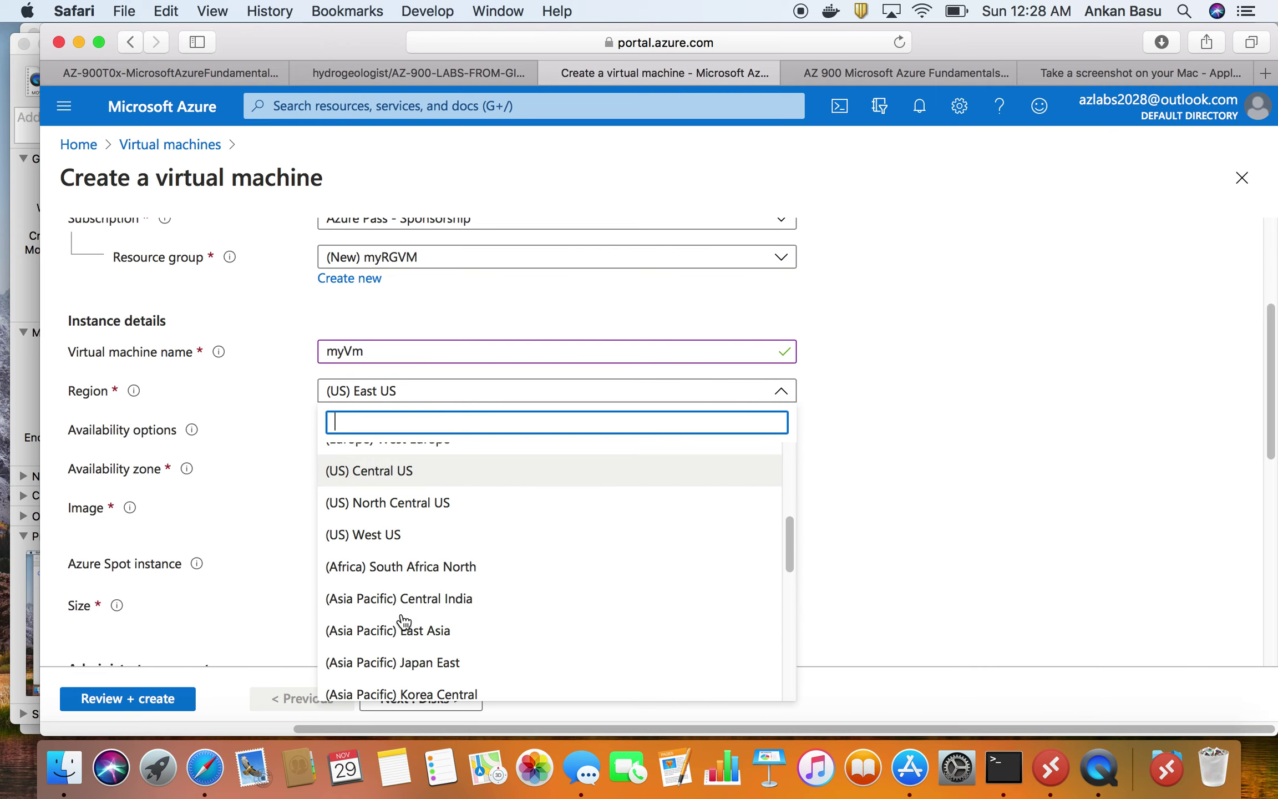
scroll(408, 615, up, 15)
click(1102, 374)
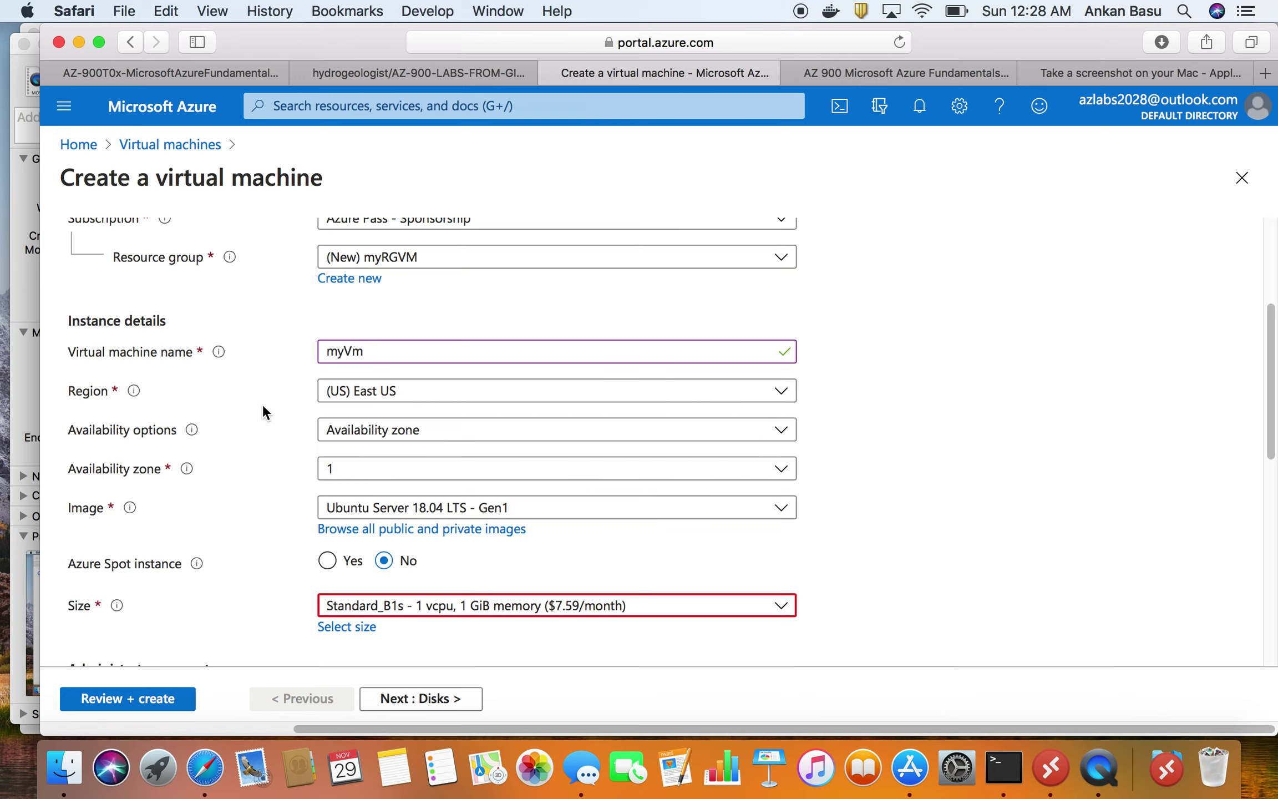
click(395, 434)
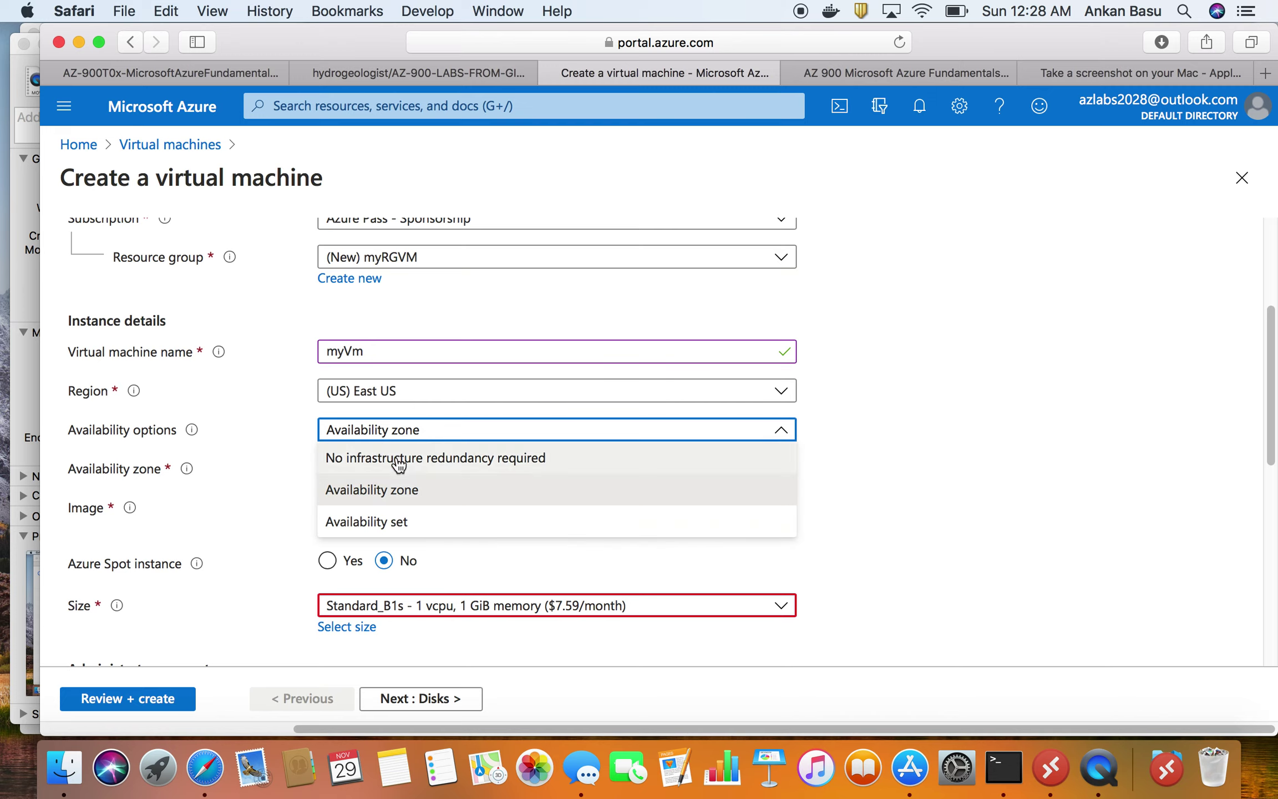
- Choose No infrastructure redundancy required and the Windows Server 2019 Datacenter - Gen1 image
click(388, 458)
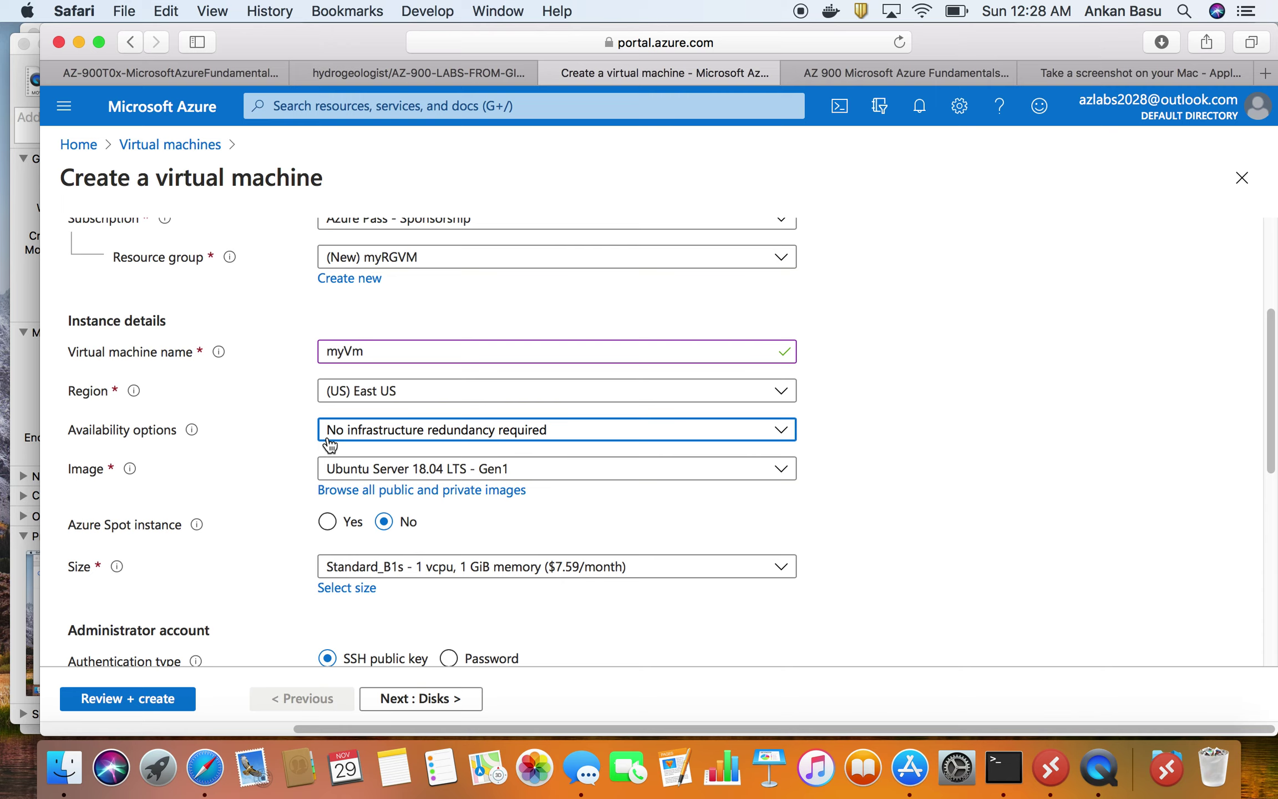
click(550, 474)
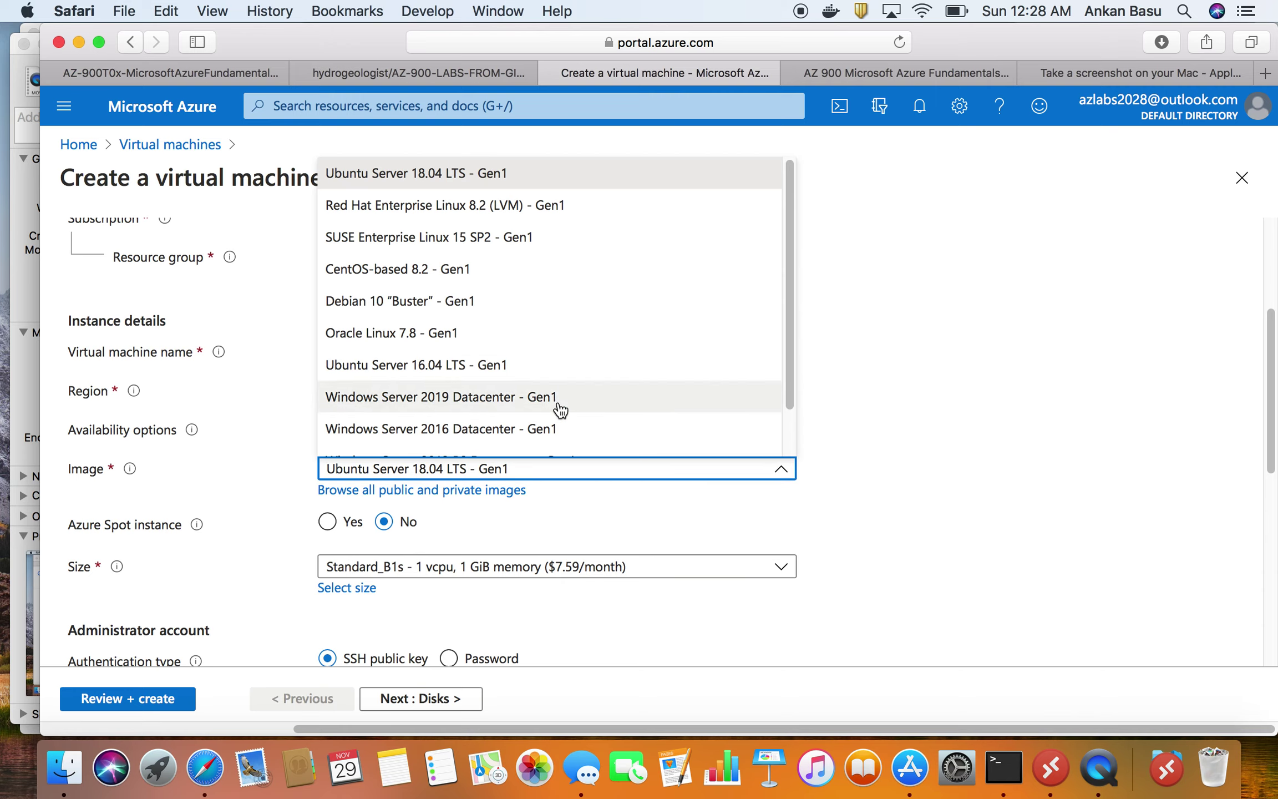
scroll(557, 411, down, 1)
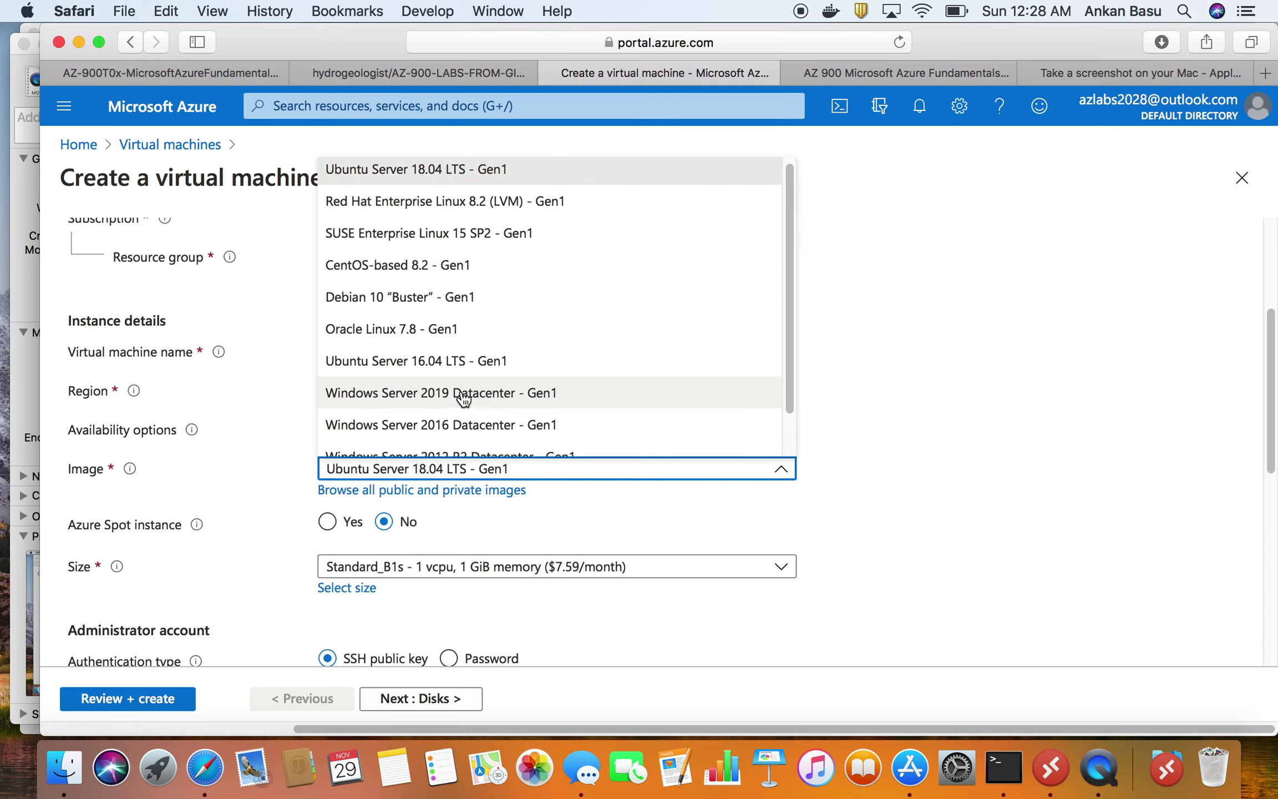
click(563, 394)
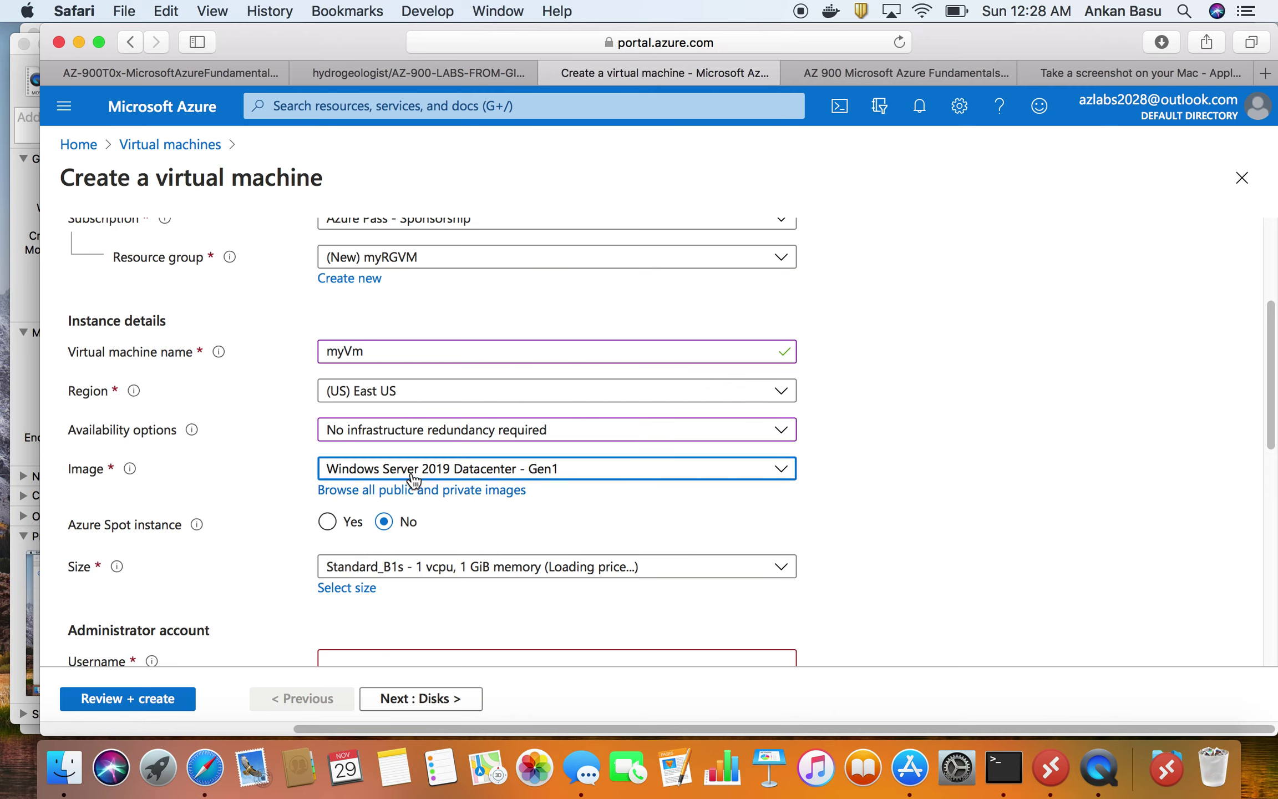
scroll(478, 552, down, 1)
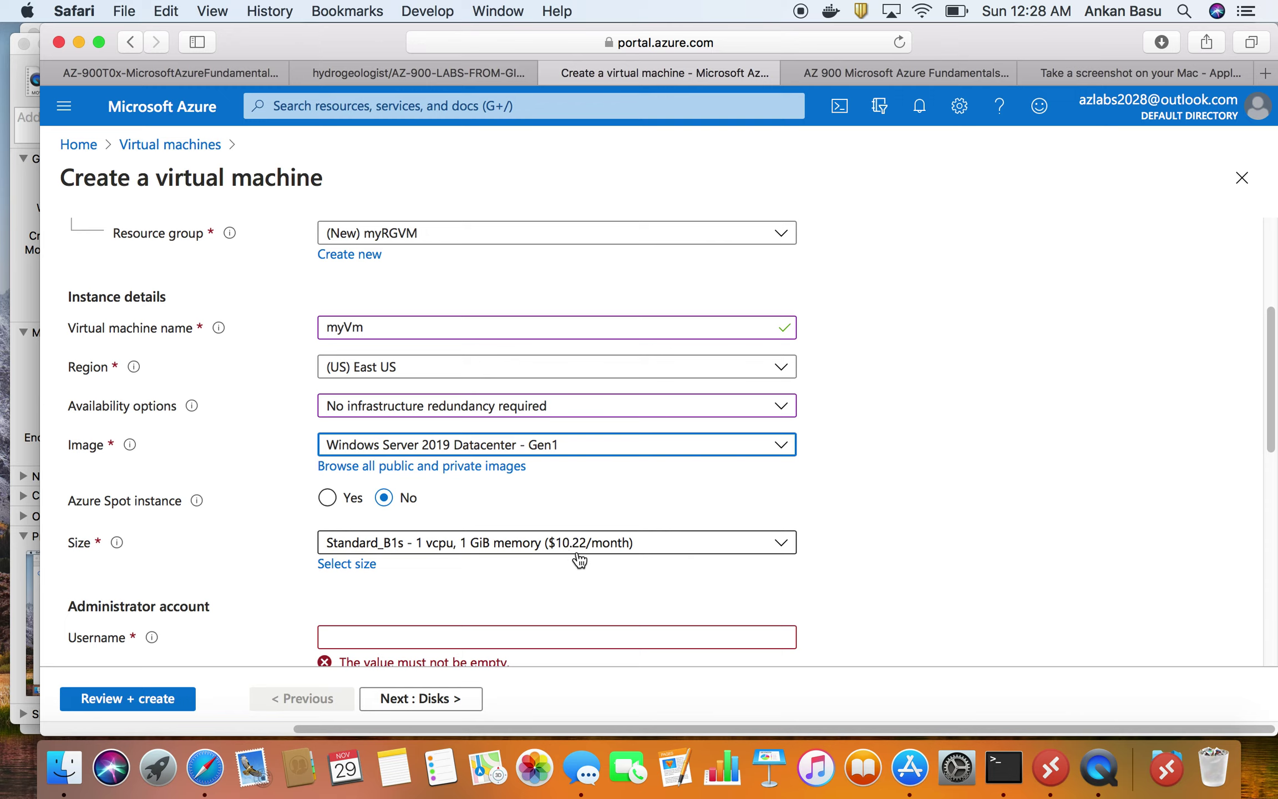
click(358, 564)
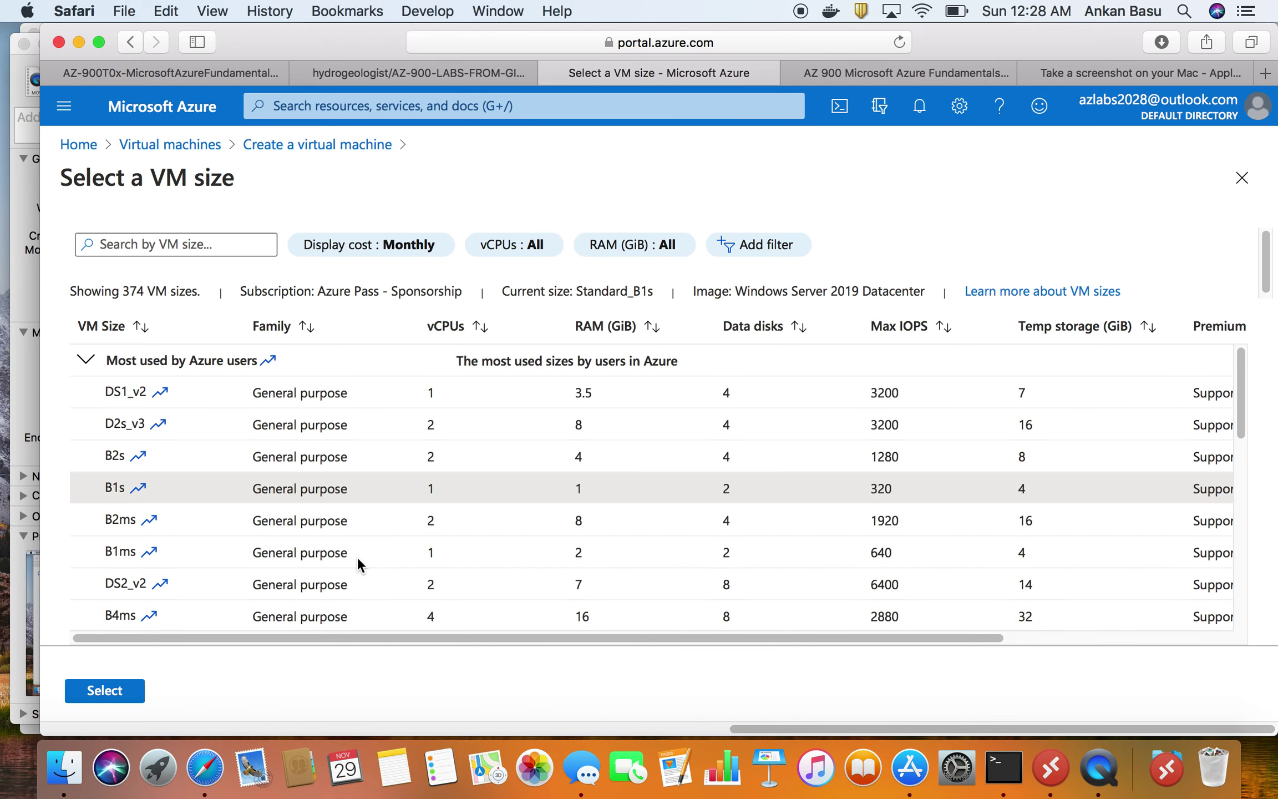
- Pick Standard_D2s_v3 from the VM size list, checking the lab table first
scroll(179, 538, down, 1)
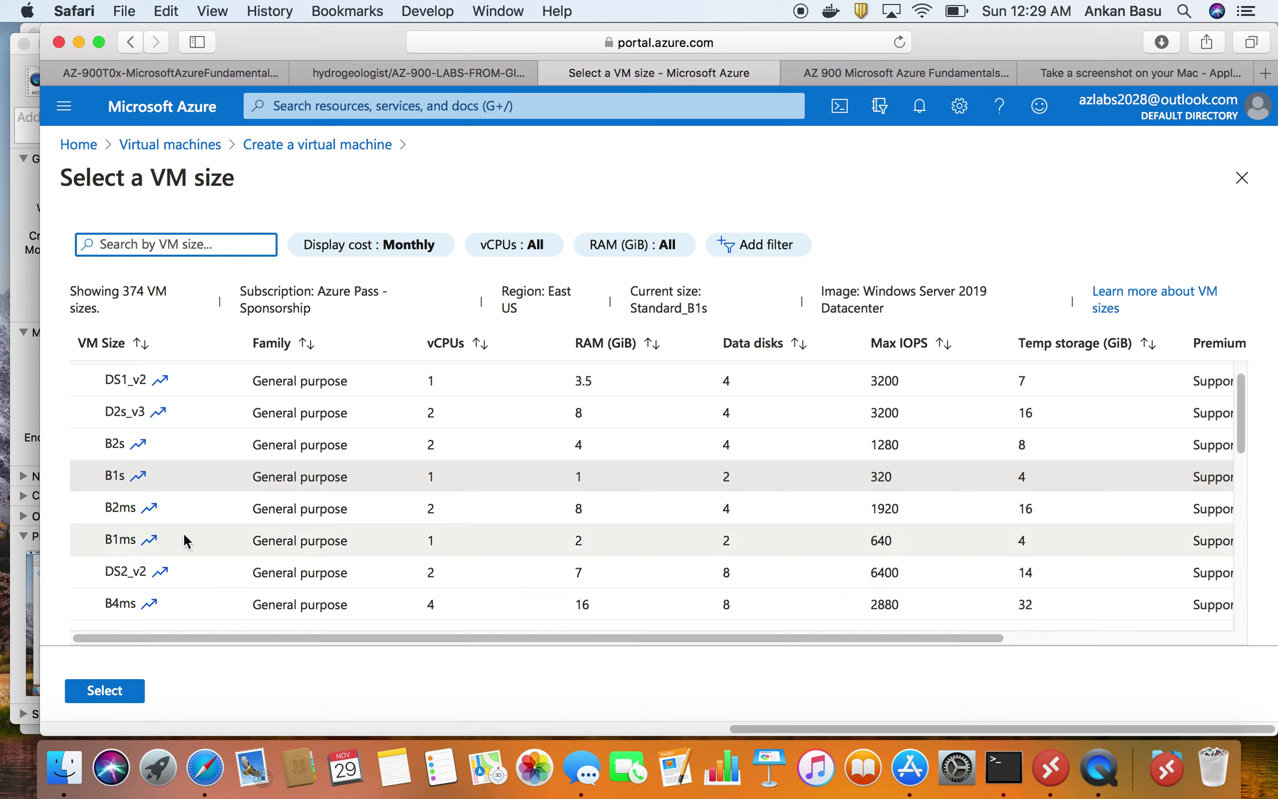
click(188, 72)
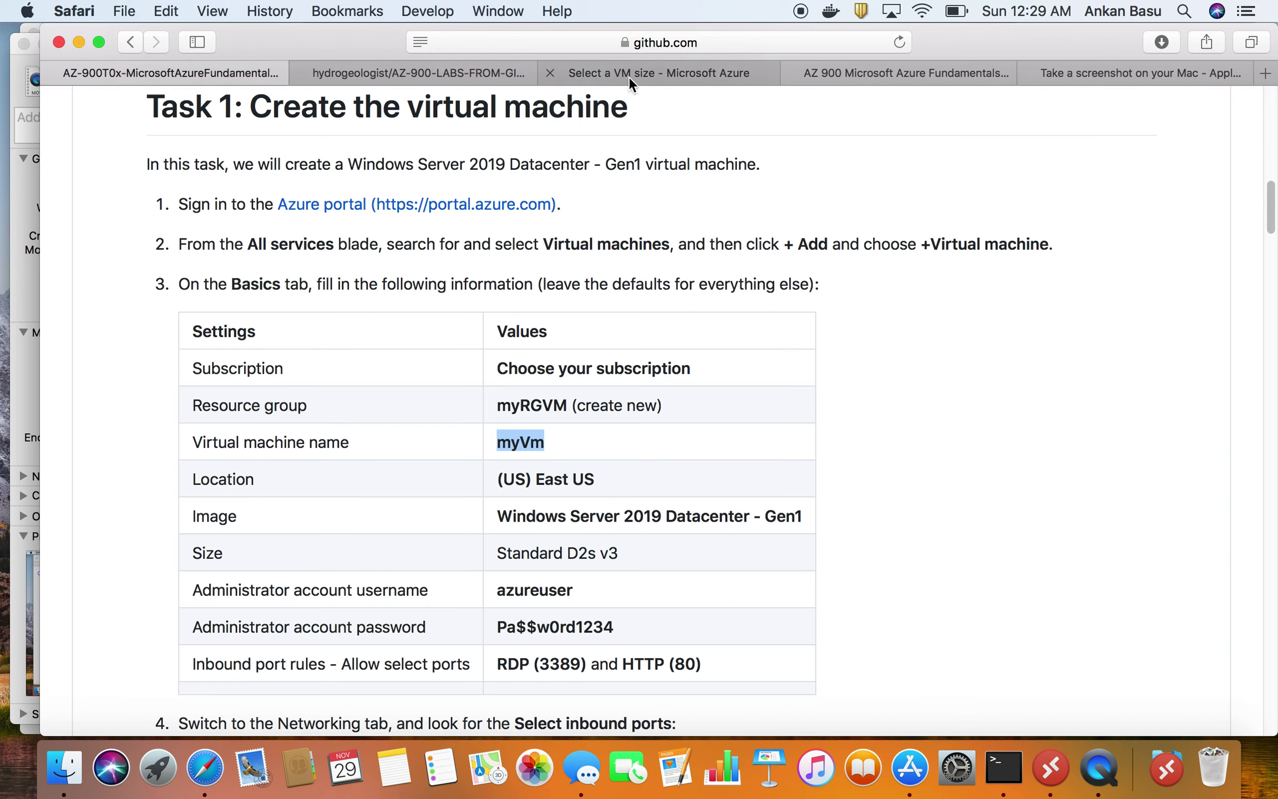
click(646, 71)
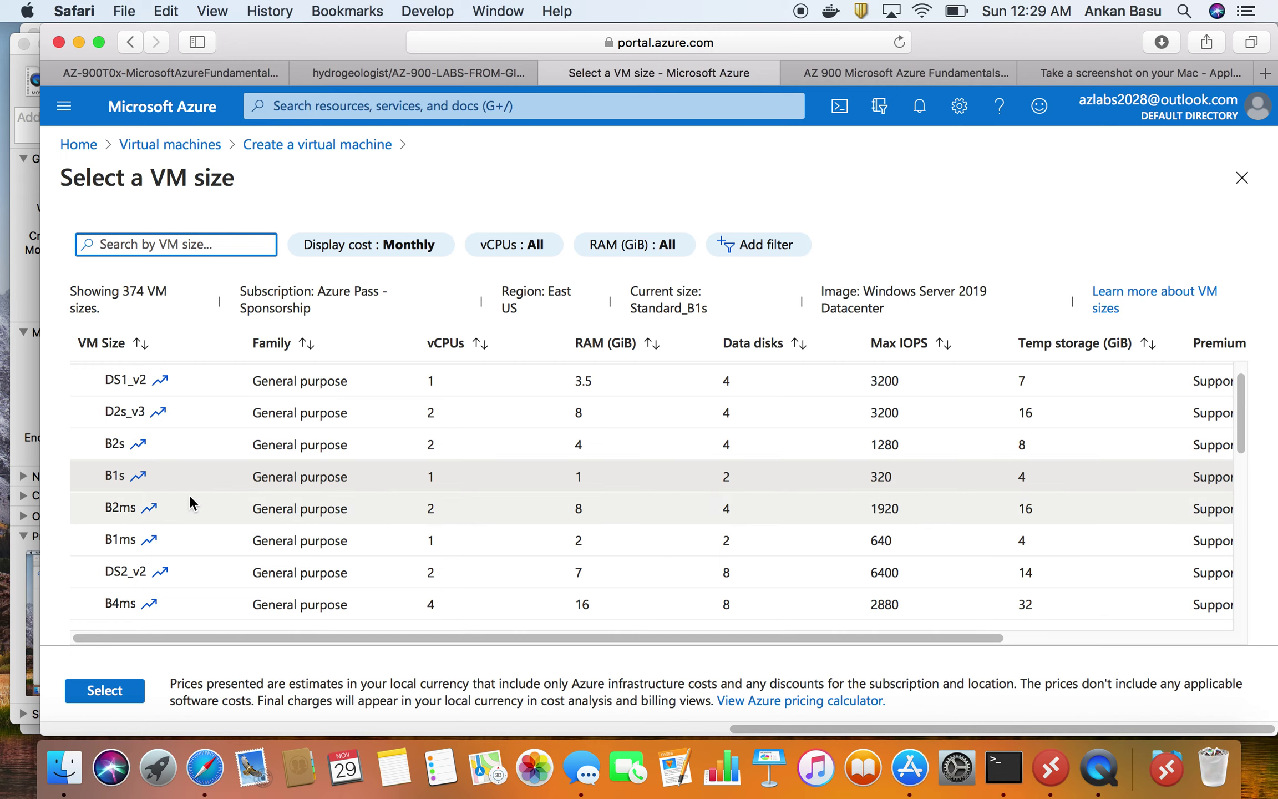
scroll(187, 523, down, 1)
scroll(168, 561, down, 2)
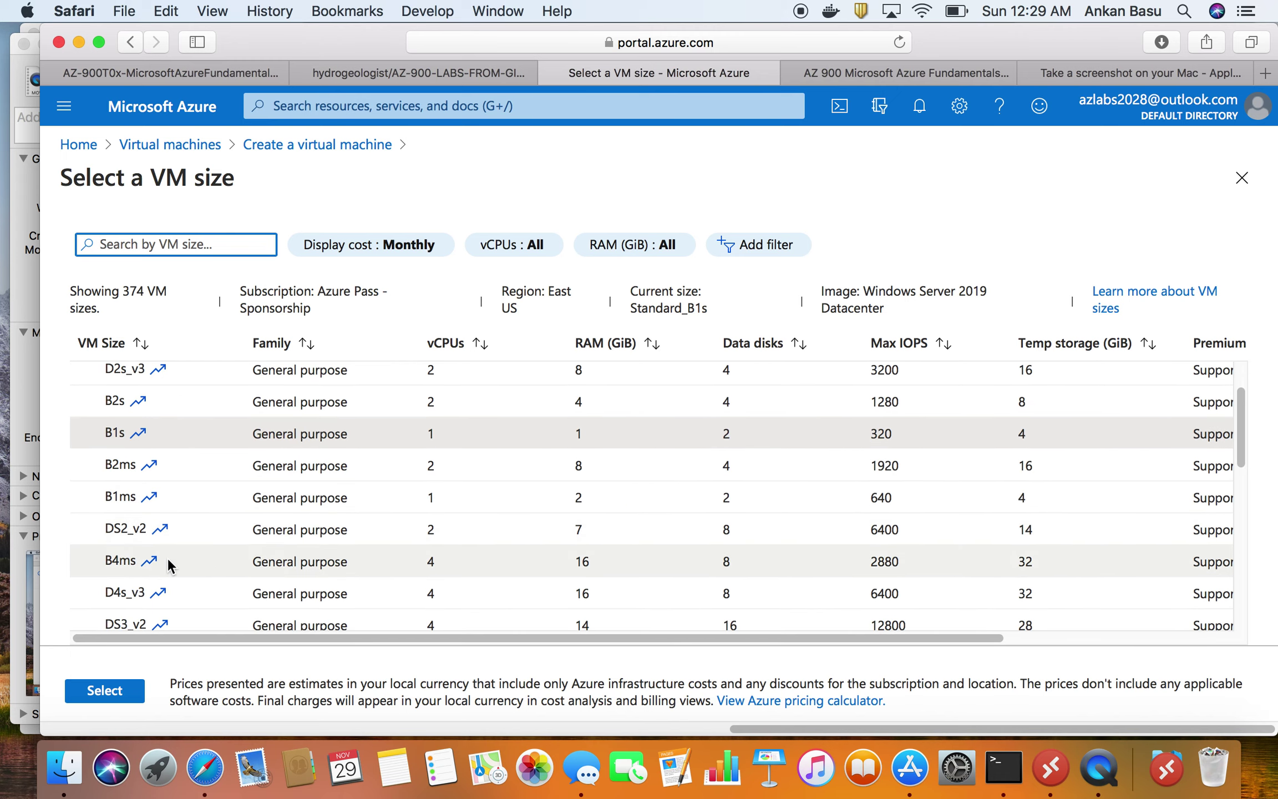
scroll(158, 574, down, 5)
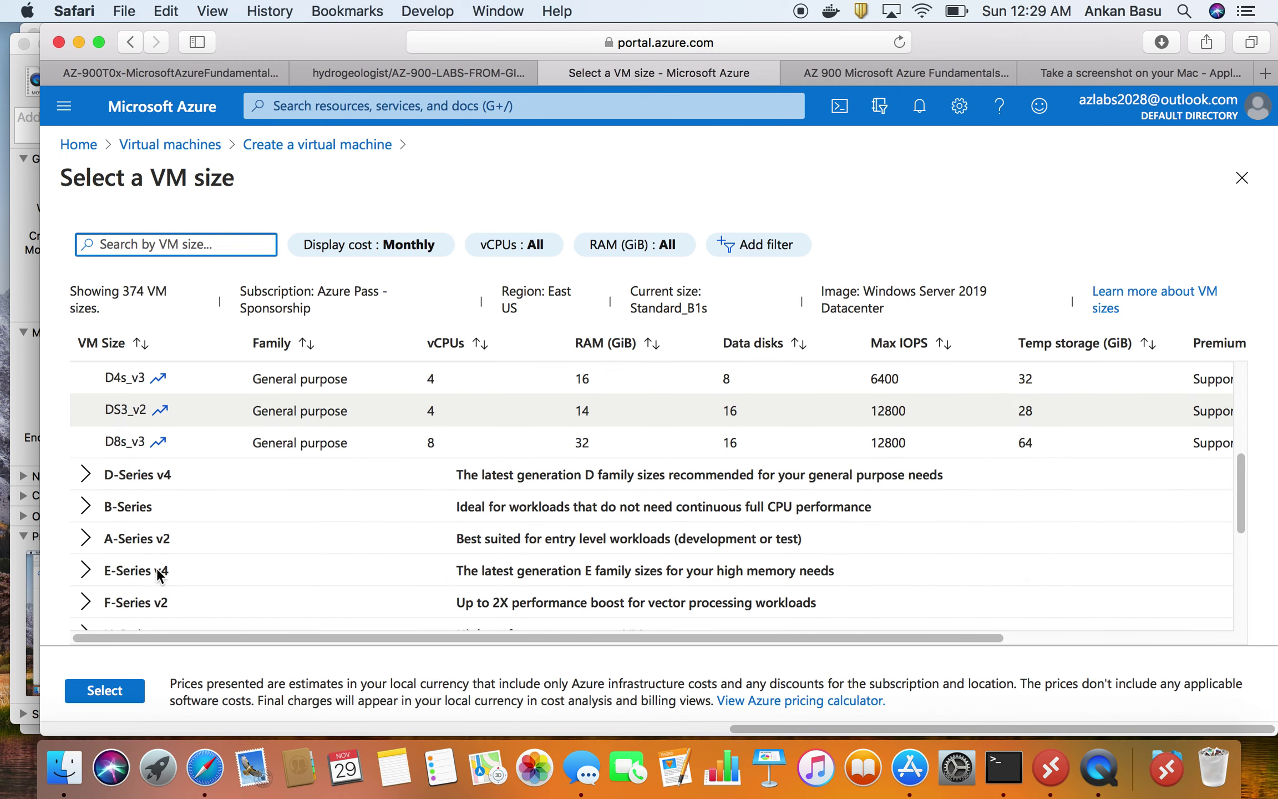
scroll(157, 568, up, 1)
scroll(157, 567, up, 3)
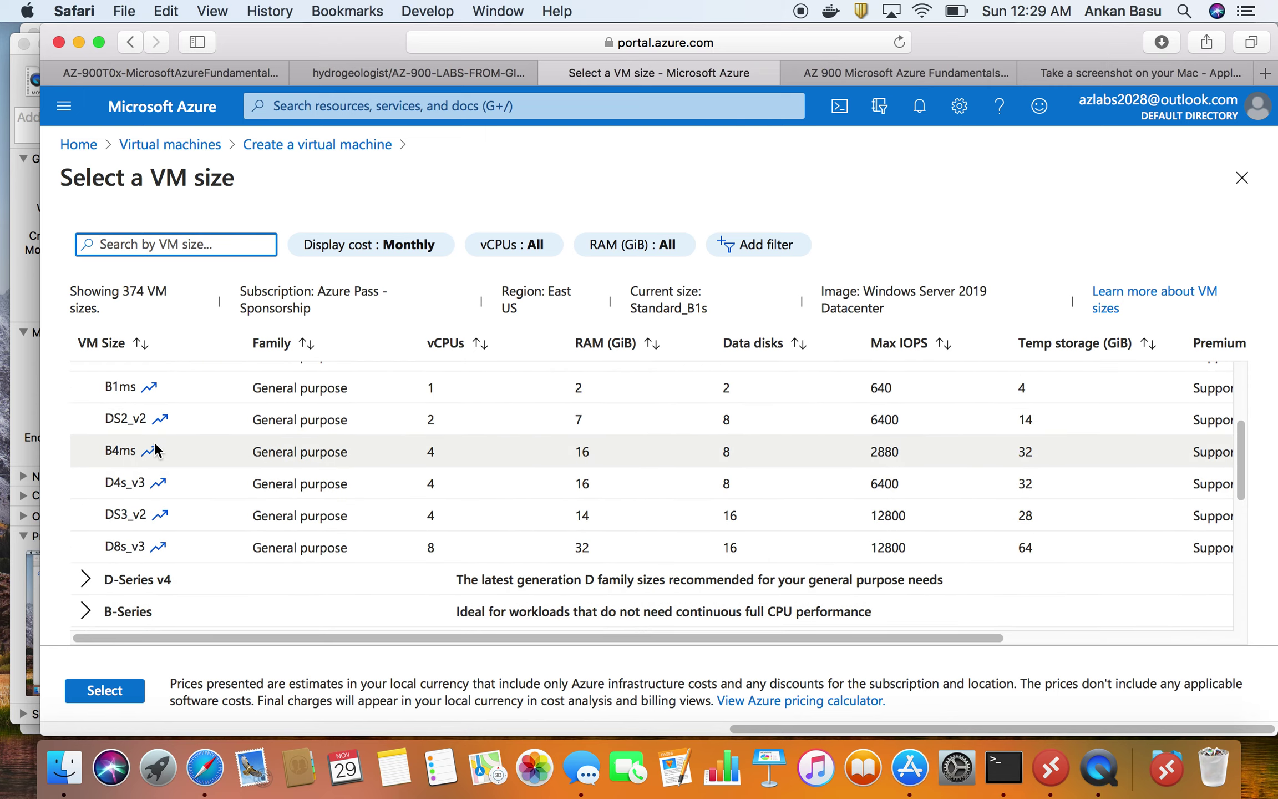
scroll(157, 421, up, 4)
scroll(157, 422, up, 1)
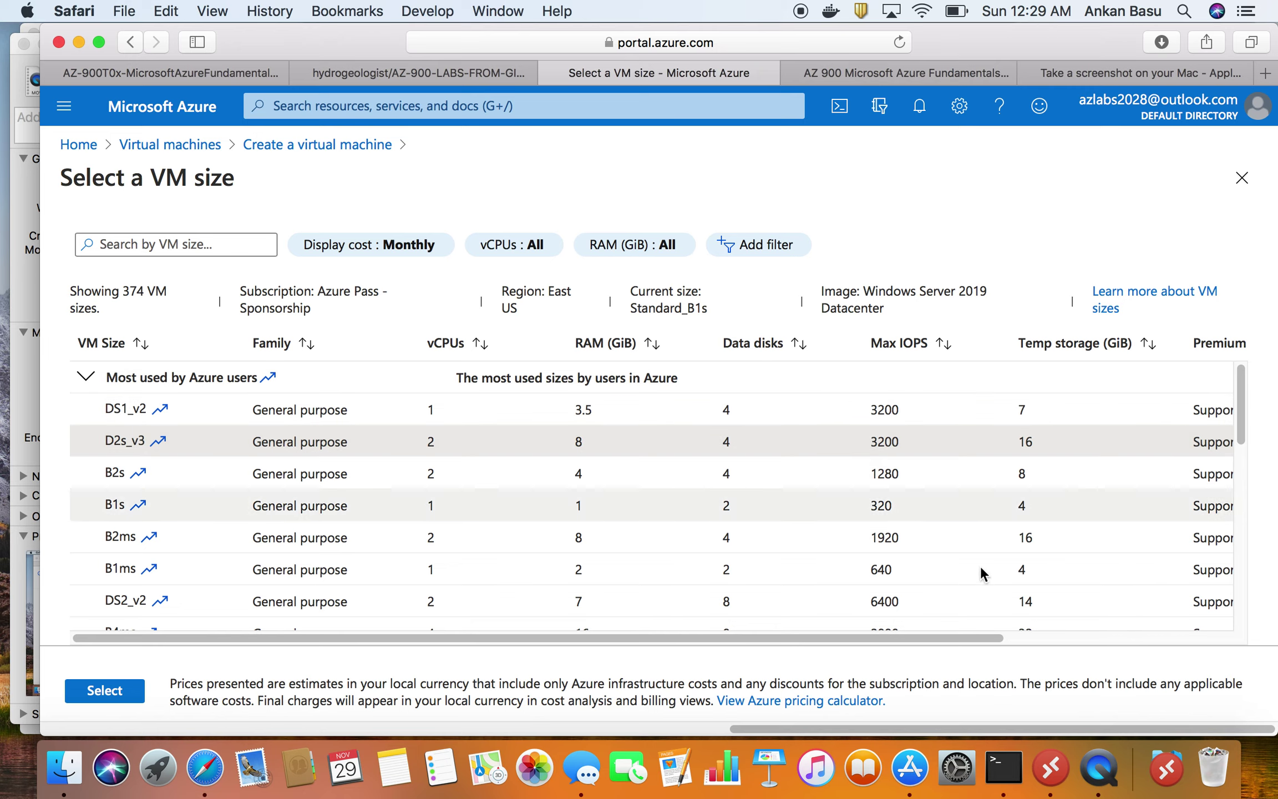
drag(951, 641, 1041, 638)
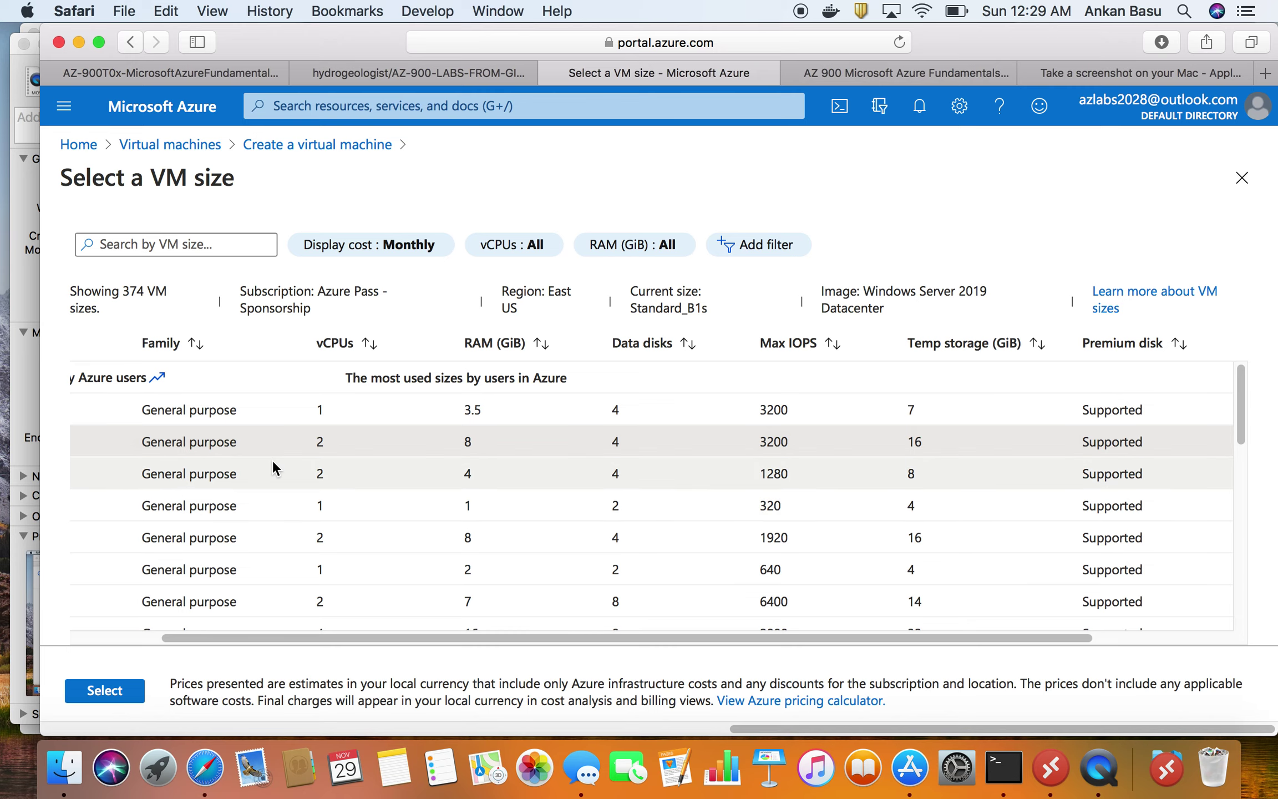
click(114, 691)
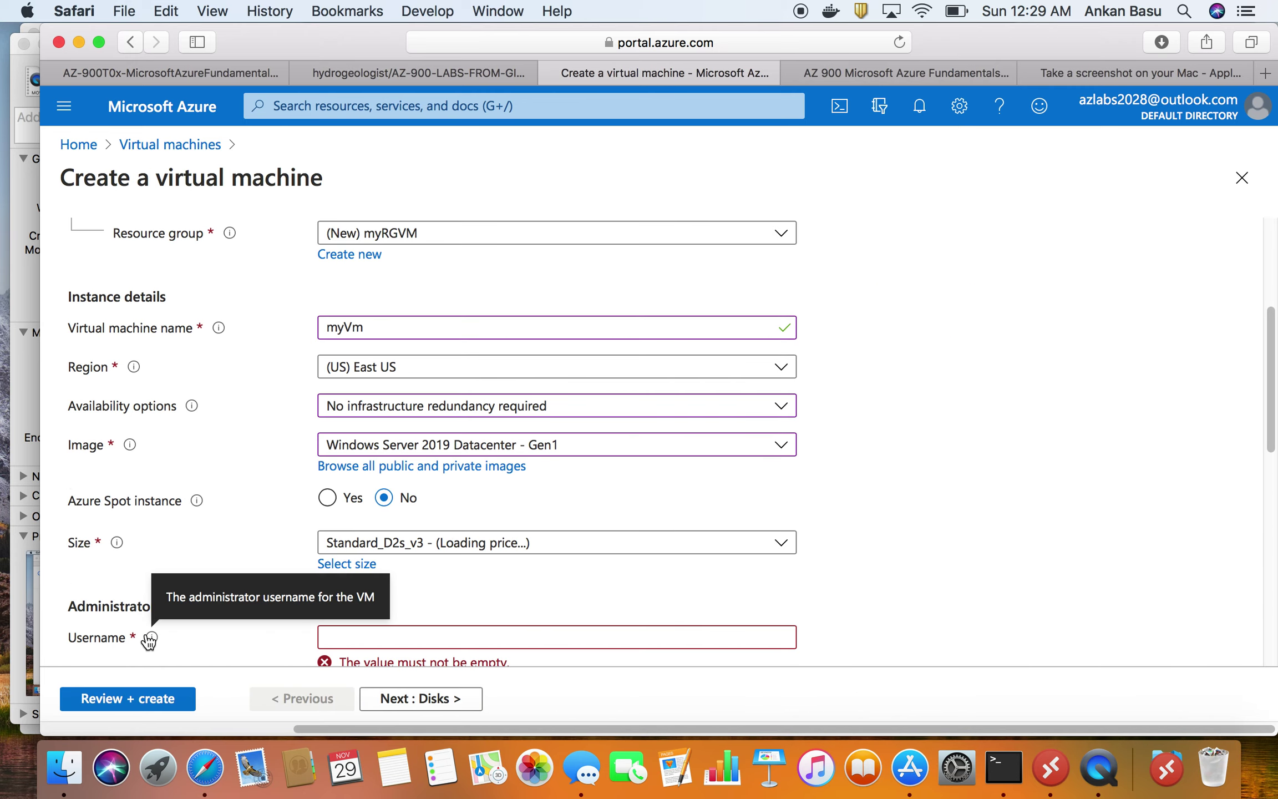
scroll(624, 569, down, 1)
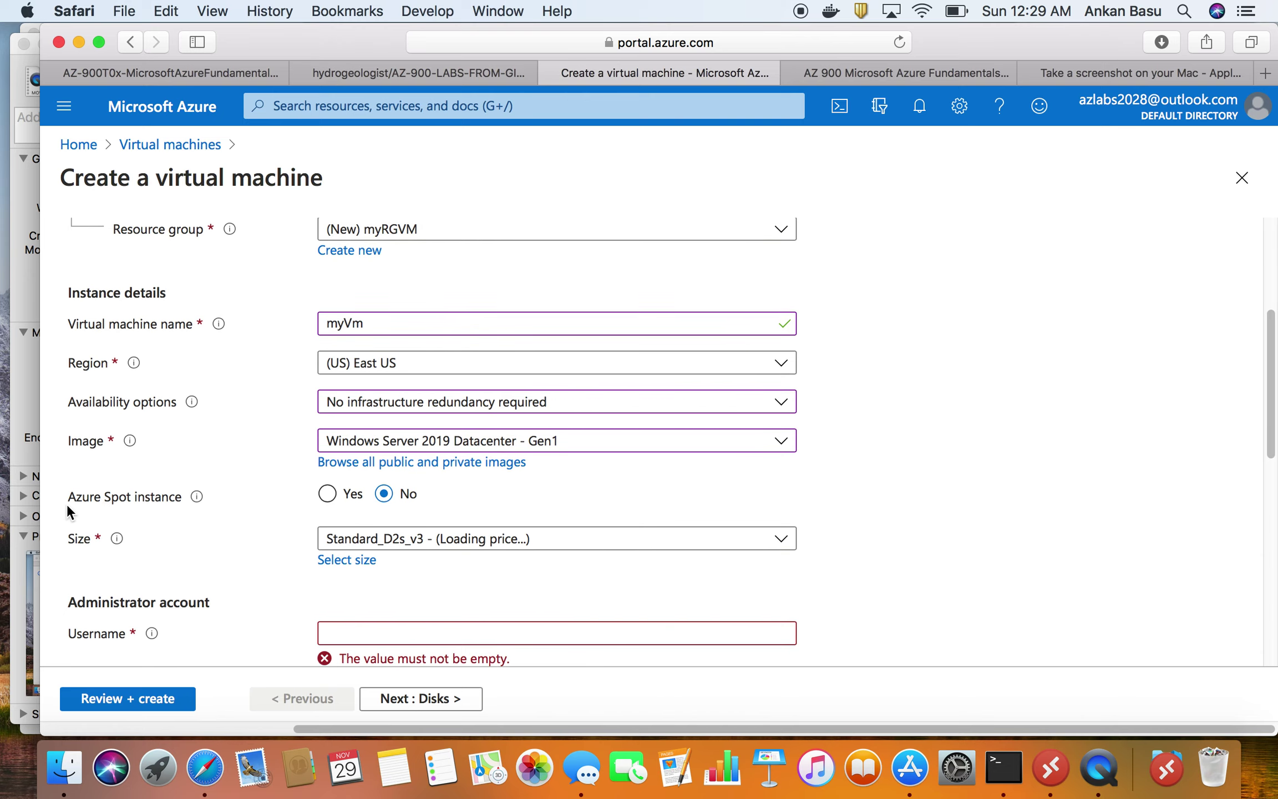
mouse_move(196, 497)
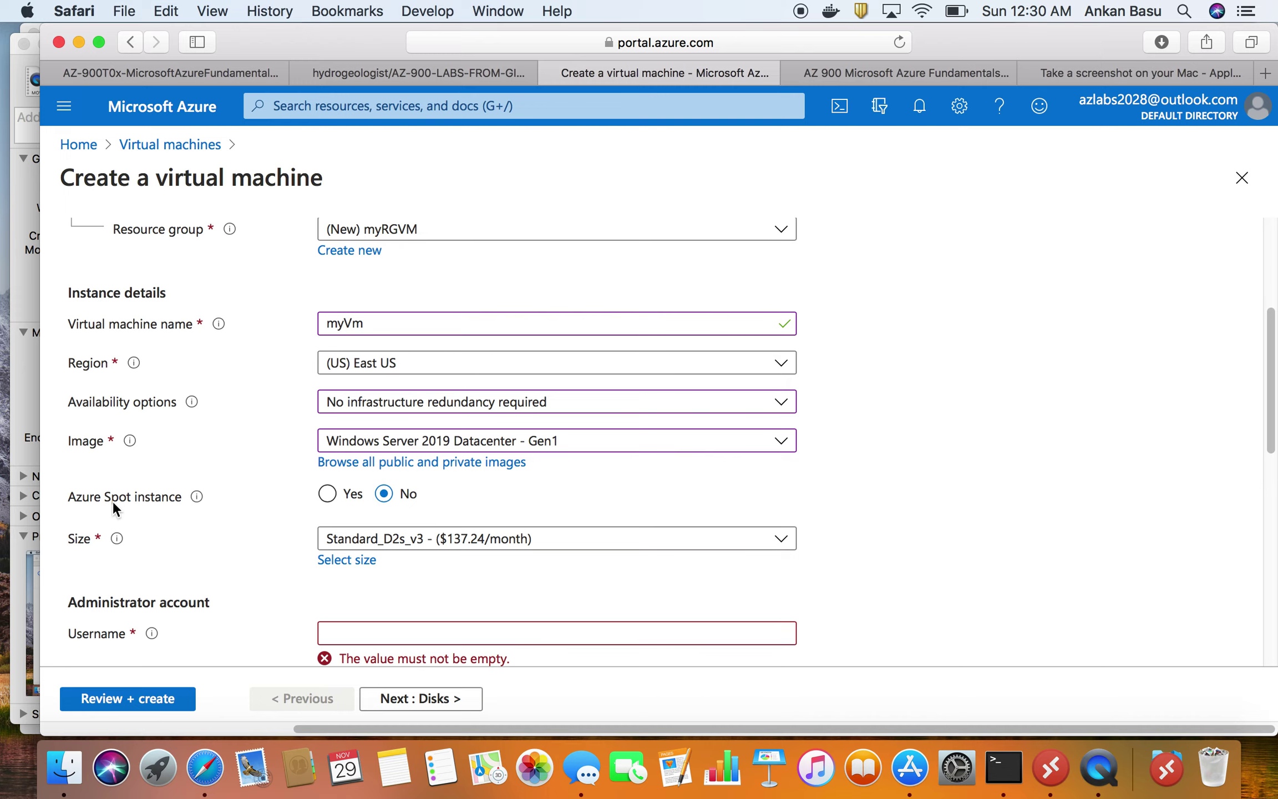
- Enter administrator username student, then type the account password and its confirmation
scroll(120, 508, down, 5)
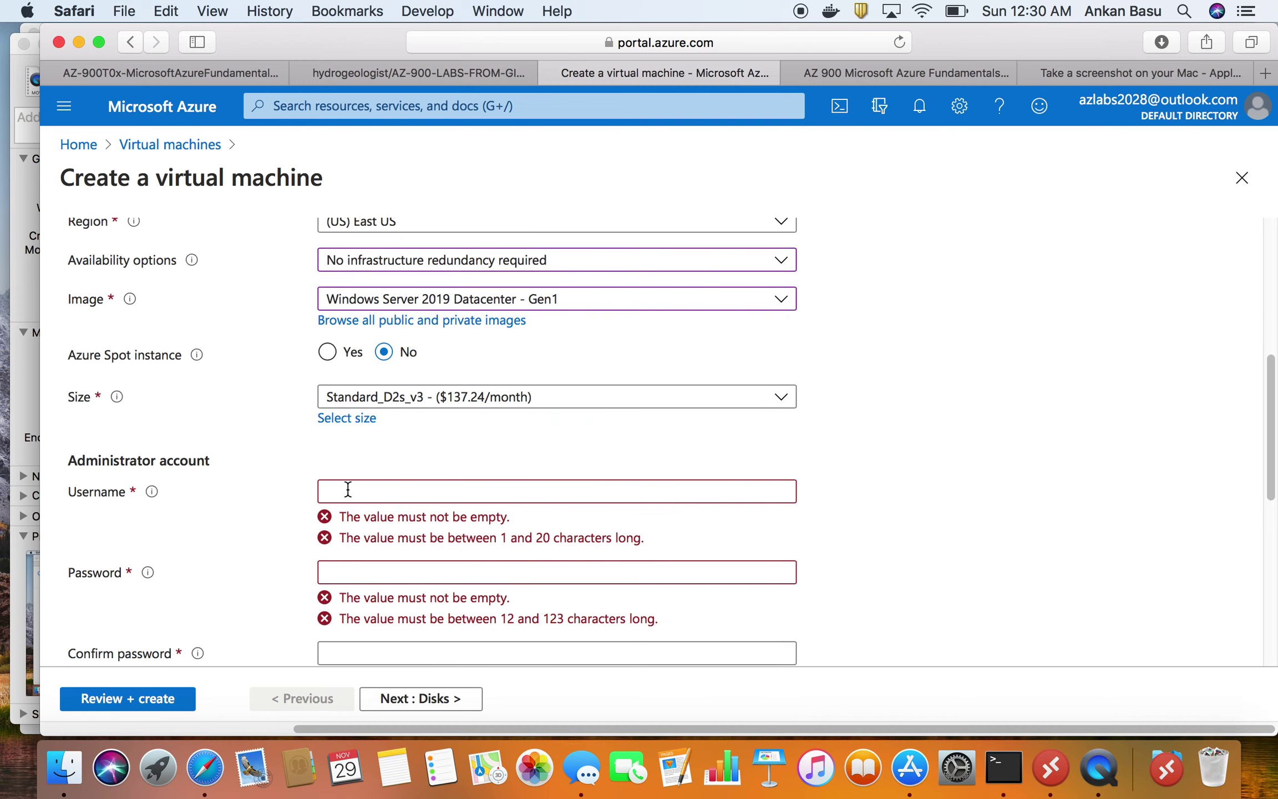
click(348, 489)
text(student)
key(Tab)
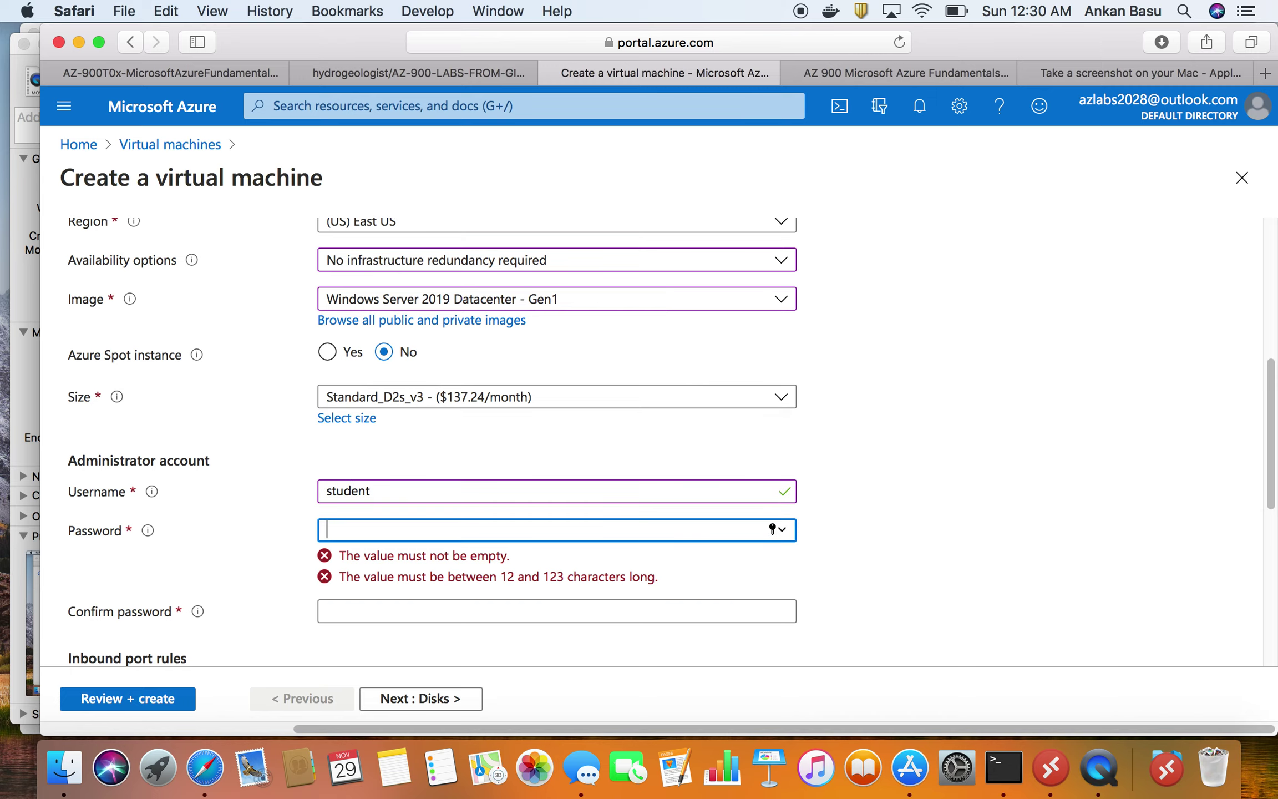
text(Pa)
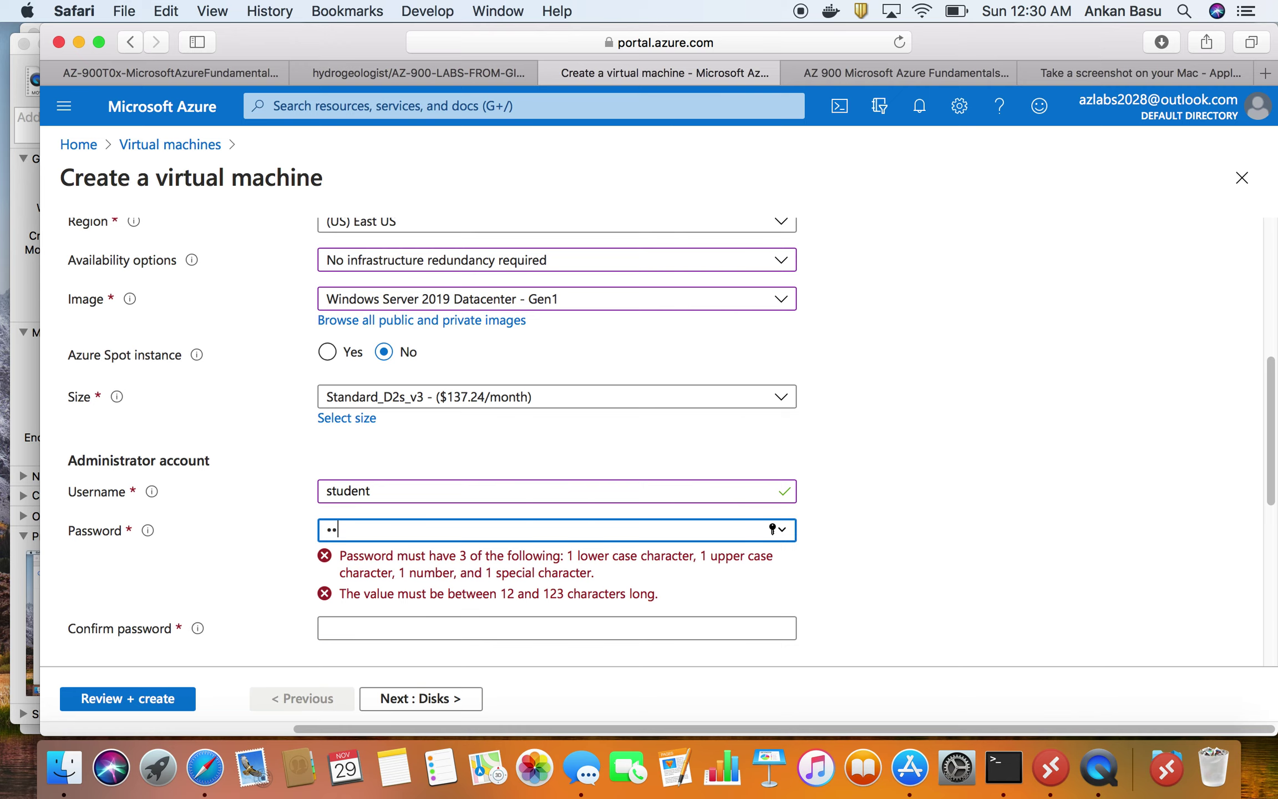
text(ssword123456)
key(Tab)
text(Pa)
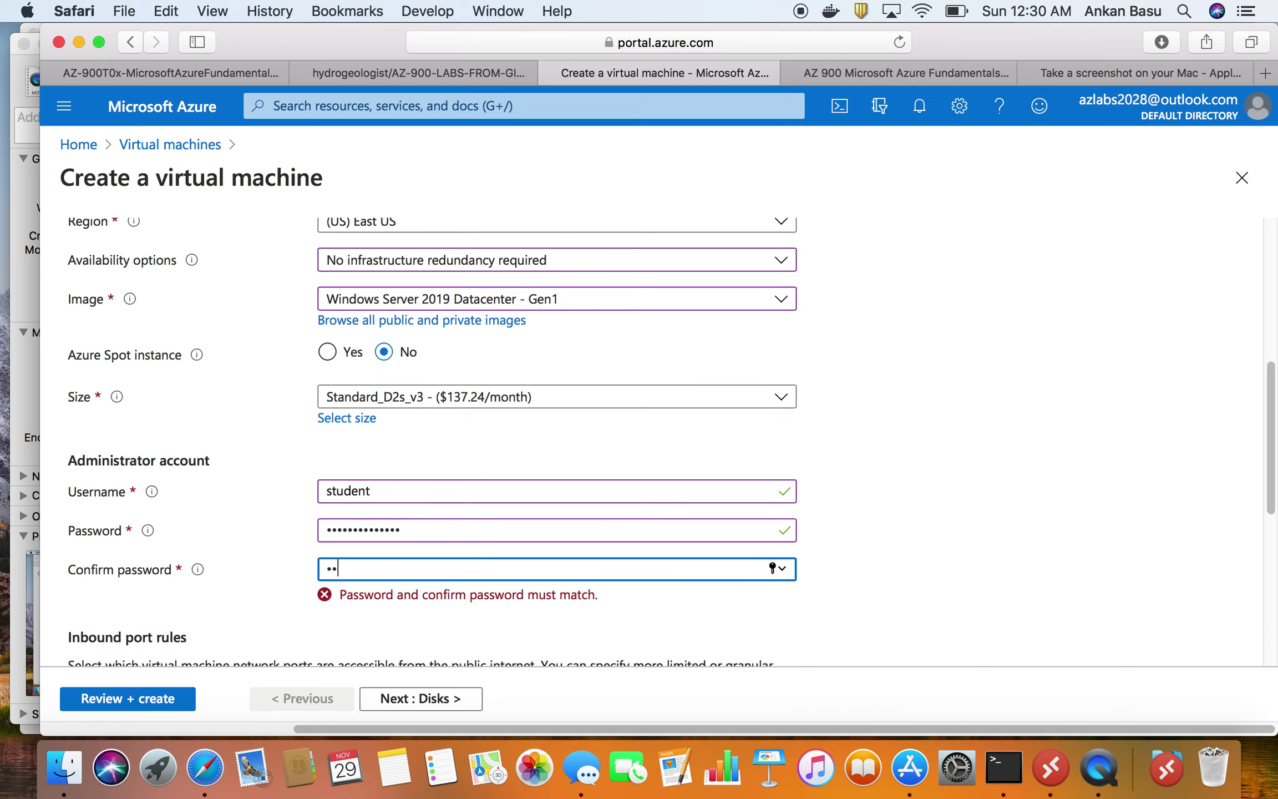
text(ssword12345)
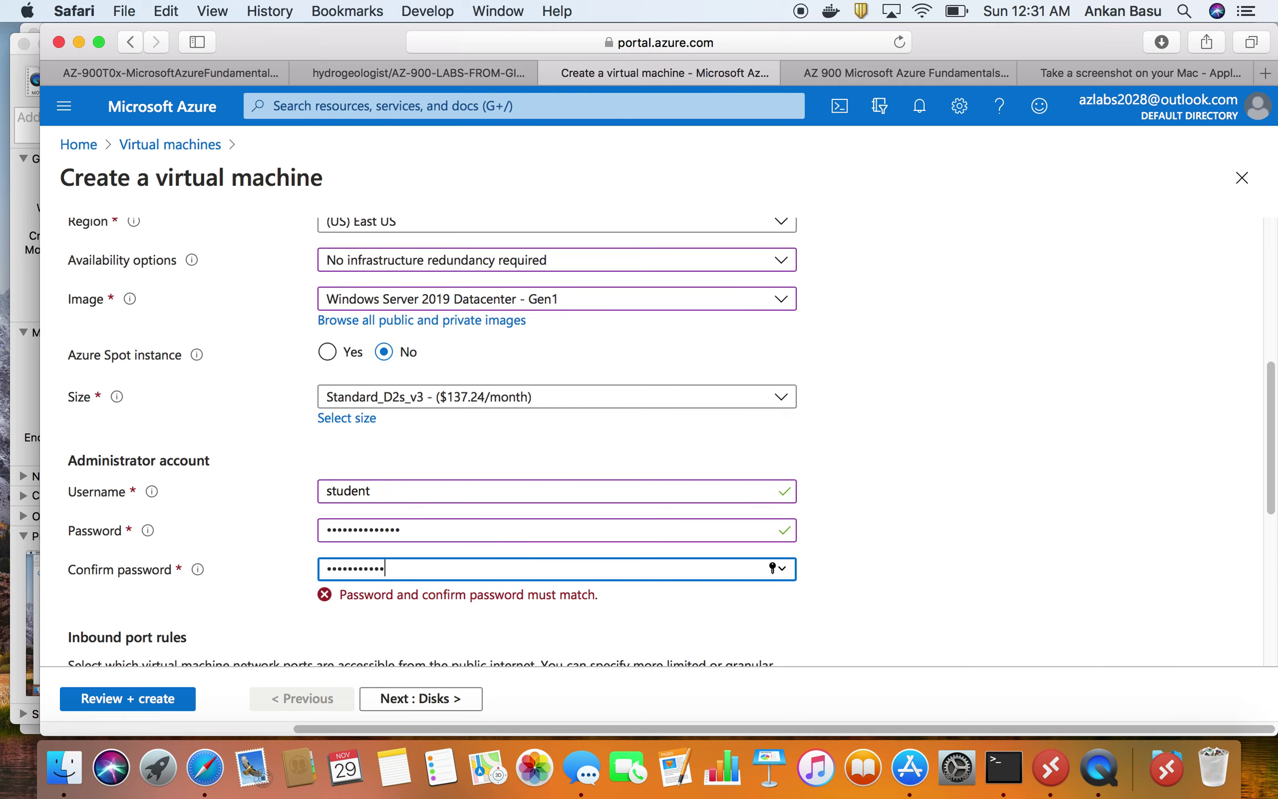
text(6)
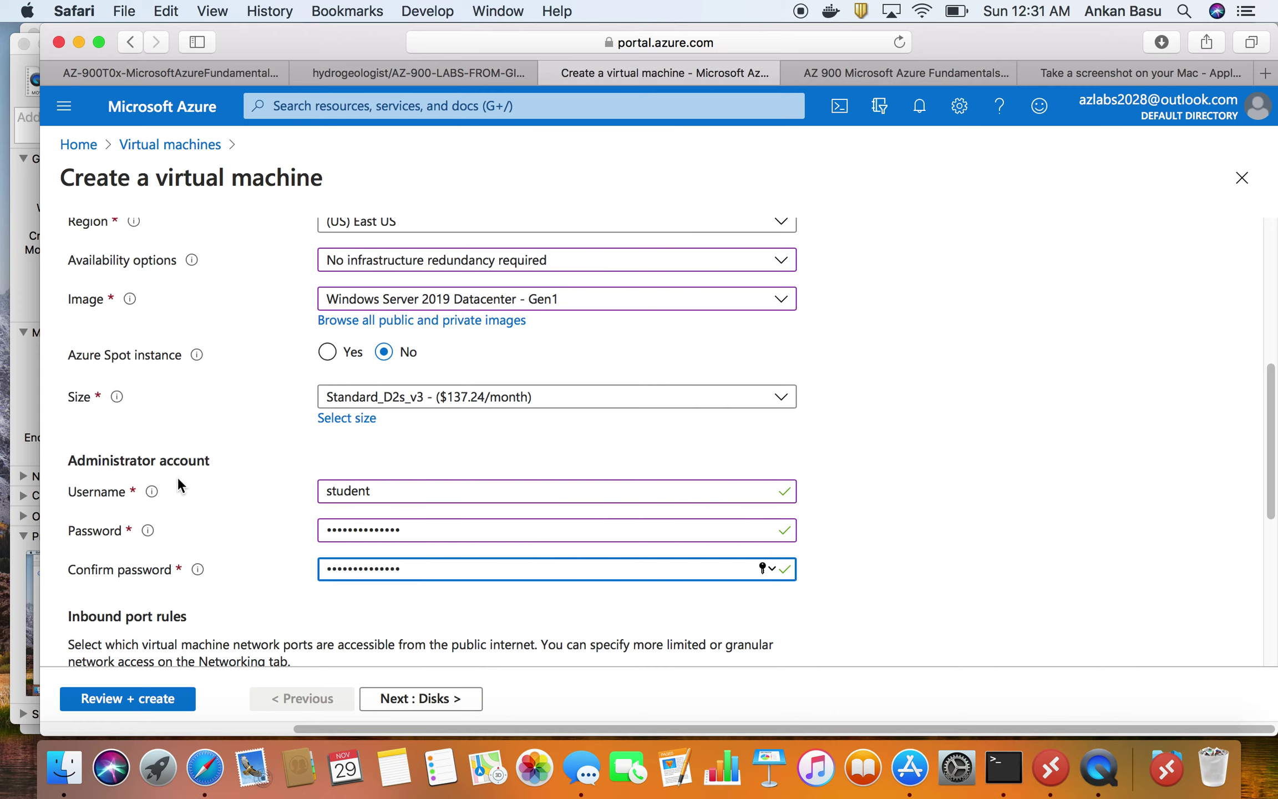
scroll(631, 564, down, 1)
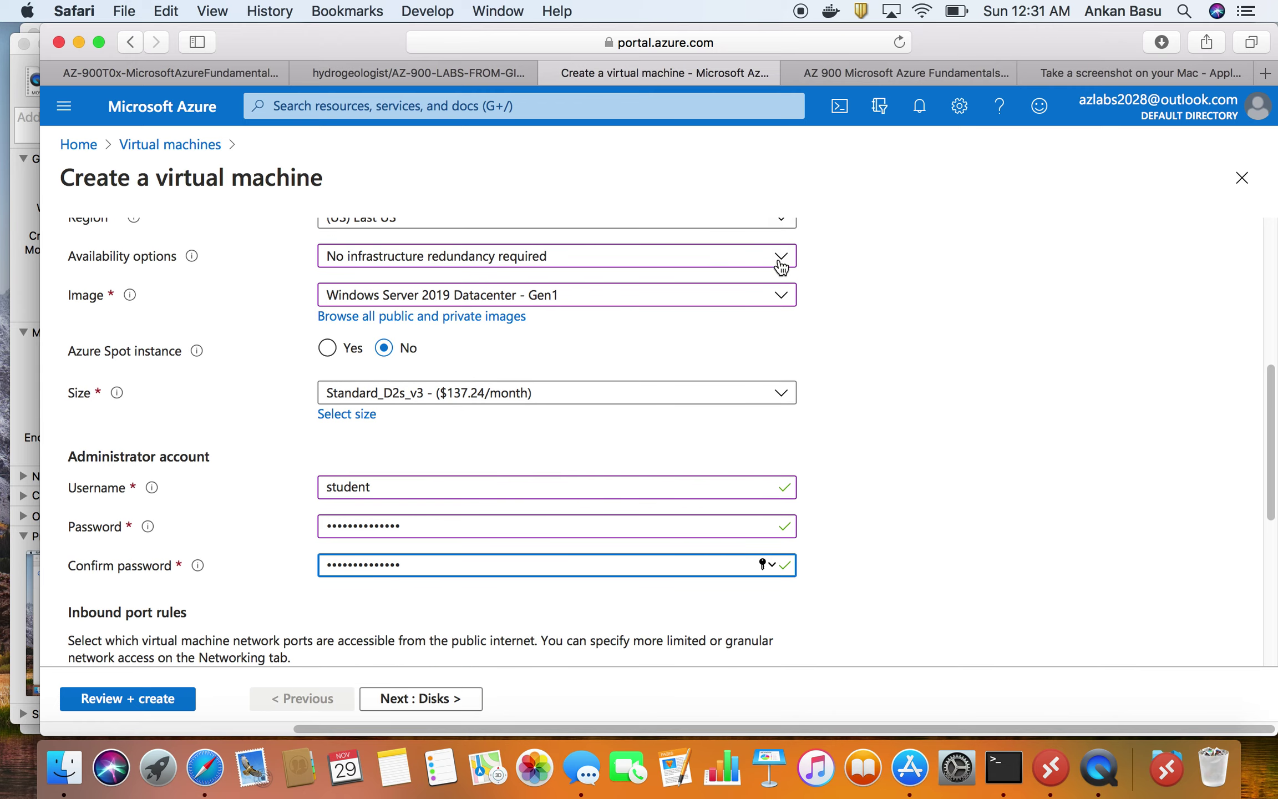
scroll(555, 582, down, 3)
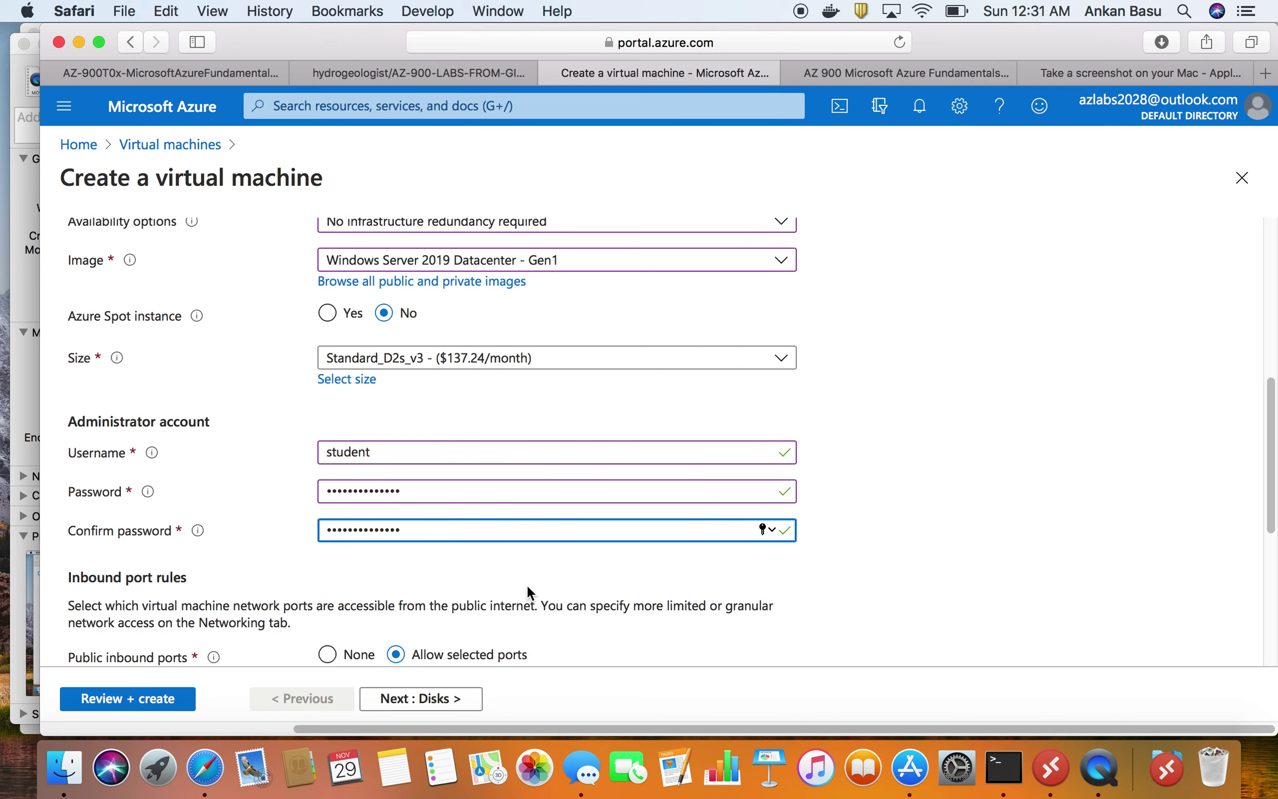
scroll(486, 585, down, 4)
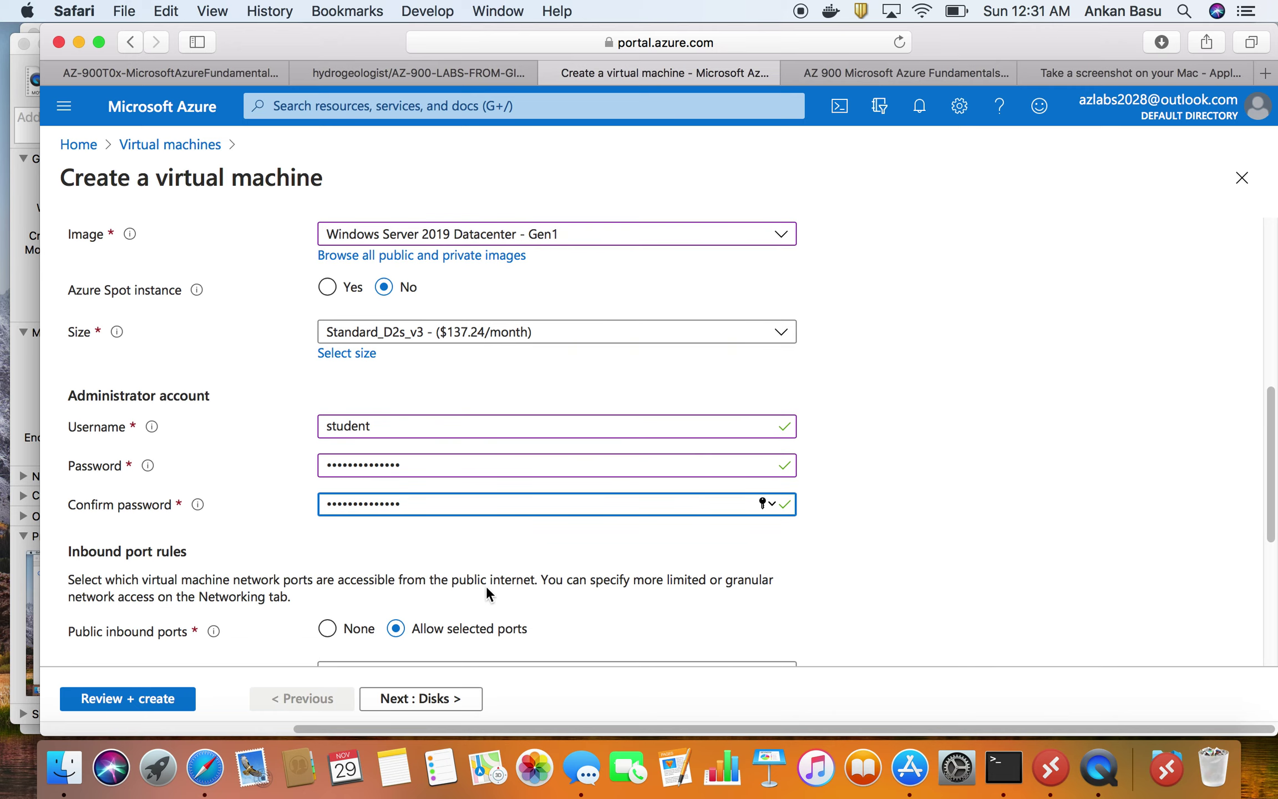
scroll(487, 591, down, 10)
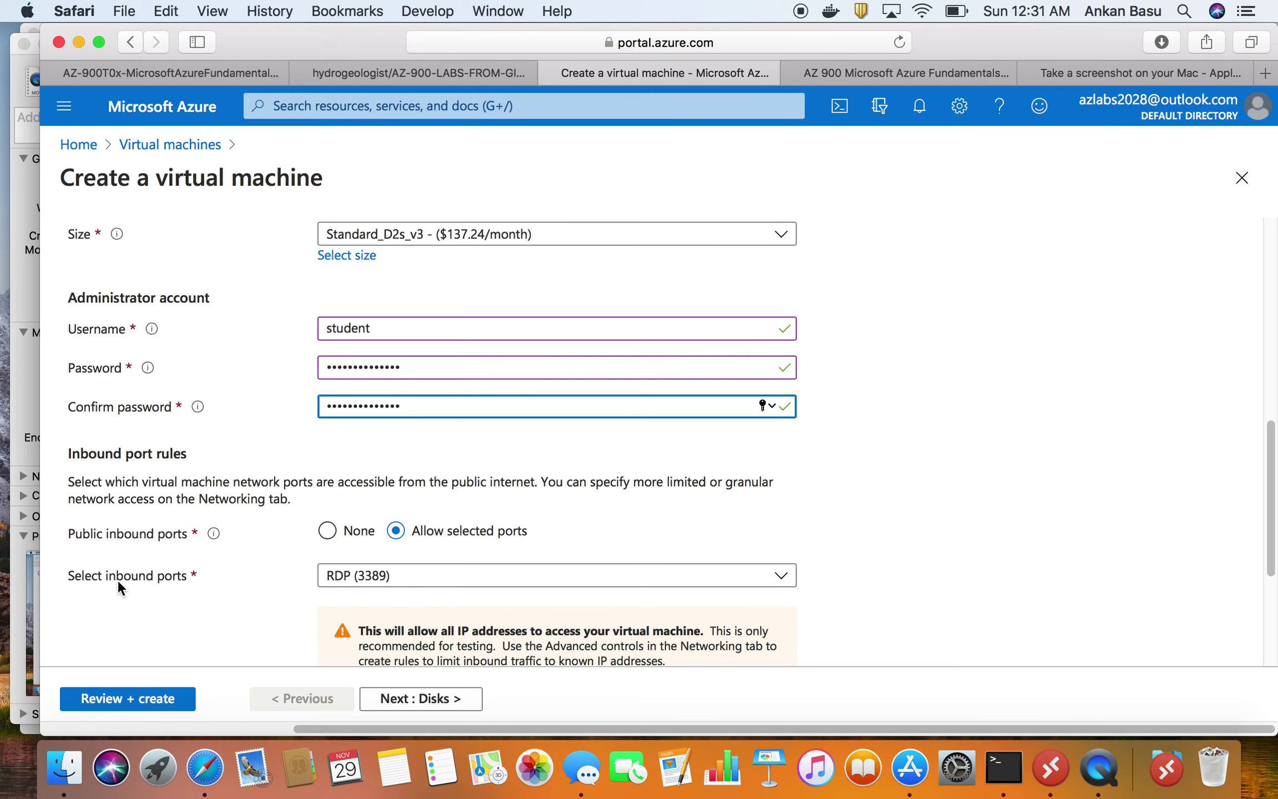
scroll(196, 577, down, 4)
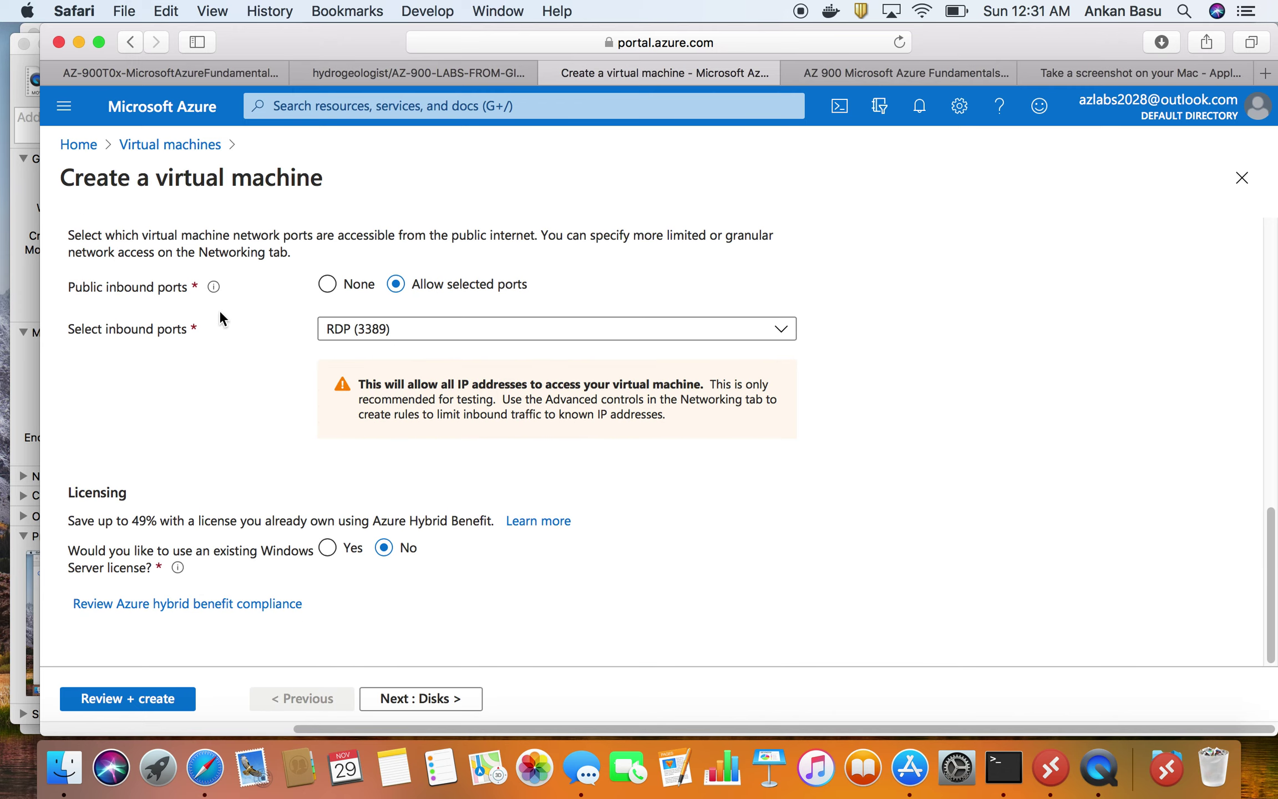
scroll(386, 281, up, 1)
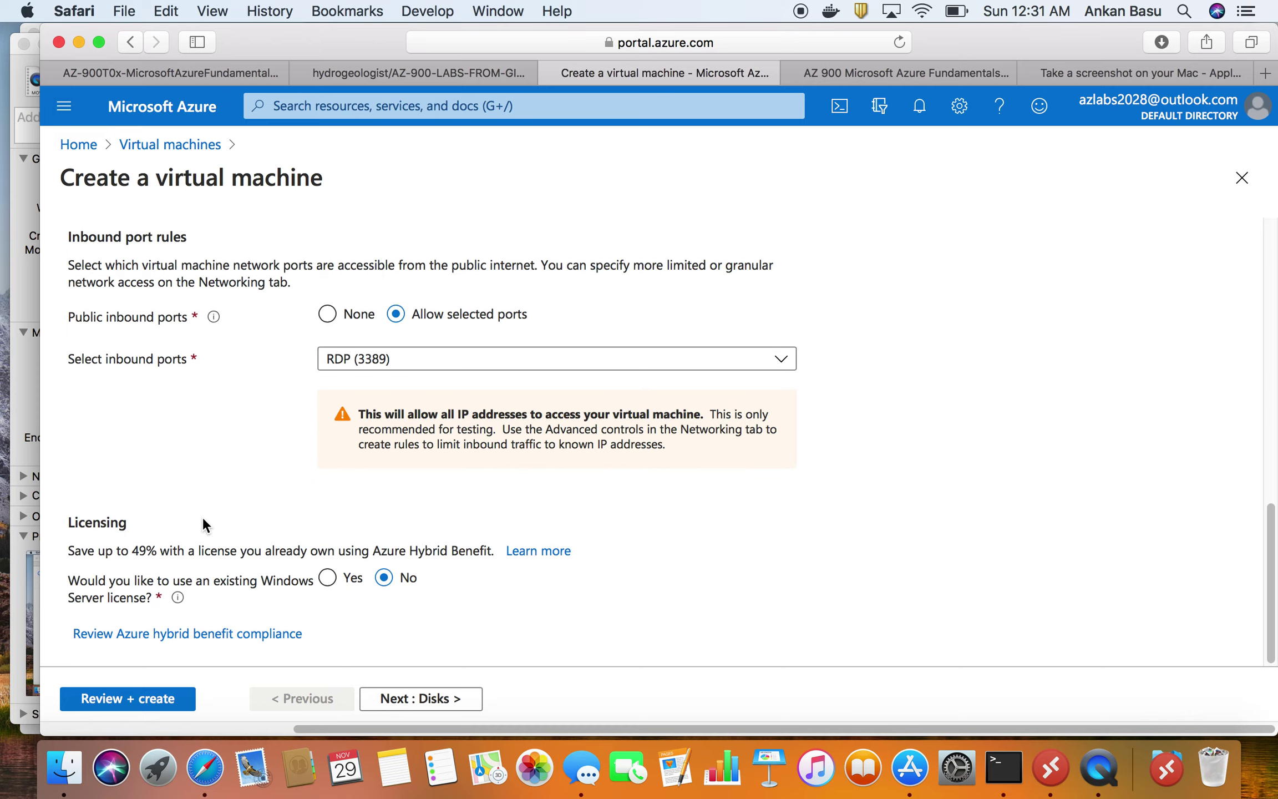
drag(67, 551, 492, 549)
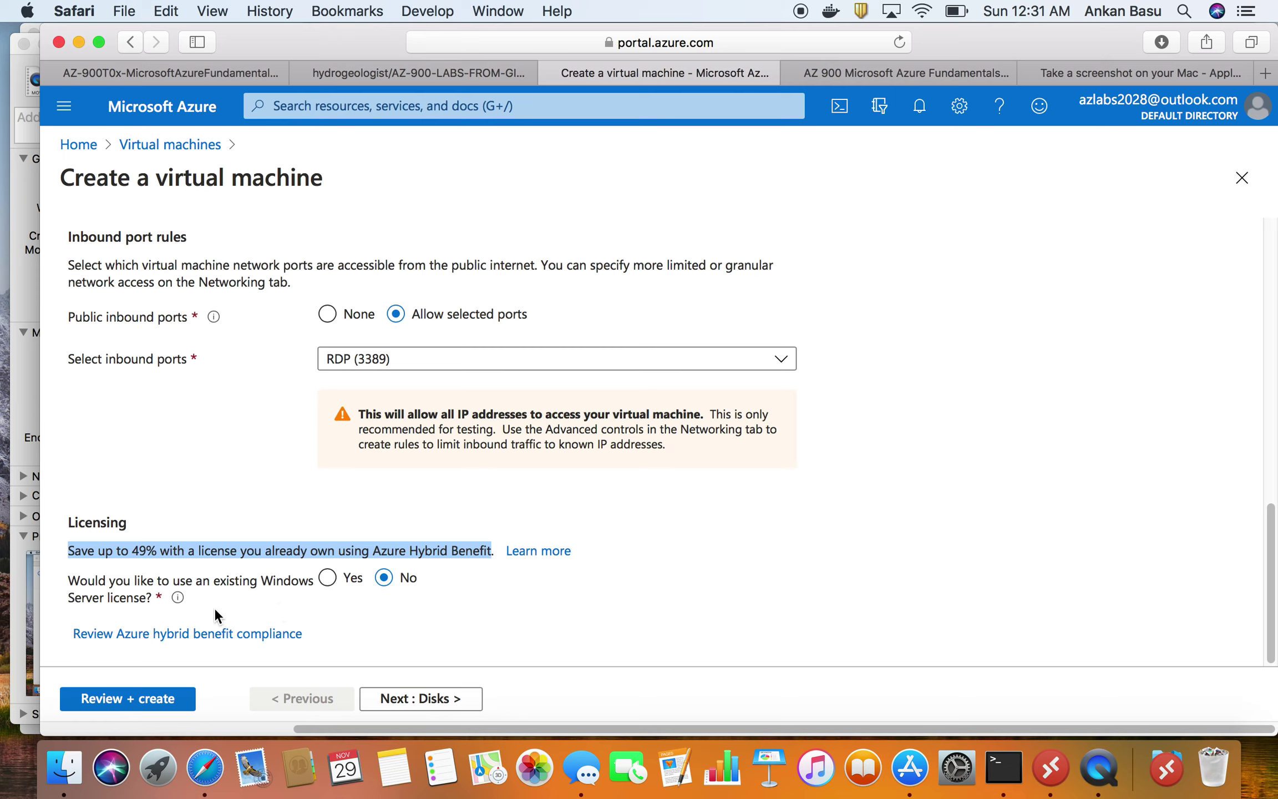
- Advance the VM form to Disks and check the lab's HTTP (80) port requirement
click(426, 700)
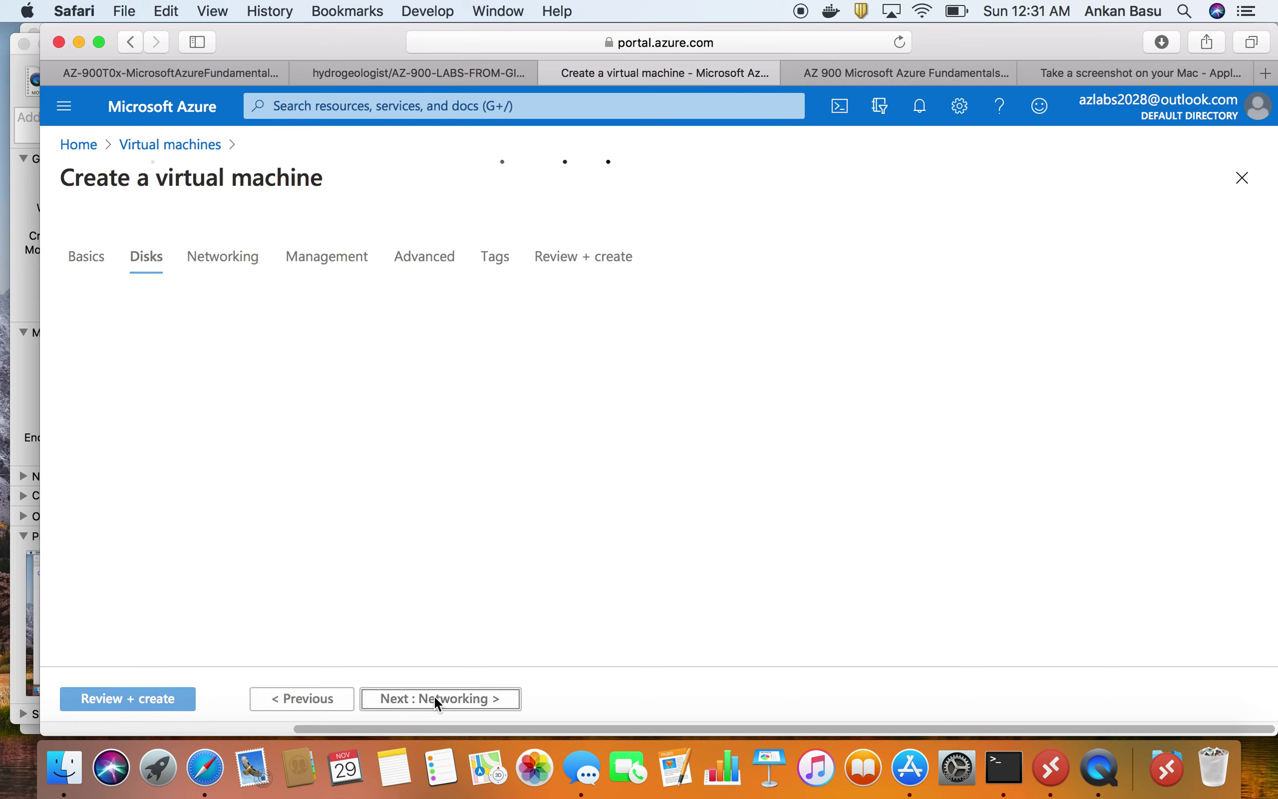
click(184, 73)
drag(704, 663, 355, 433)
scroll(675, 659, down, 3)
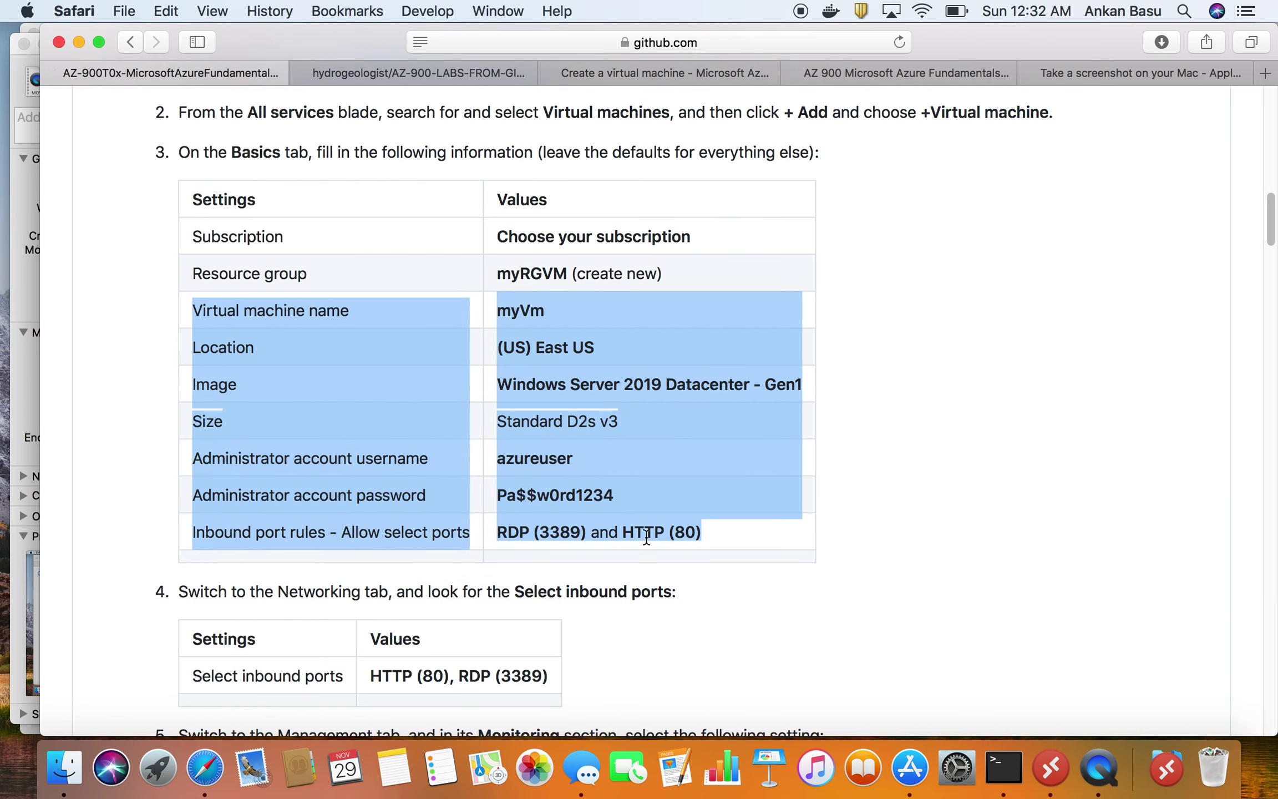
double_click(646, 537)
click(633, 535)
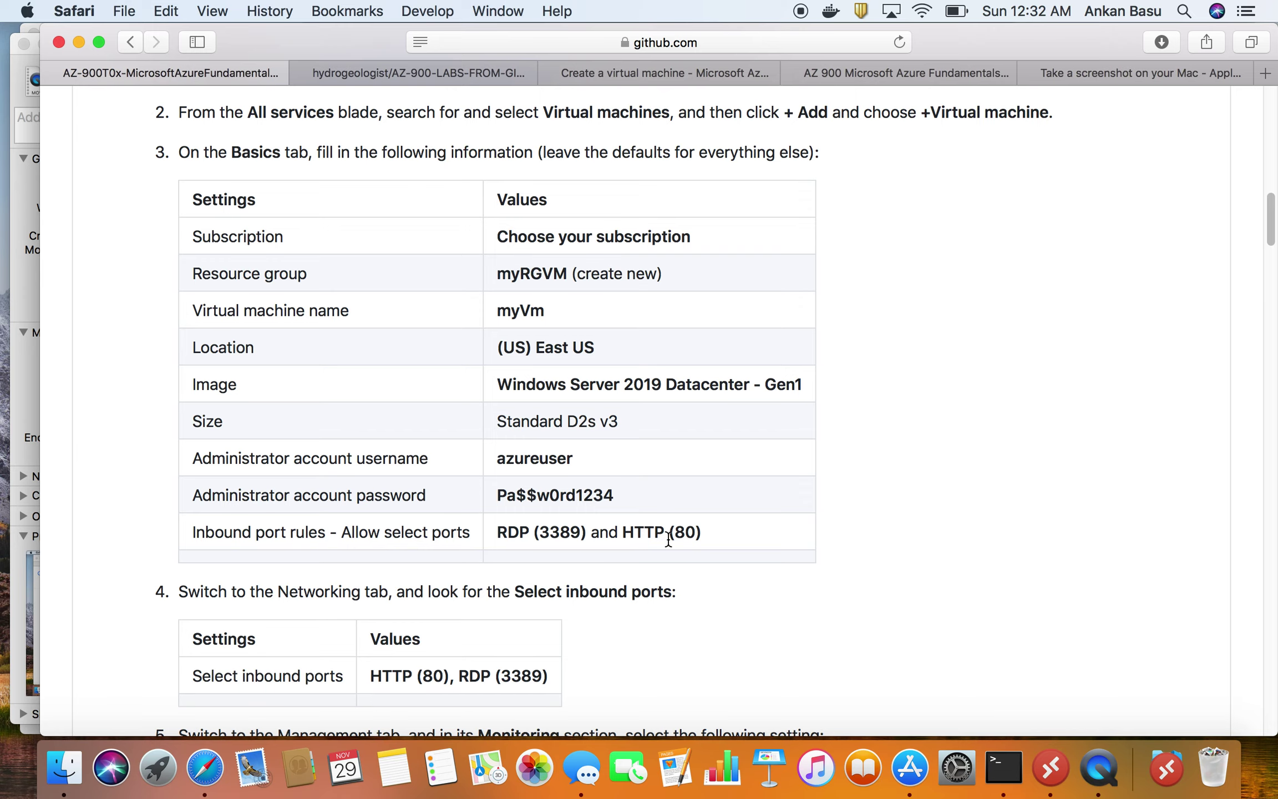
scroll(669, 538, down, 2)
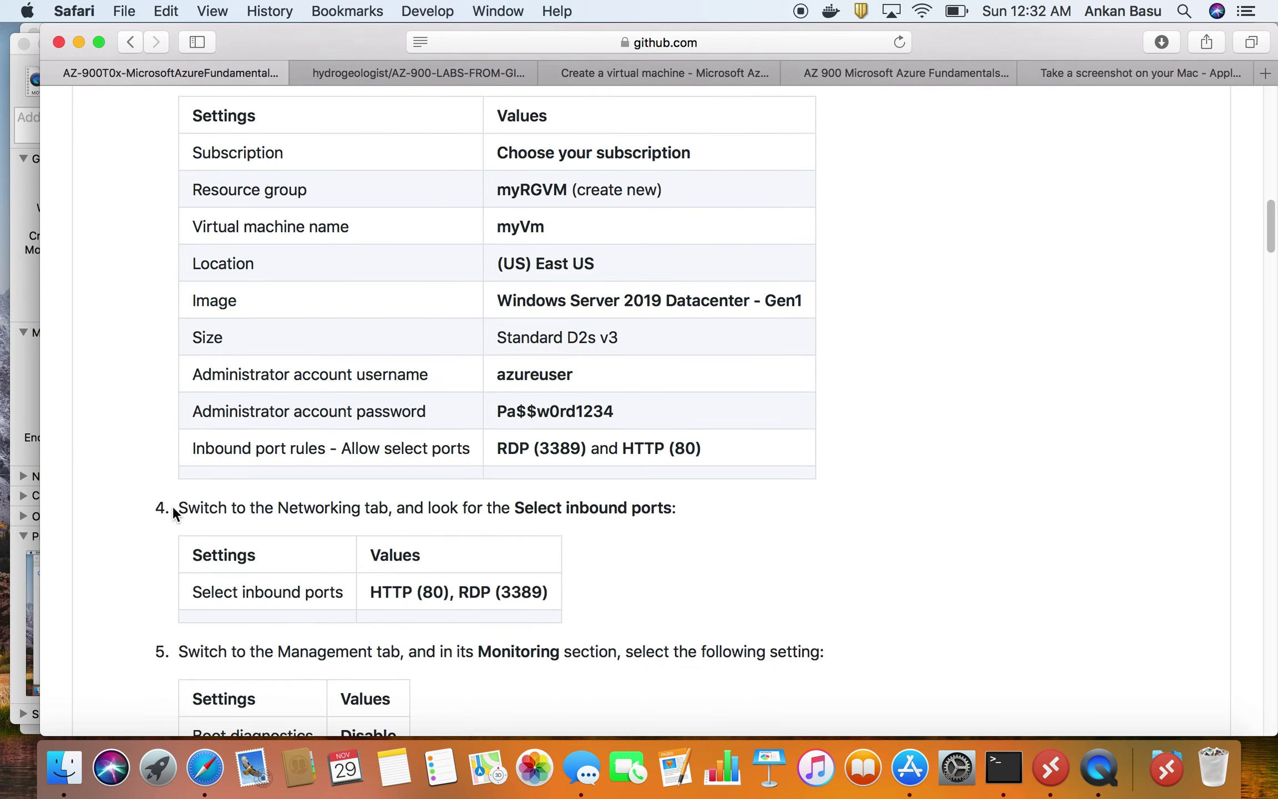
key(super+Tab)
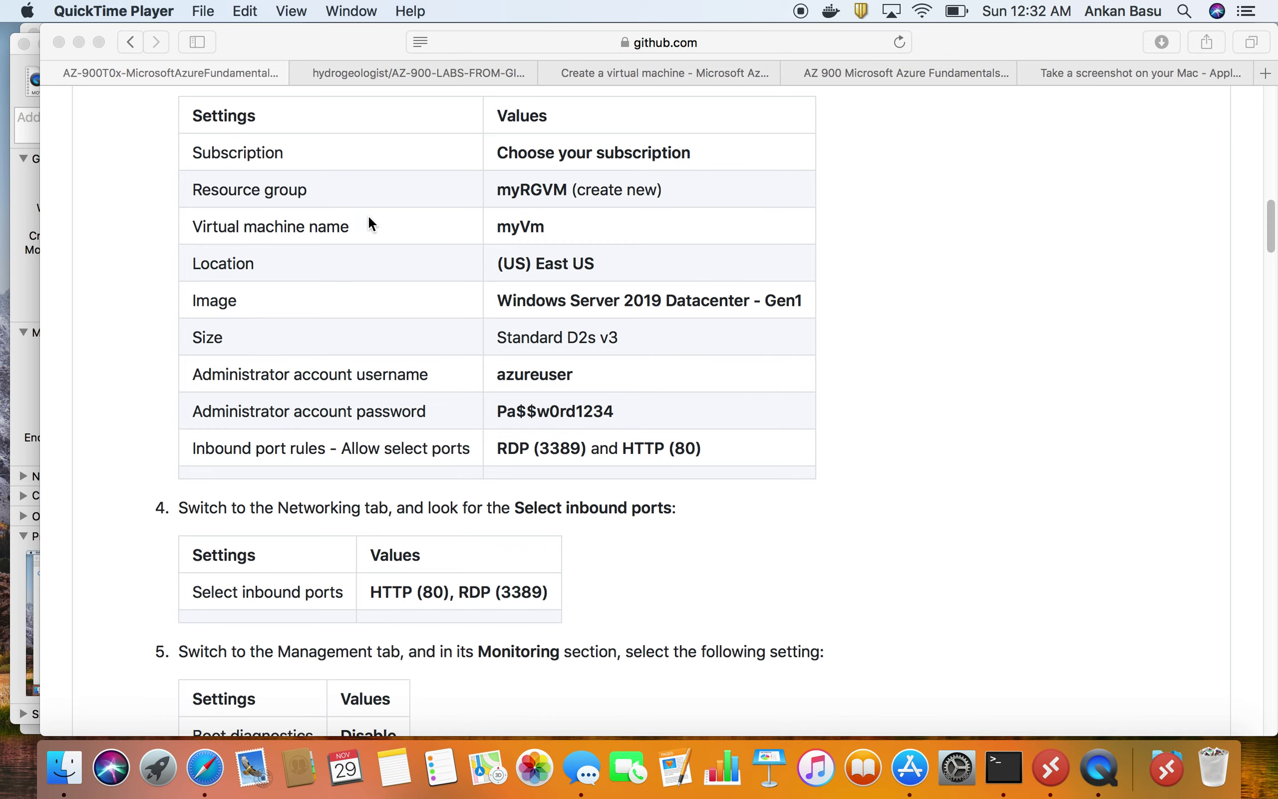
click(647, 71)
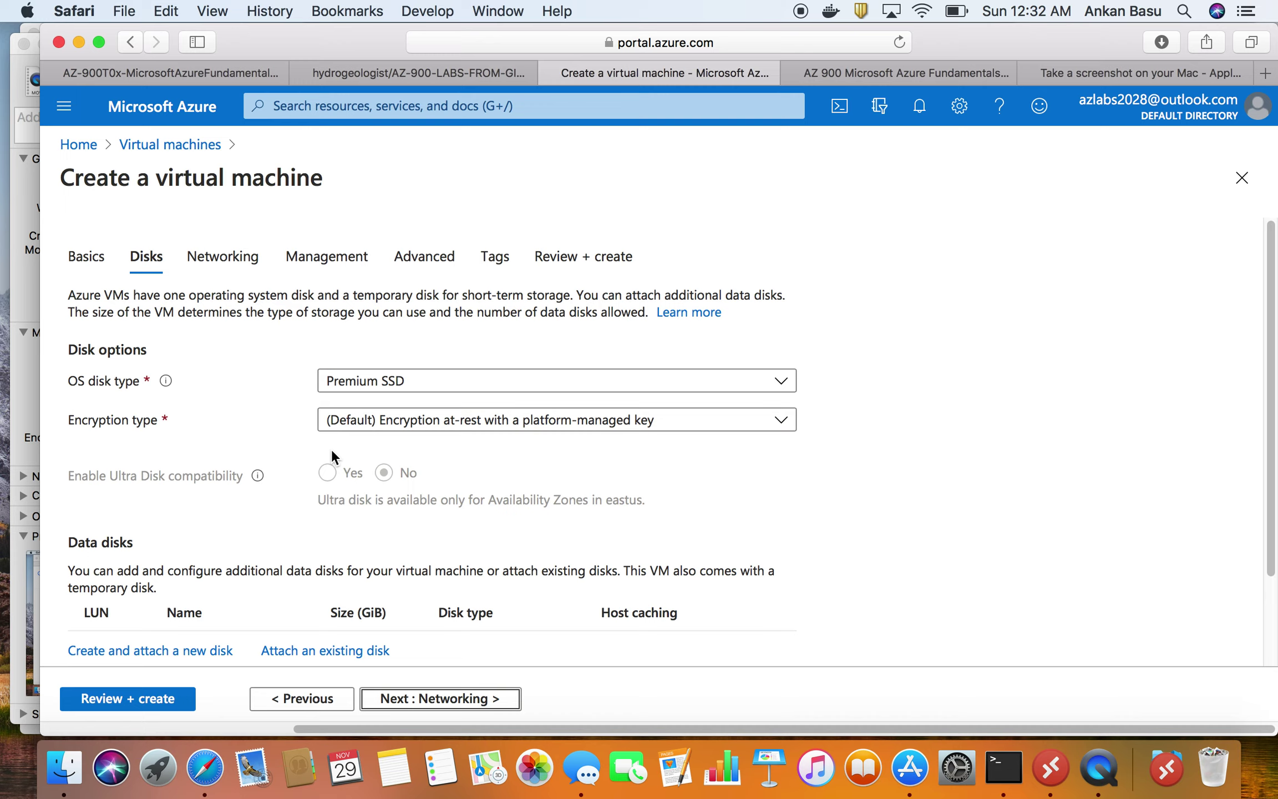
- Review the lab settings table again, then return to the VM form's disk options
click(189, 74)
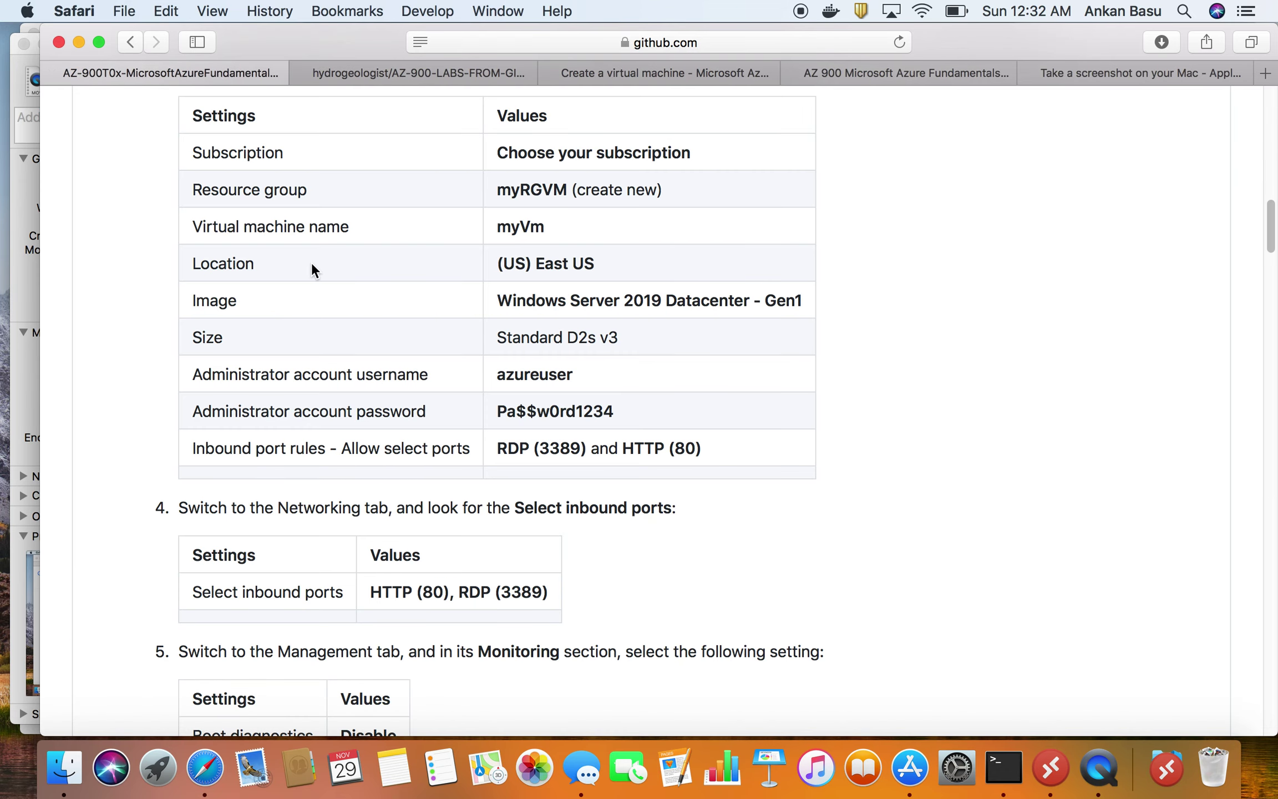
scroll(312, 261, down, 1)
scroll(580, 430, up, 1)
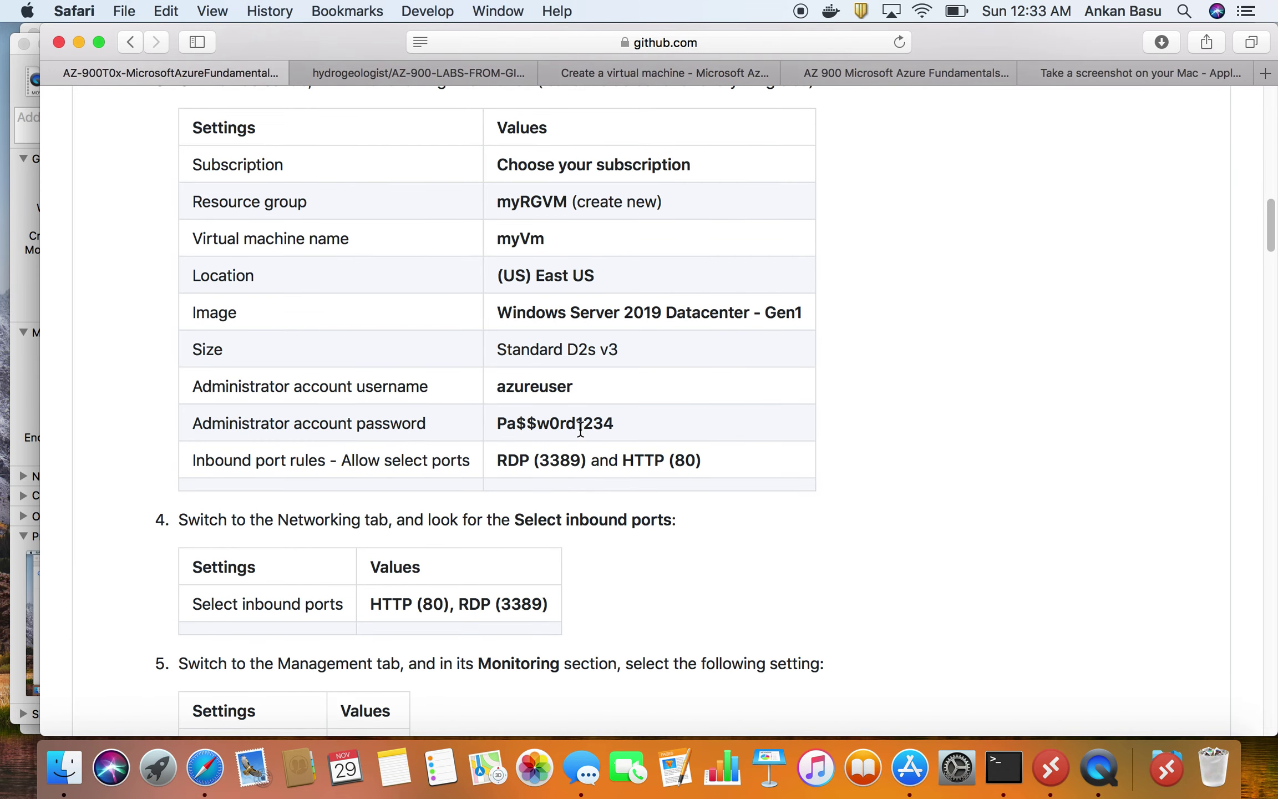
scroll(581, 430, down, 5)
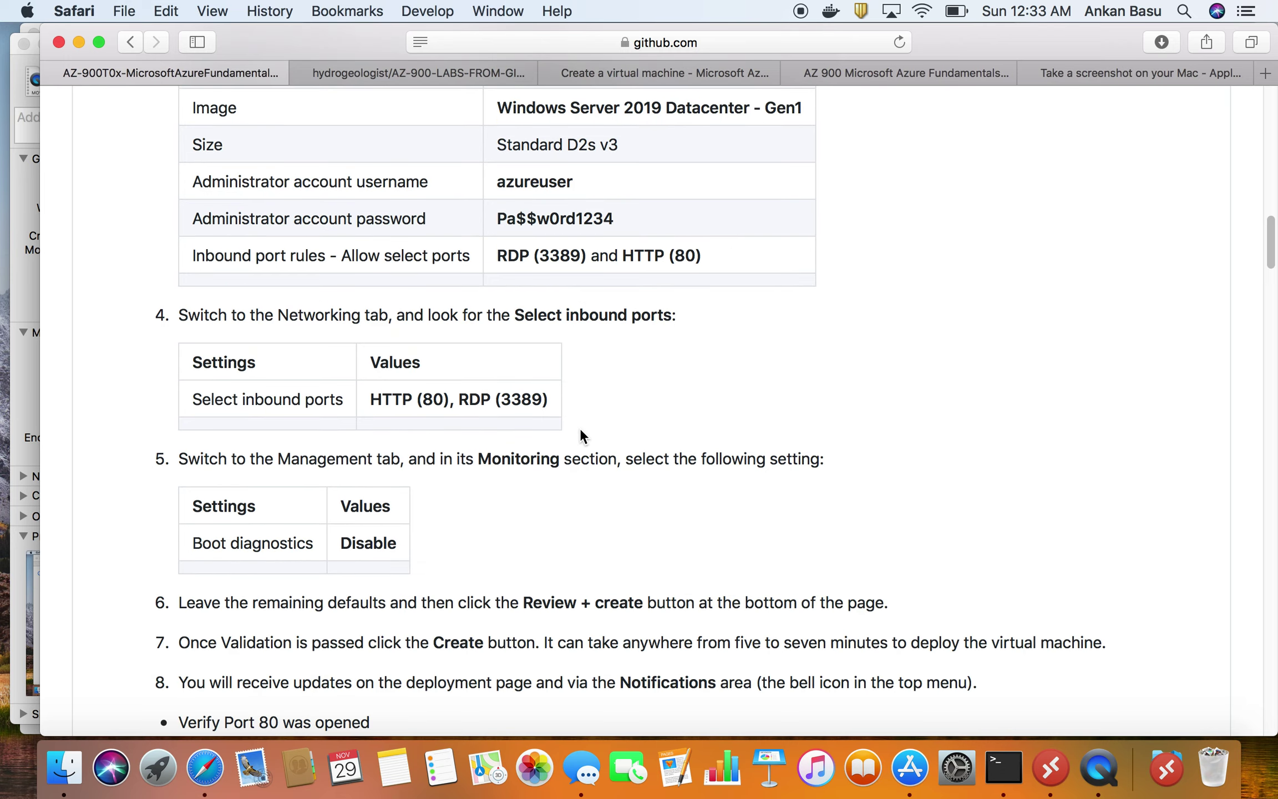
scroll(577, 429, down, 5)
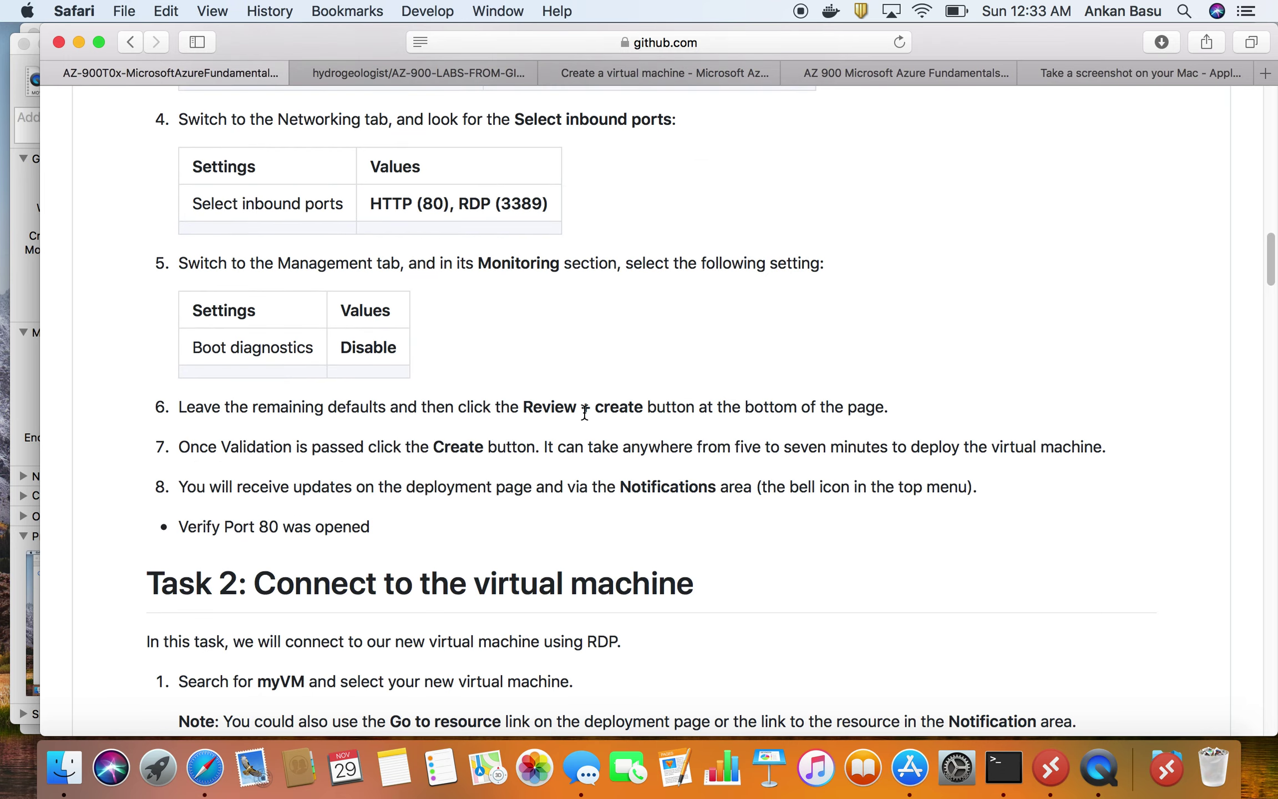
key(super+Tab)
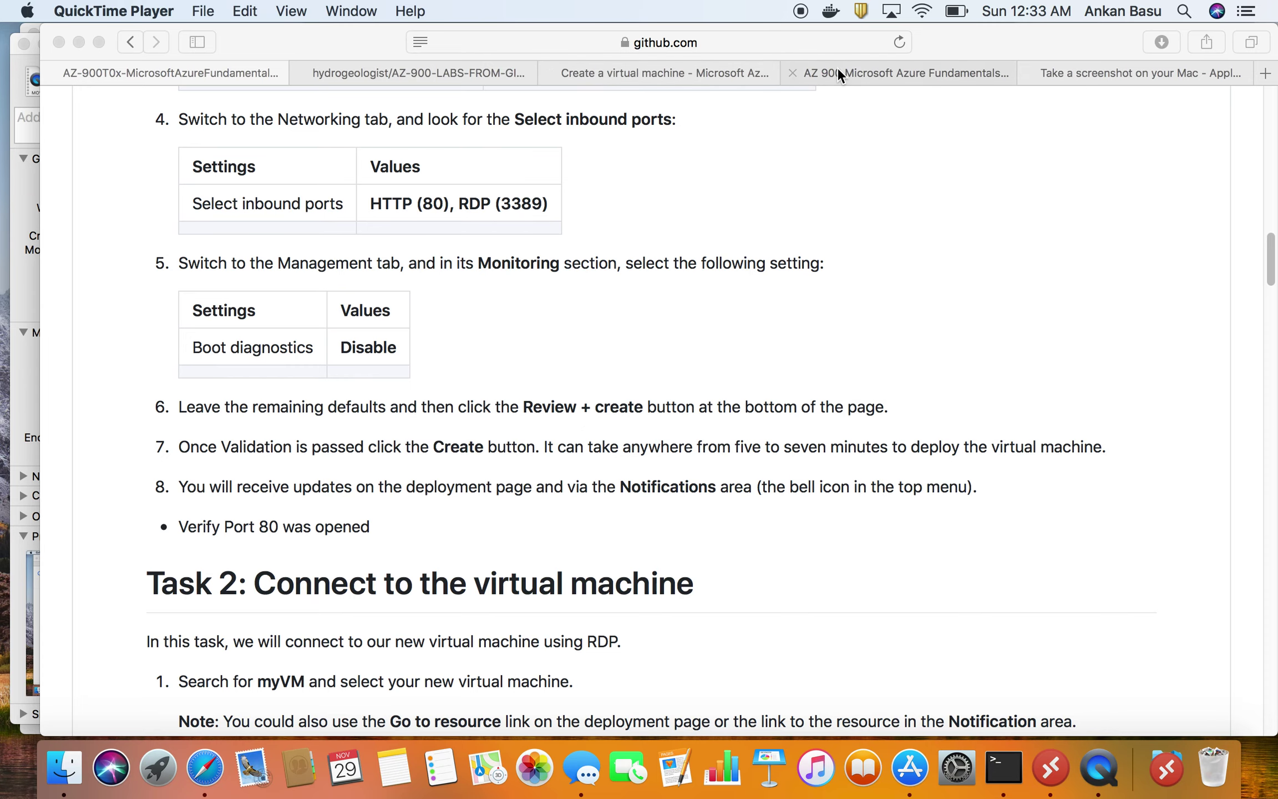
click(637, 71)
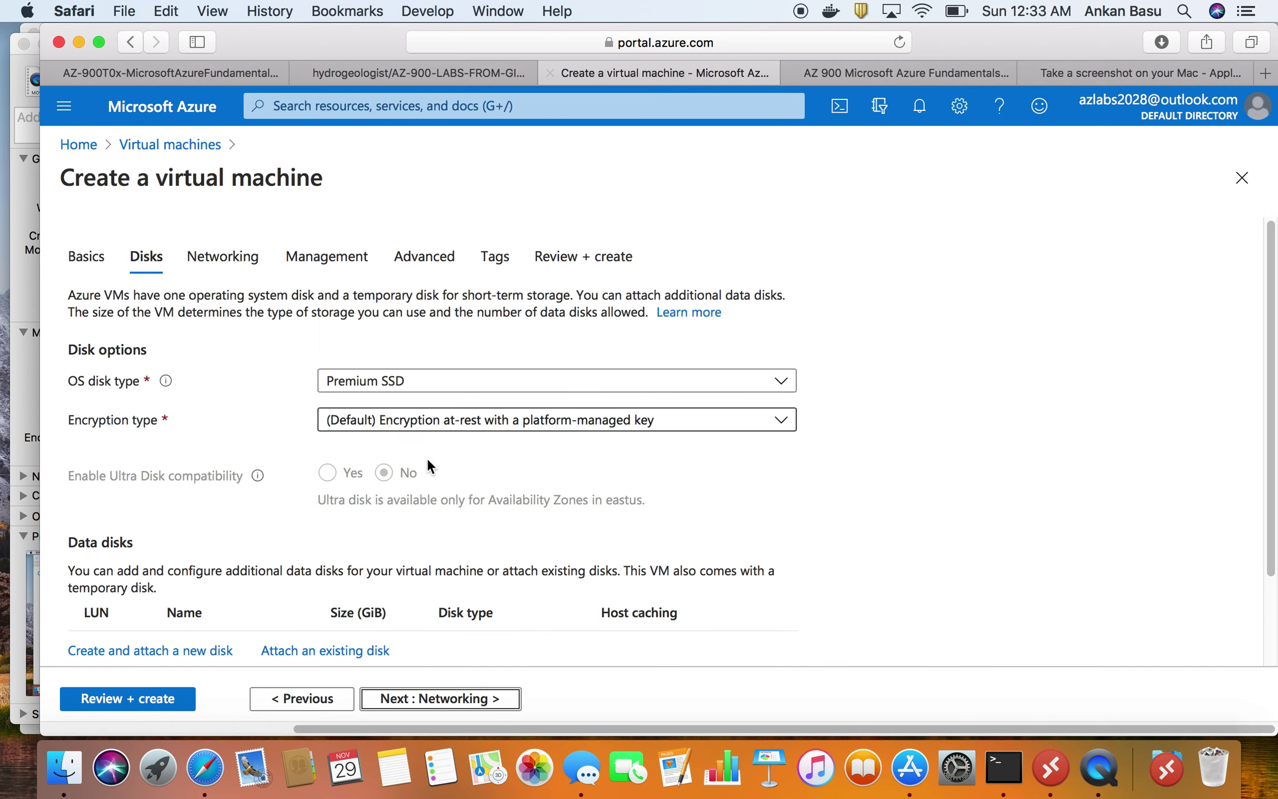
- Try Standard HDD and Standard SSD OS disk types, then settle on Premium SSD
click(462, 382)
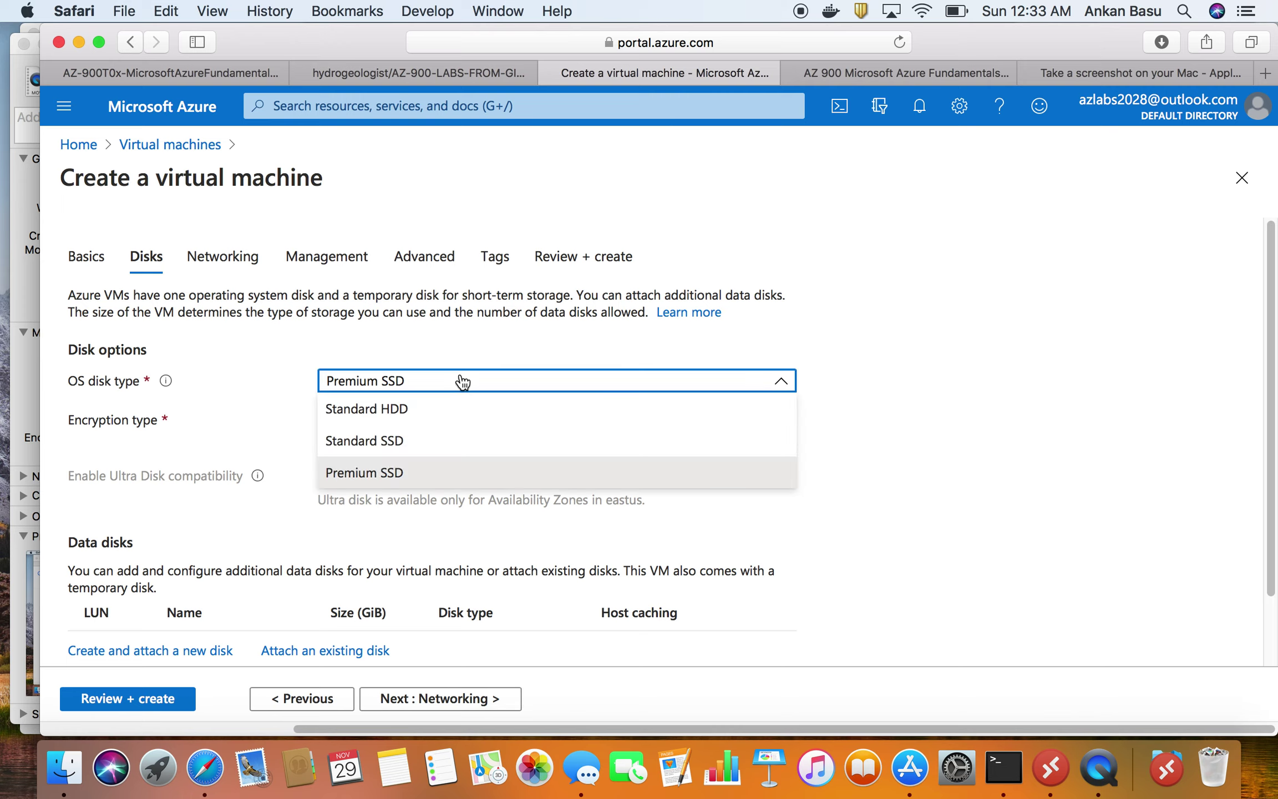
click(450, 412)
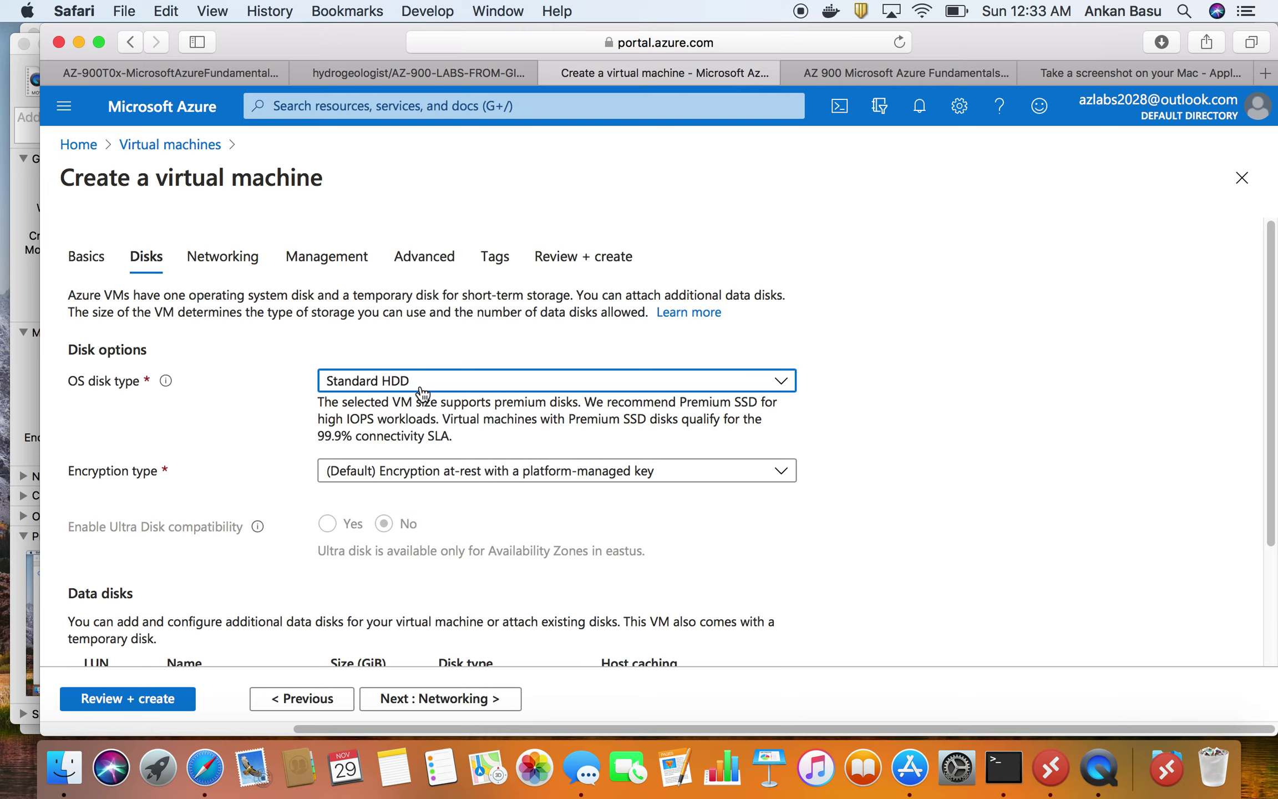
click(339, 435)
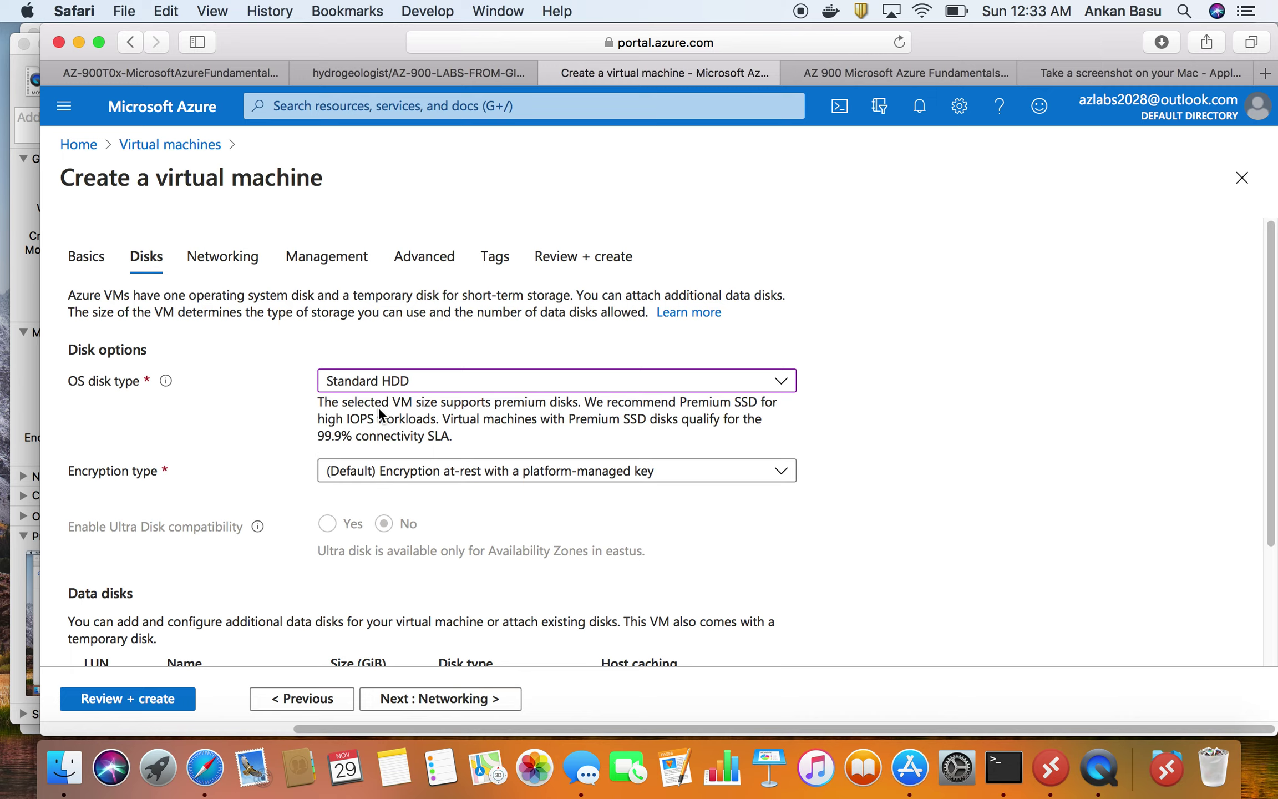
click(410, 383)
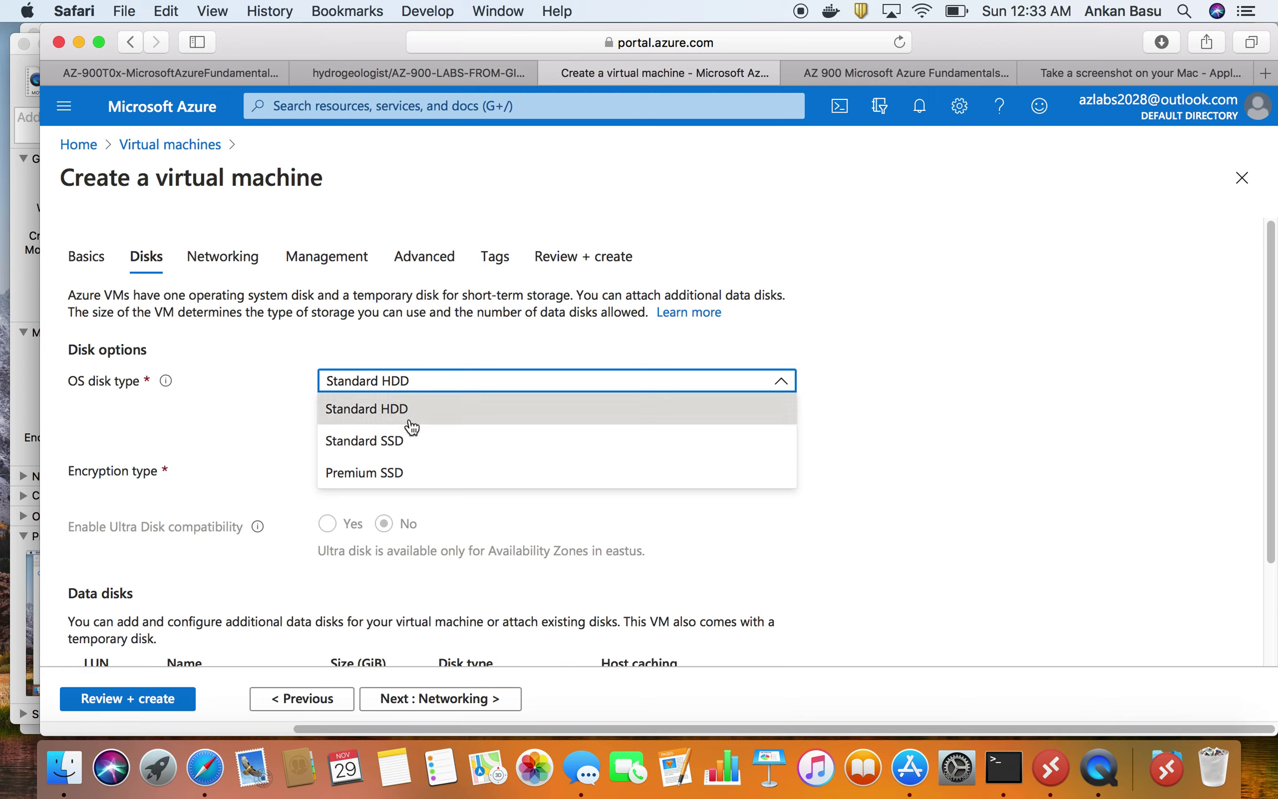
click(408, 440)
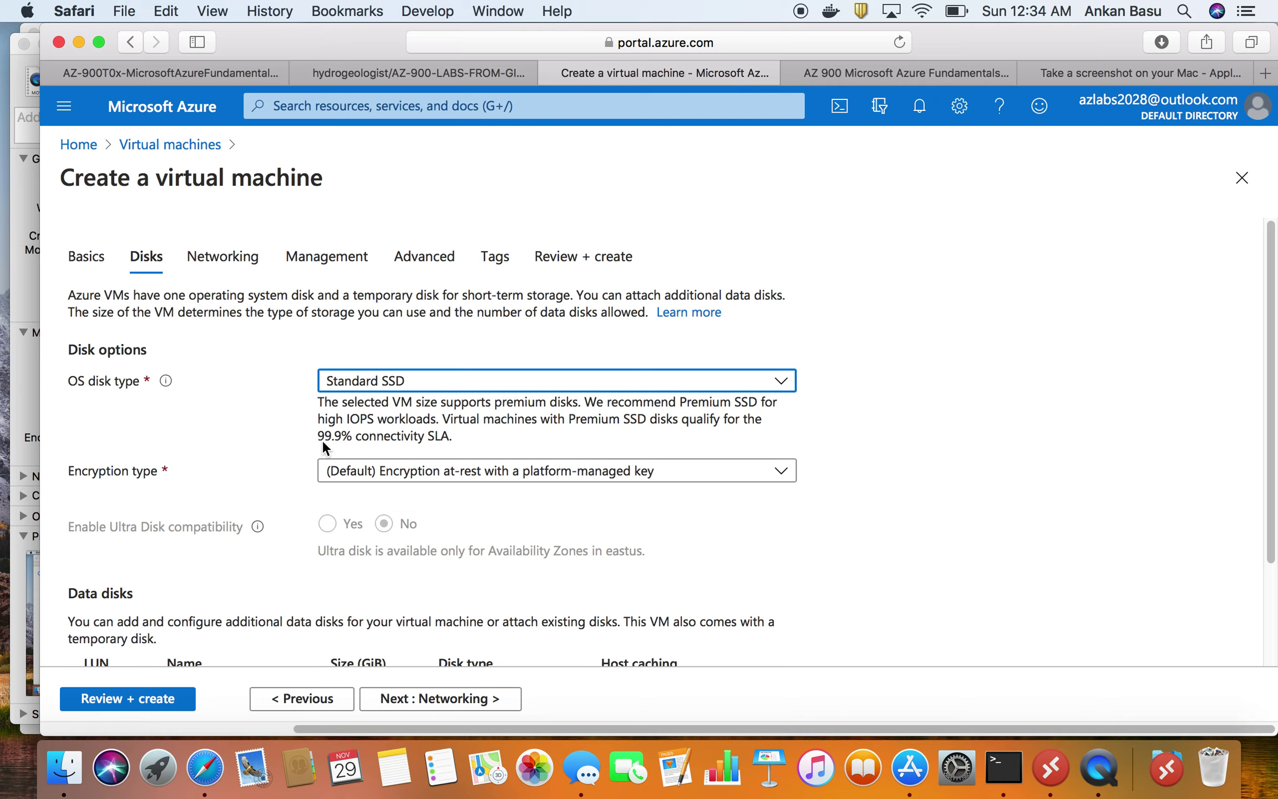
click(414, 389)
click(393, 470)
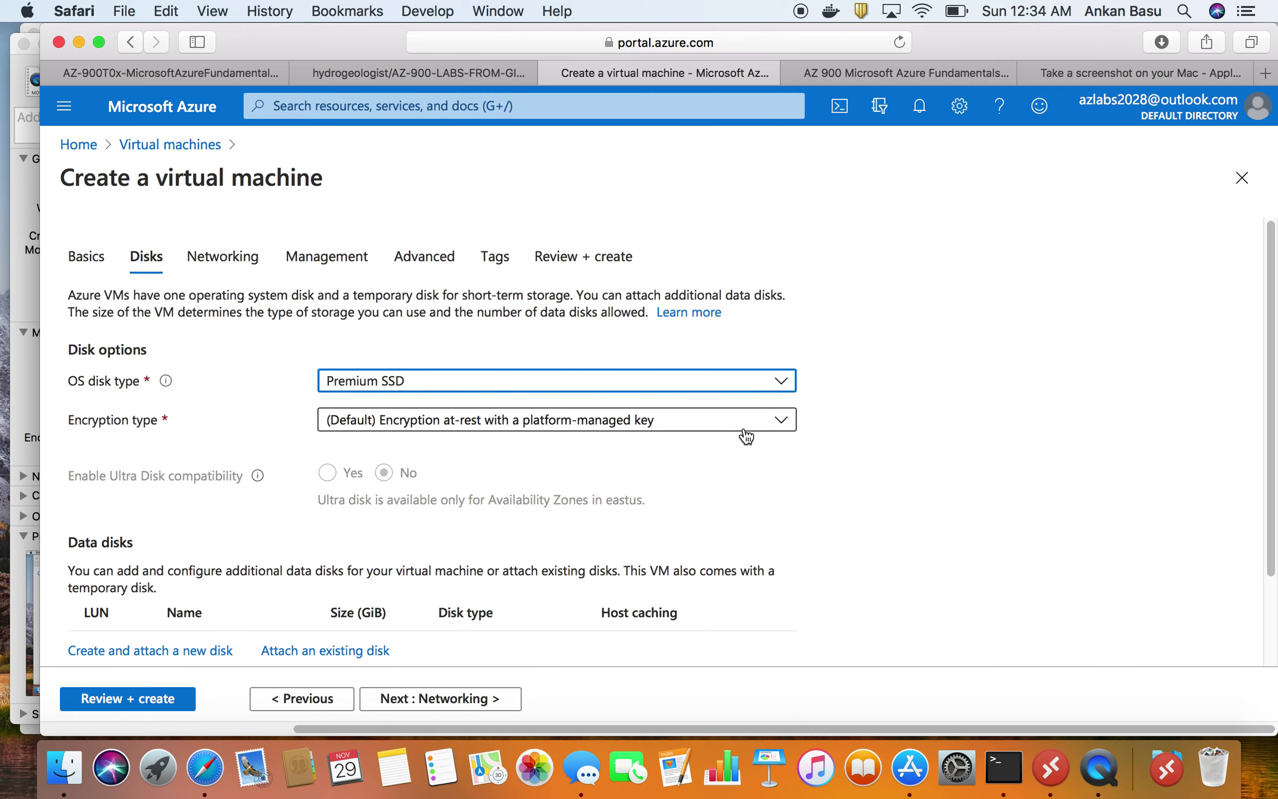
- Review the advanced managed disk options and continue to Networking
scroll(897, 457, down, 2)
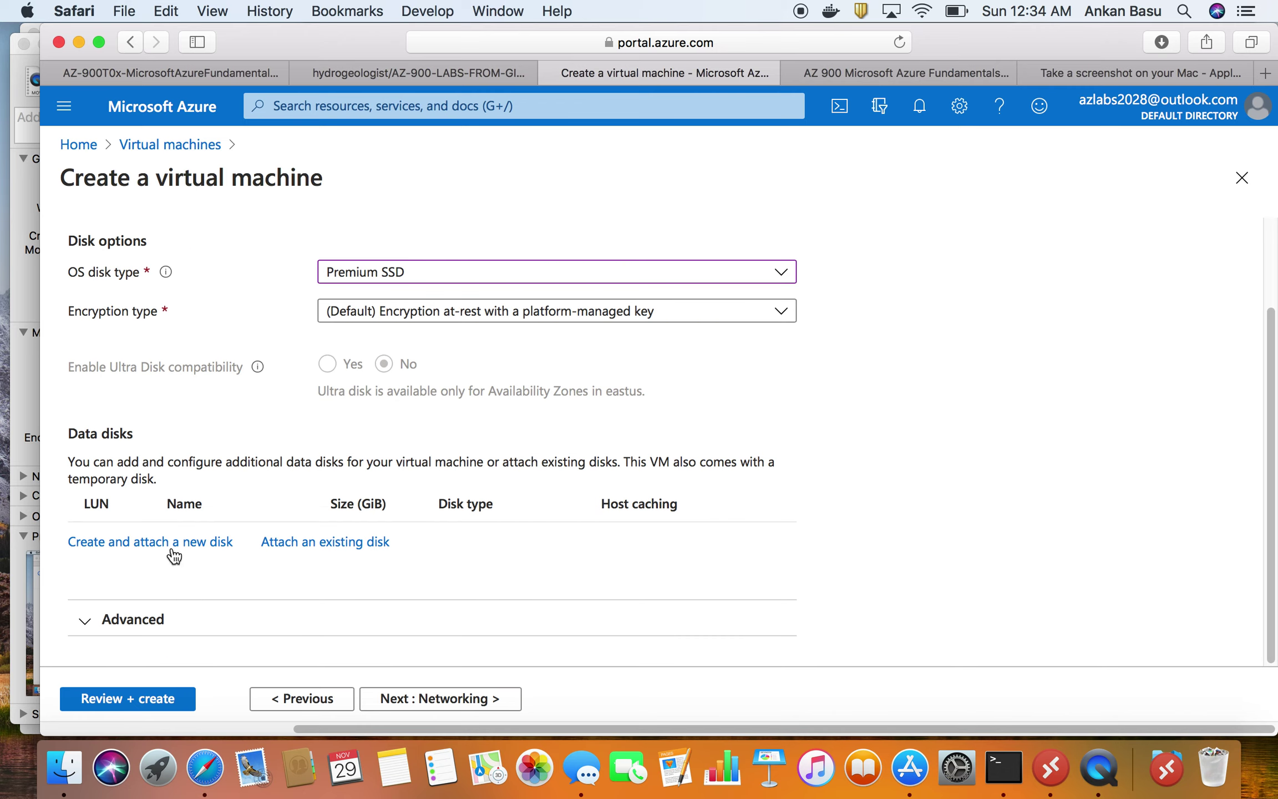
click(304, 617)
scroll(397, 531, down, 2)
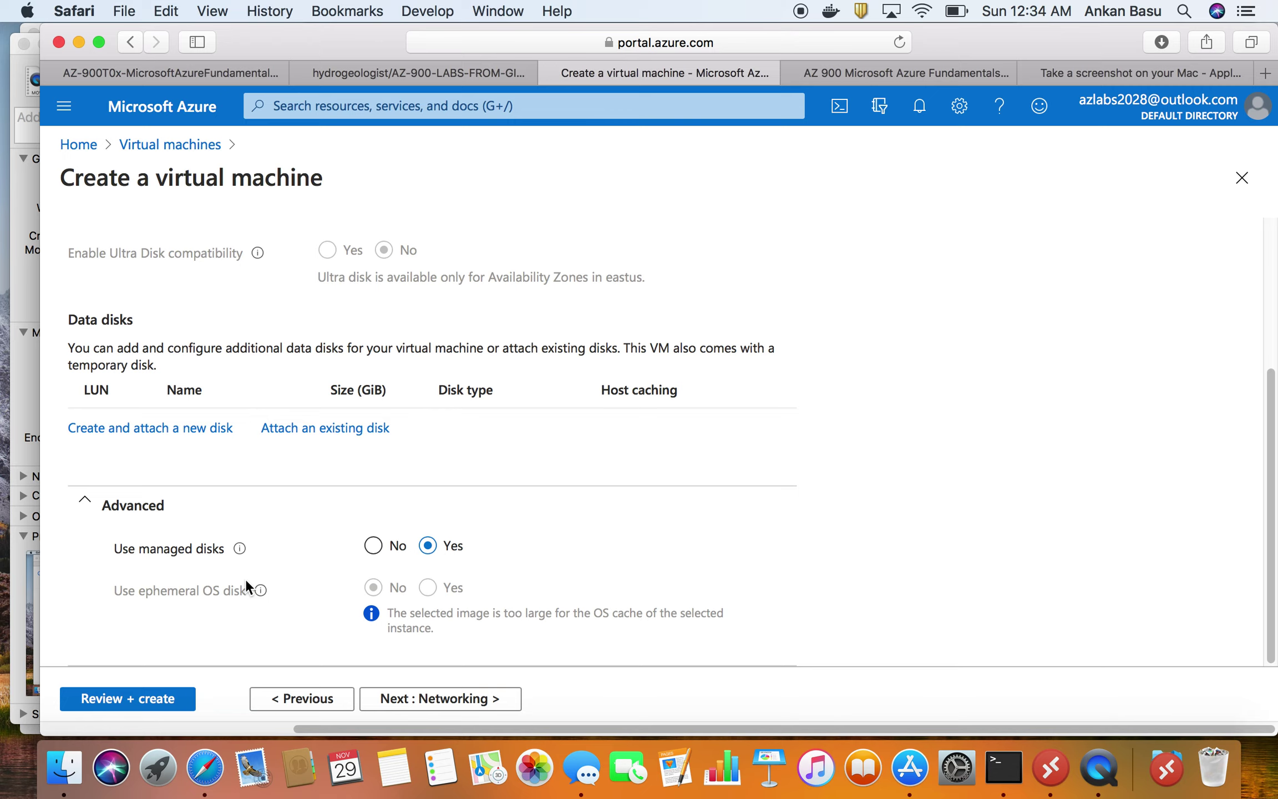
click(467, 699)
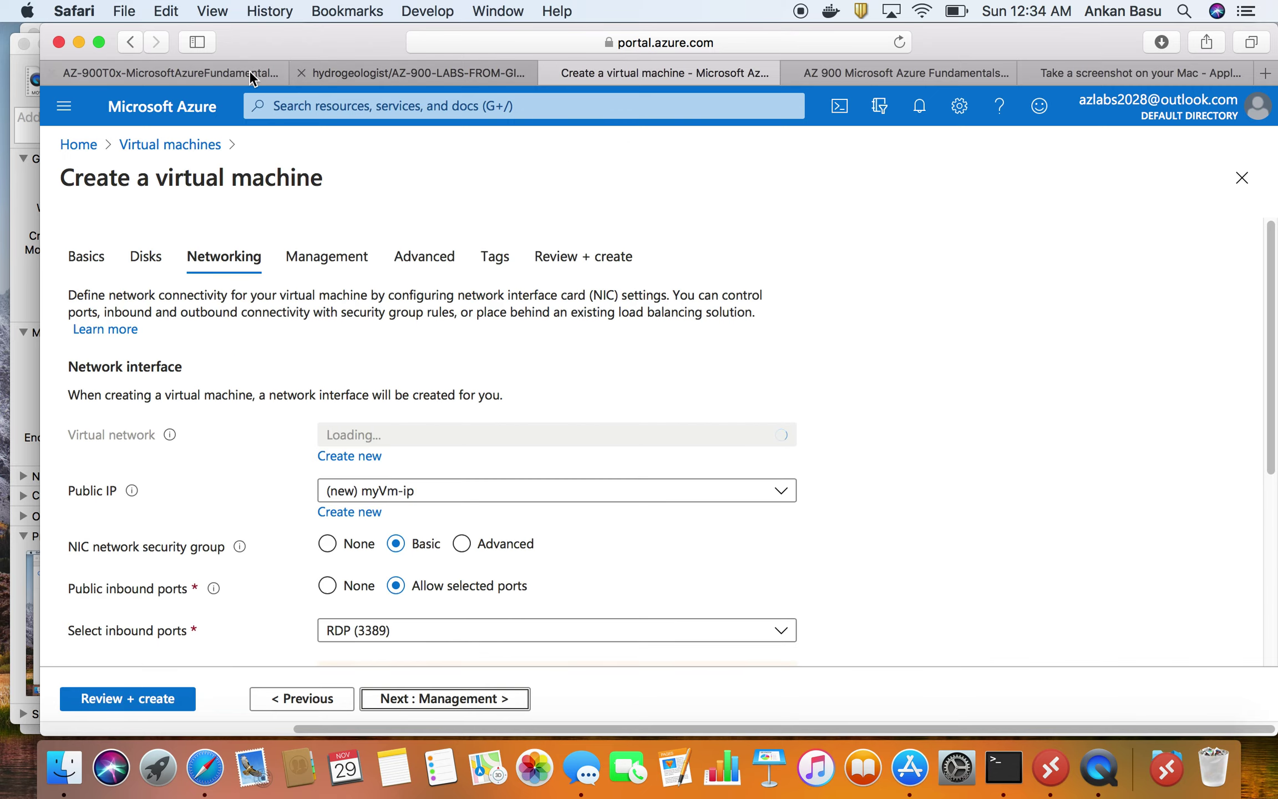
- Check the required inbound ports in the lab instructions
click(218, 71)
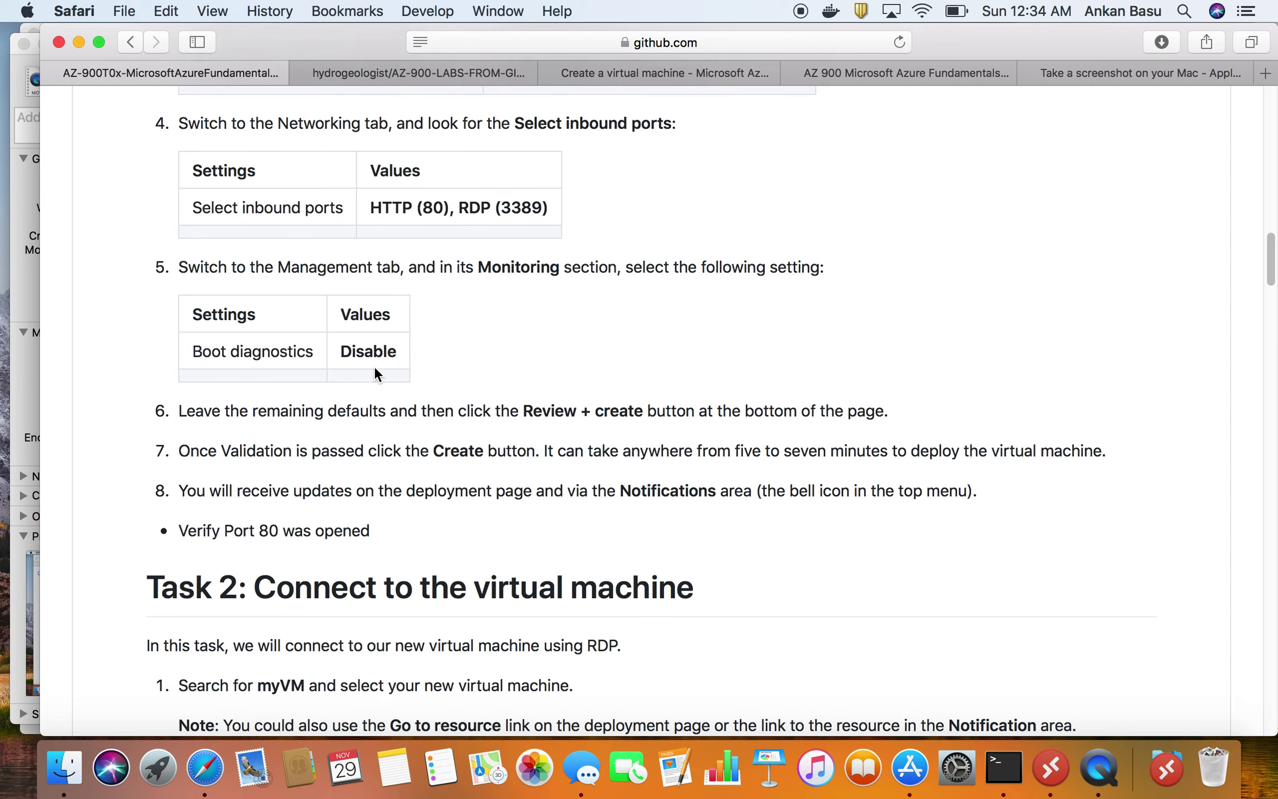
triple_click(365, 119)
triple_click(427, 194)
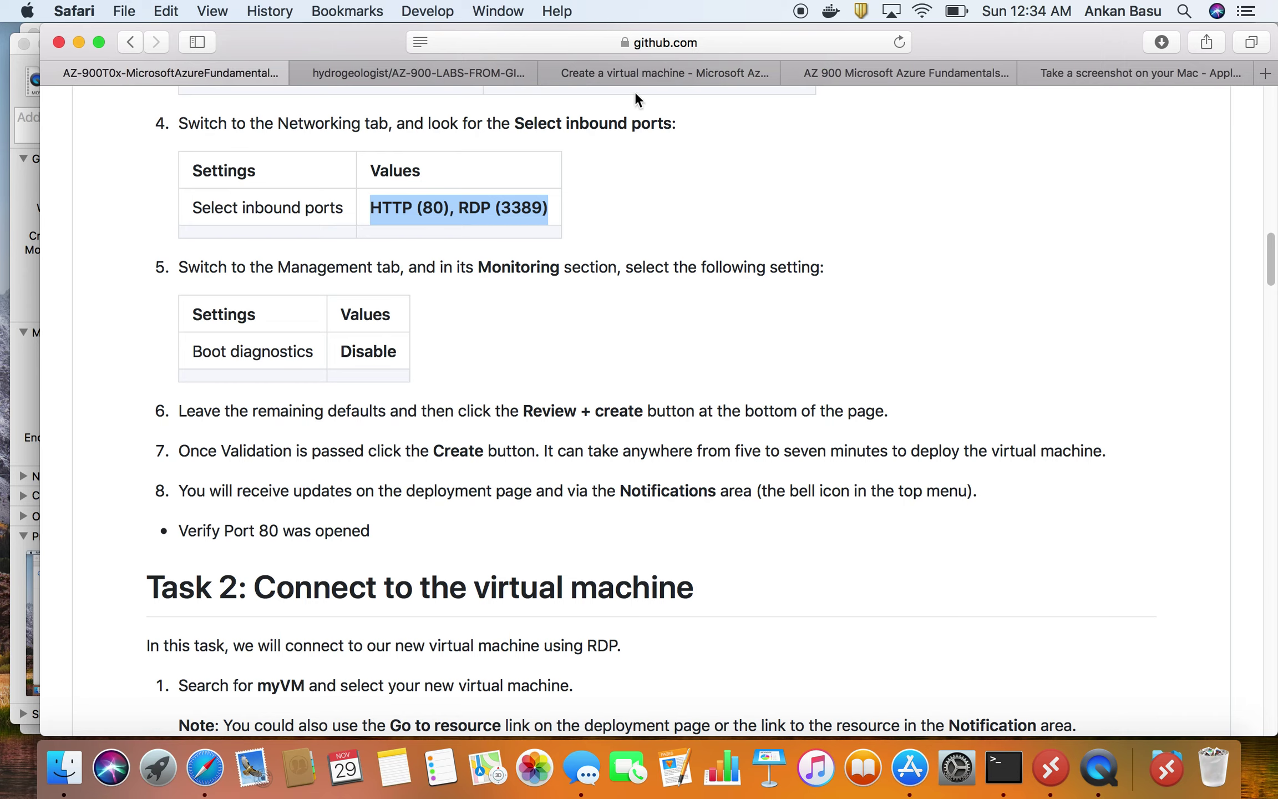
click(650, 76)
scroll(584, 513, down, 7)
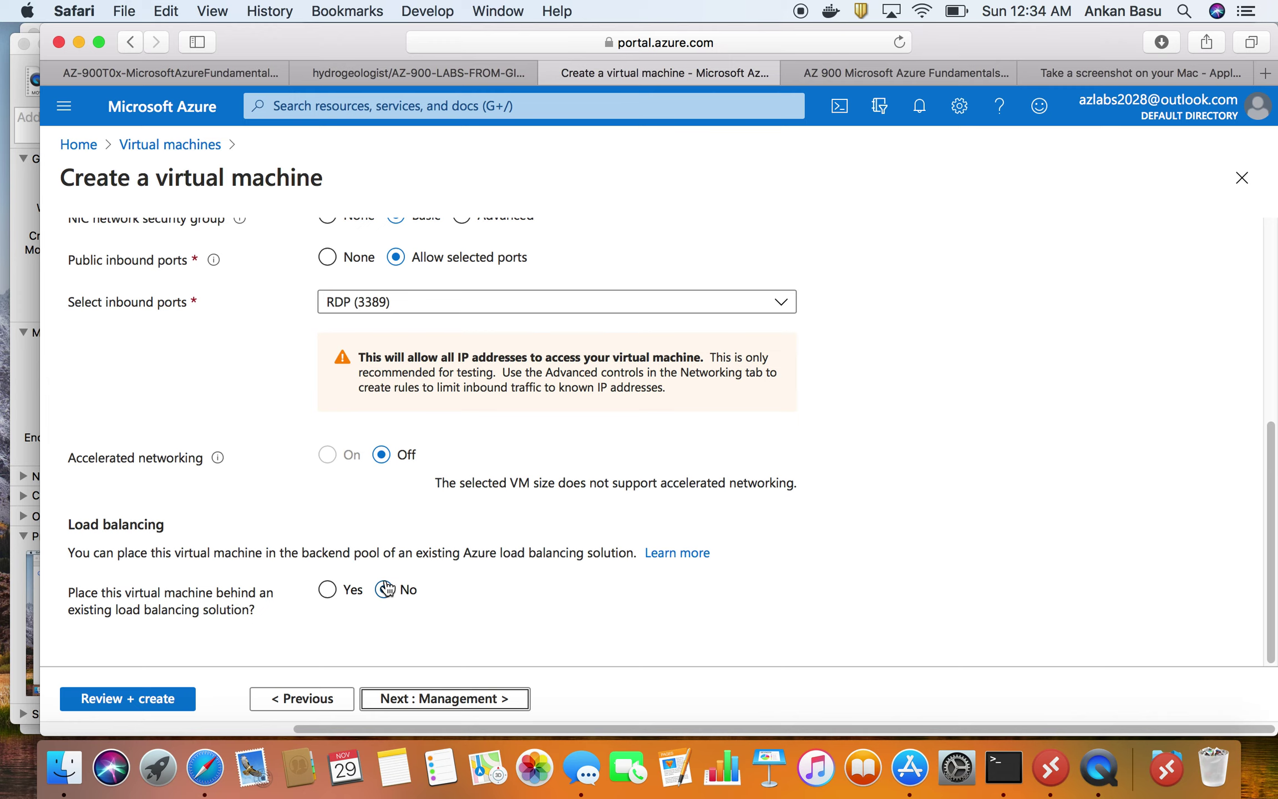
scroll(385, 580, up, 2)
scroll(312, 394, up, 7)
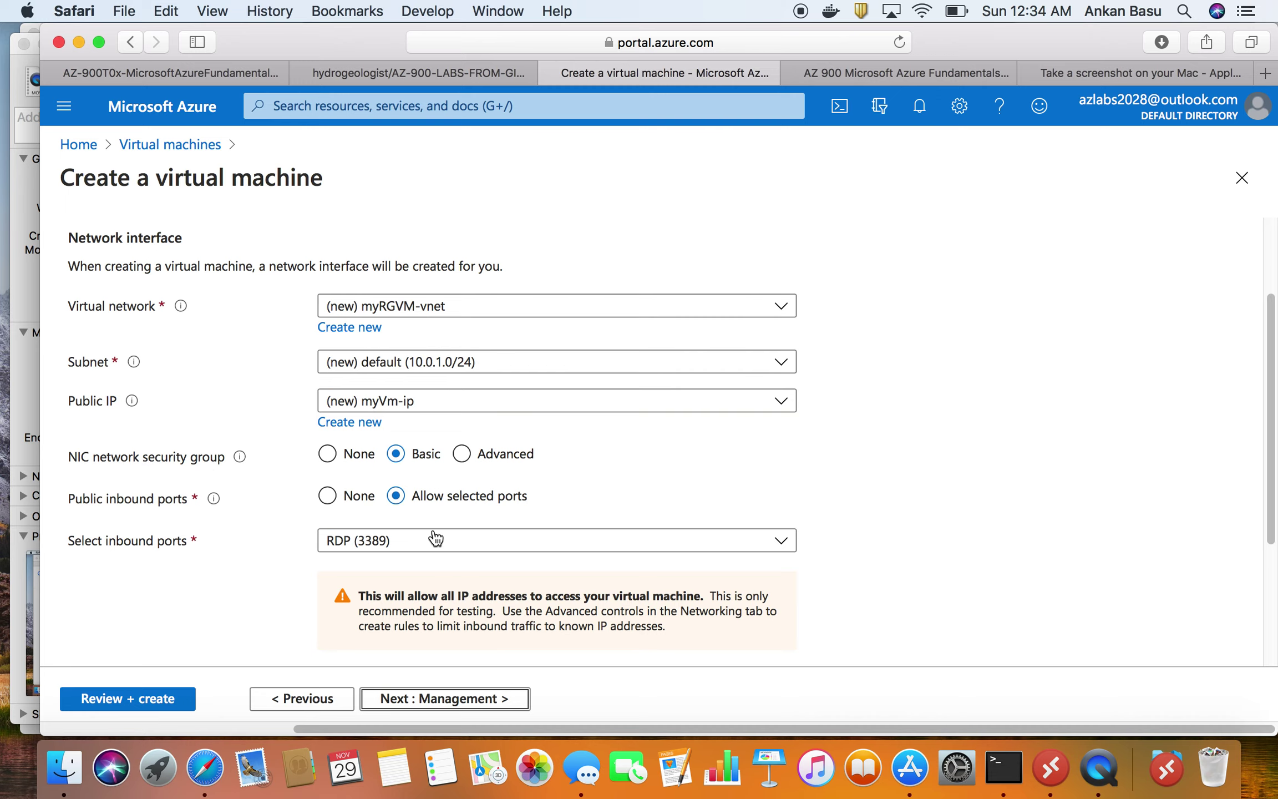
scroll(596, 518, down, 1)
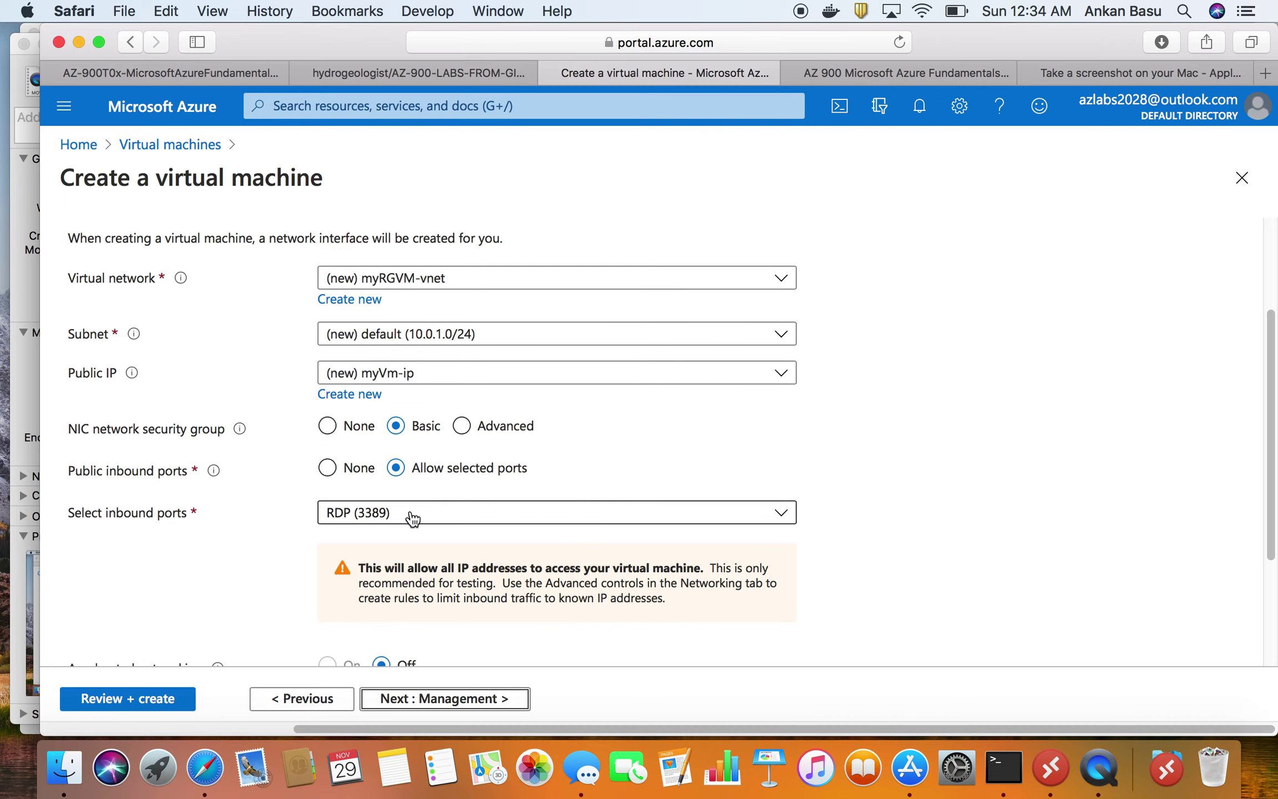
- Allow HTTP (80) alongside RDP (3389) inbound, then proceed to Management settings
click(435, 515)
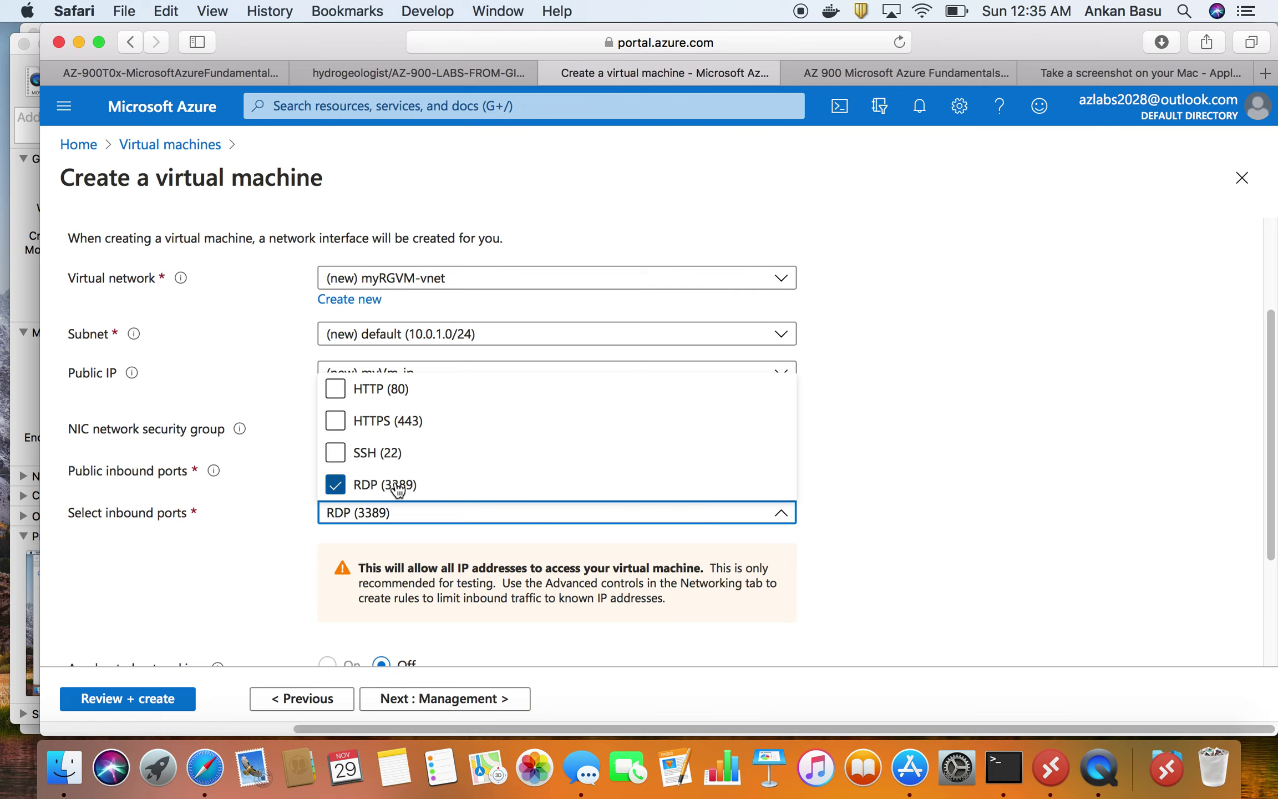
click(391, 391)
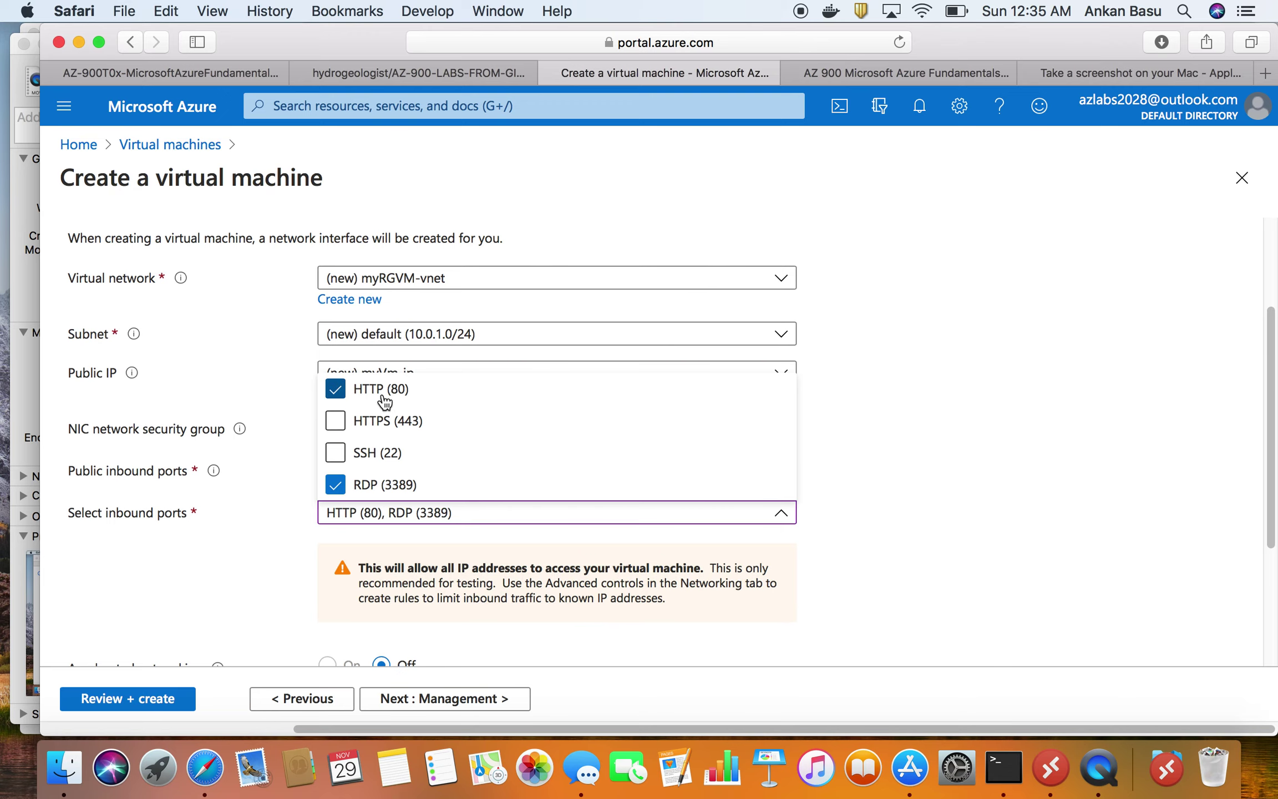
click(203, 71)
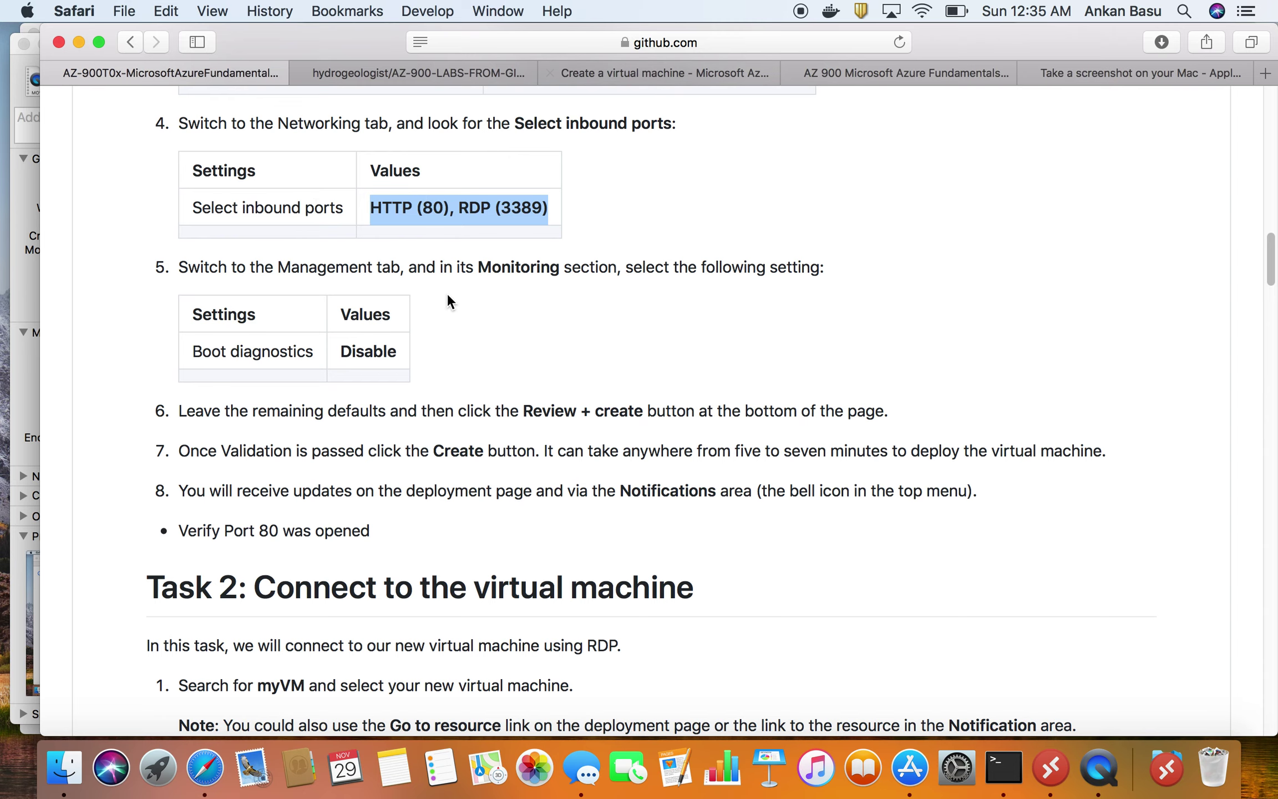
click(676, 74)
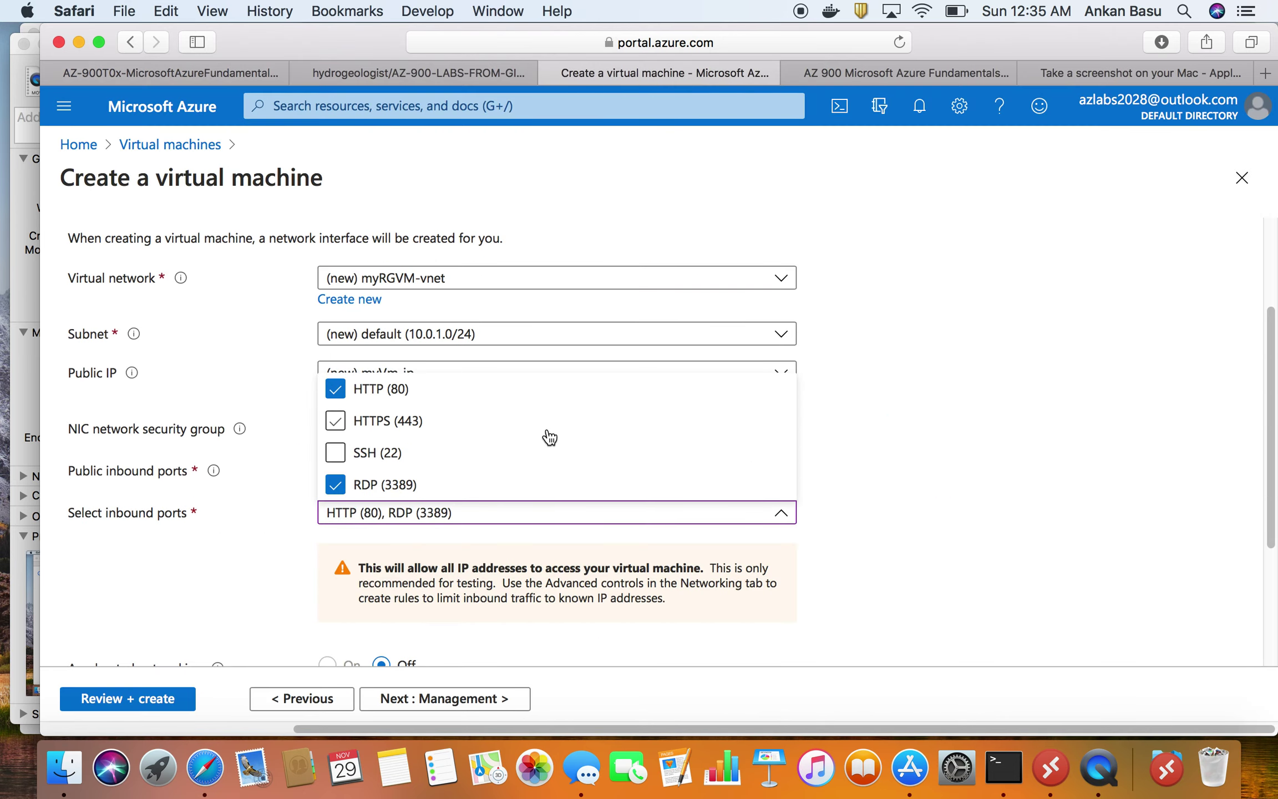
click(933, 404)
scroll(934, 405, down, 5)
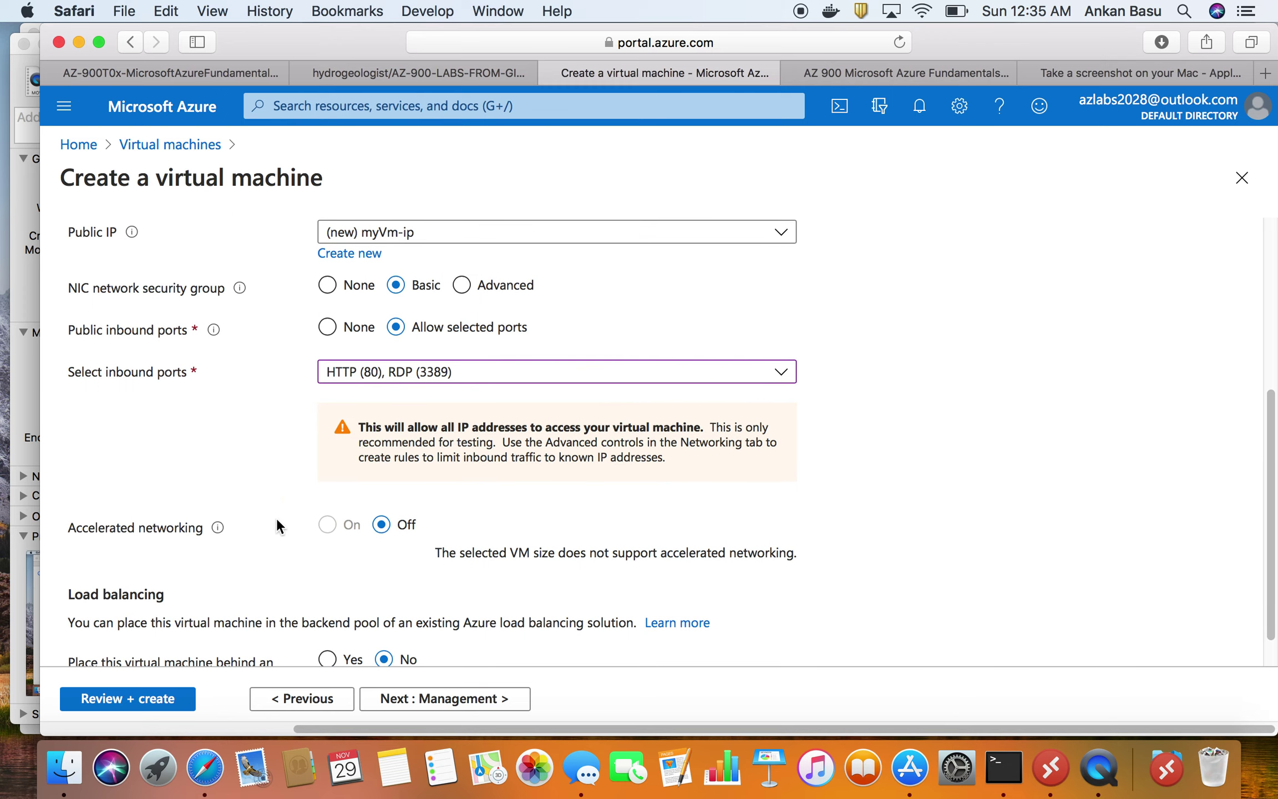
scroll(433, 522, down, 2)
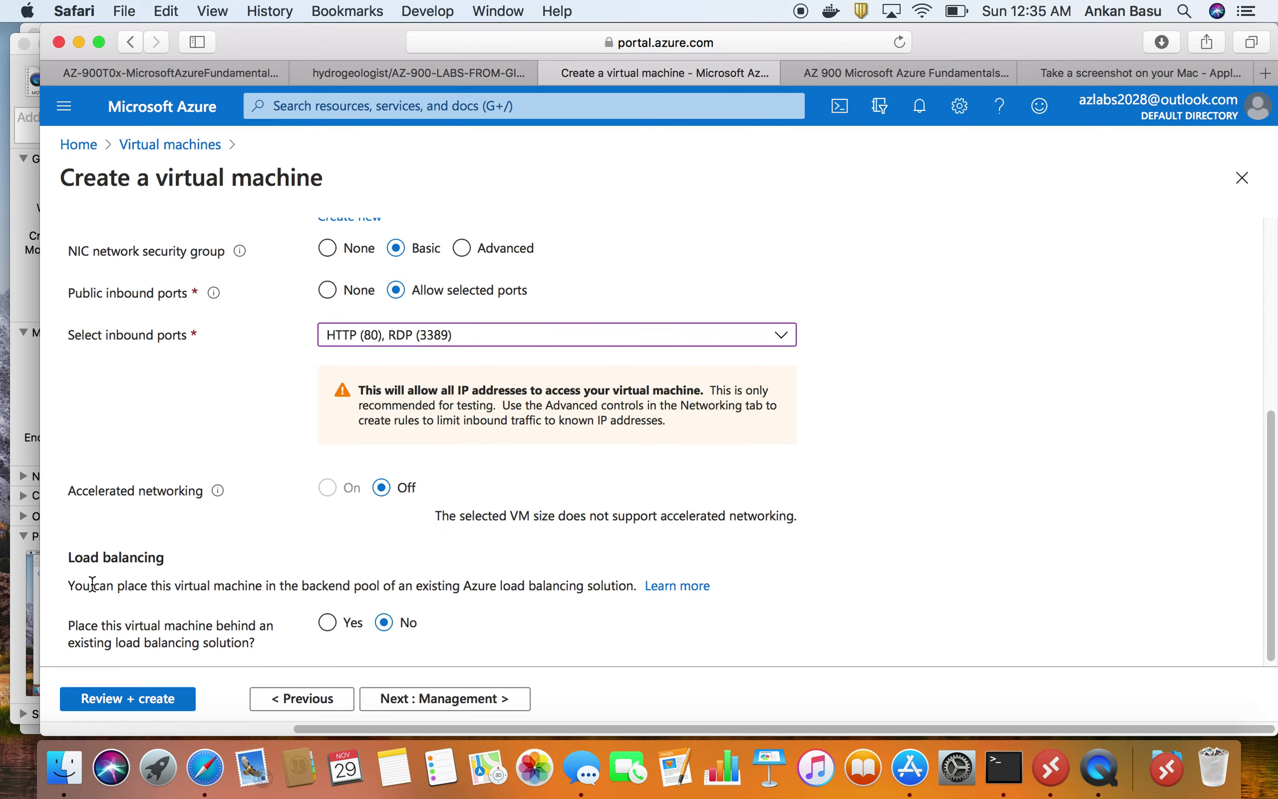
scroll(92, 582, down, 1)
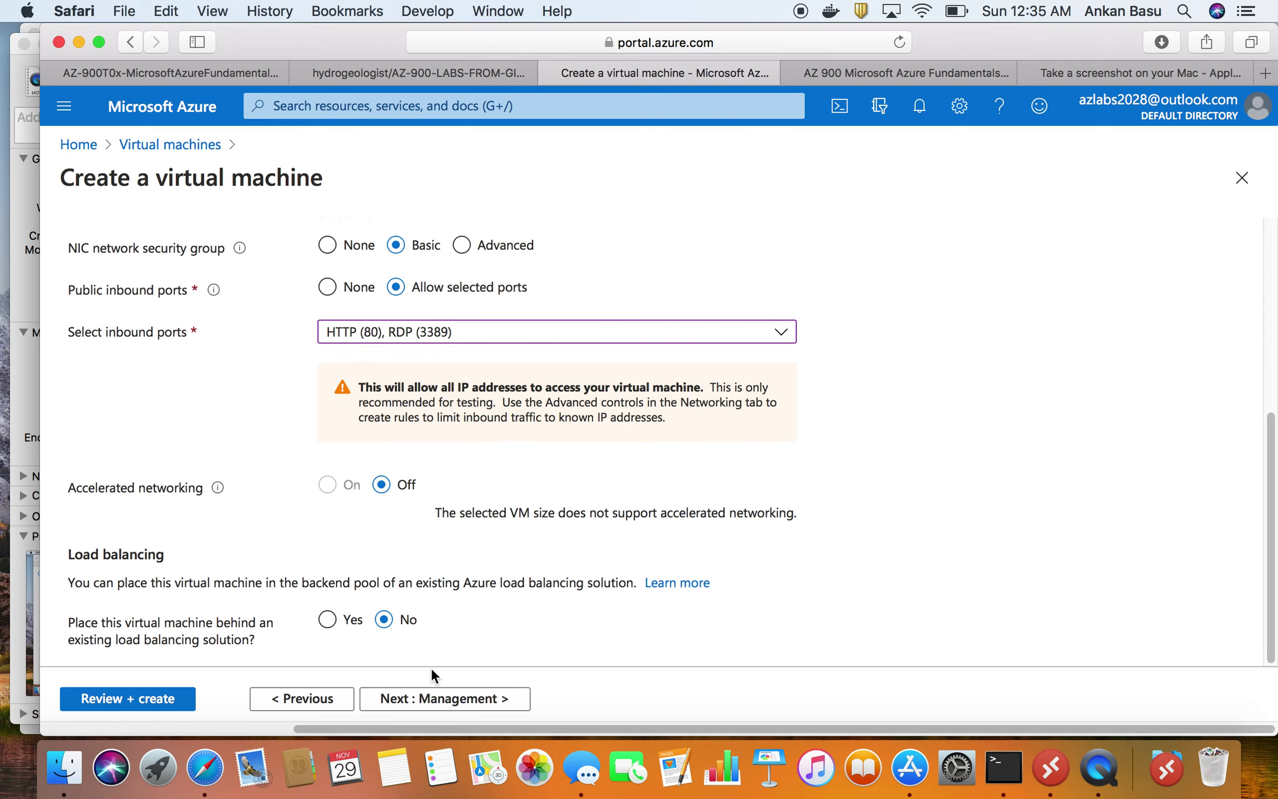
click(443, 700)
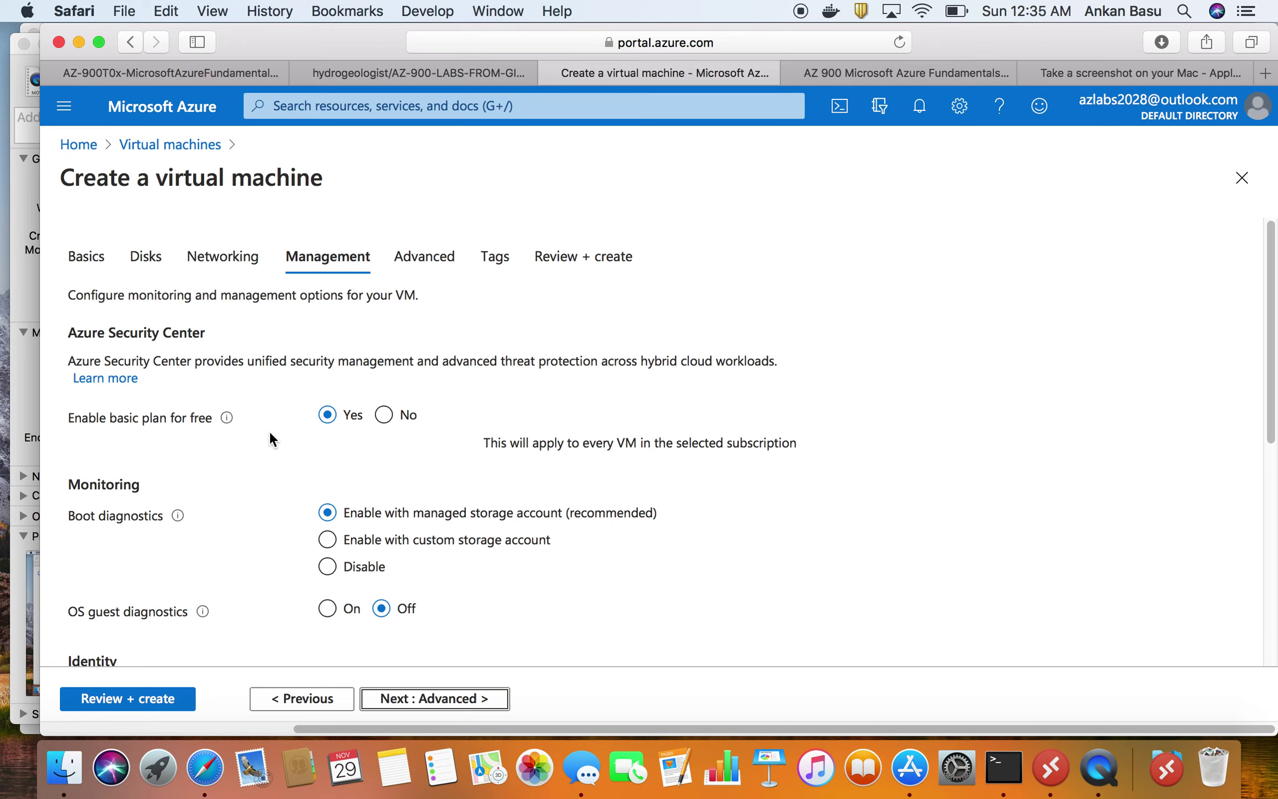
- Set Boot diagnostics to Disable under Monitoring on the Management tab
scroll(206, 436, down, 1)
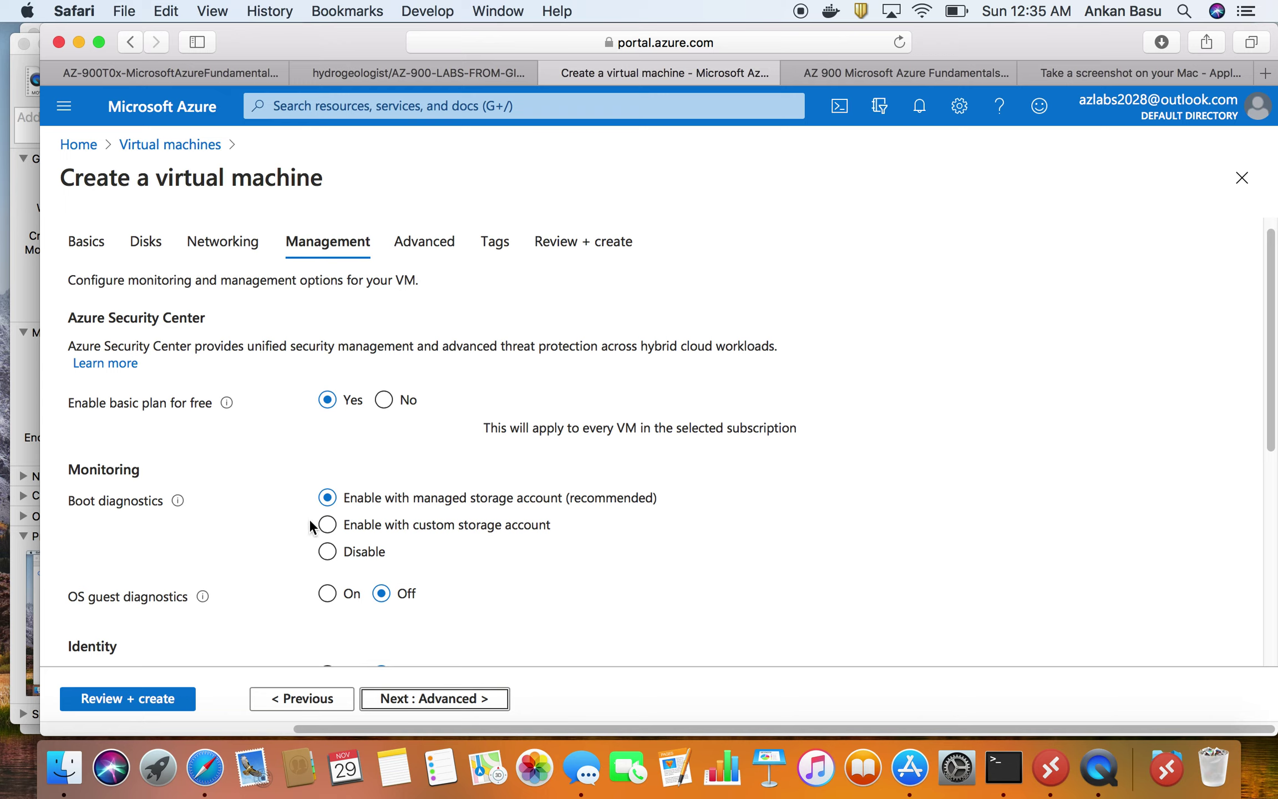
click(326, 551)
scroll(424, 559, down, 1)
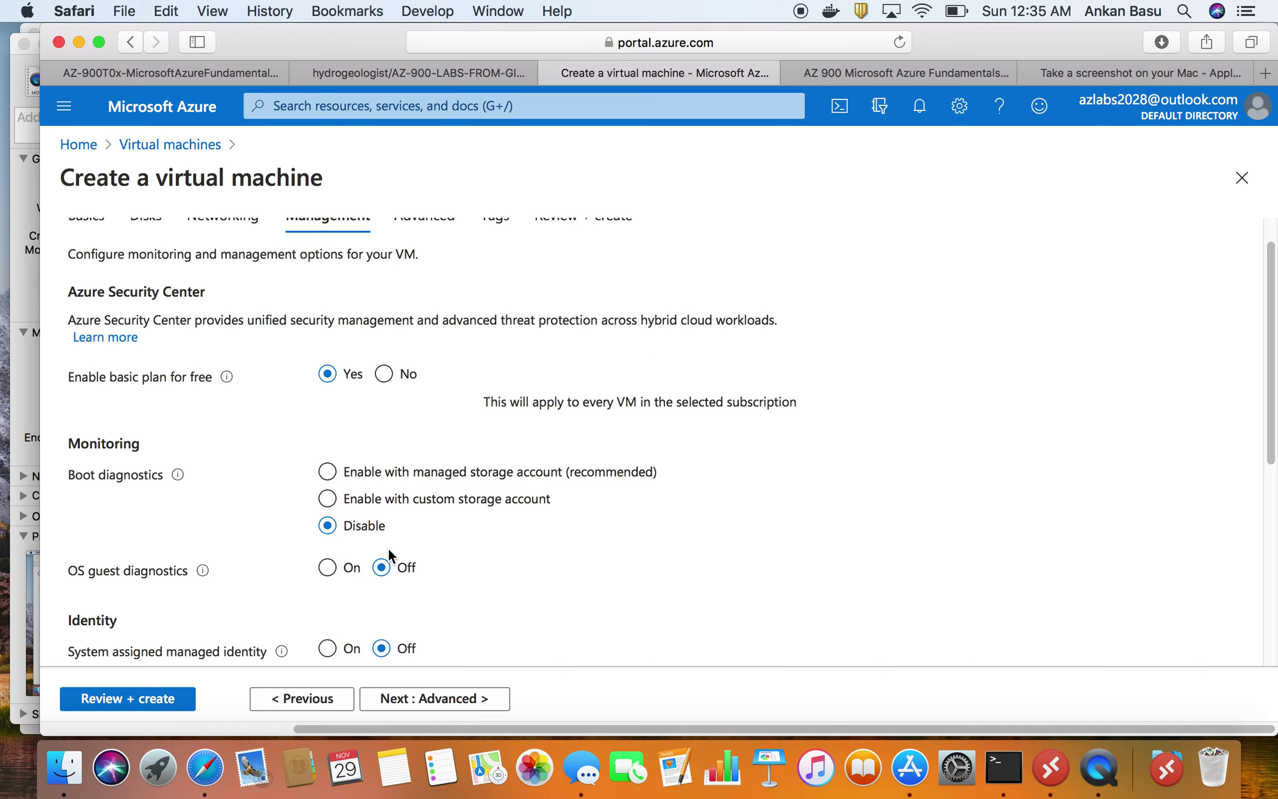
scroll(362, 537, down, 1)
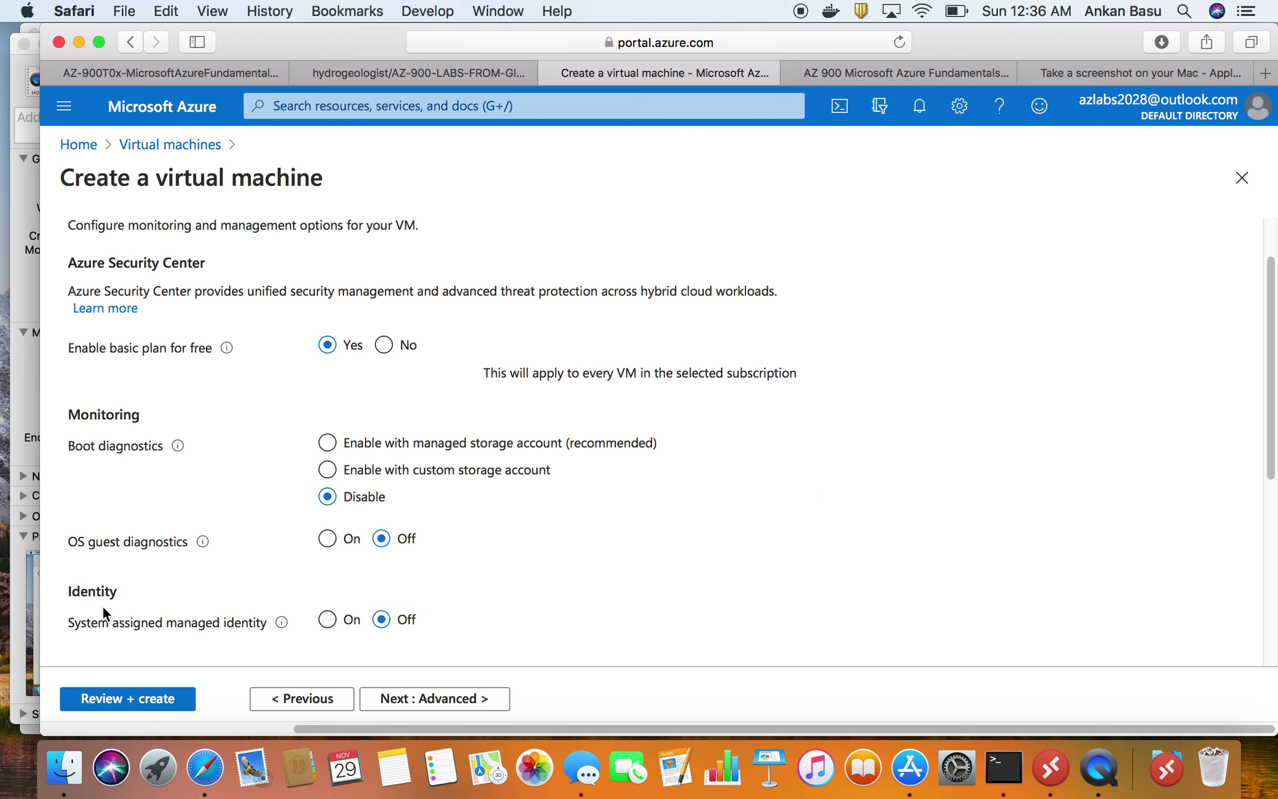
mouse_move(281, 624)
- Read the next lab step, then return to the VM form's Management options
click(221, 78)
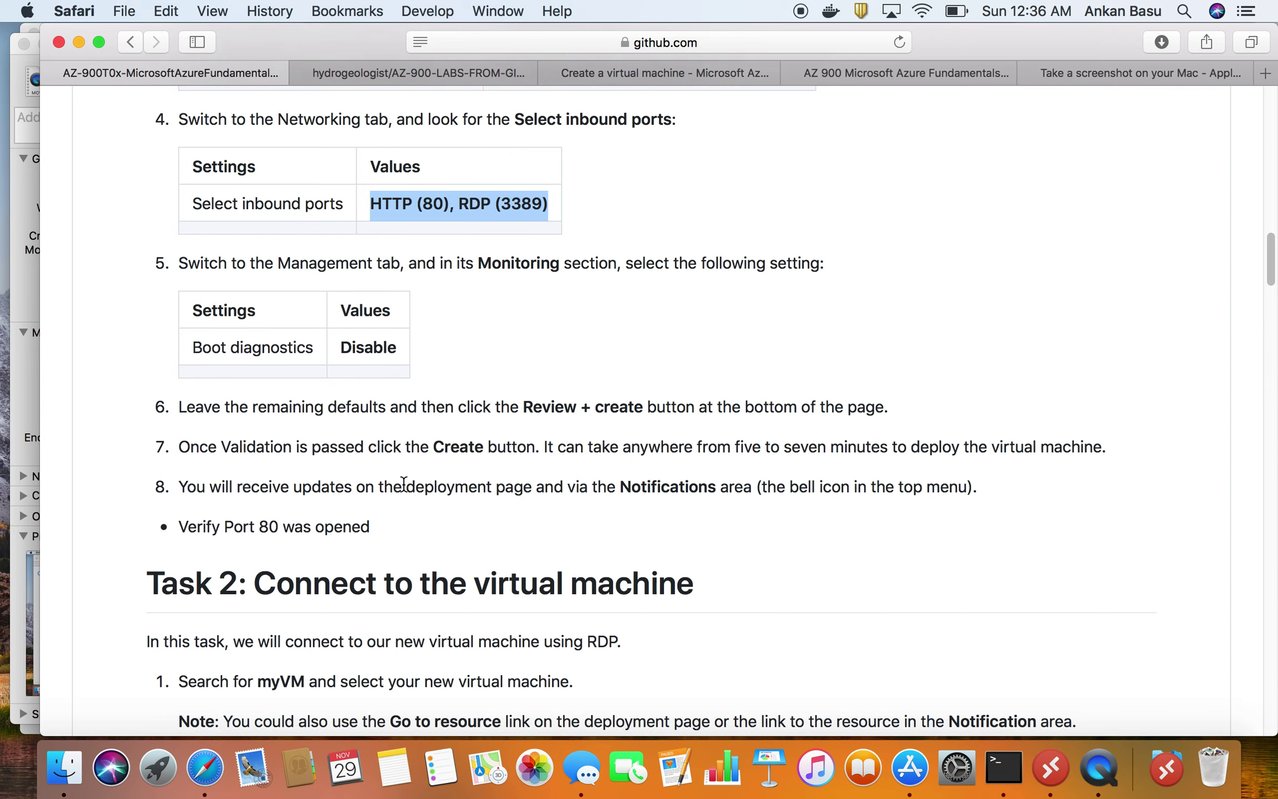
scroll(403, 483, down, 1)
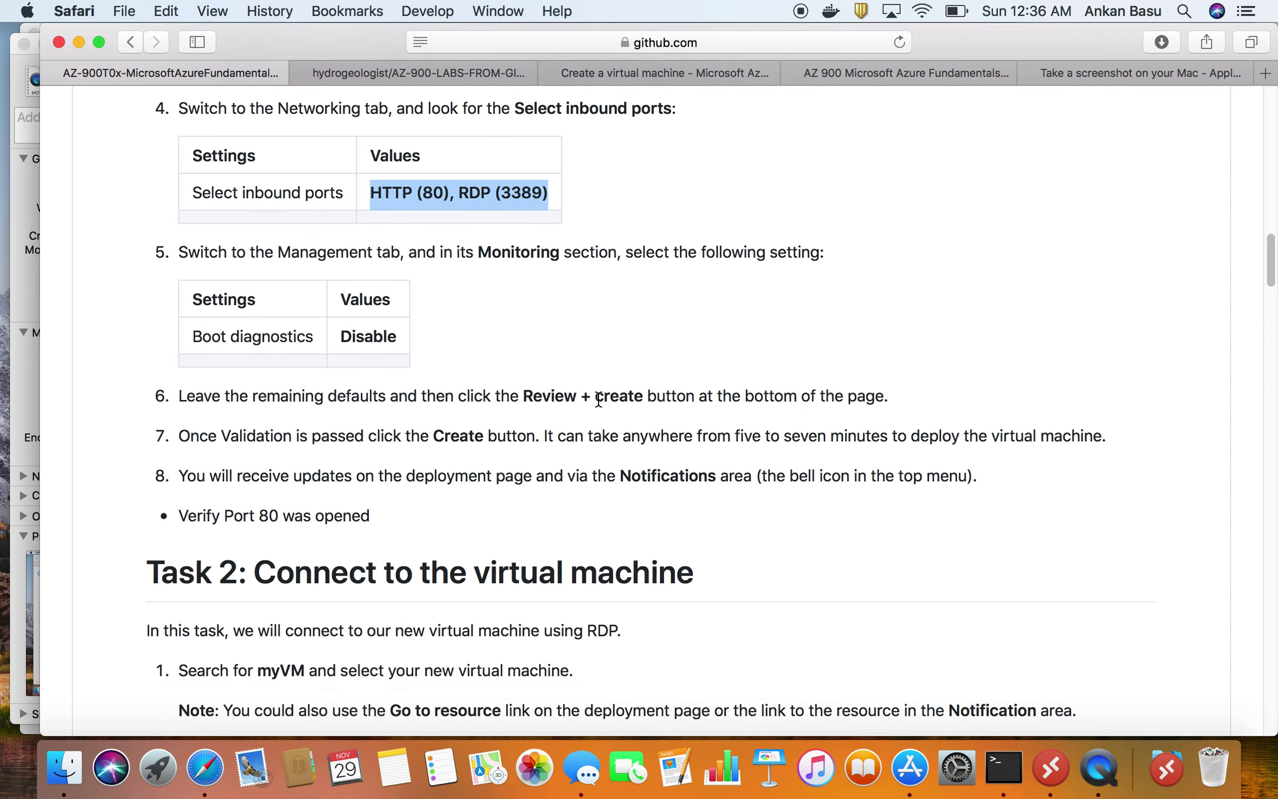
click(611, 72)
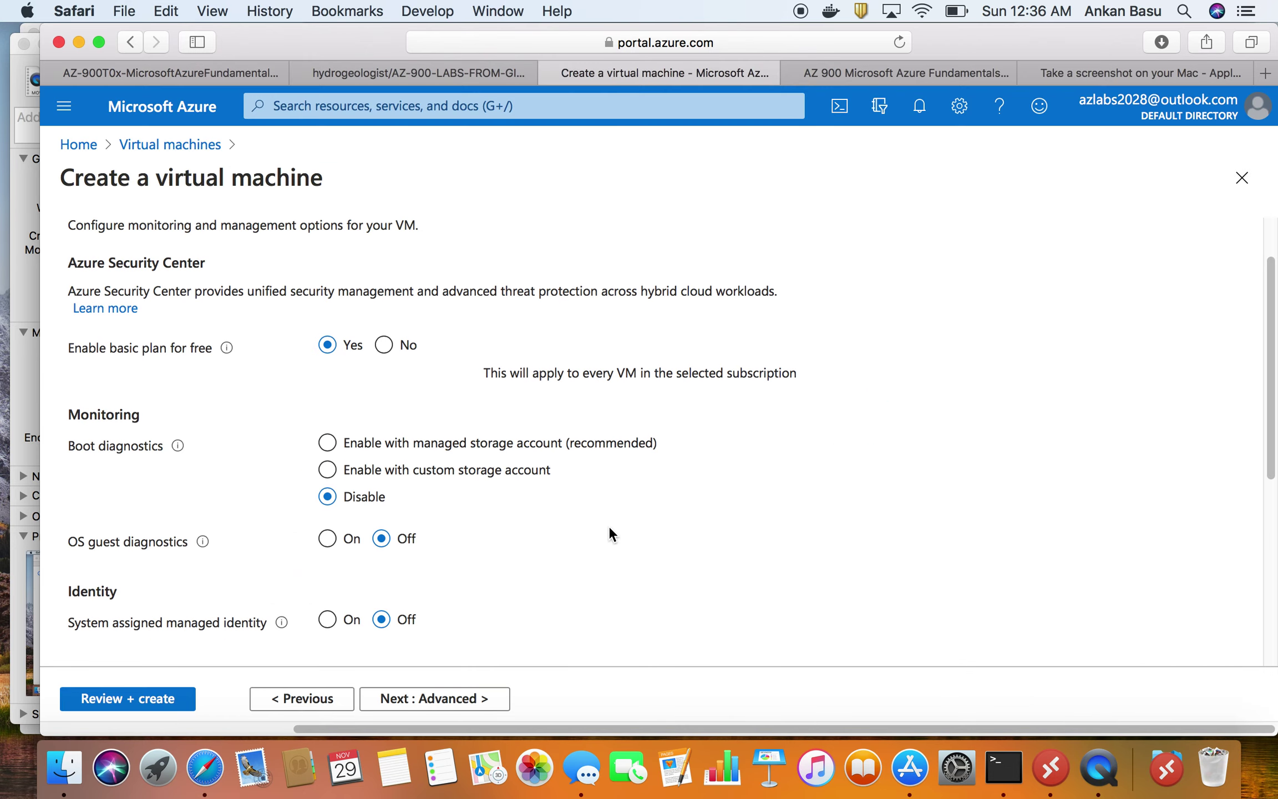
scroll(608, 525, down, 5)
scroll(503, 571, down, 1)
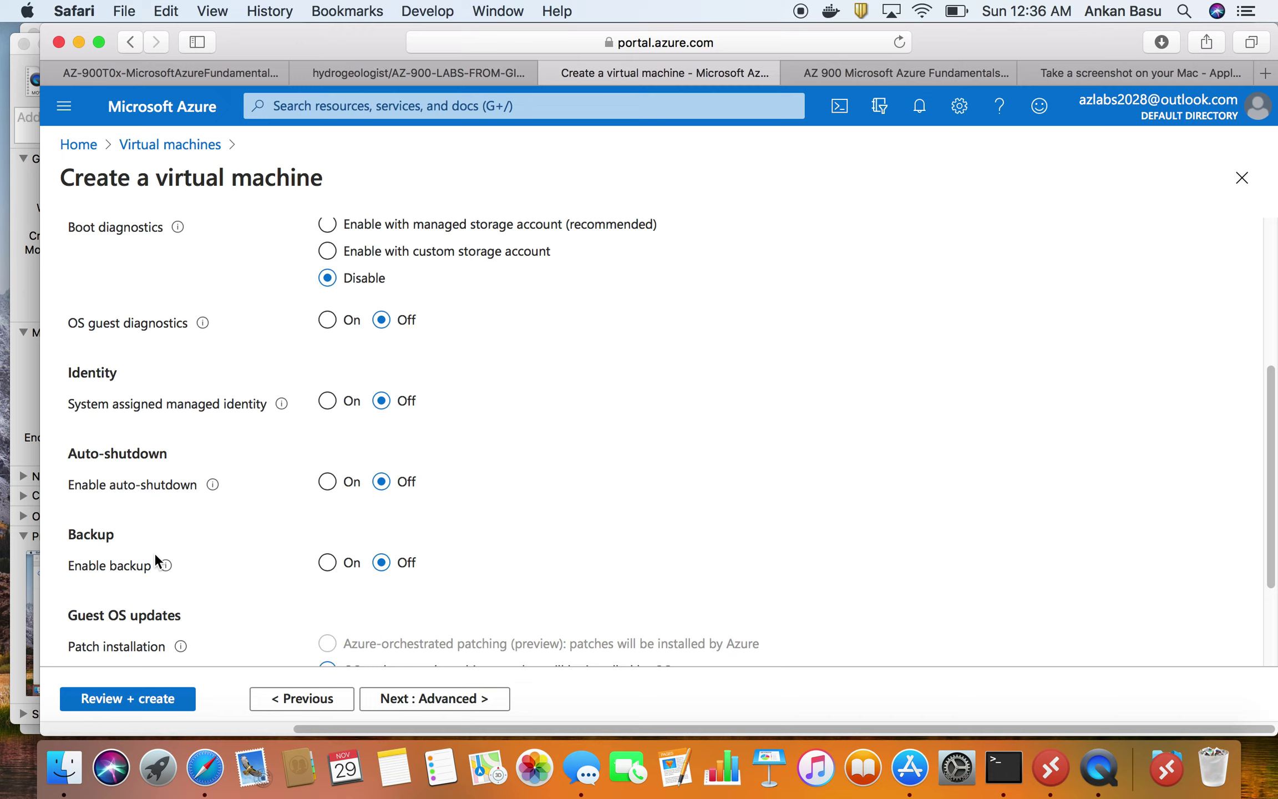
scroll(153, 552, down, 1)
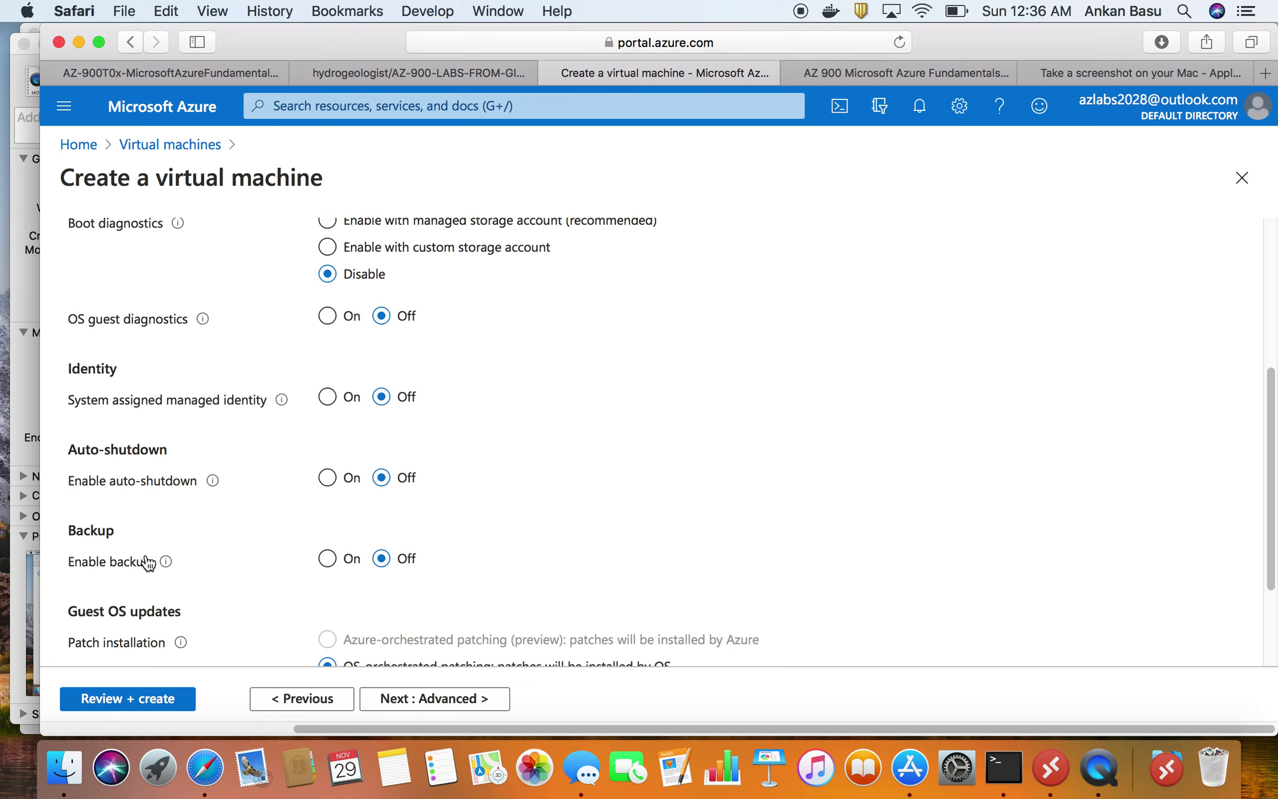
- Leave Backup Off and continue to the Advanced tab
click(327, 562)
scroll(321, 515, down, 3)
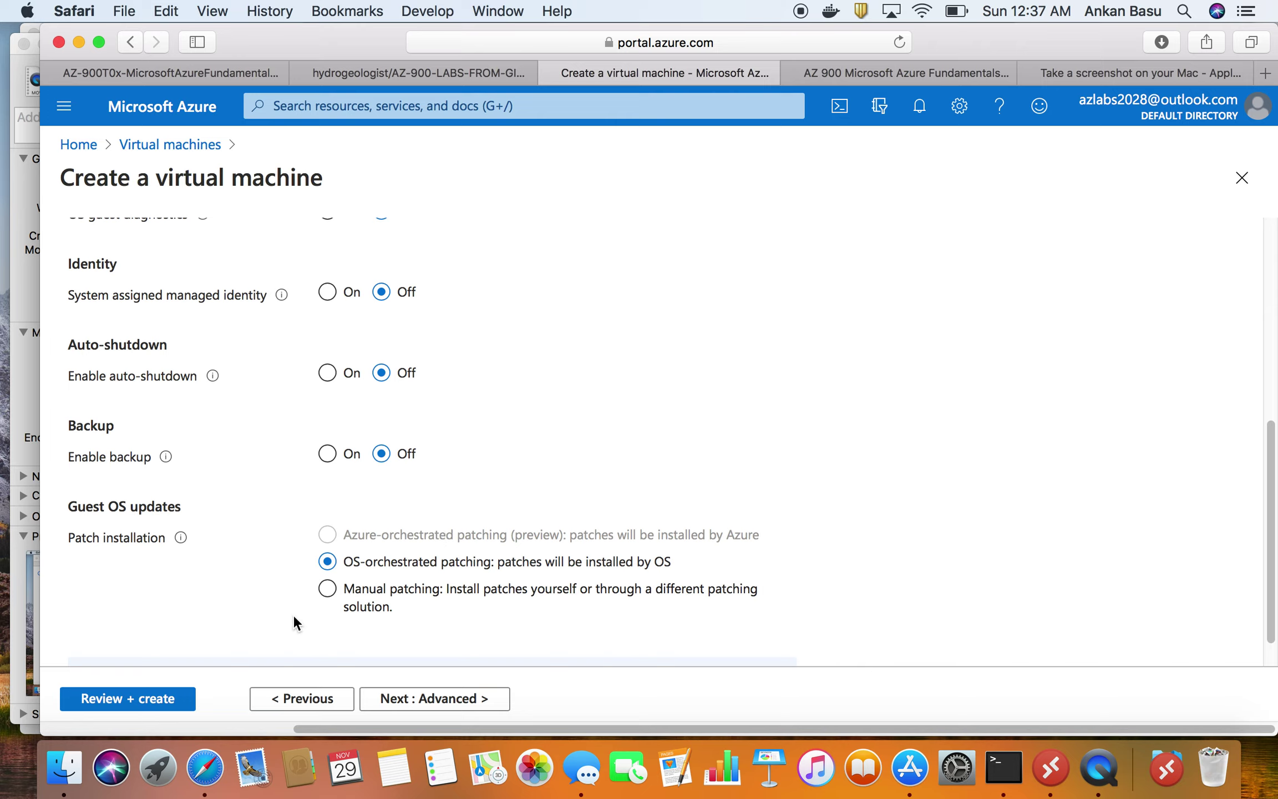
scroll(337, 618, down, 1)
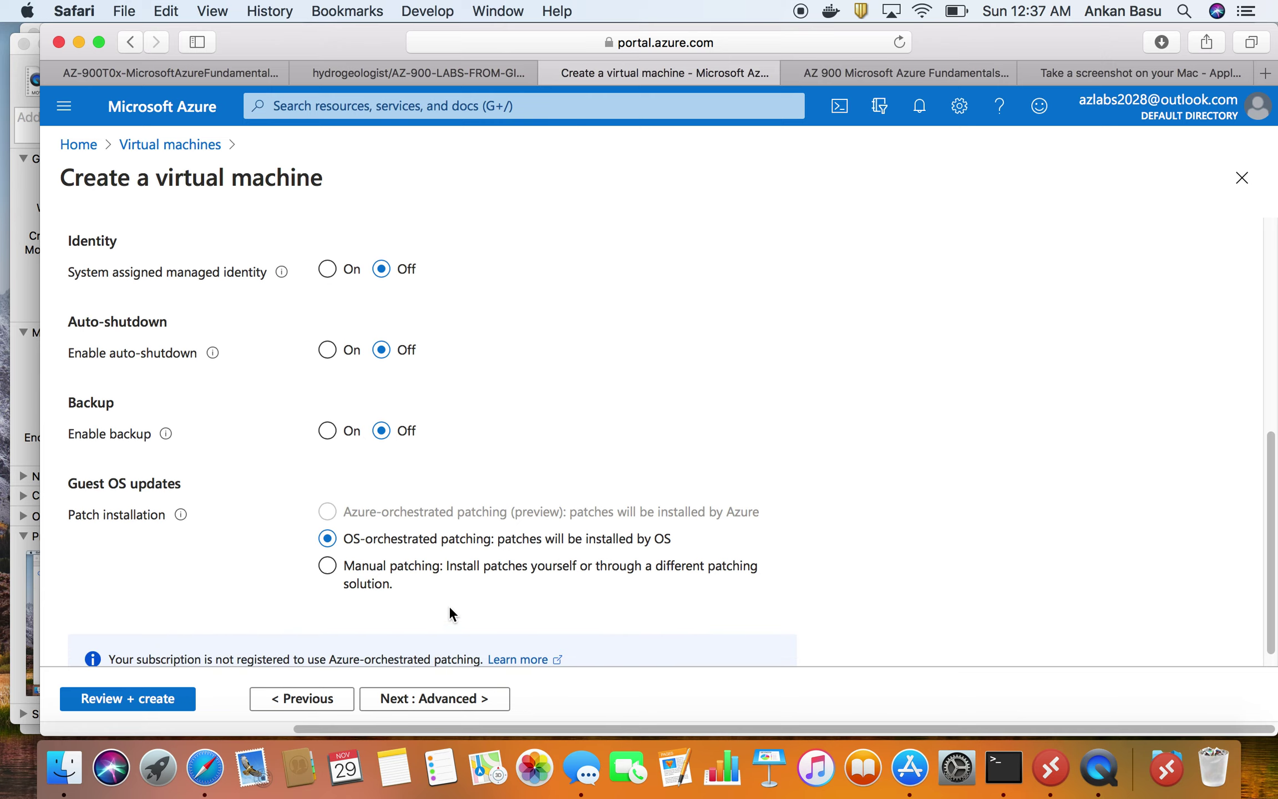
scroll(408, 608, up, 6)
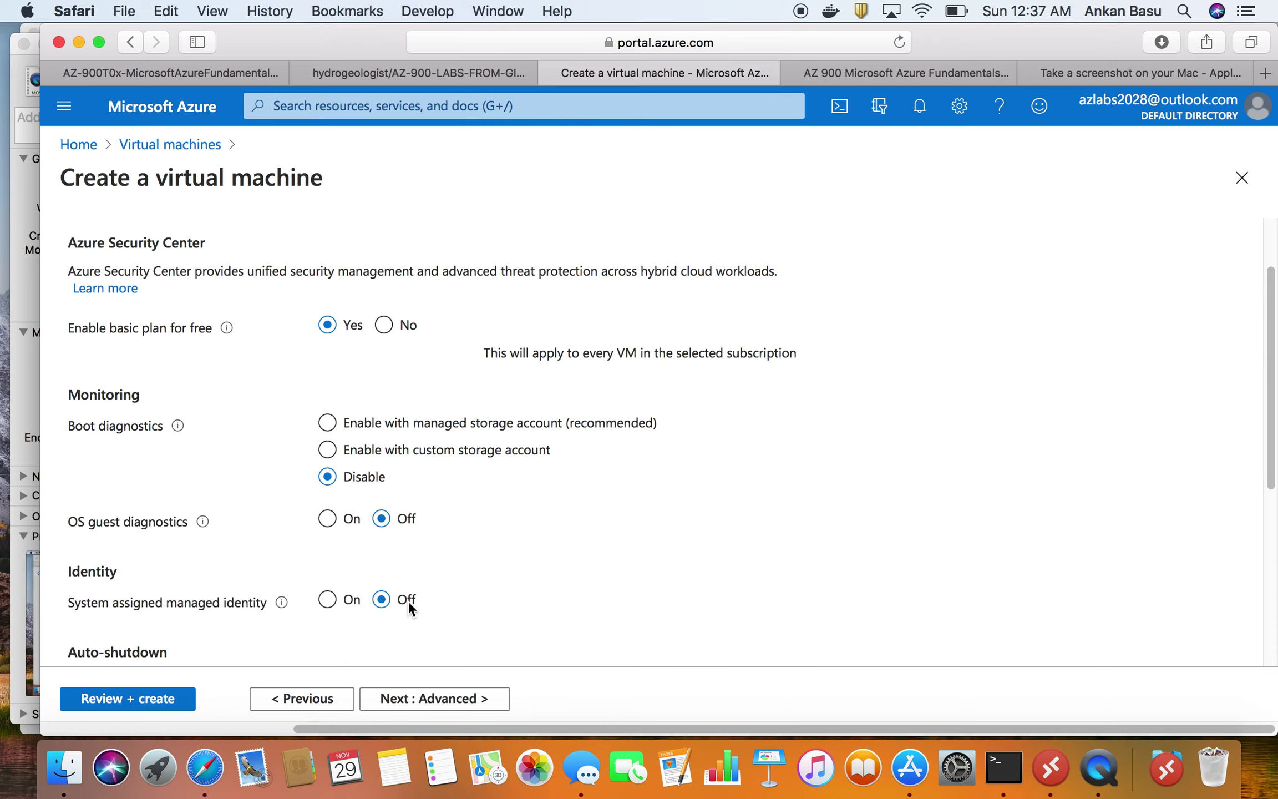
scroll(408, 608, down, 6)
click(451, 698)
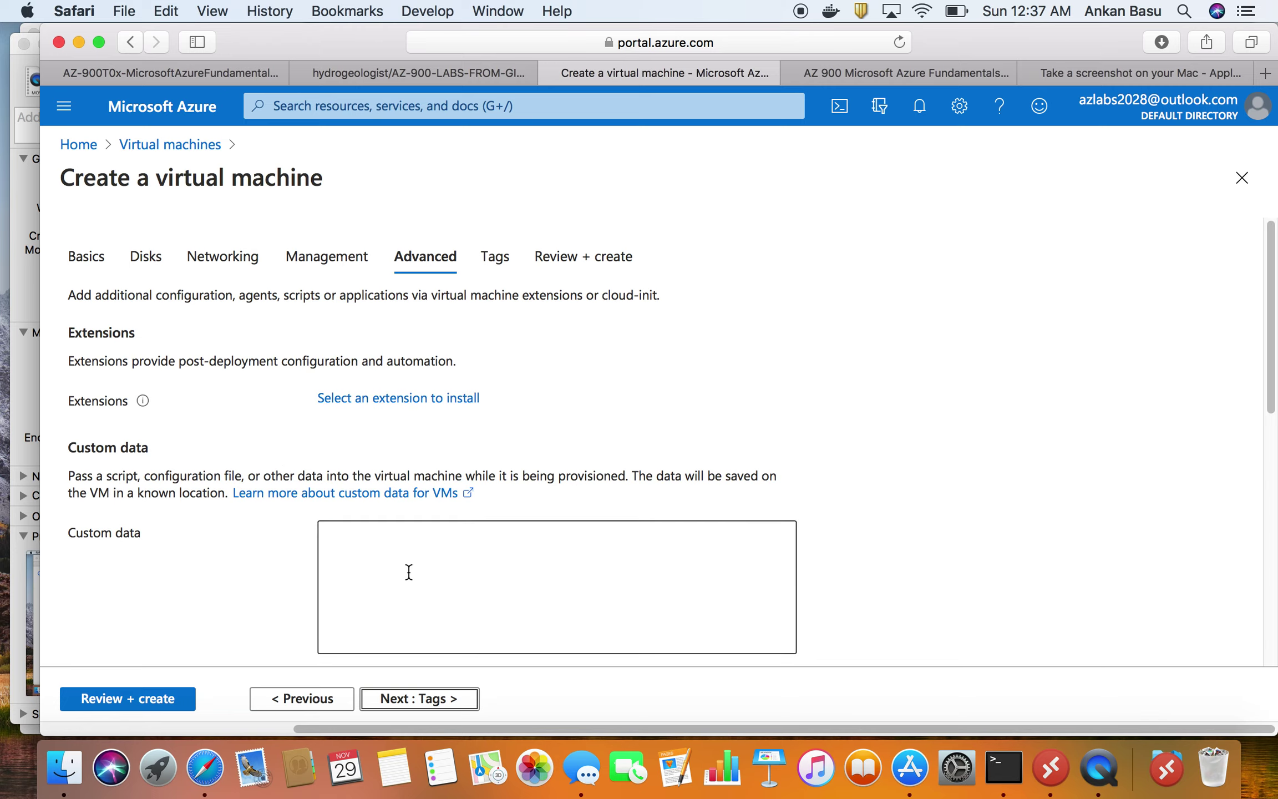
scroll(408, 572, down, 1)
- Add tag az900 with value lab1, then continue to Review + create
click(458, 702)
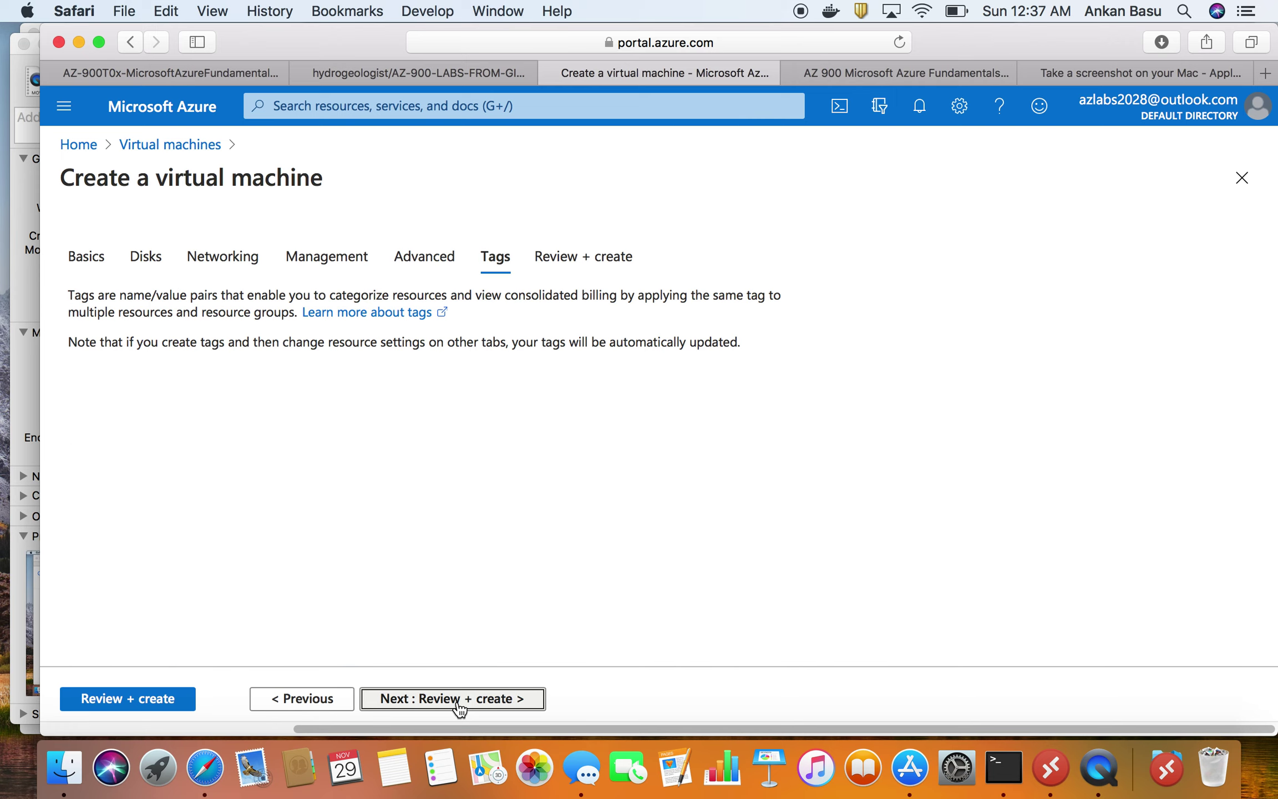
click(166, 415)
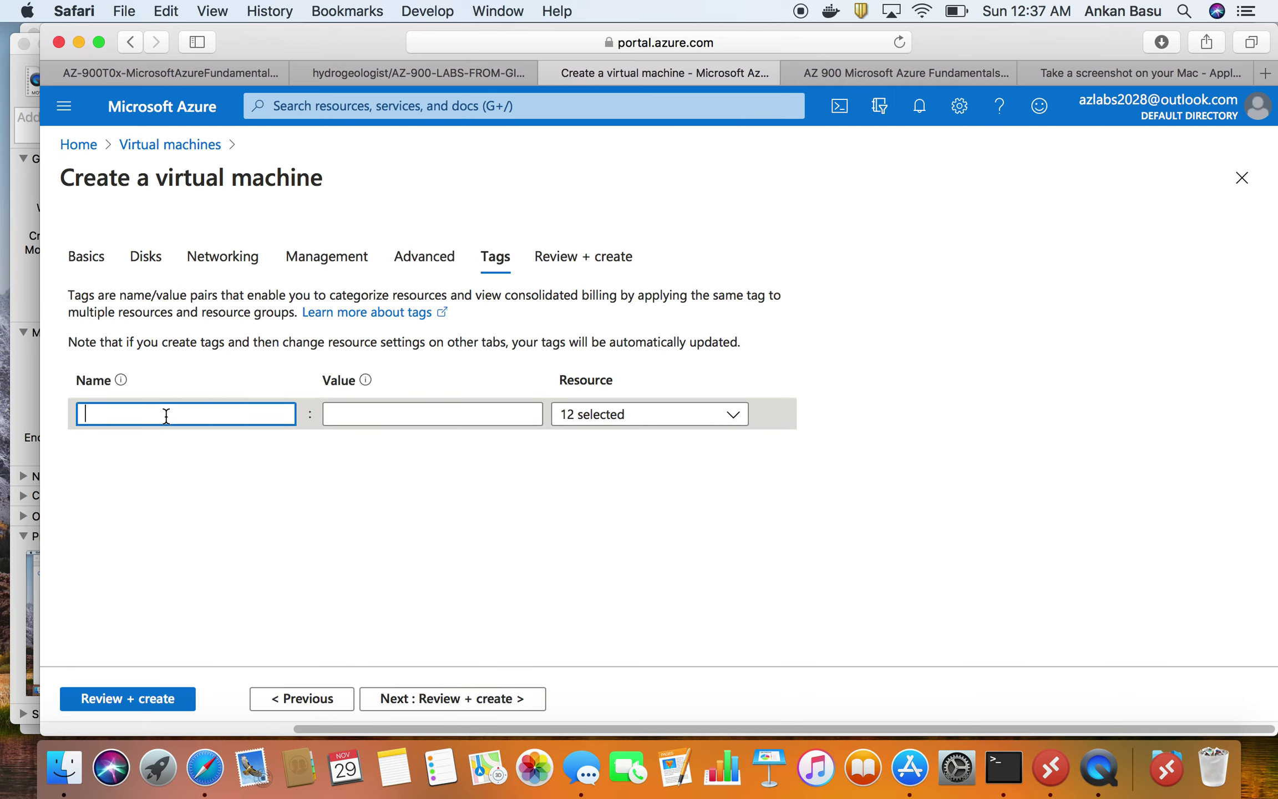
text(az)
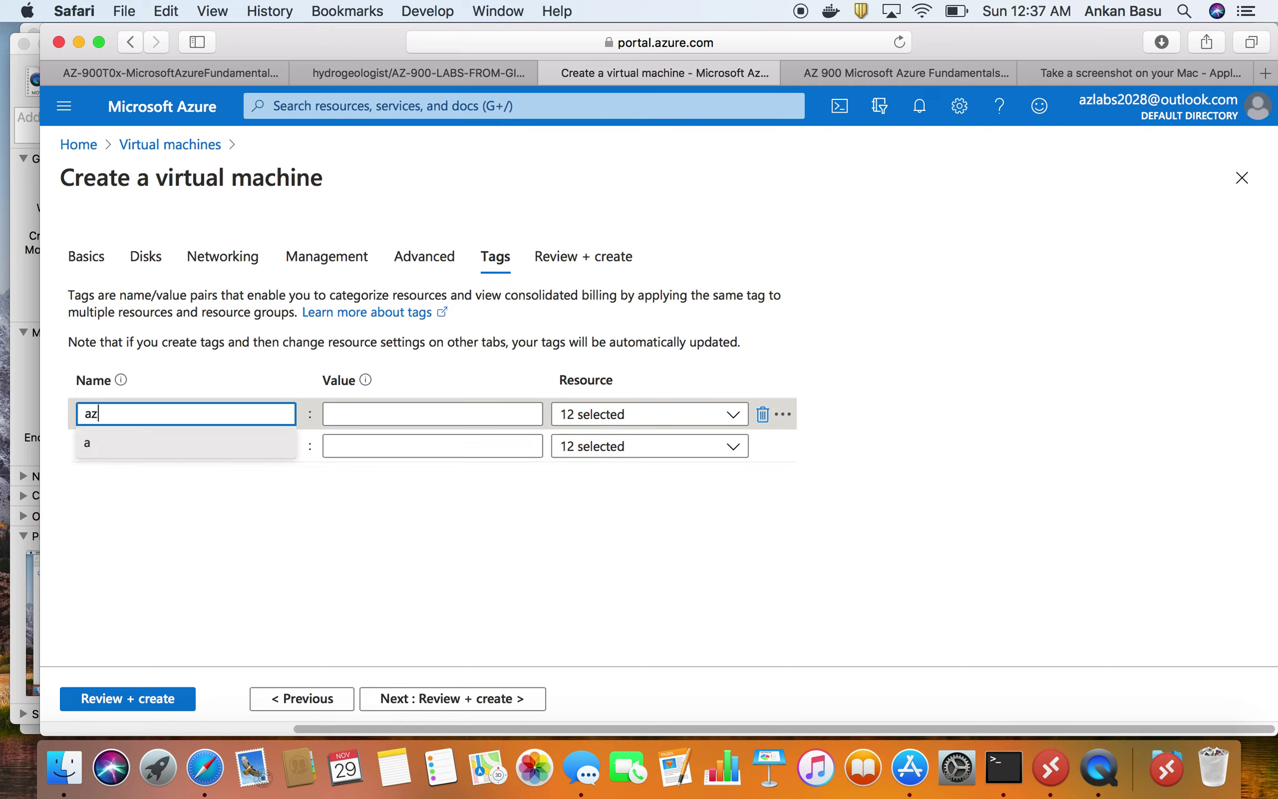
text(900)
key(Tab)
text(lab)
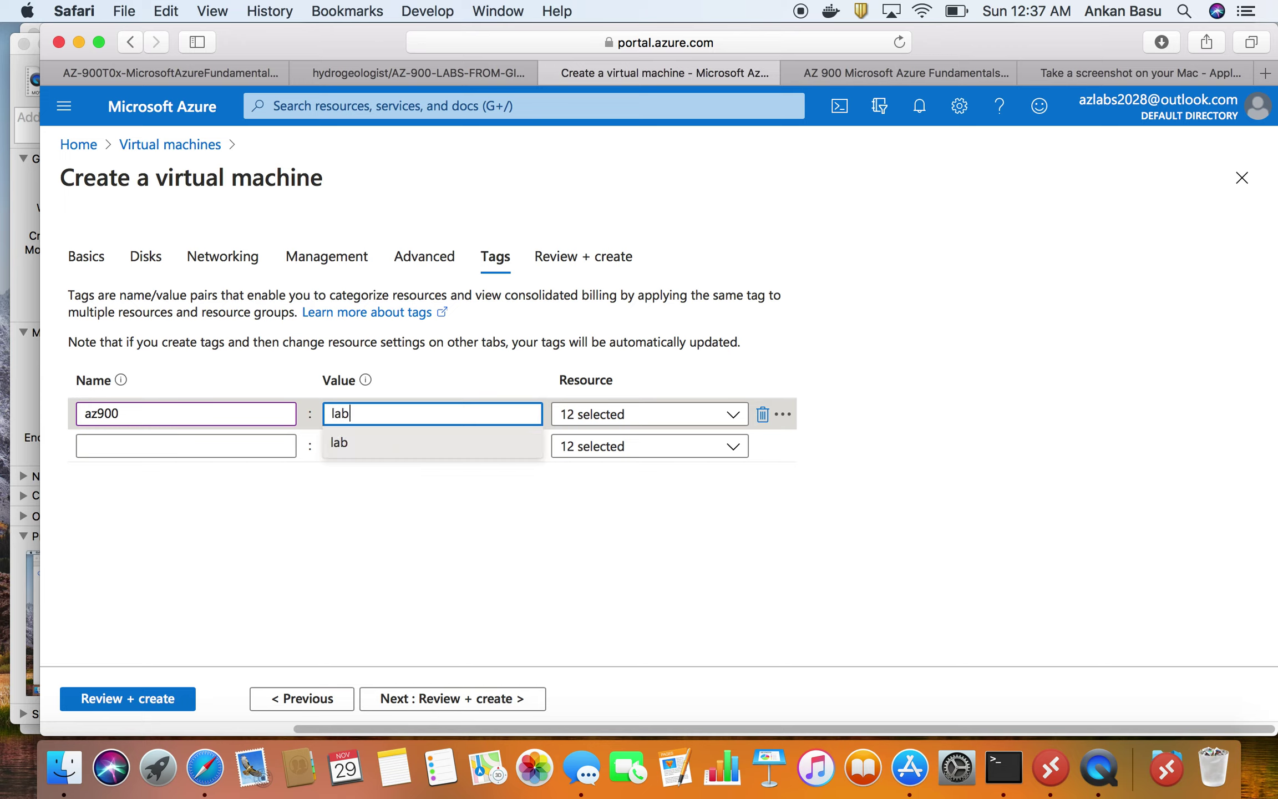
text(1`=)
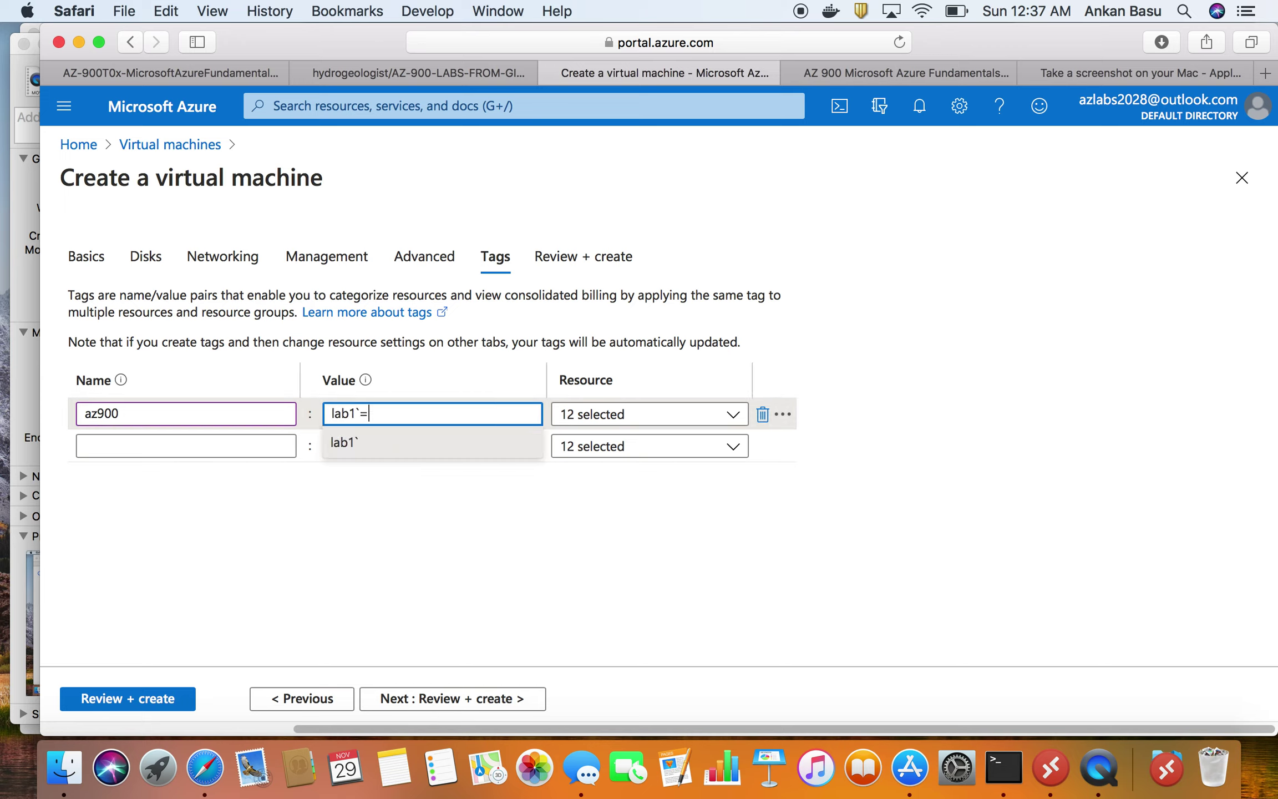
key(BackSpace)
key(BackSpace)
click(965, 462)
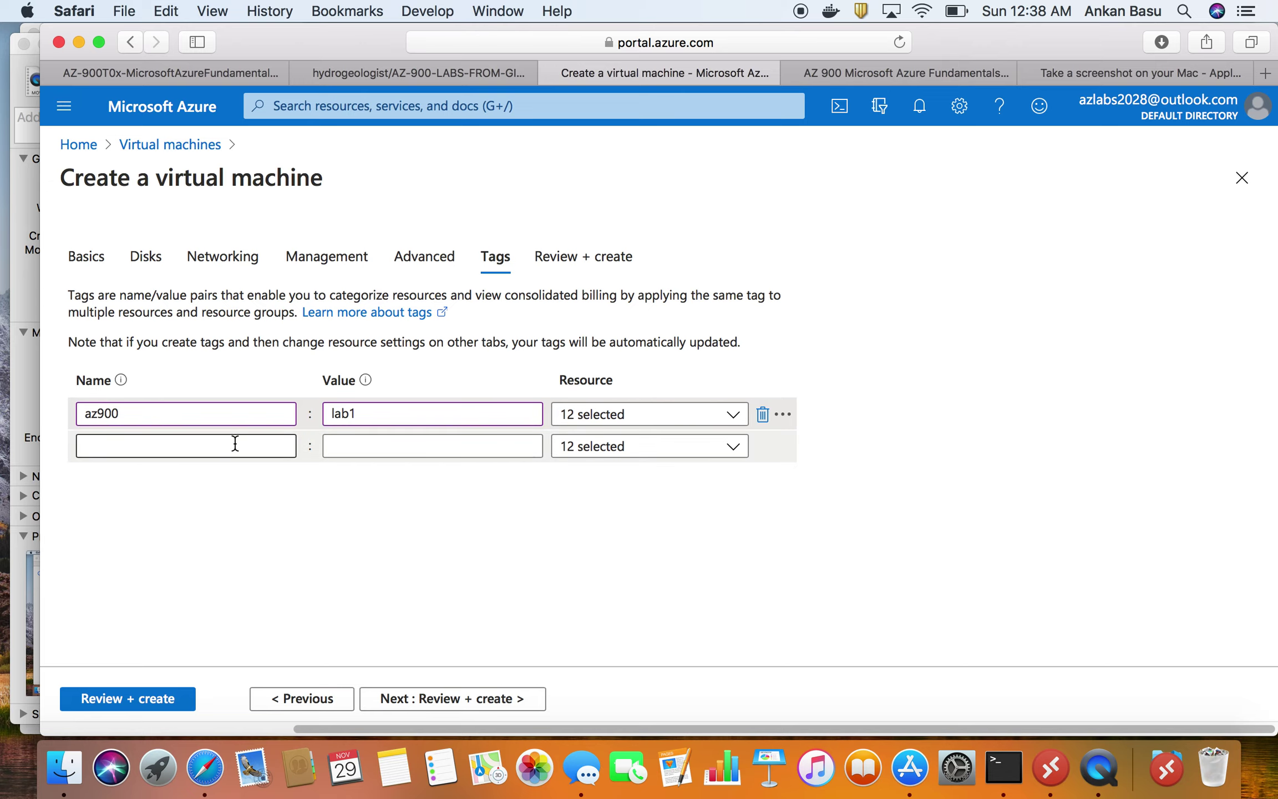
click(467, 697)
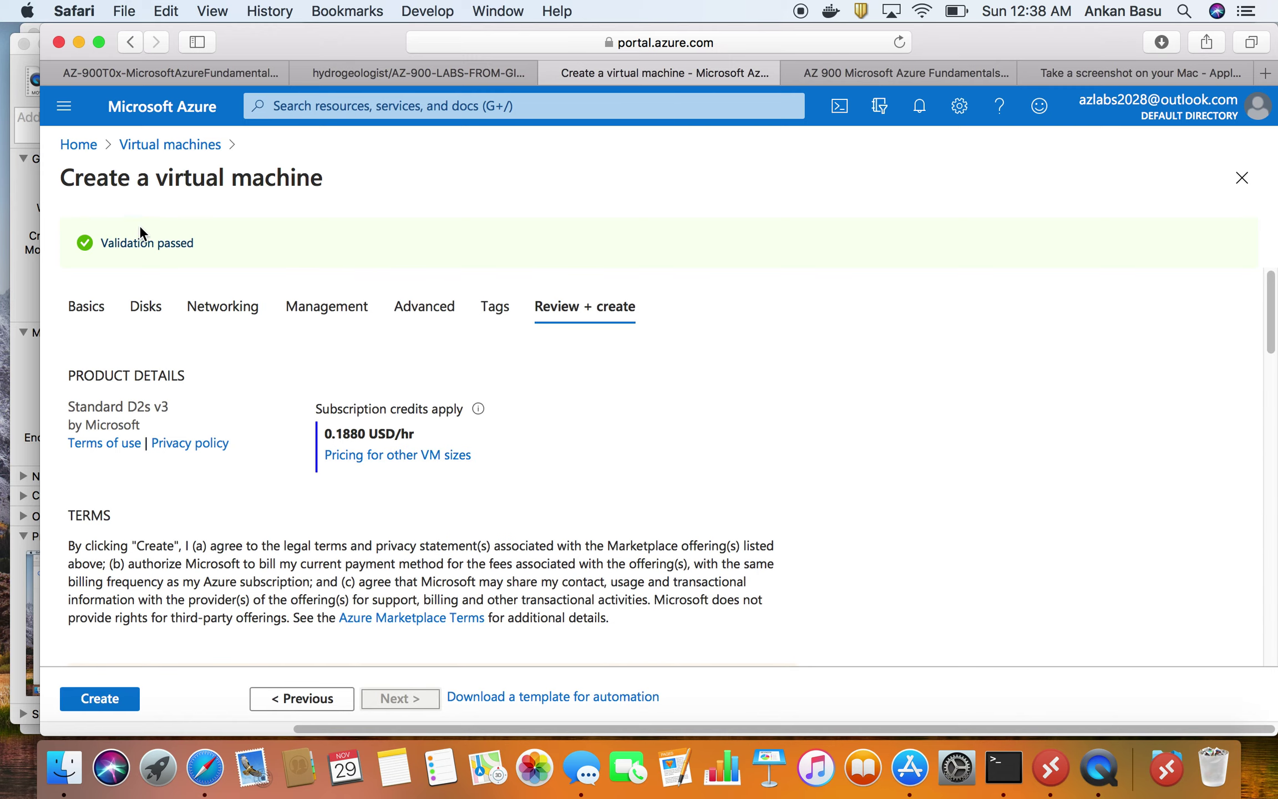
- Point out the Validation passed message and the Basics summary
double_click(133, 235)
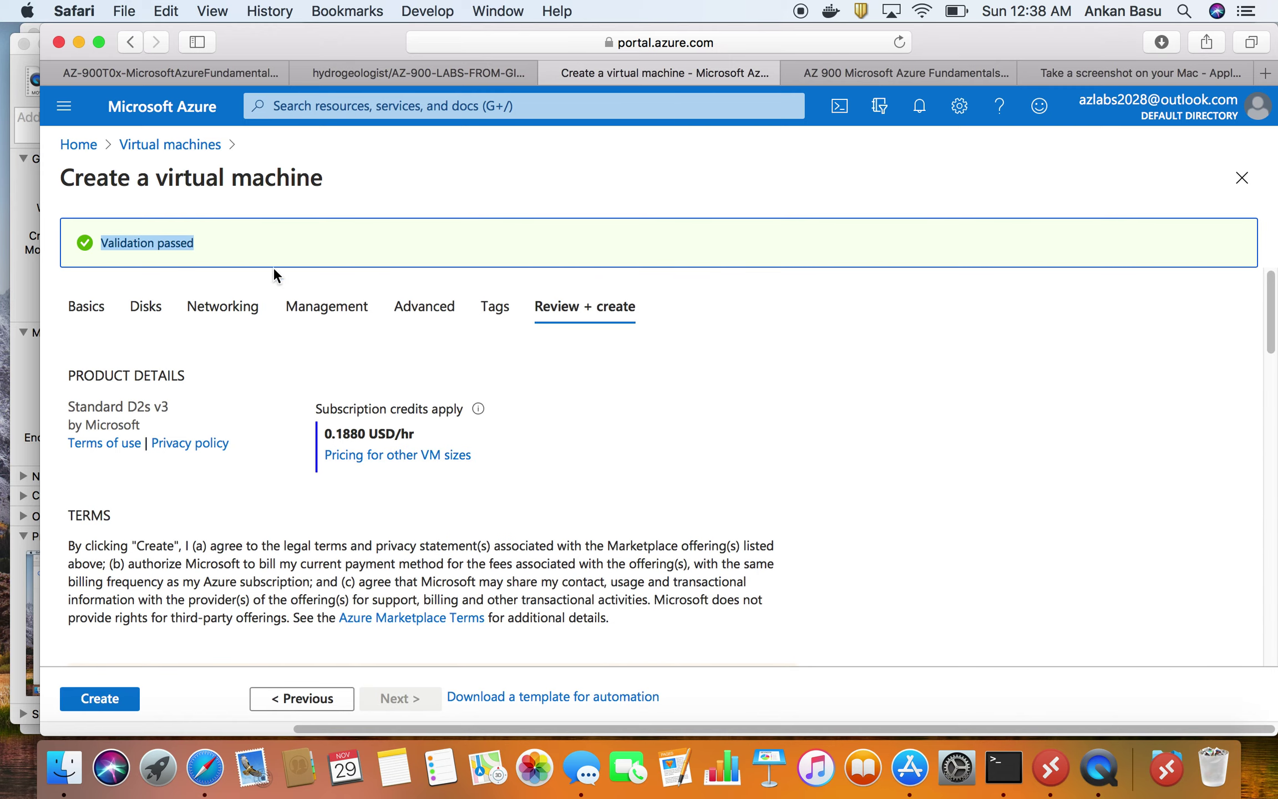
scroll(342, 389, down, 1)
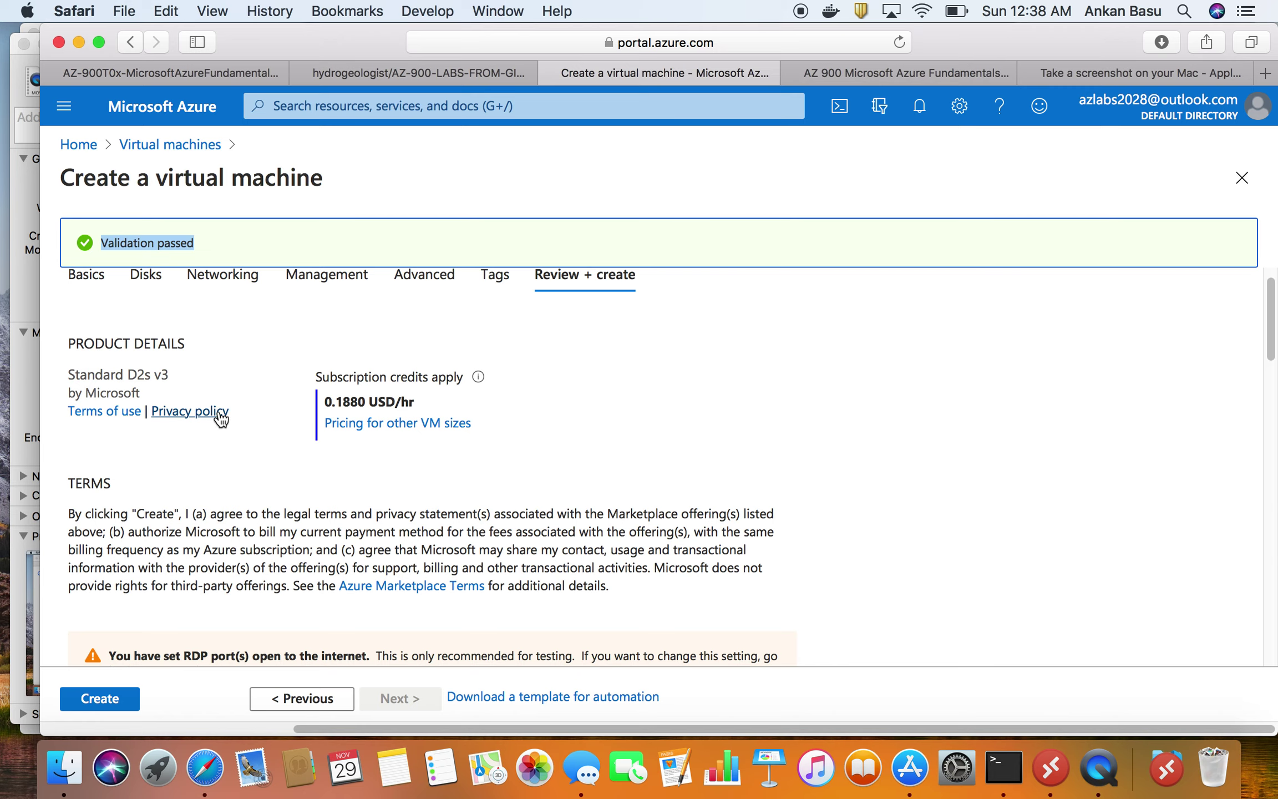
scroll(221, 413, down, 5)
scroll(178, 610, down, 5)
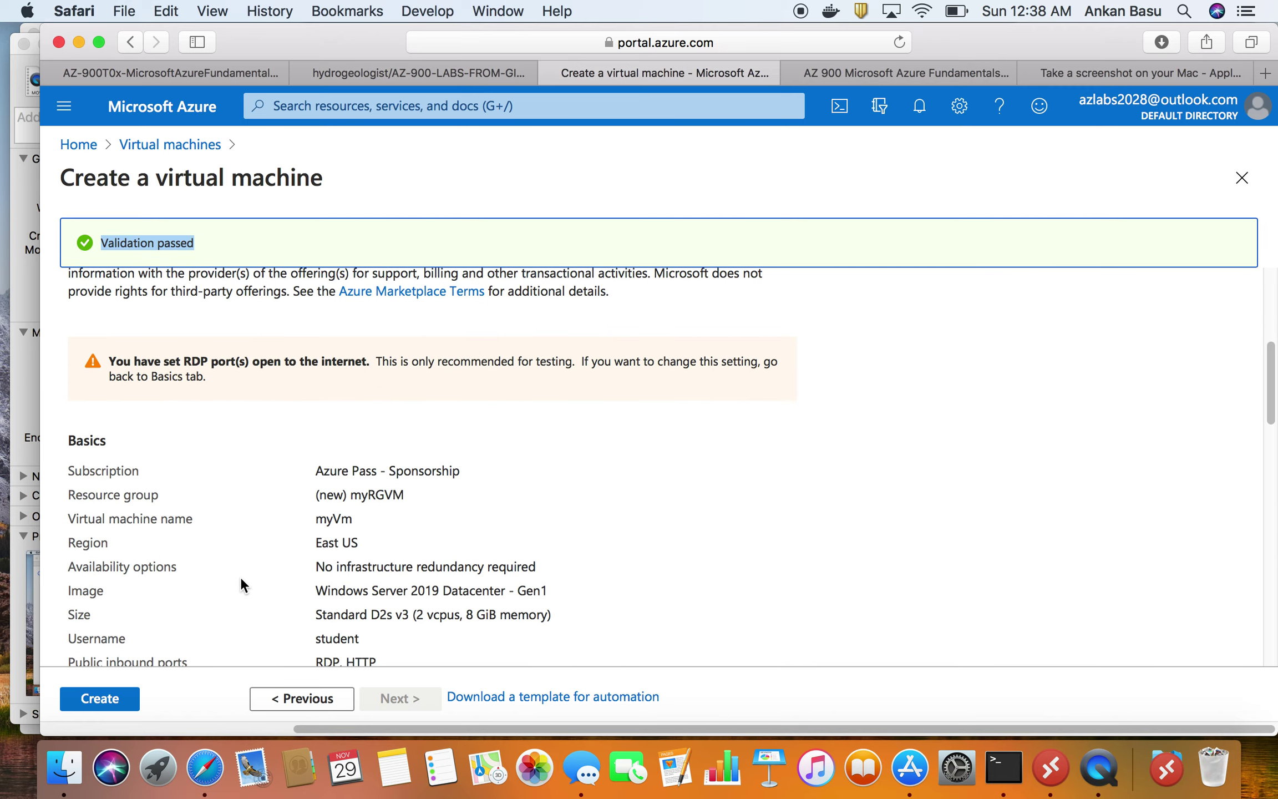
scroll(241, 576, down, 1)
drag(68, 425, 393, 657)
scroll(392, 657, down, 10)
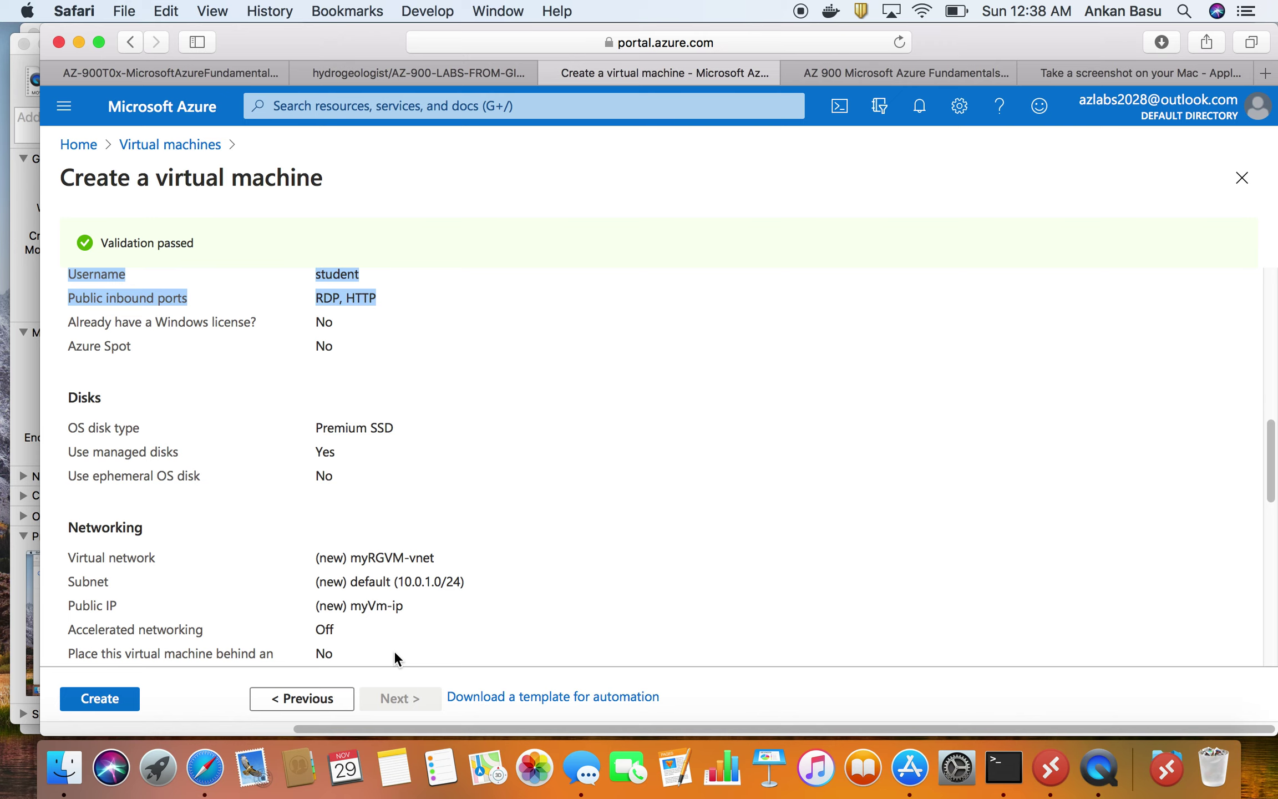
scroll(395, 656, up, 10)
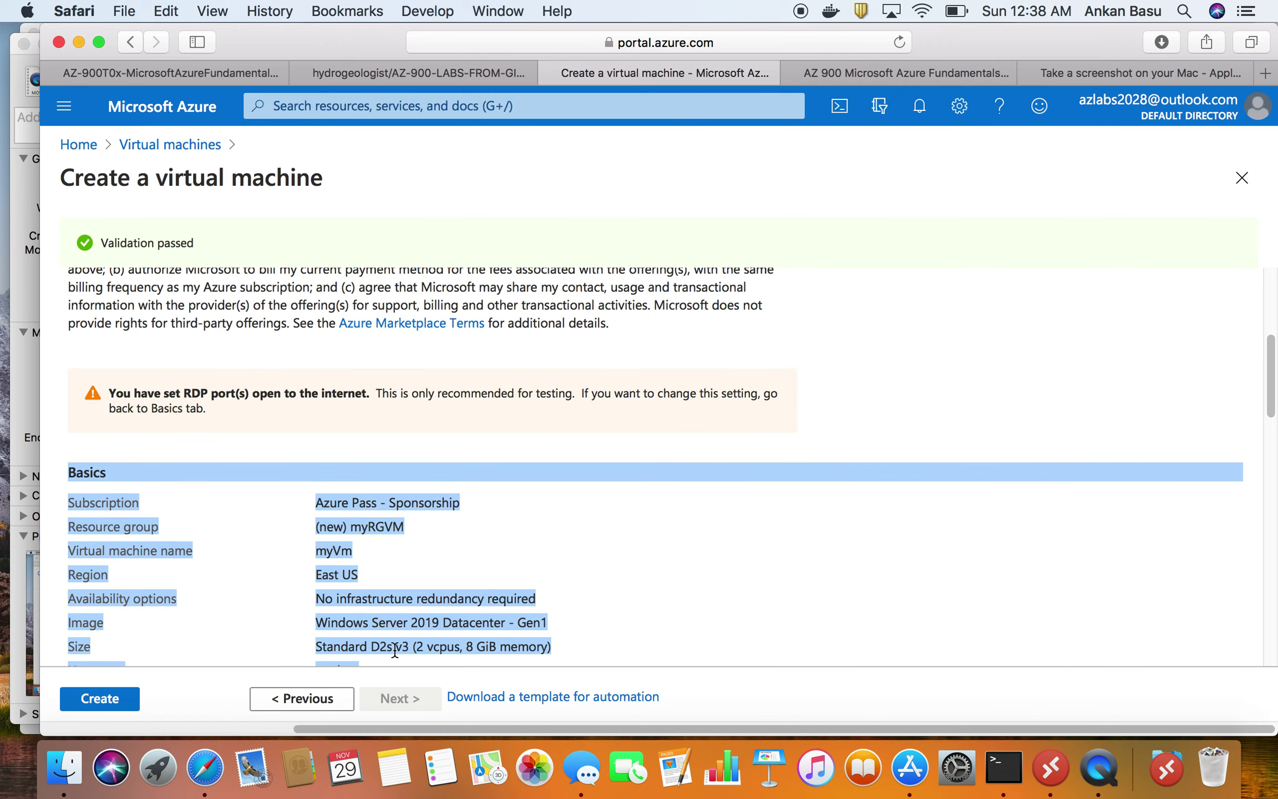
click(257, 518)
- Highlight Basics values: myRGVM, myVm, East US, Windows Server 2019 Datacenter, Standard D2s v3, RDP/HTTP ports
triple_click(353, 522)
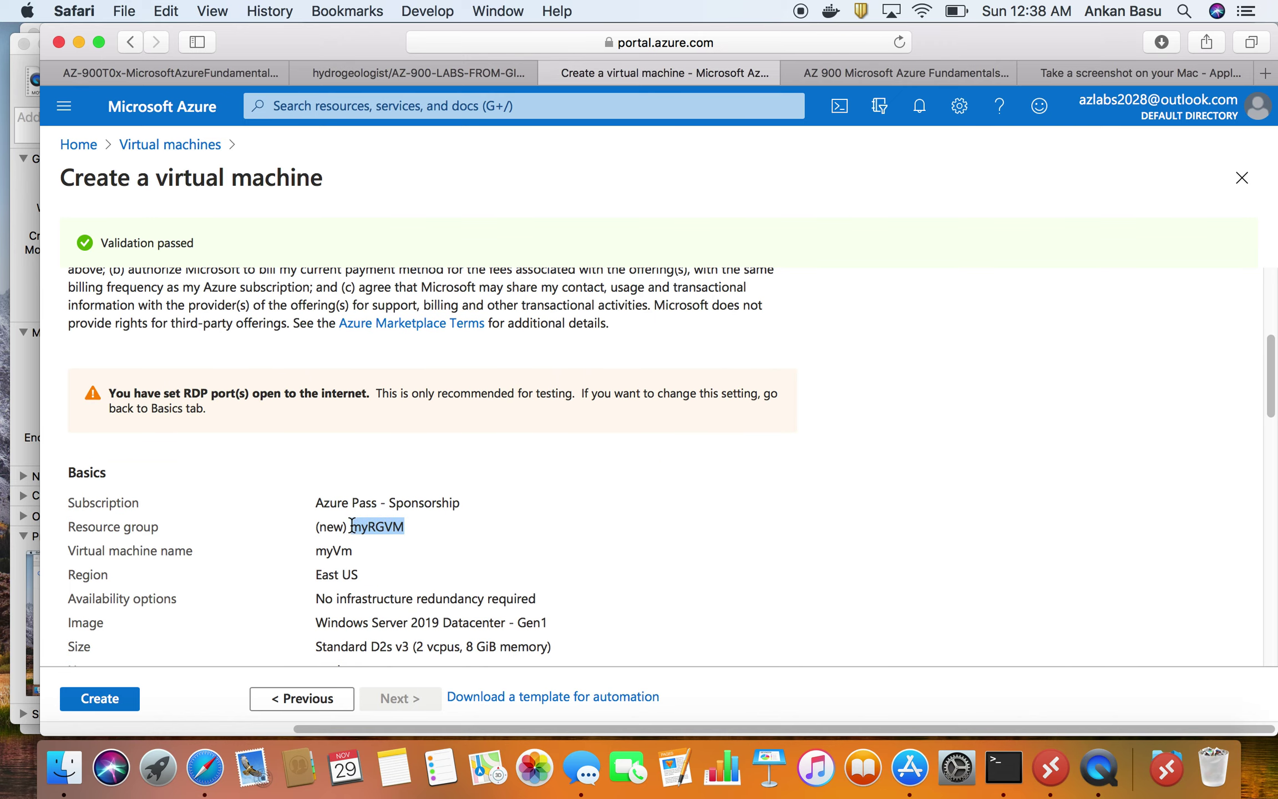
click(336, 552)
double_click(336, 551)
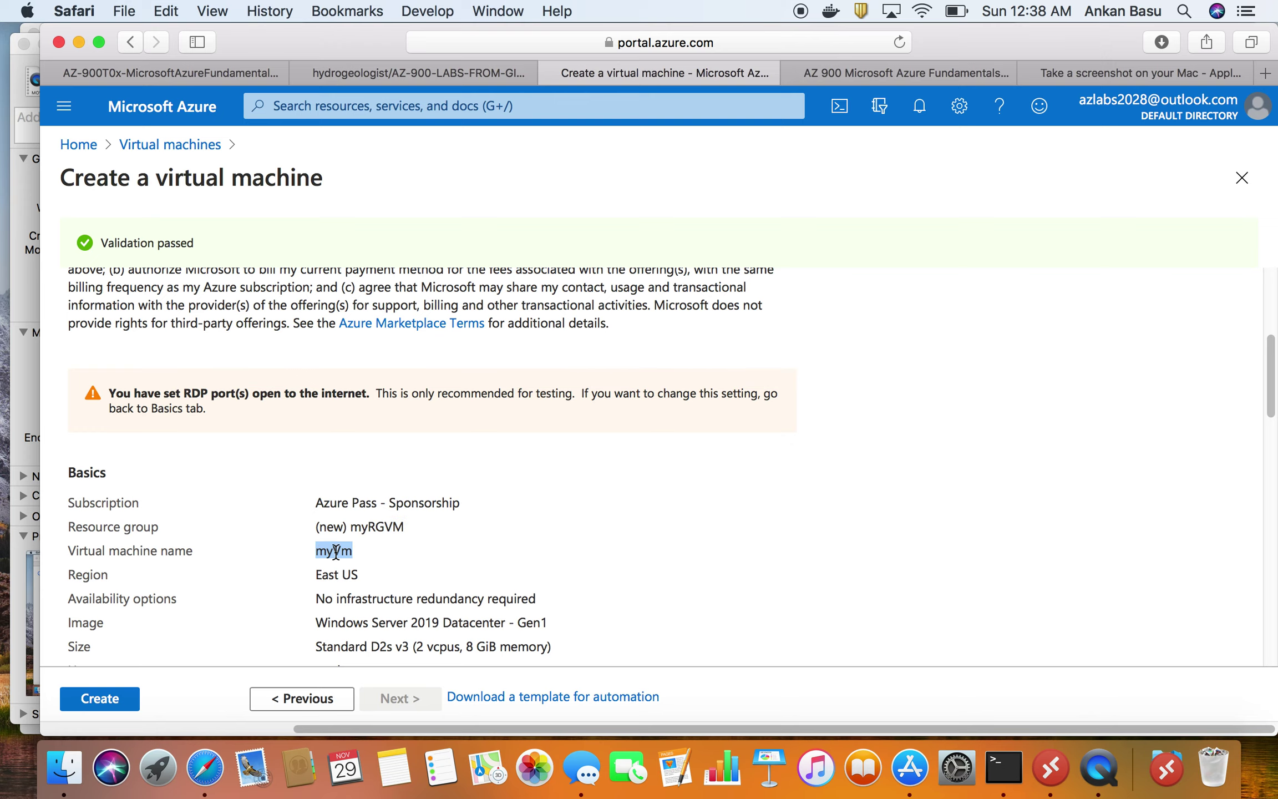
triple_click(333, 571)
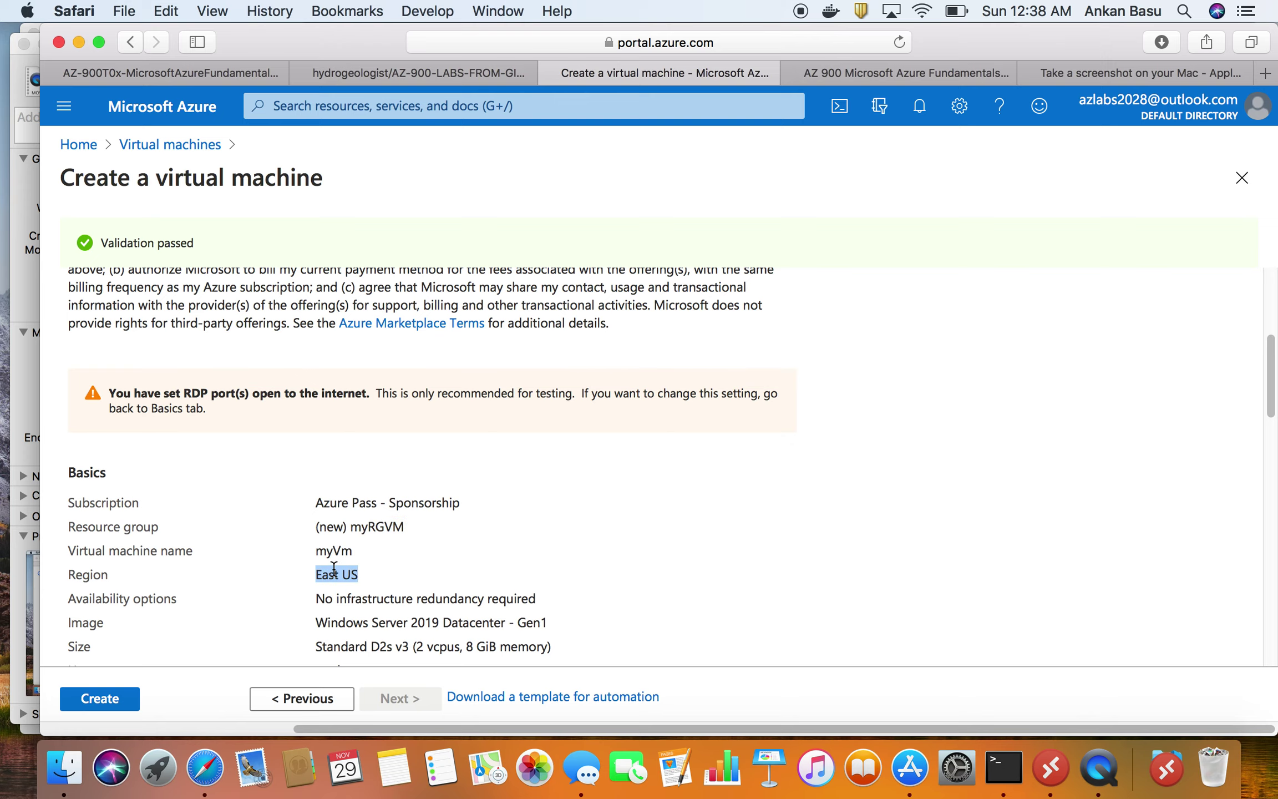
scroll(333, 569, down, 1)
triple_click(397, 553)
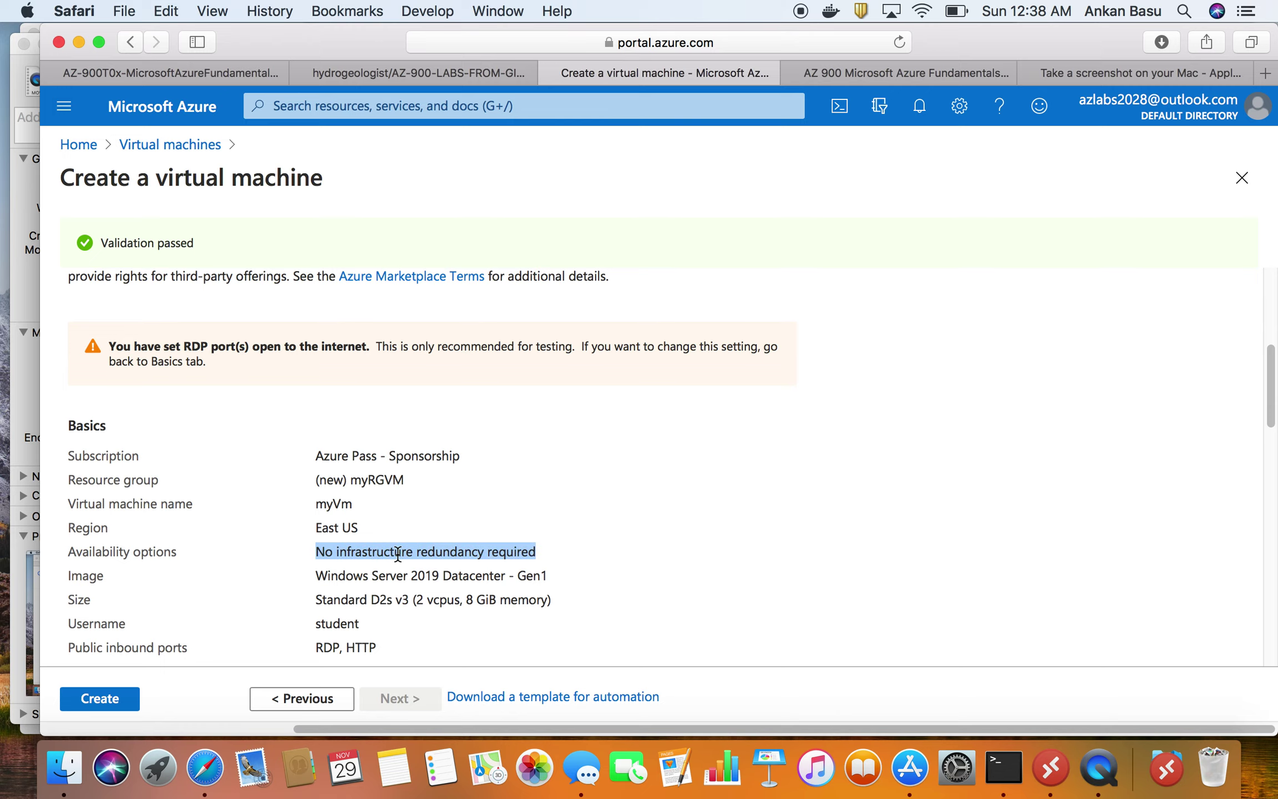
triple_click(430, 572)
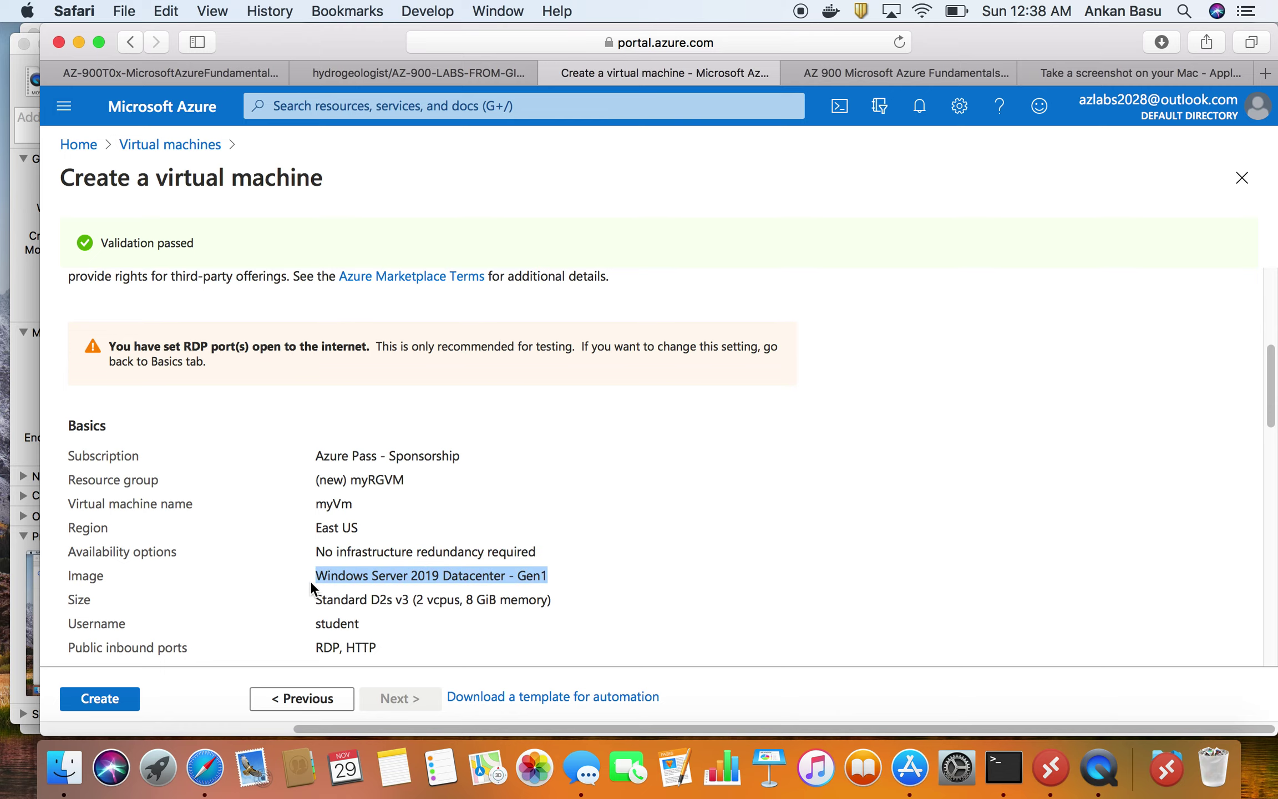
scroll(422, 590, down, 1)
triple_click(410, 591)
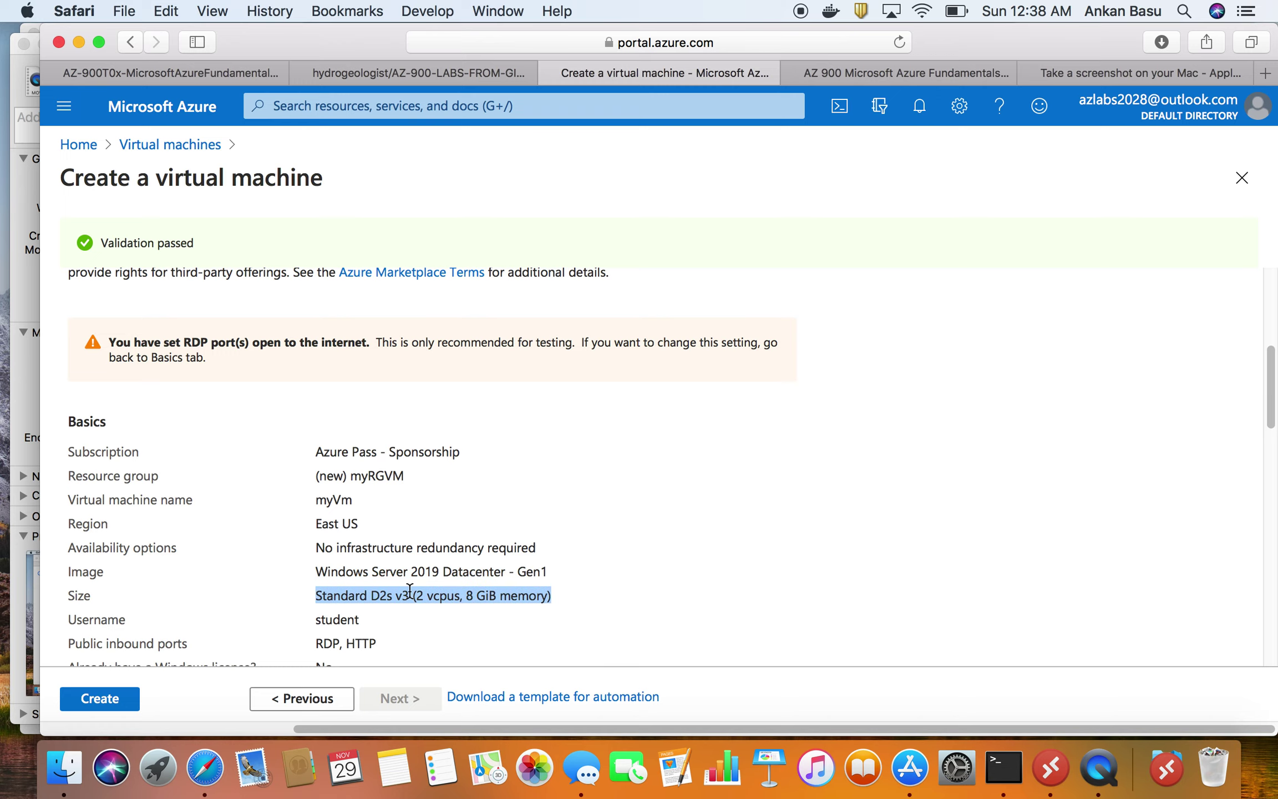
scroll(409, 592, down, 1)
triple_click(353, 590)
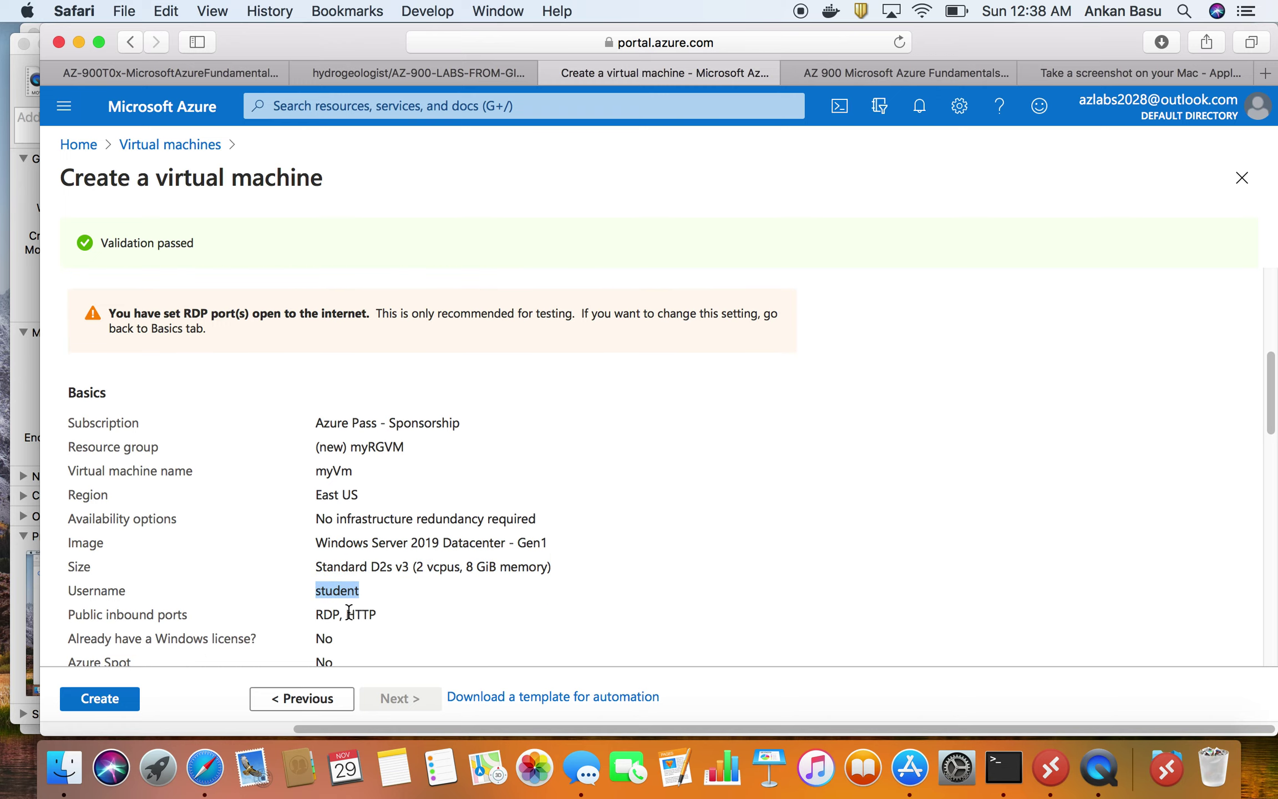
triple_click(349, 614)
- Highlight the Premium SSD disk type and the myRGVM-vnet virtual network
scroll(350, 609, down, 3)
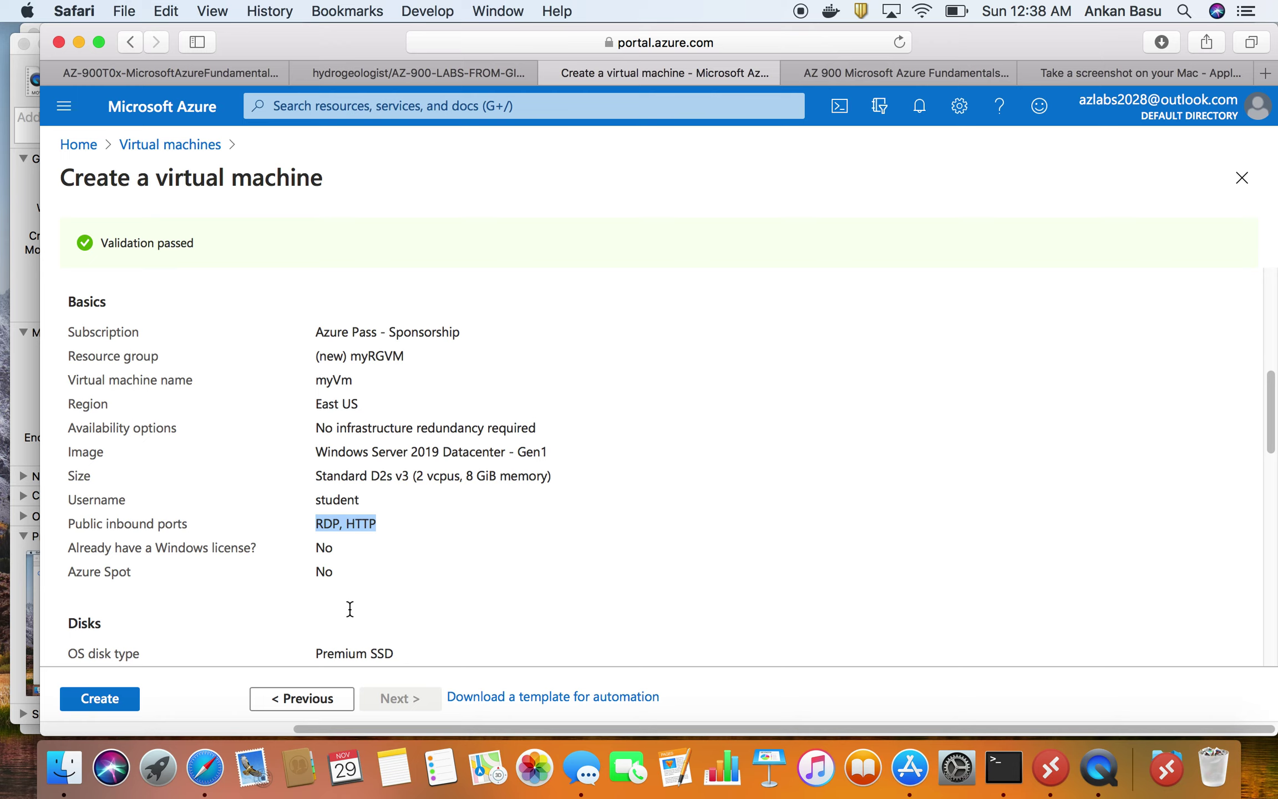
scroll(107, 555, down, 2)
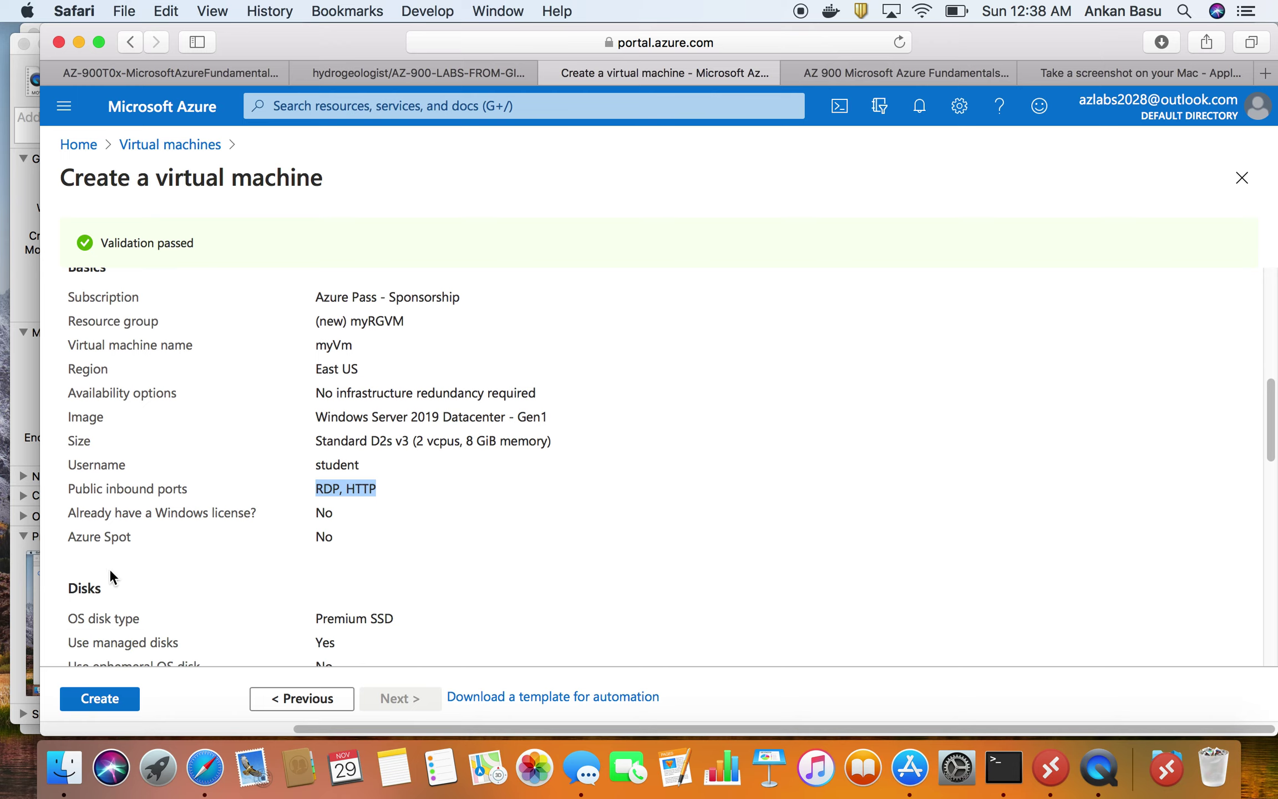
scroll(263, 567, down, 4)
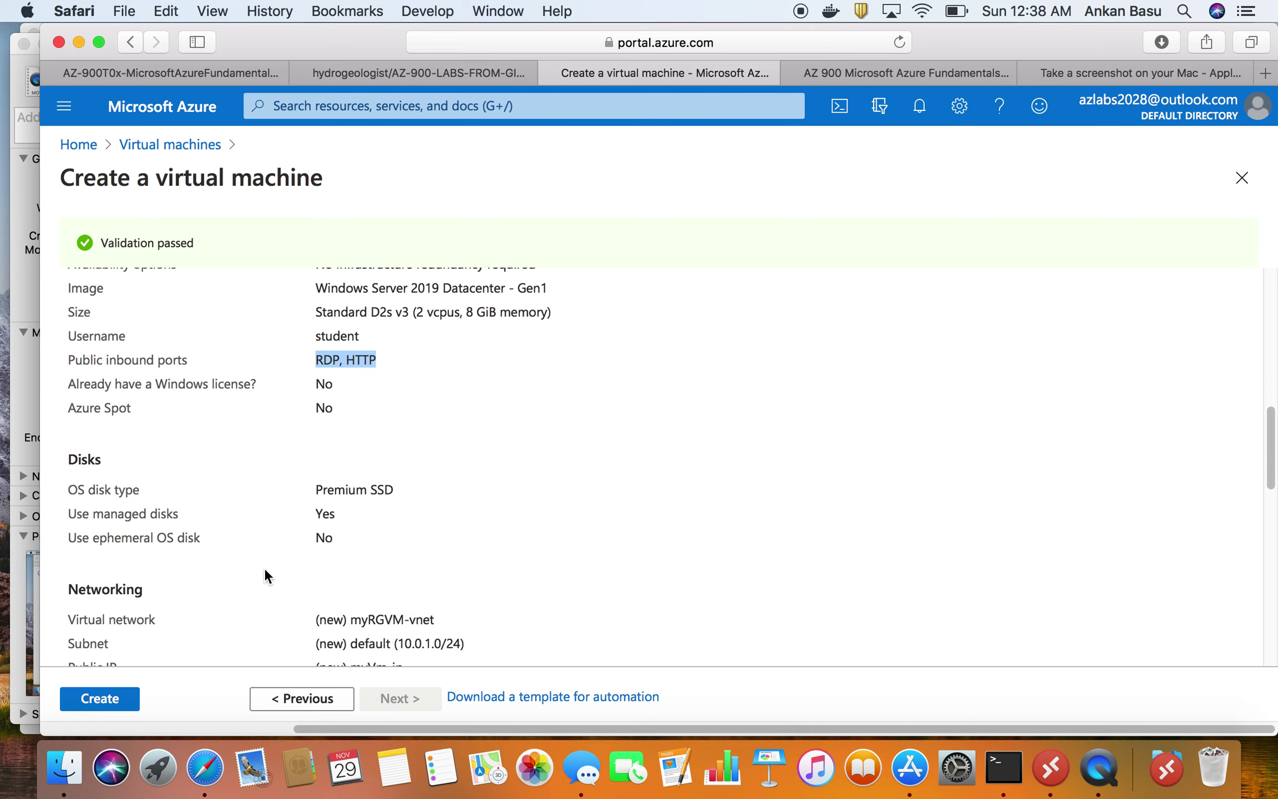
triple_click(362, 491)
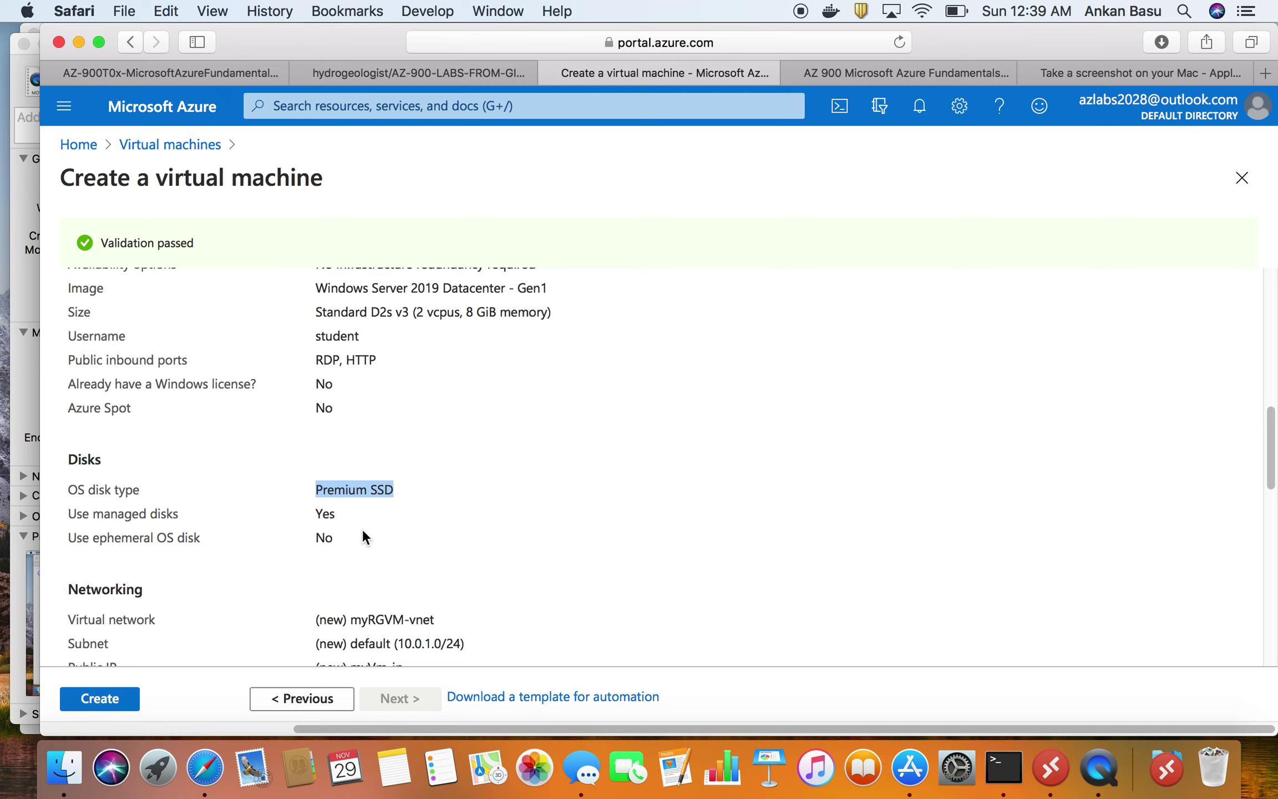
scroll(364, 533, down, 2)
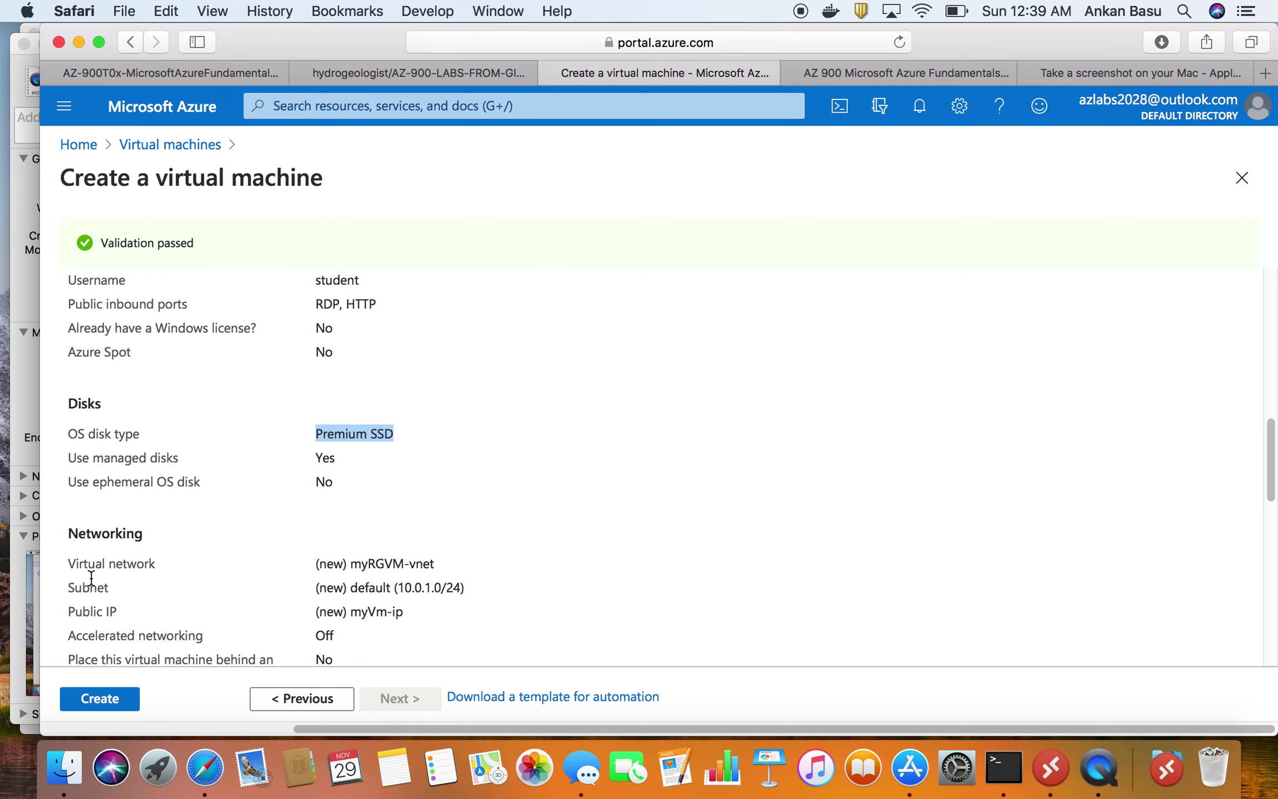
click(408, 565)
triple_click(408, 564)
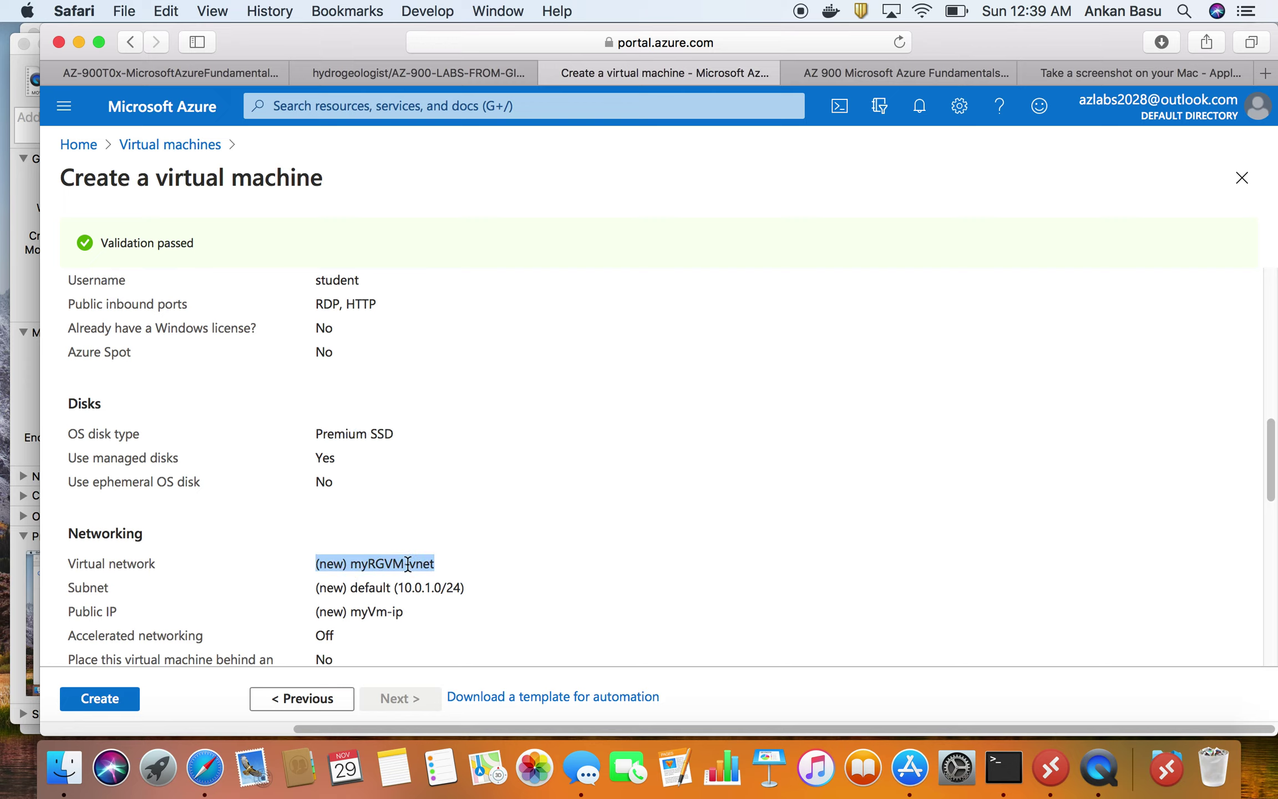
- Highlight public IP myVm-ip and the Auto-shutdown line, then review the tags
scroll(406, 564, down, 1)
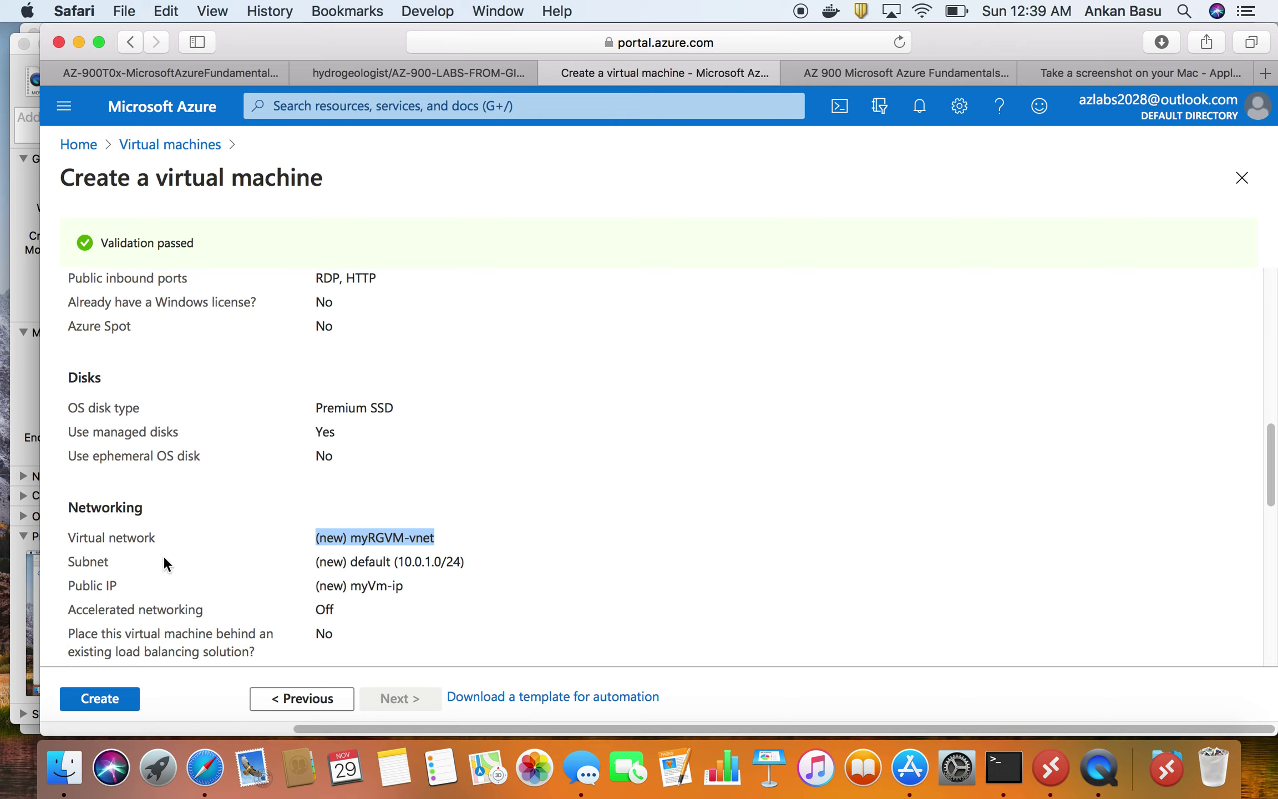
drag(351, 587, 401, 586)
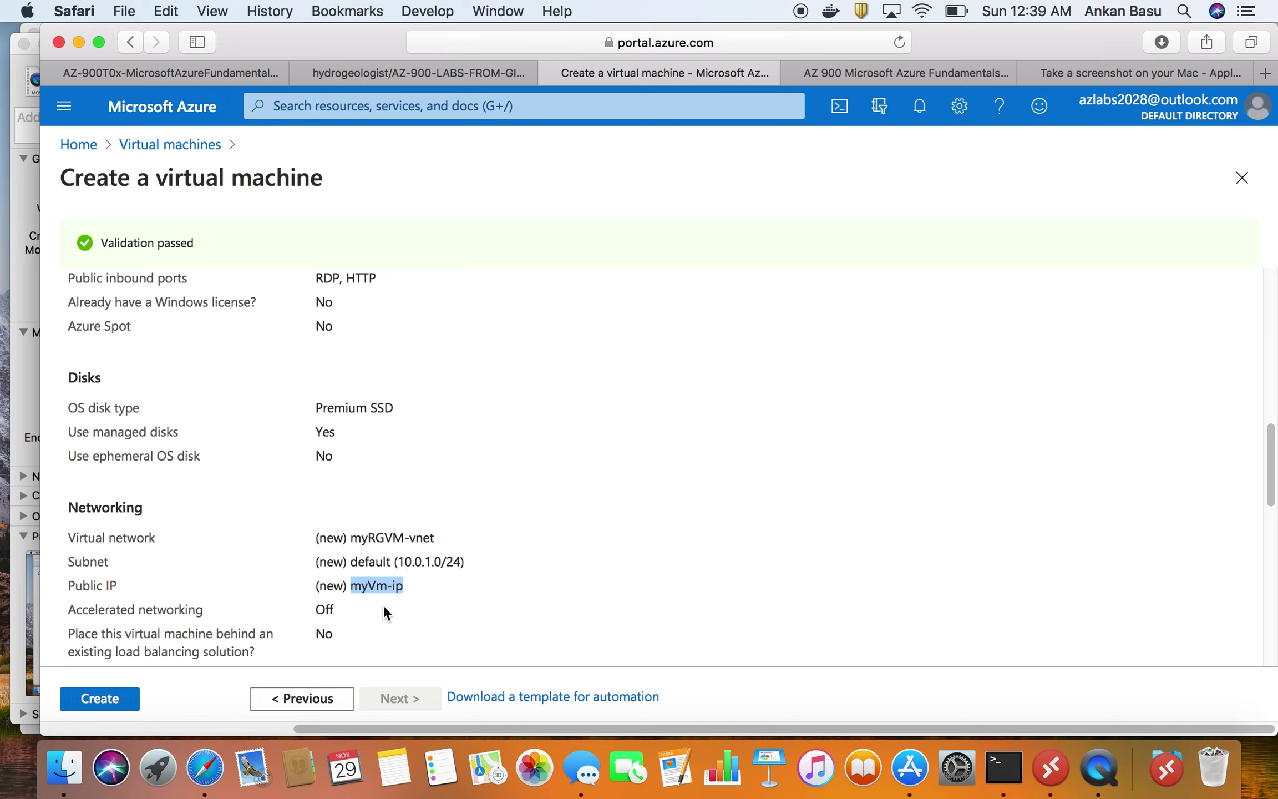
scroll(384, 608, down, 1)
scroll(383, 611, down, 10)
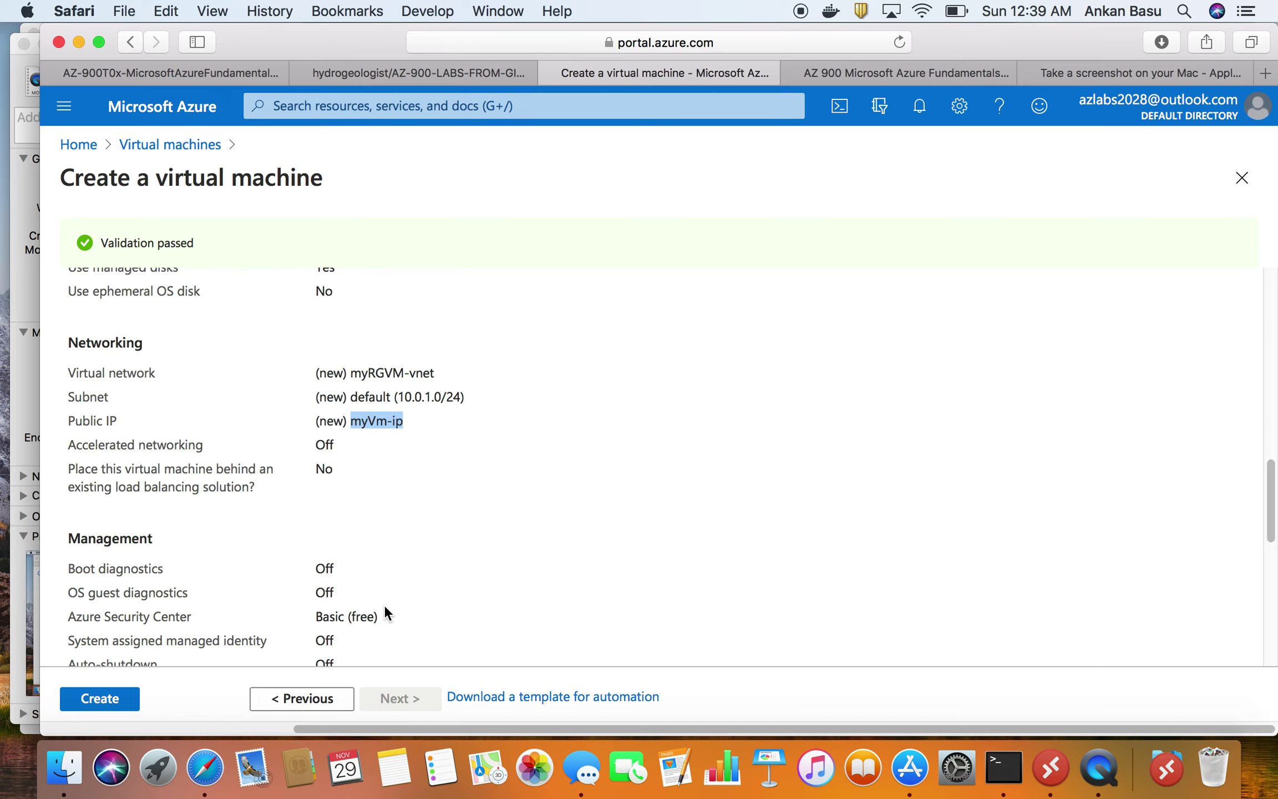
scroll(385, 591, up, 1)
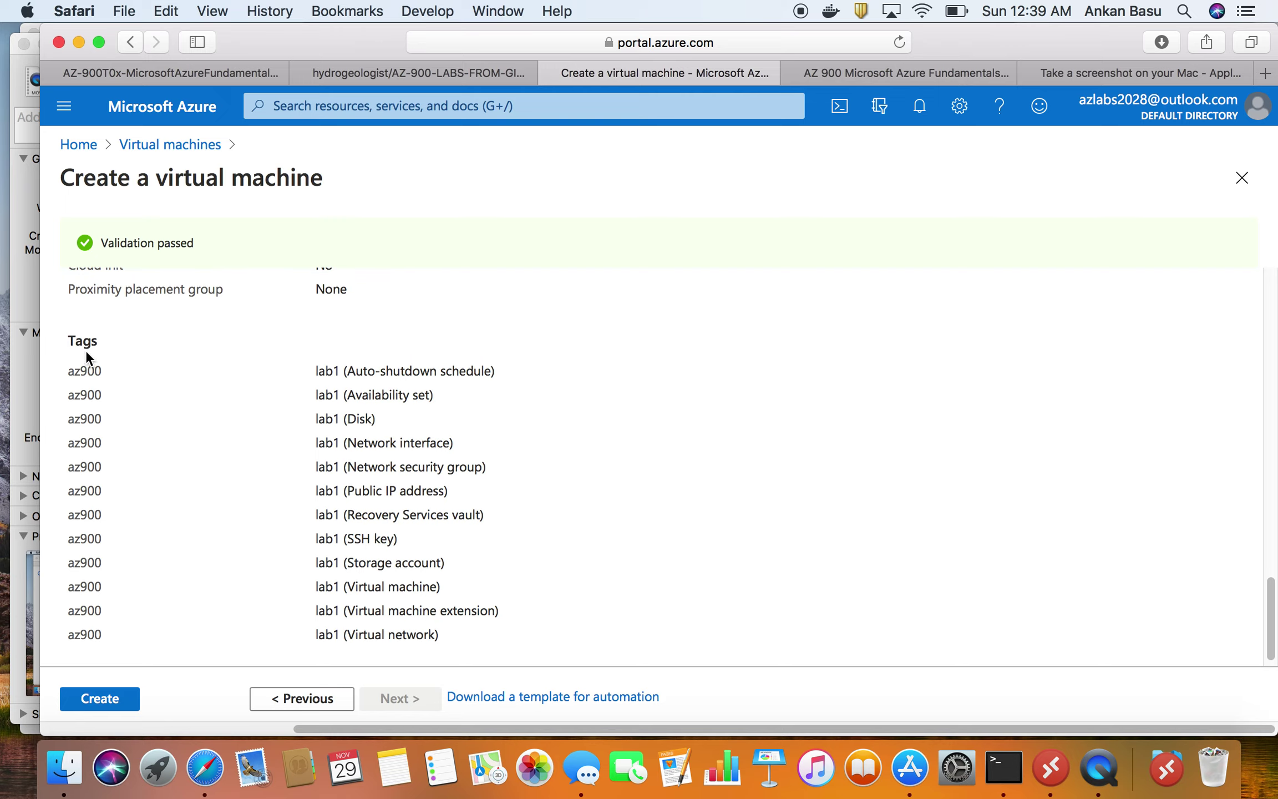
triple_click(409, 373)
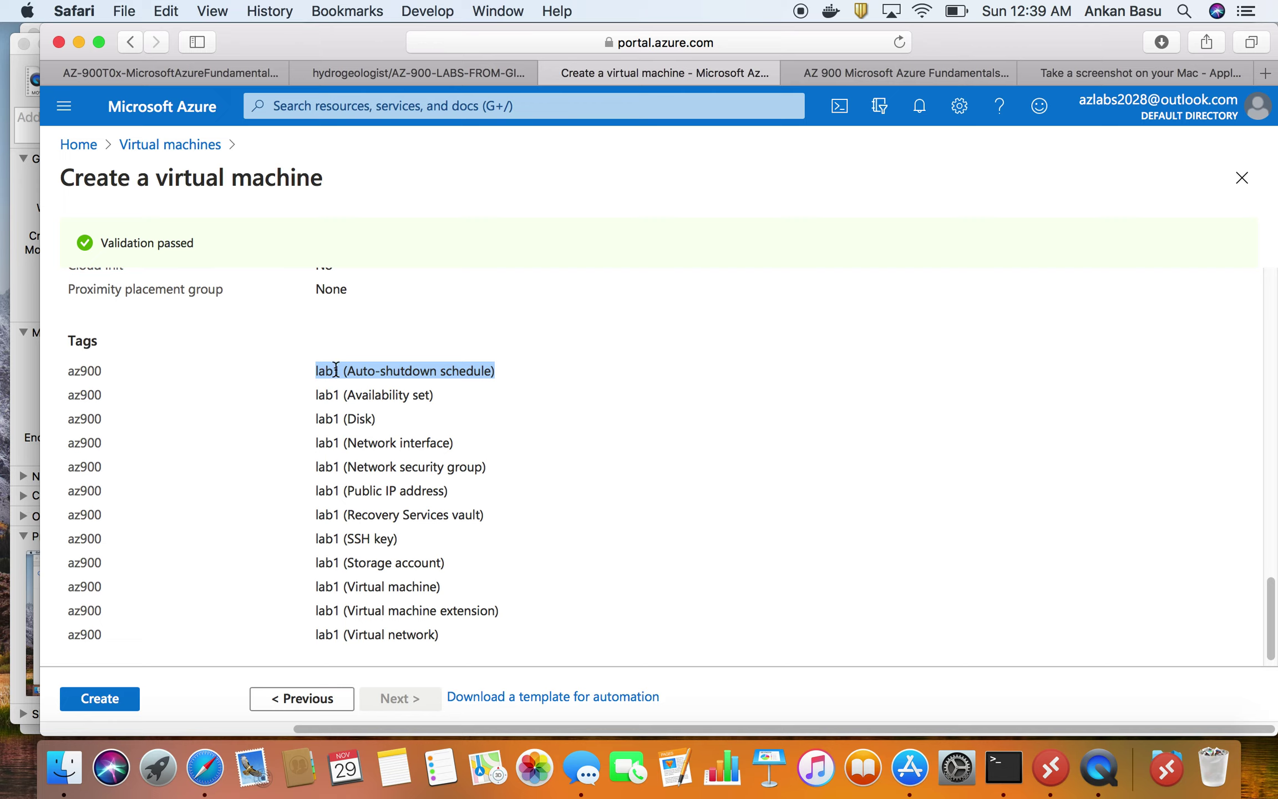
scroll(389, 610, down, 1)
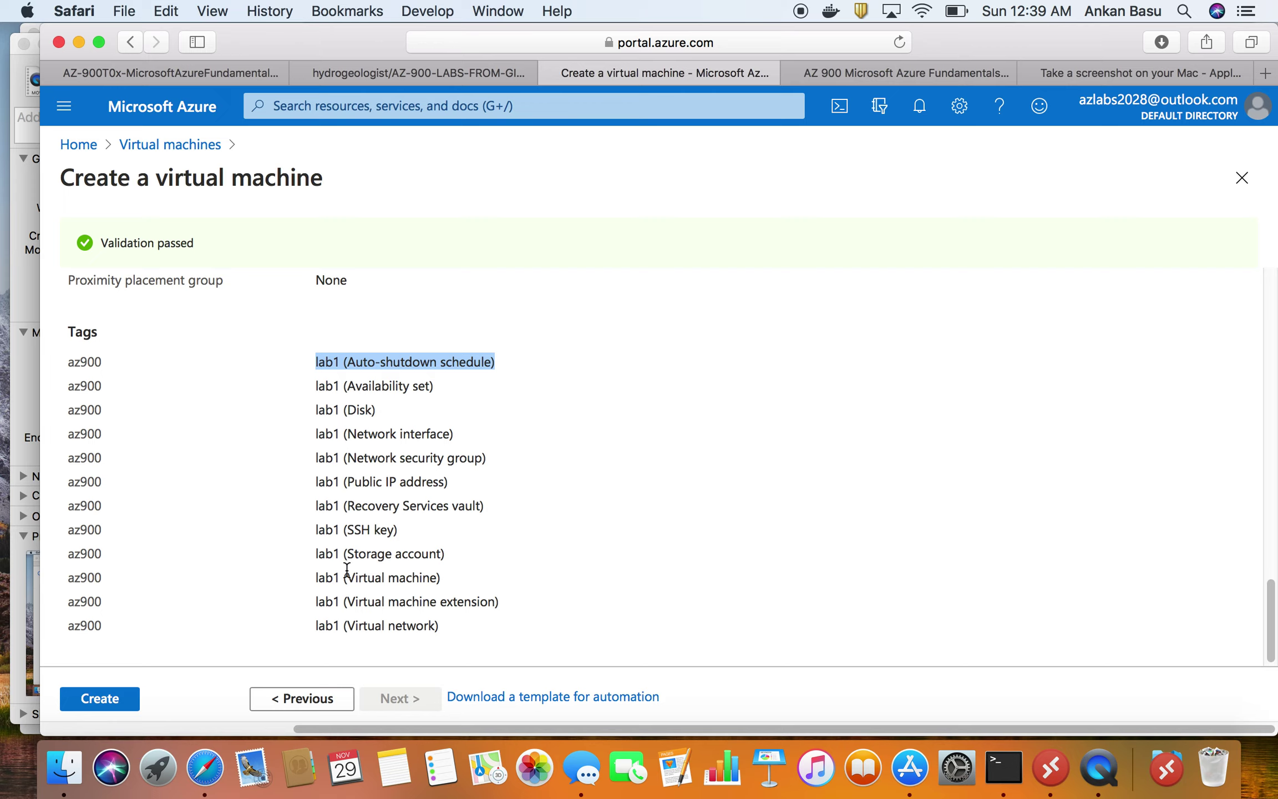
scroll(347, 568, down, 1)
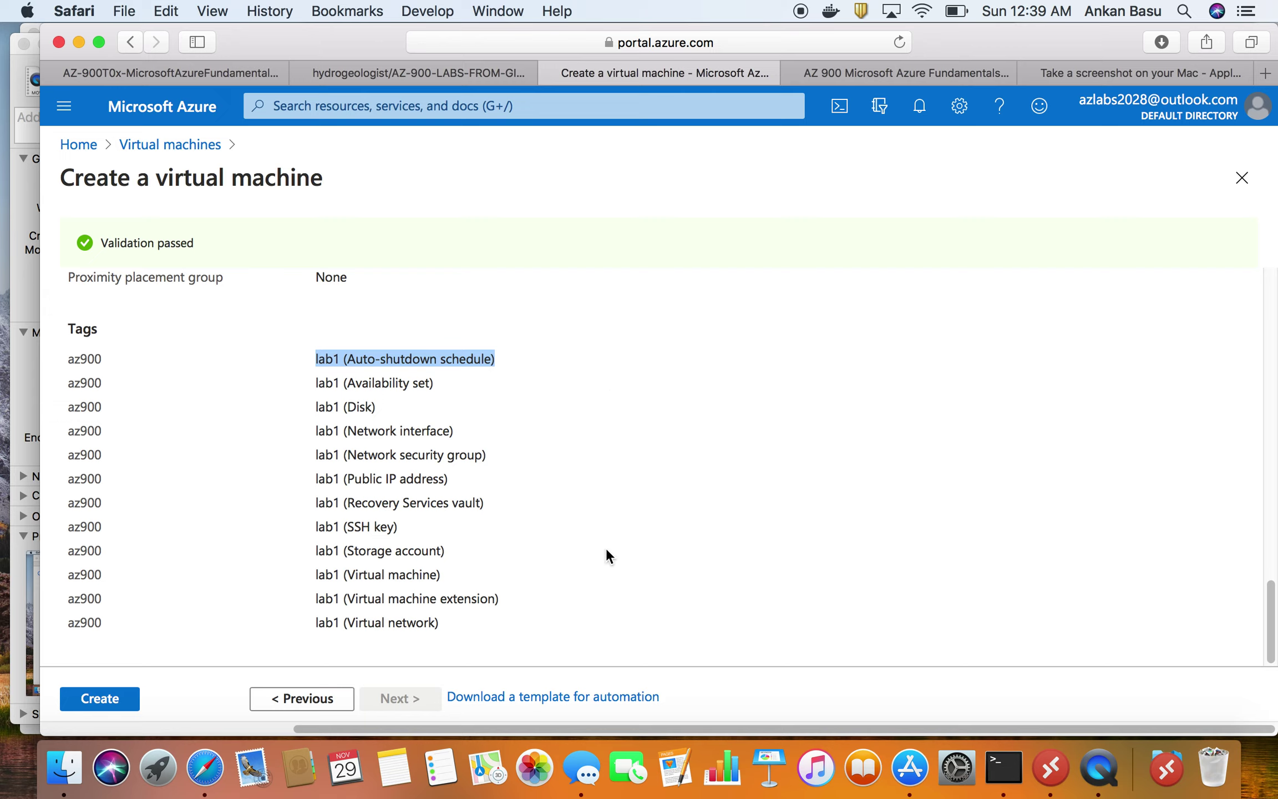
- Create the VM, decline saving the password, and check deployment notifications
click(125, 703)
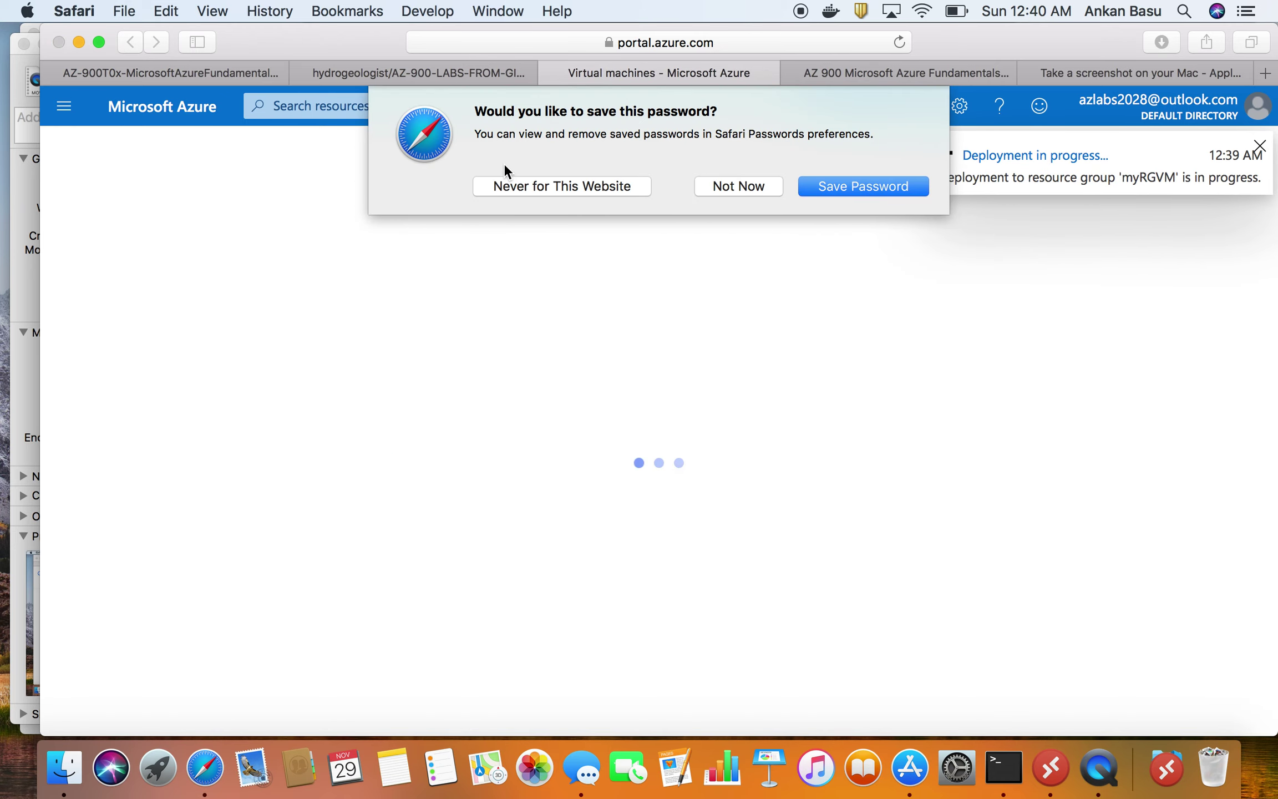
click(741, 188)
click(923, 116)
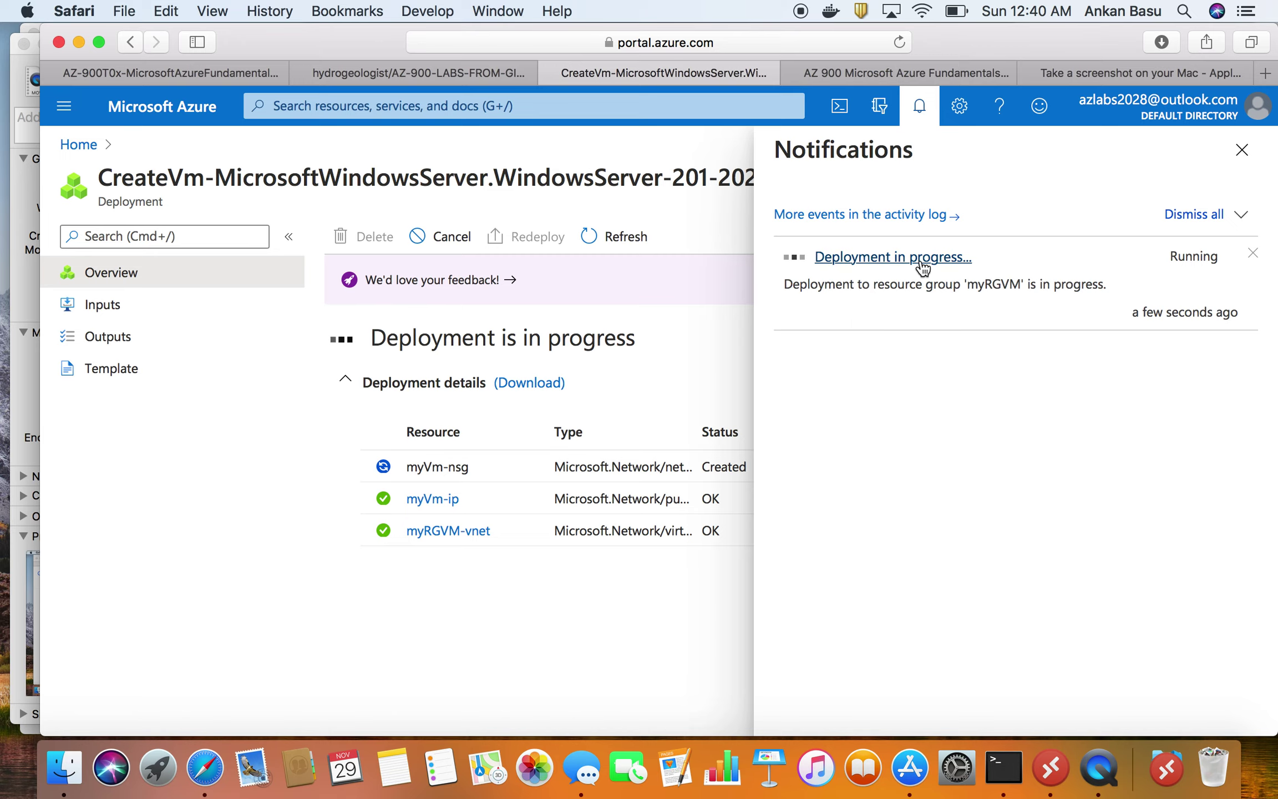
click(1241, 149)
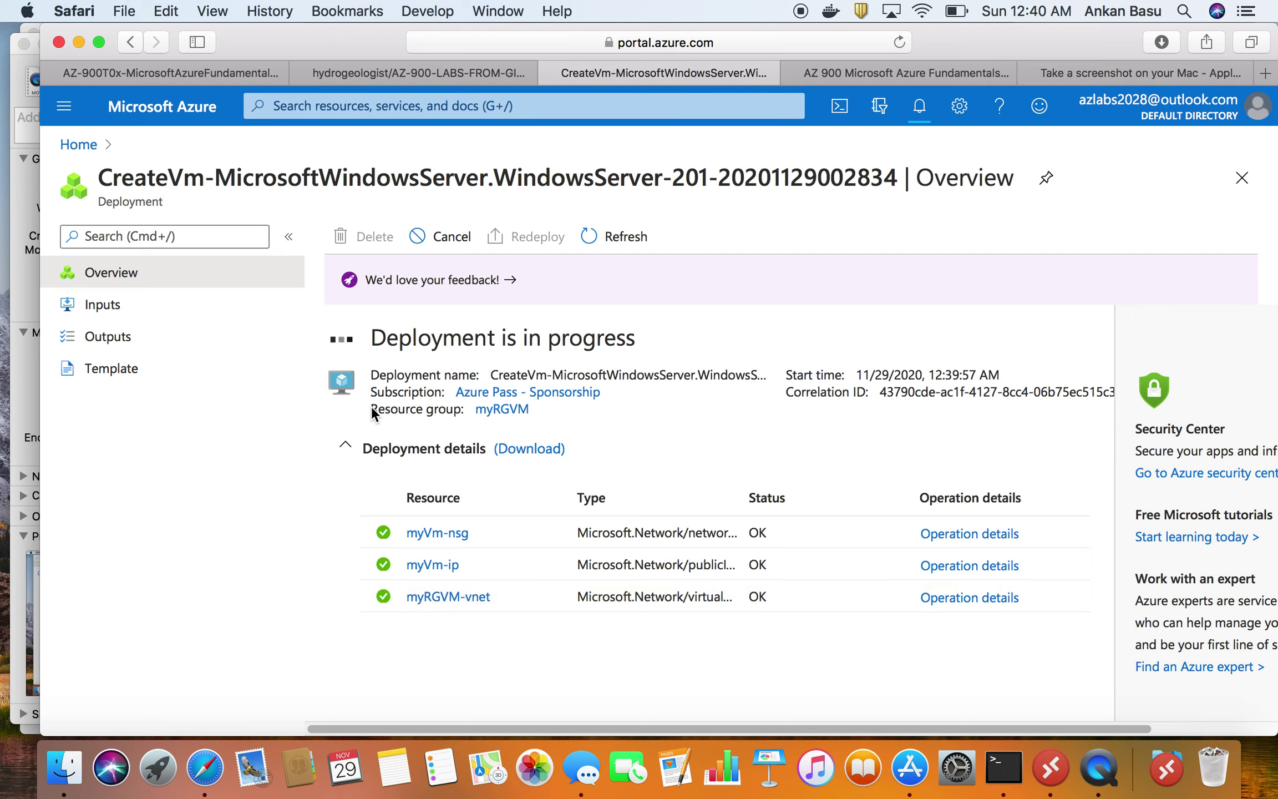
- Open resource group myRGVM's deployments and confirm the VM deployment is complete
drag(371, 409, 463, 411)
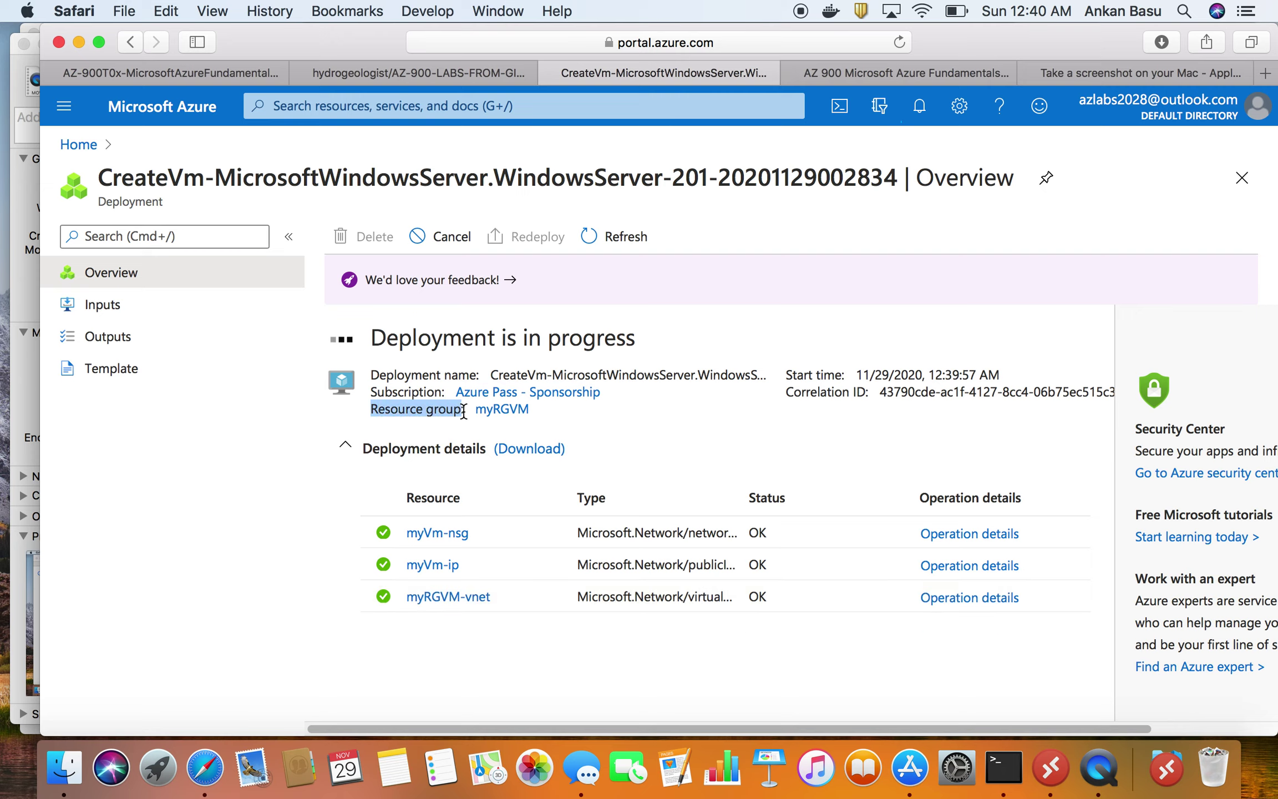
click(501, 410)
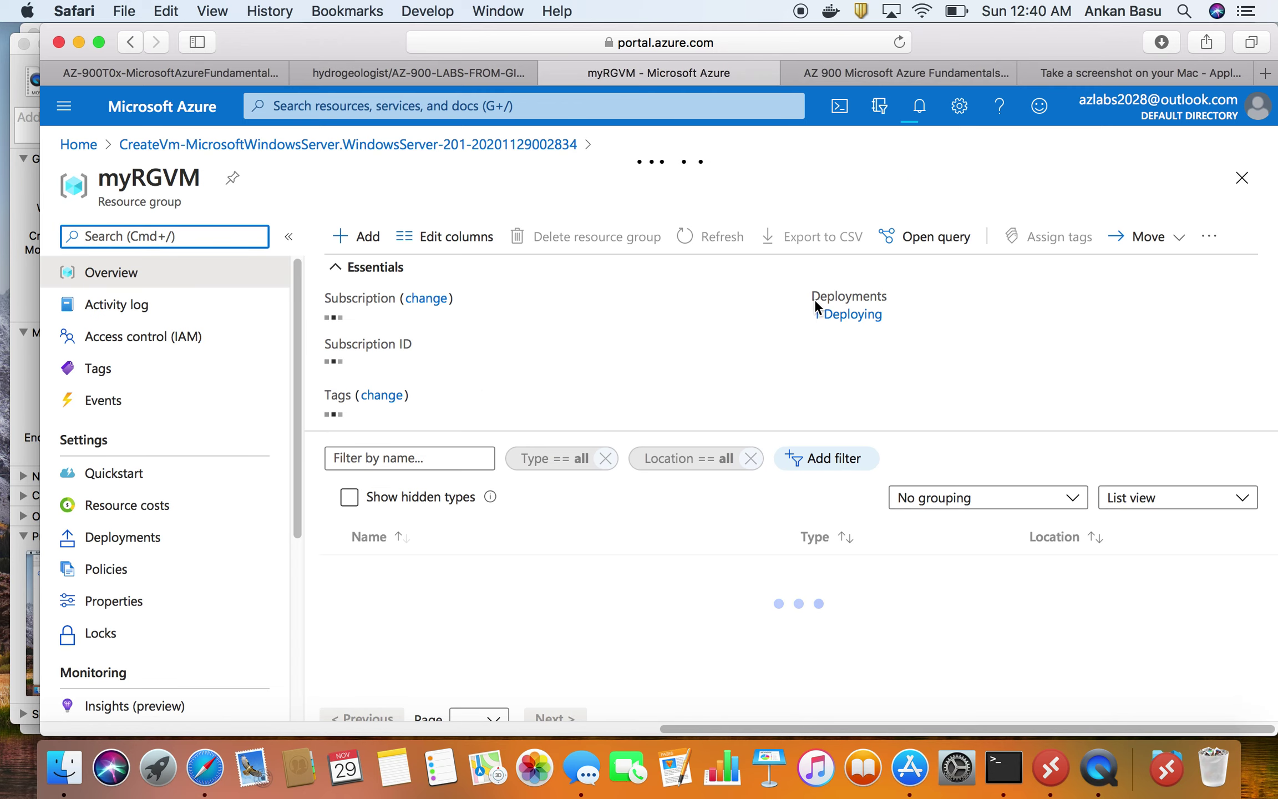
double_click(881, 296)
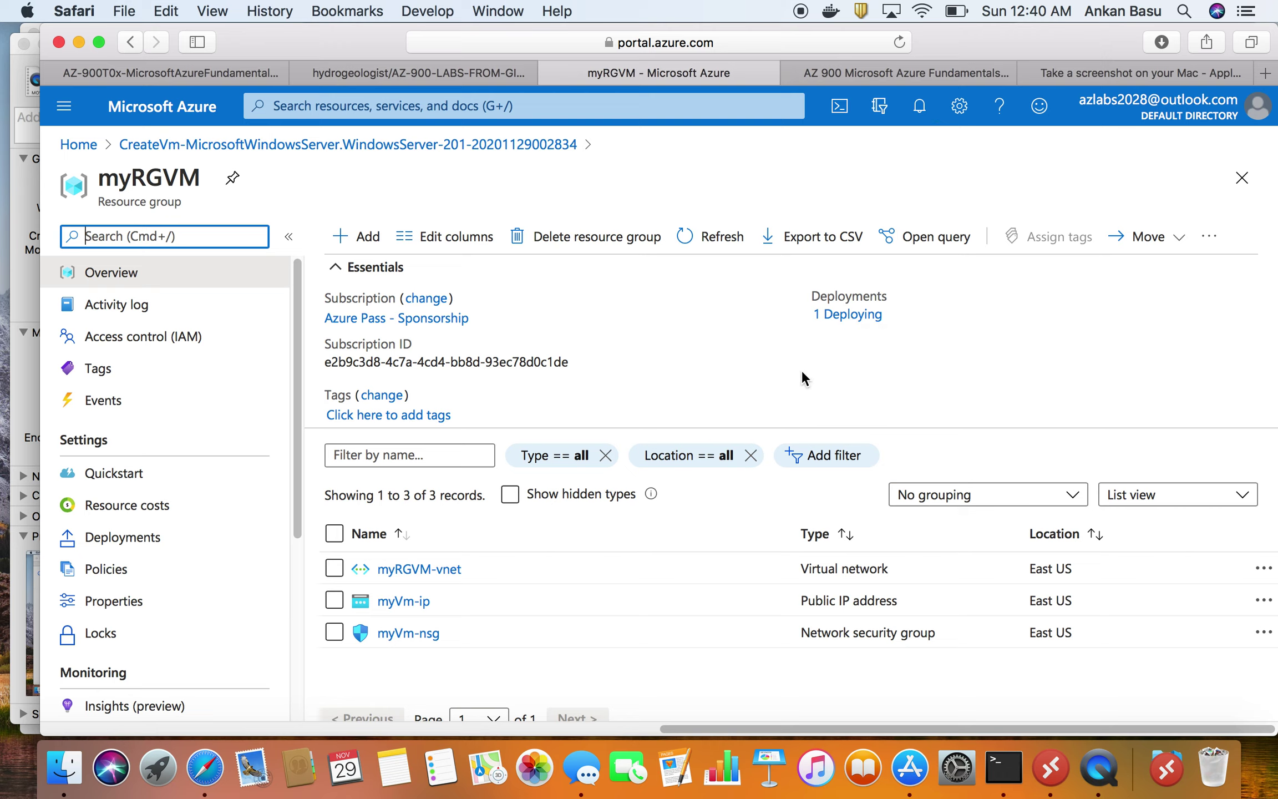
click(842, 319)
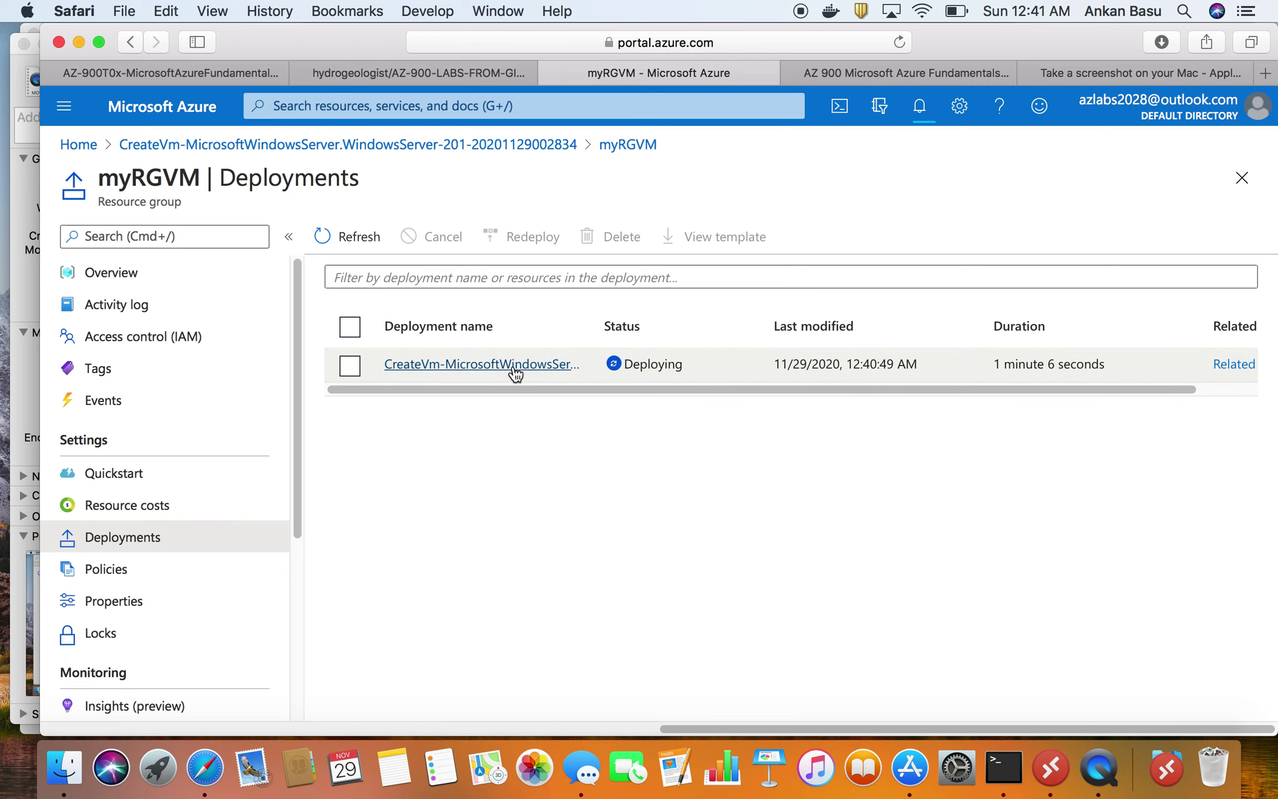
click(521, 366)
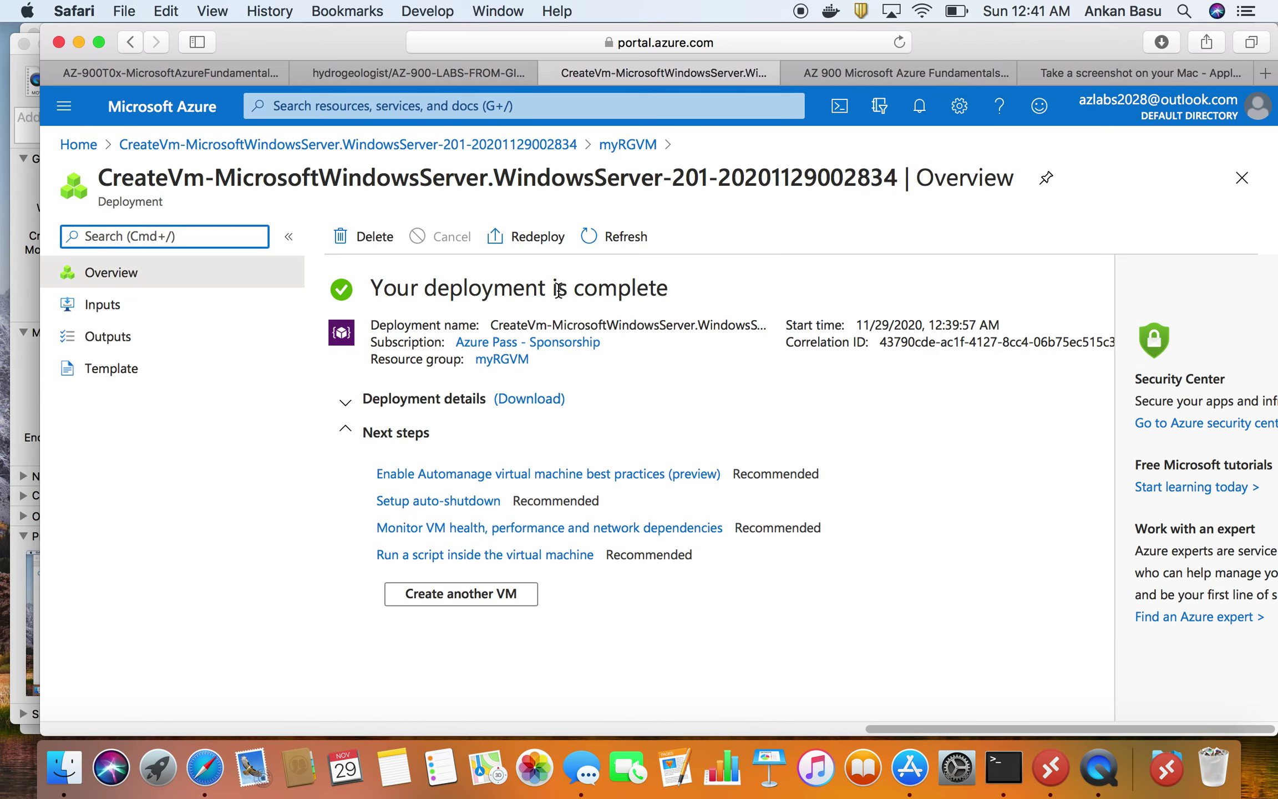
click(376, 279)
drag(376, 279, 665, 281)
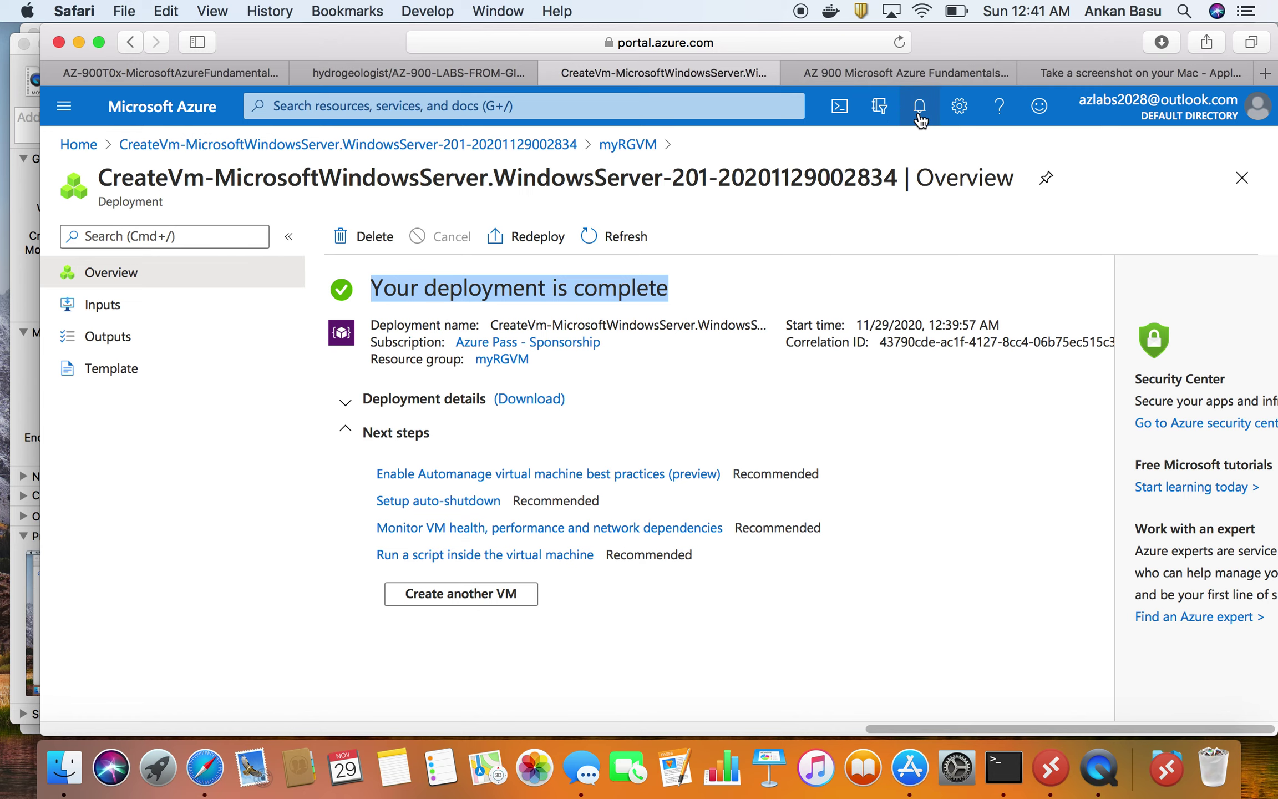
- Go to the myVm resource from notifications and highlight its name and Virtual machine subtitle
click(920, 119)
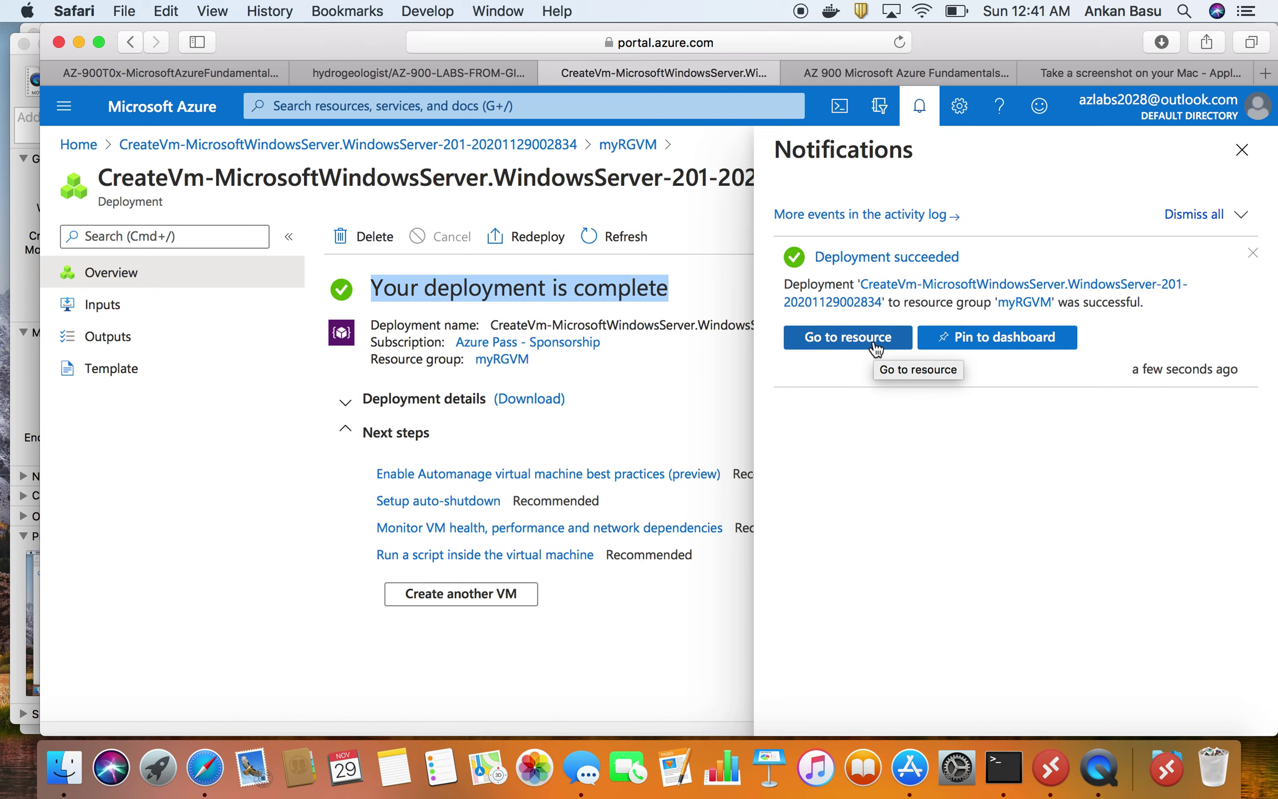
click(837, 345)
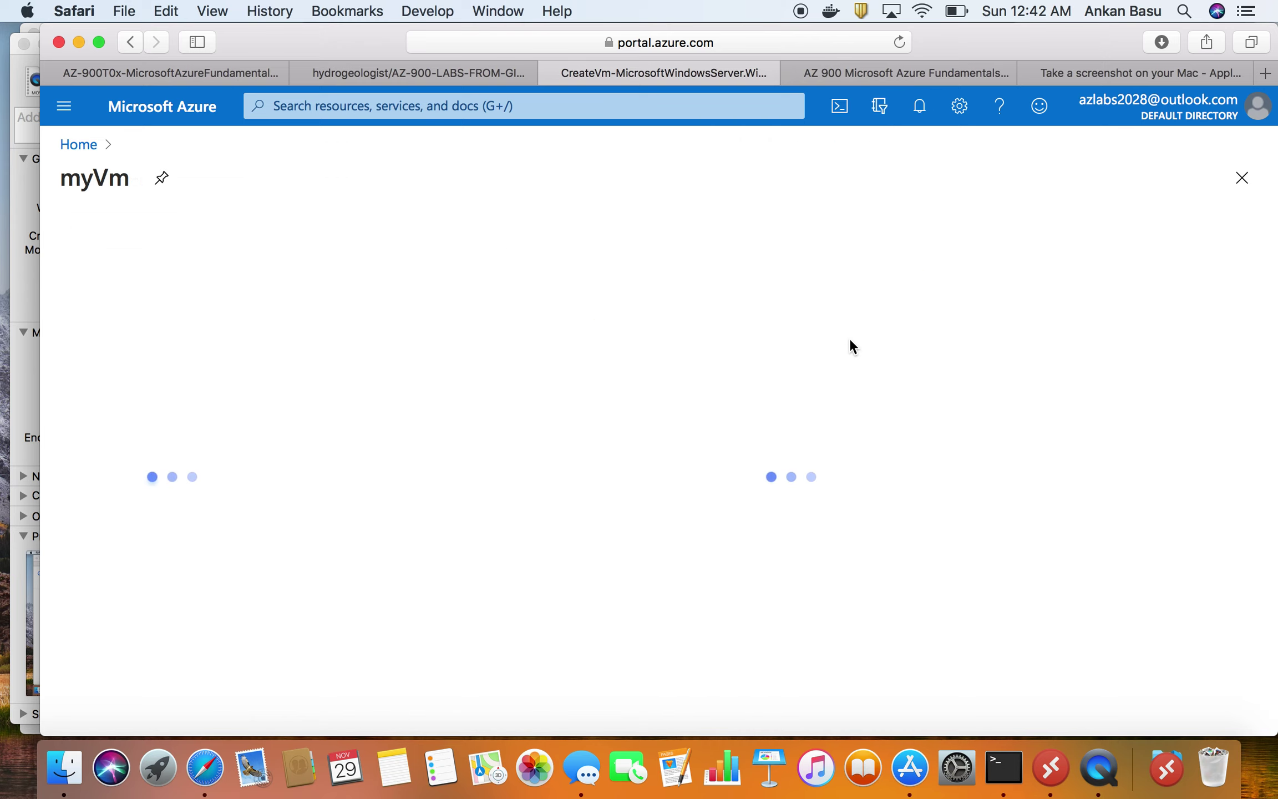
drag(170, 178, 101, 180)
double_click(142, 201)
triple_click(142, 201)
click(110, 178)
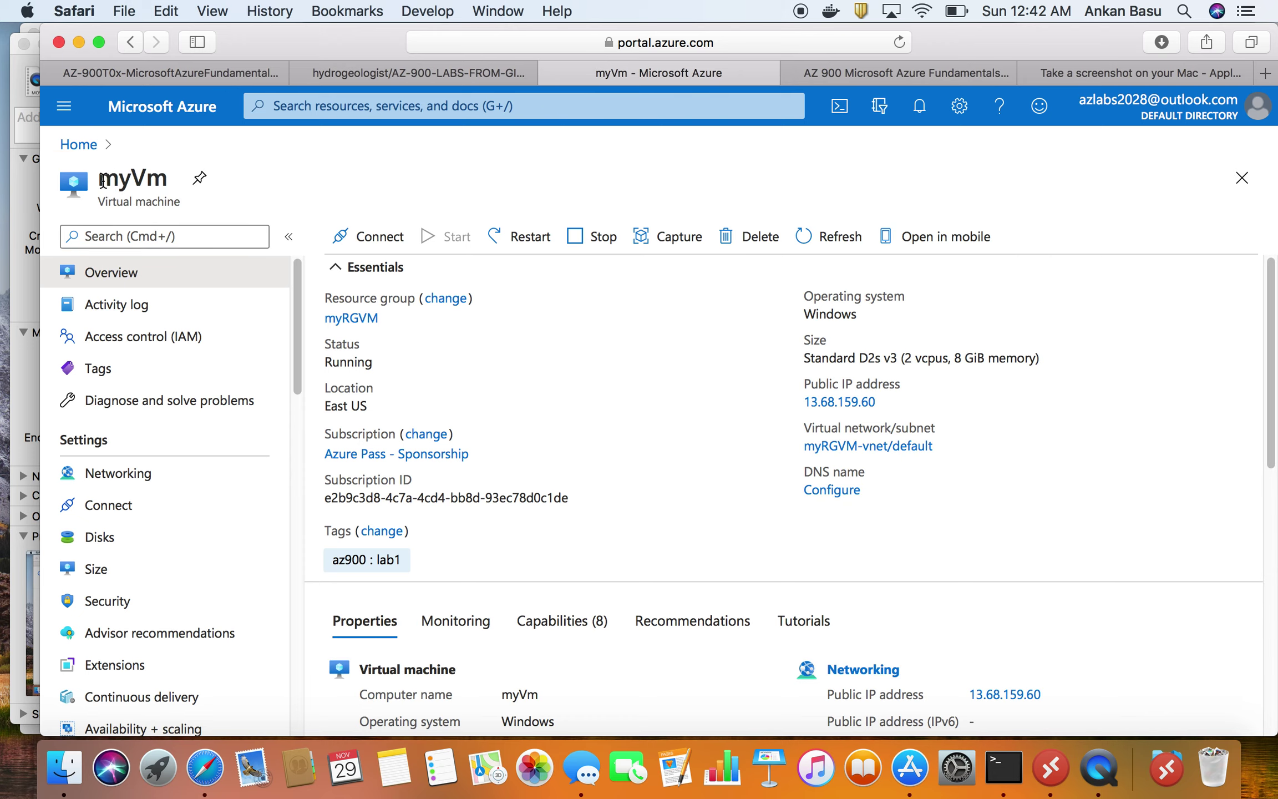
drag(98, 178, 164, 178)
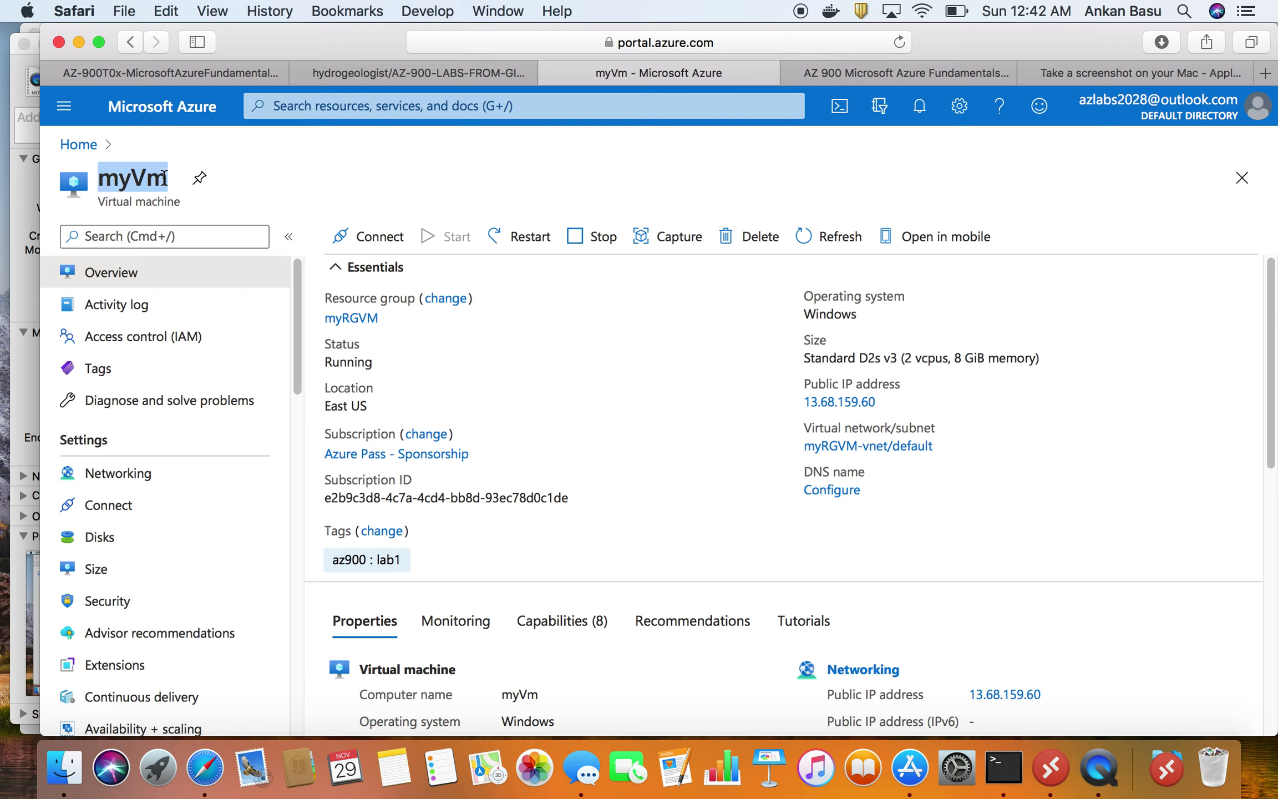
triple_click(136, 201)
click(121, 205)
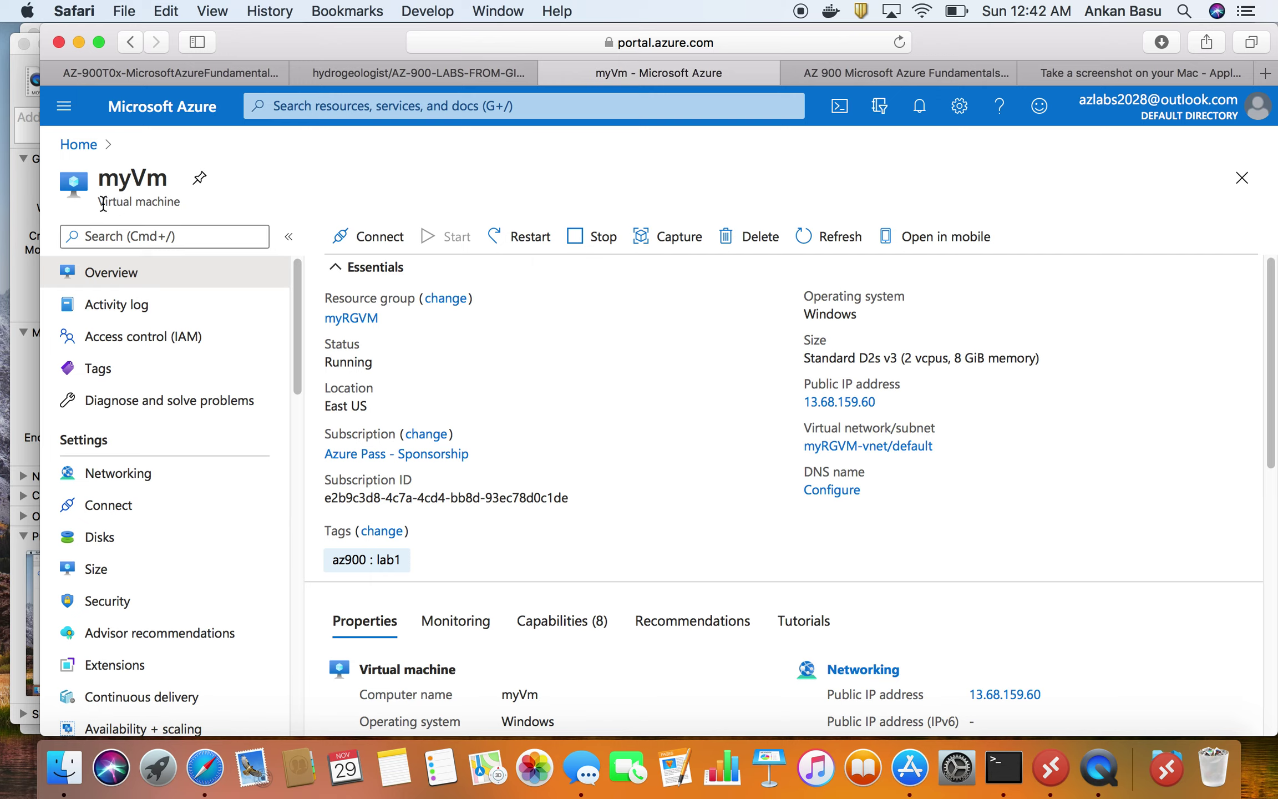
drag(102, 203, 181, 201)
- Review myVm's Running status, East US location, Windows OS and Standard D2s v3 size
double_click(352, 362)
triple_click(348, 400)
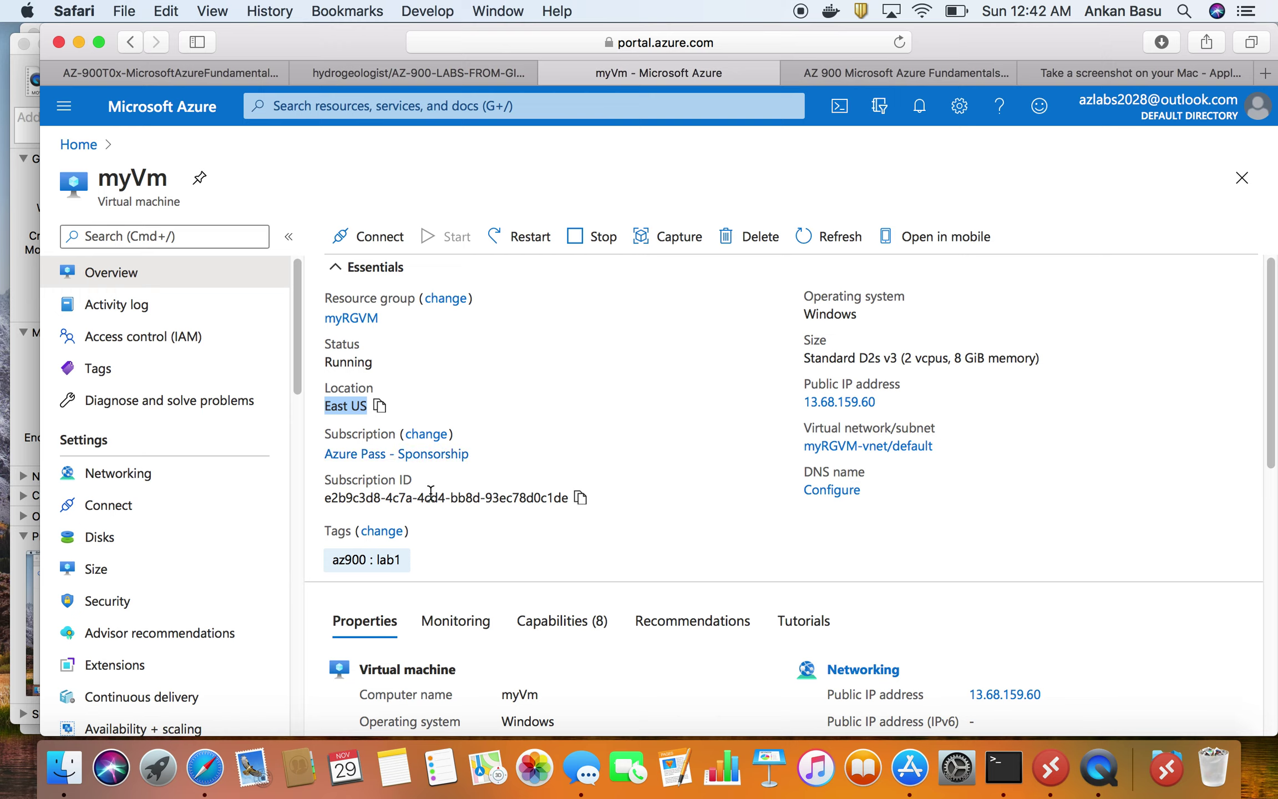
double_click(843, 312)
double_click(888, 357)
triple_click(888, 357)
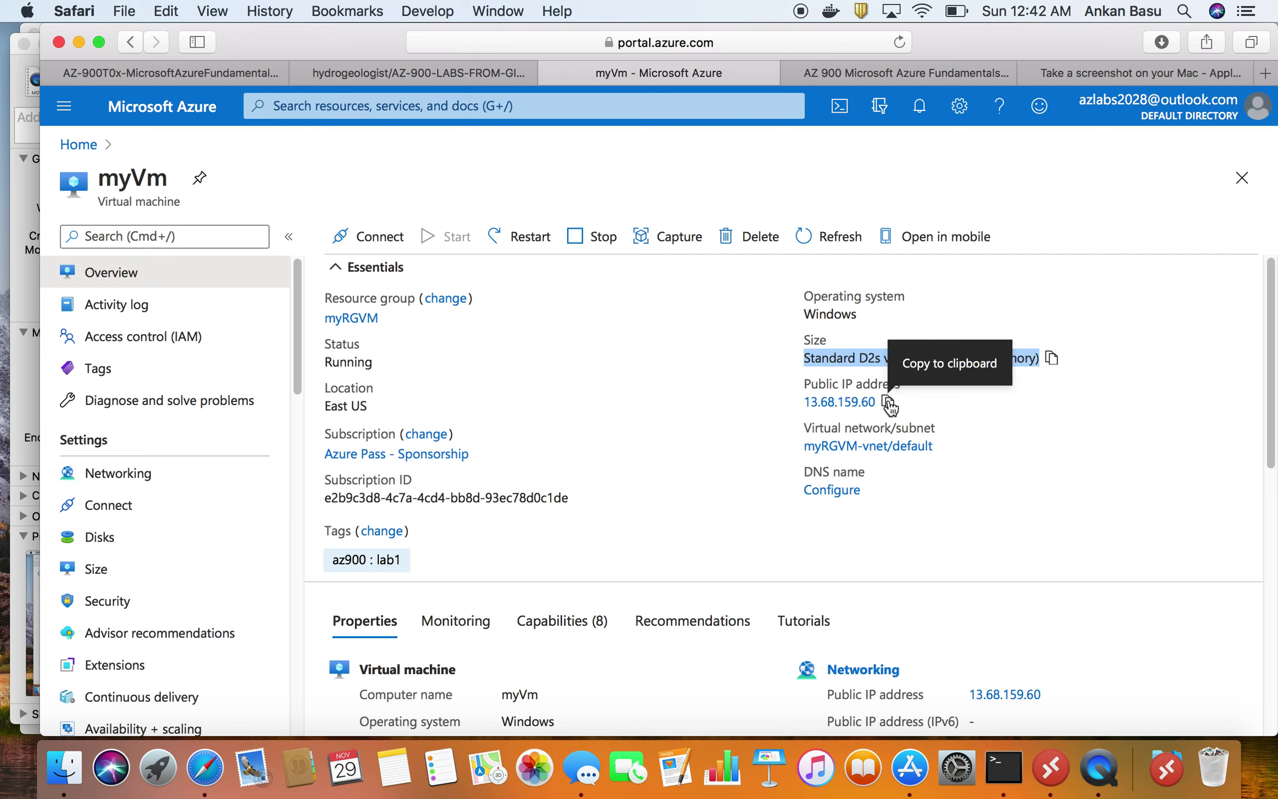
scroll(924, 505, down, 1)
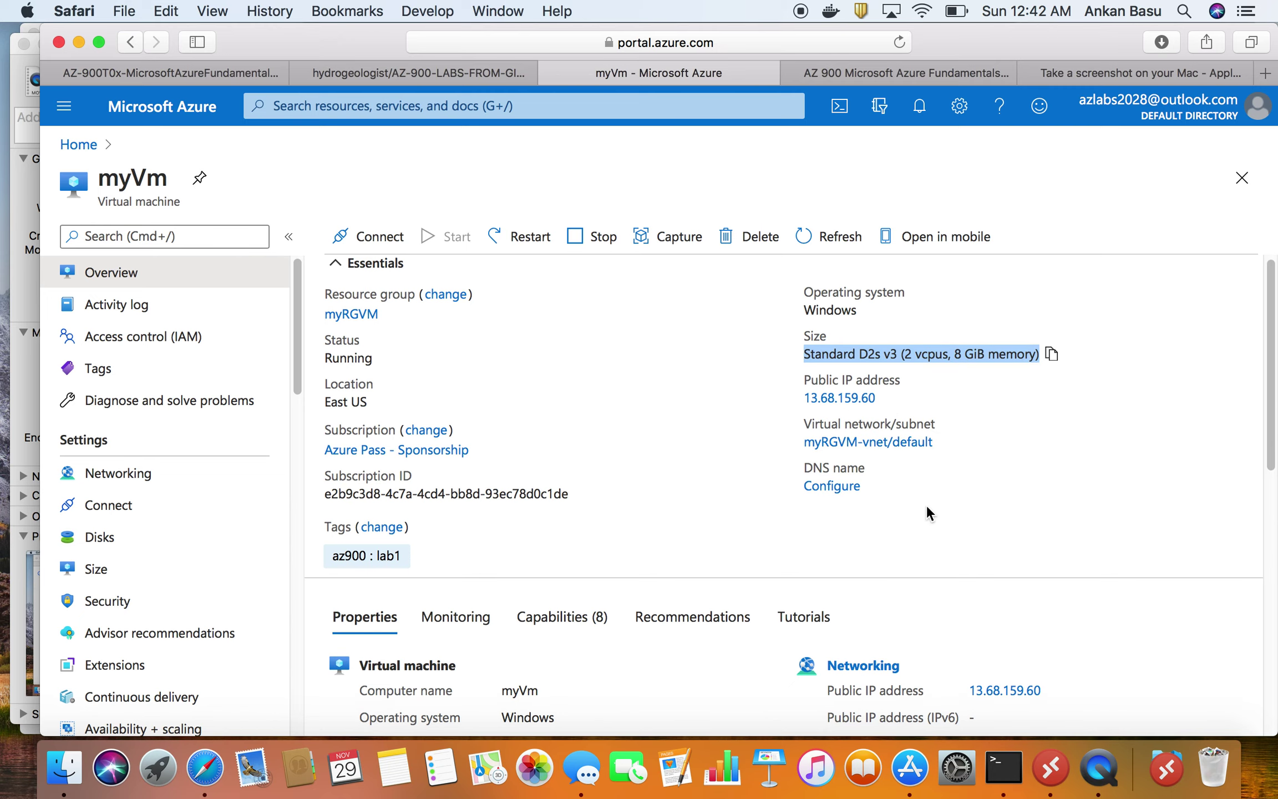
scroll(926, 503, down, 5)
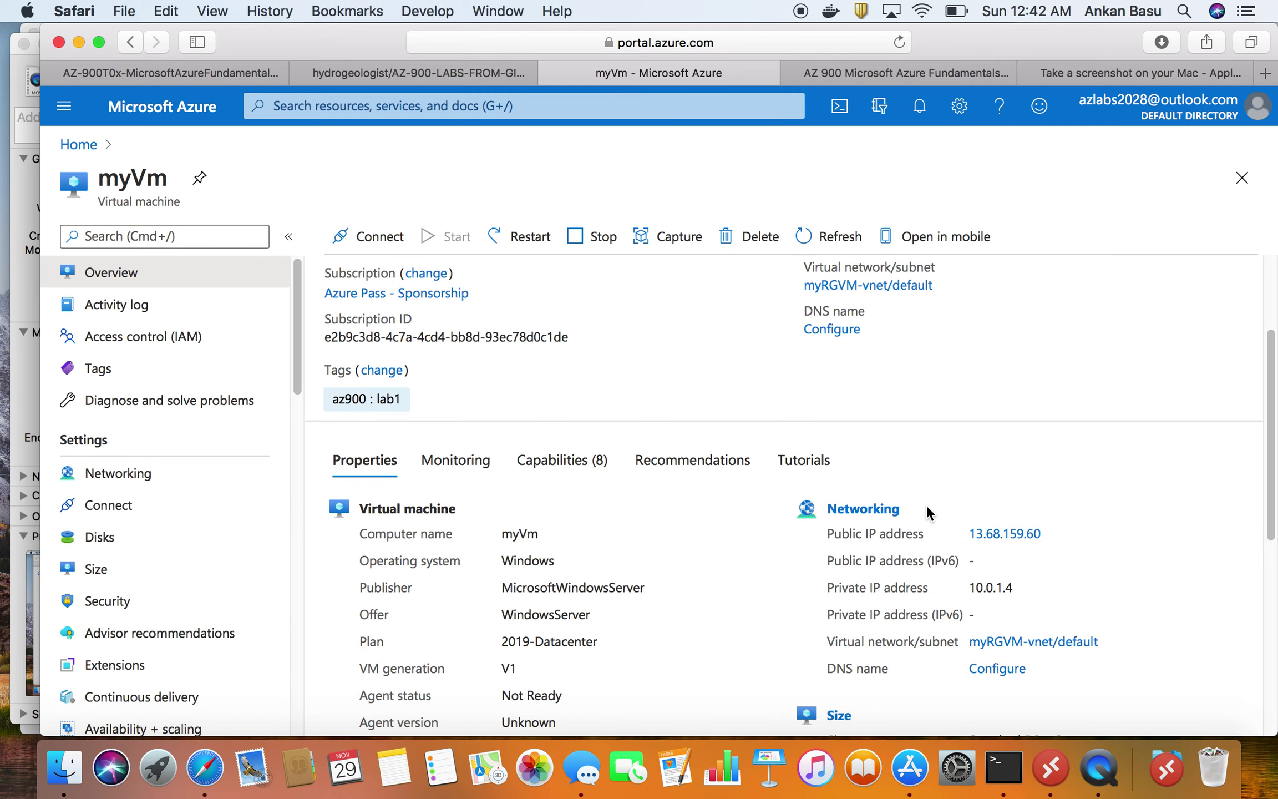
scroll(693, 566, down, 1)
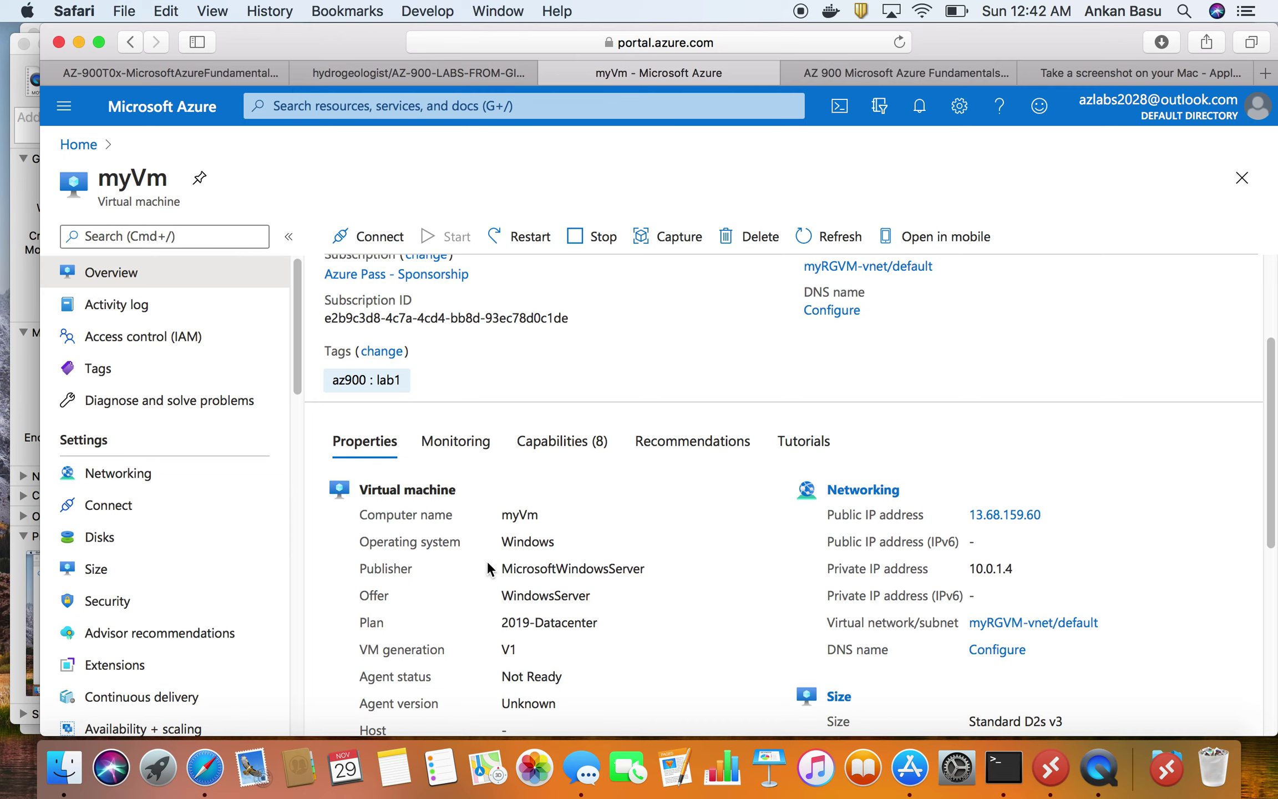
scroll(431, 619, up, 6)
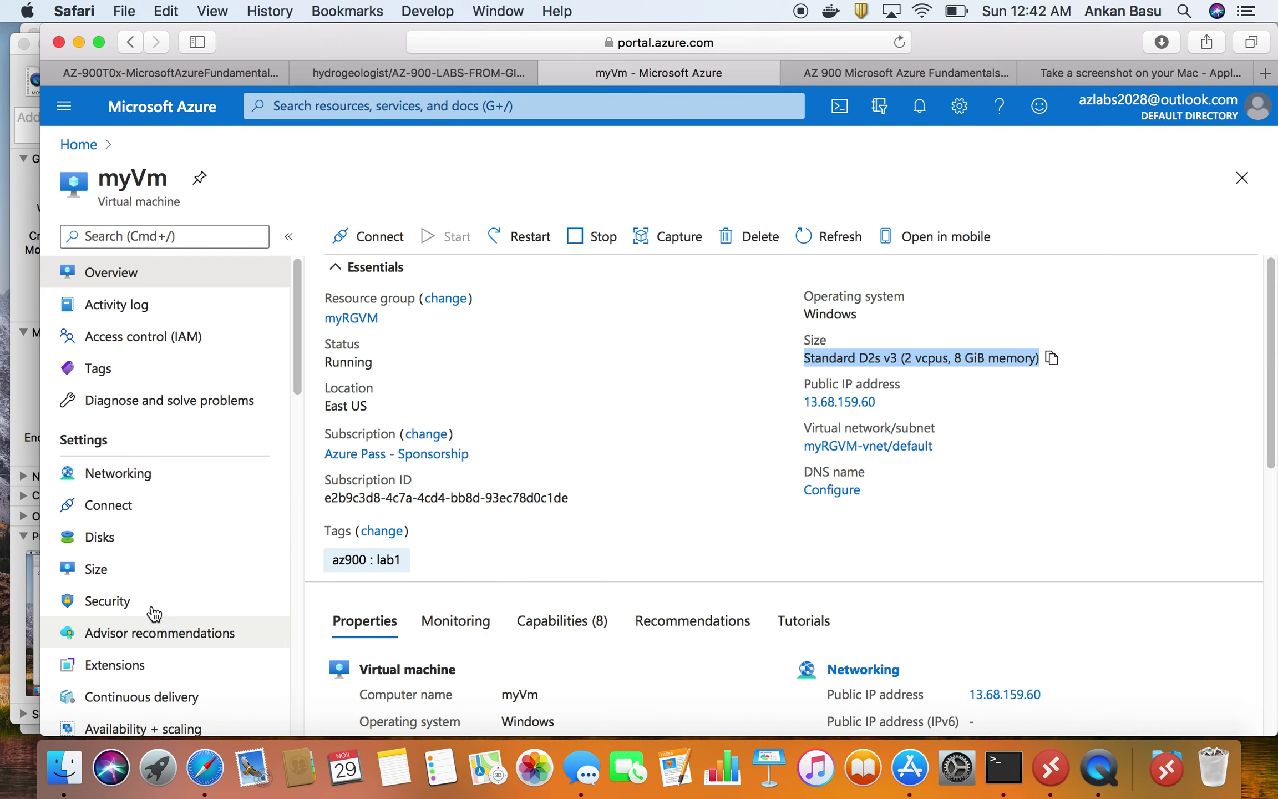
scroll(154, 613, down, 10)
scroll(142, 533, up, 8)
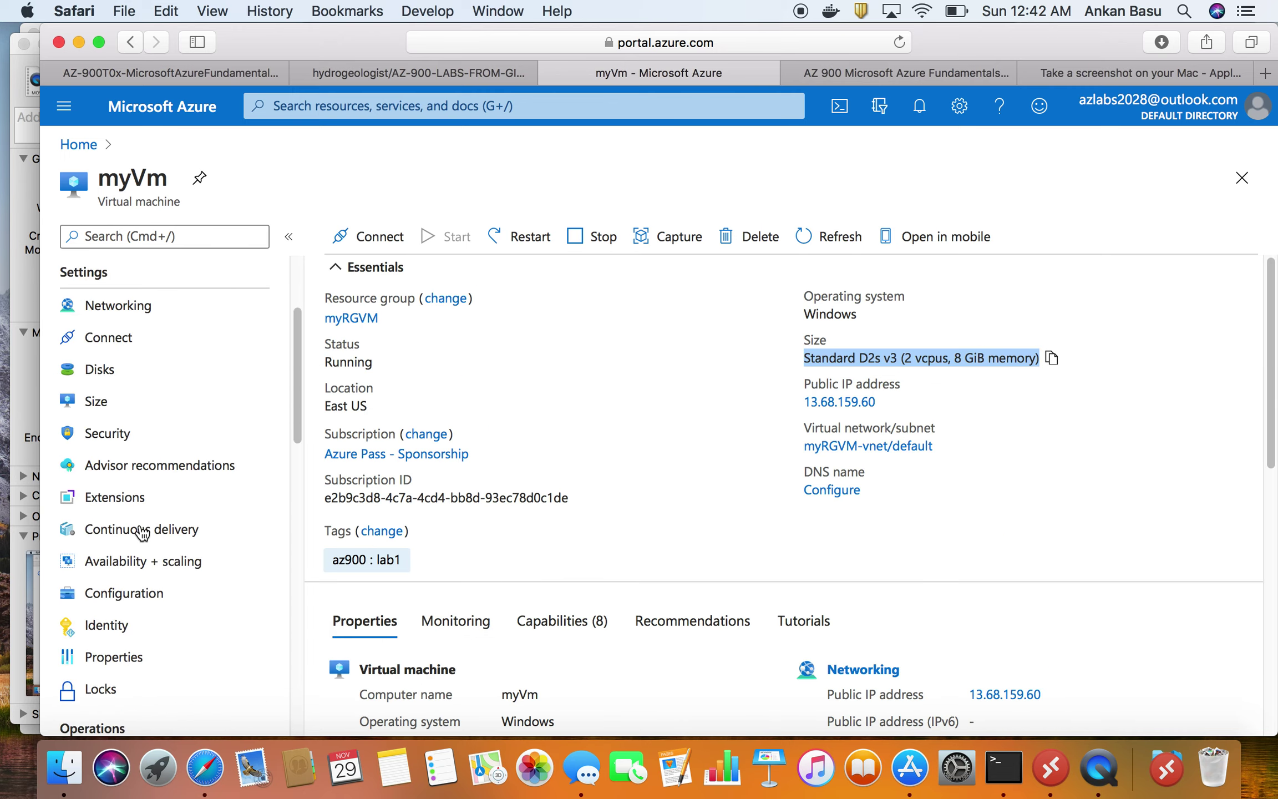
scroll(143, 532, up, 3)
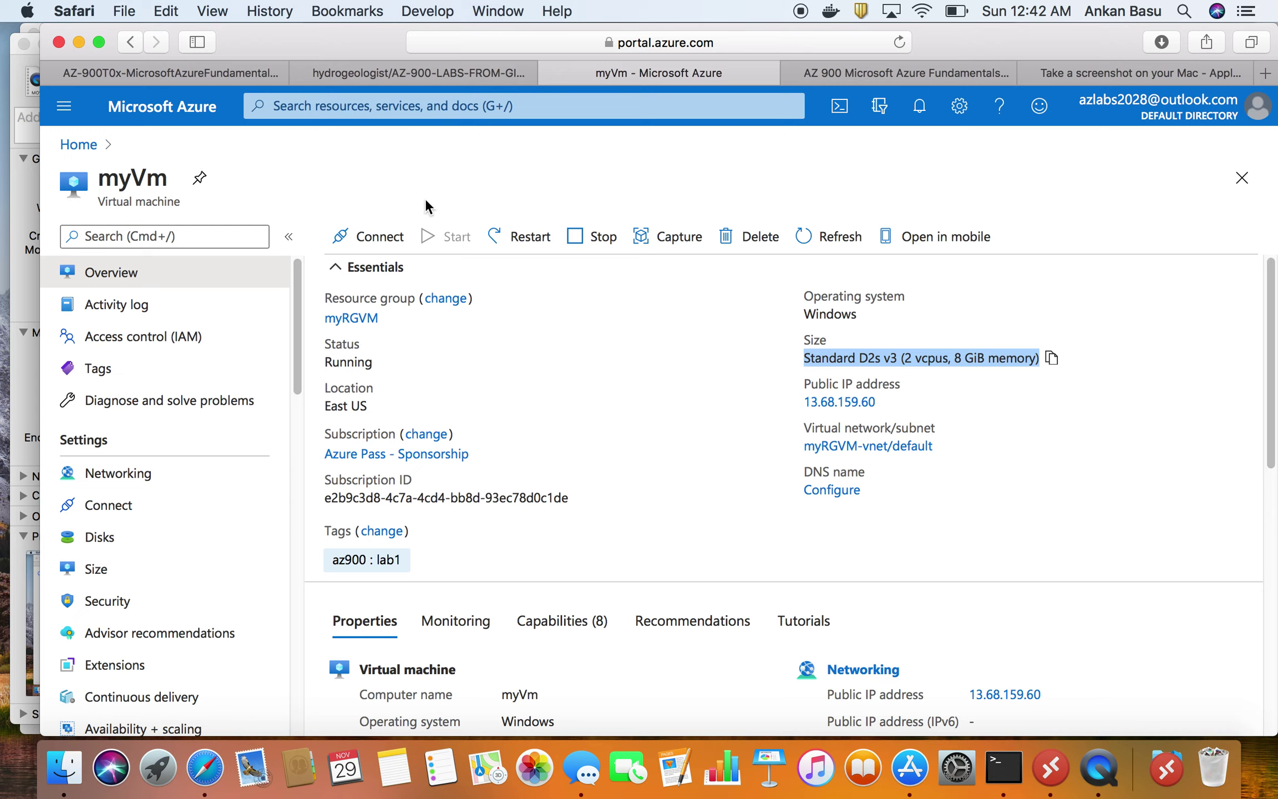
- Read lab Task 2's RDP connection steps, scrolling down to Task 3's web server section
click(217, 75)
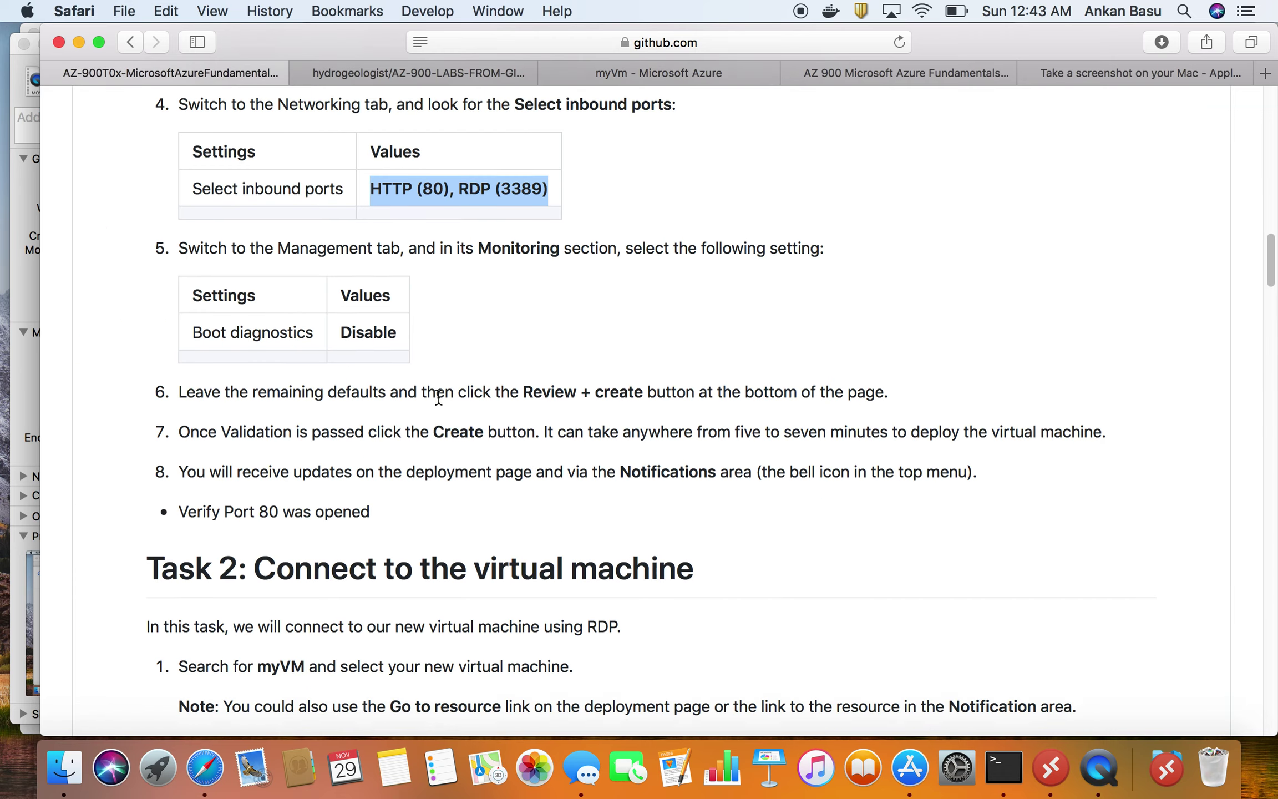
scroll(439, 397, down, 2)
scroll(381, 481, up, 15)
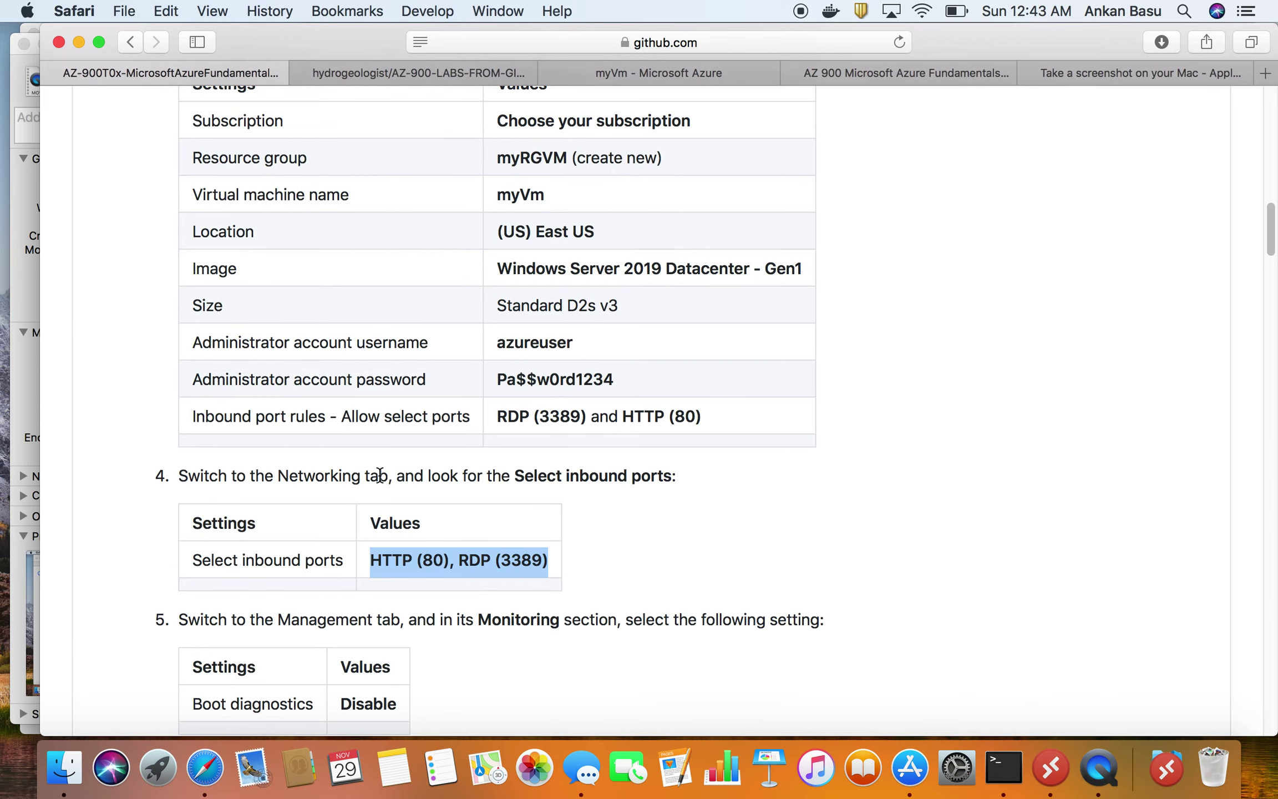
scroll(381, 479, down, 20)
scroll(383, 481, down, 1)
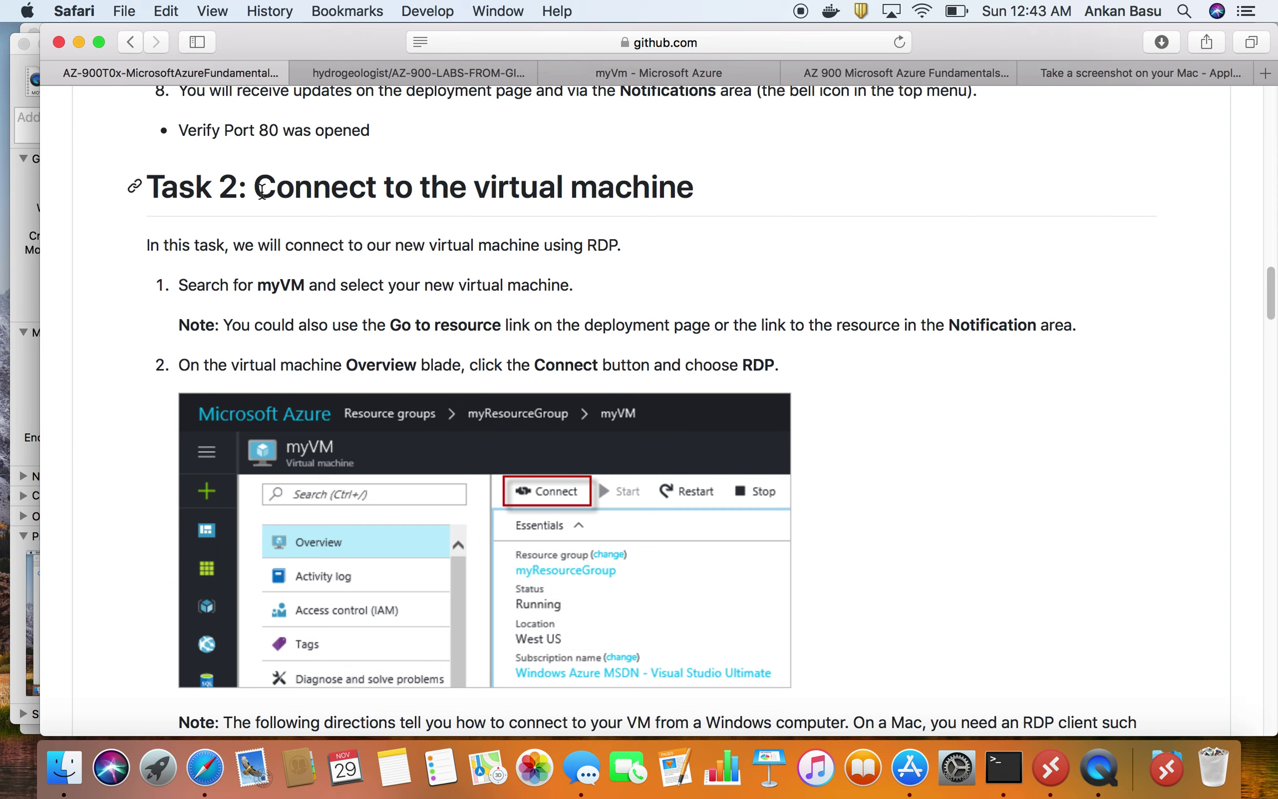
drag(259, 188, 702, 189)
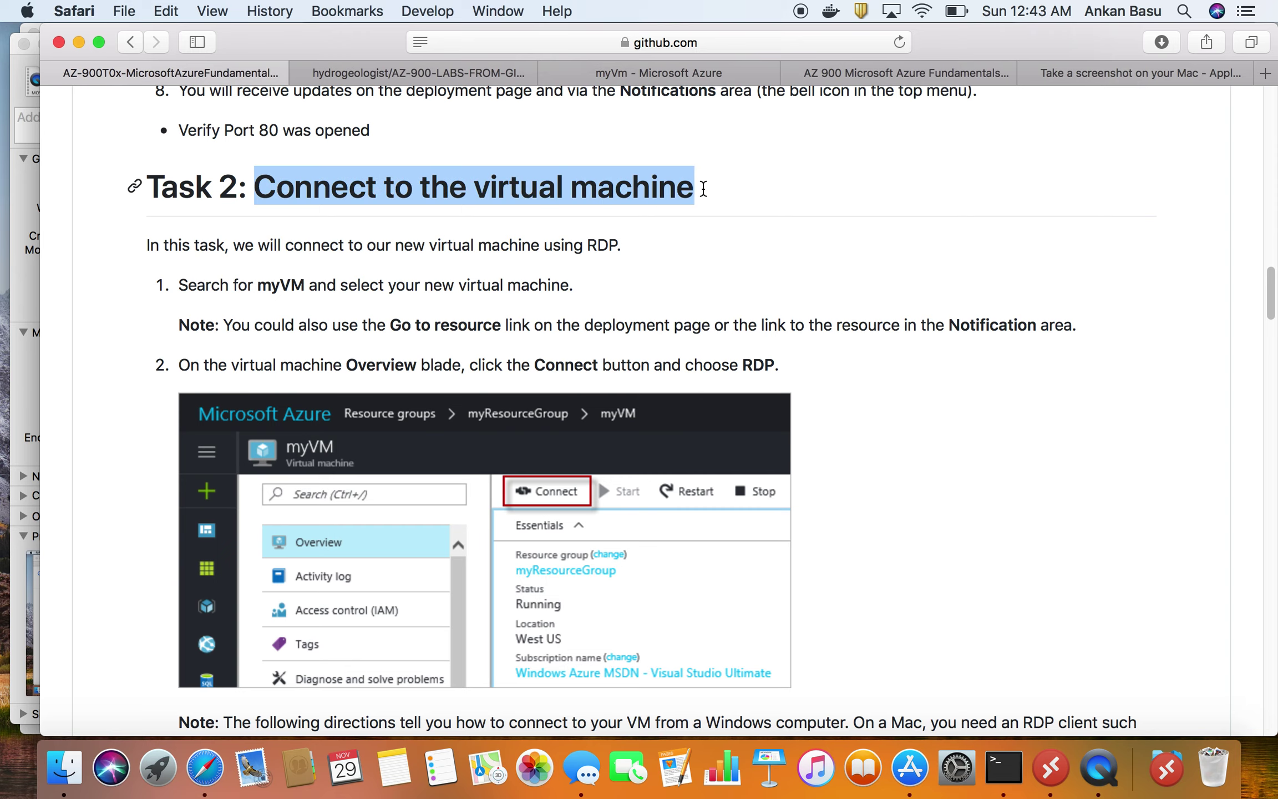
scroll(757, 371, down, 5)
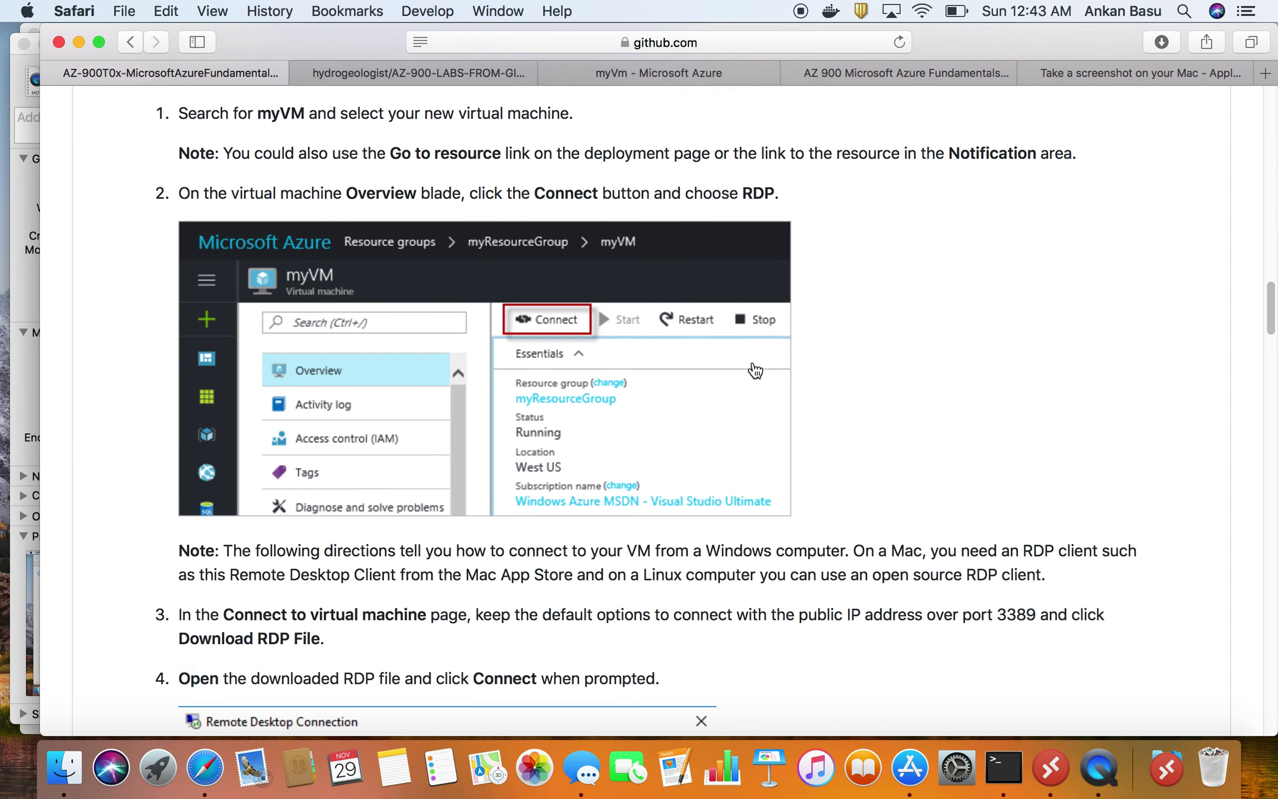
scroll(754, 366, down, 10)
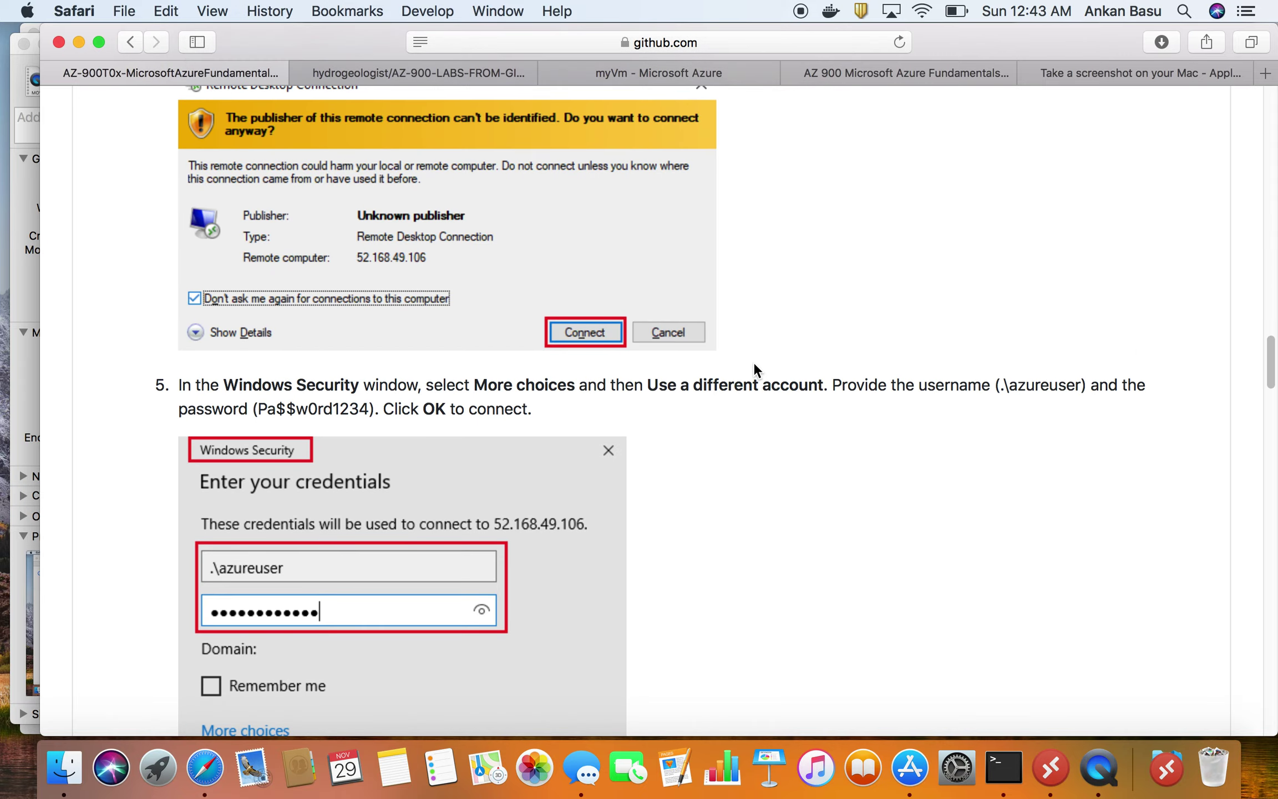
scroll(755, 364, up, 12)
scroll(754, 362, up, 15)
scroll(324, 496, down, 5)
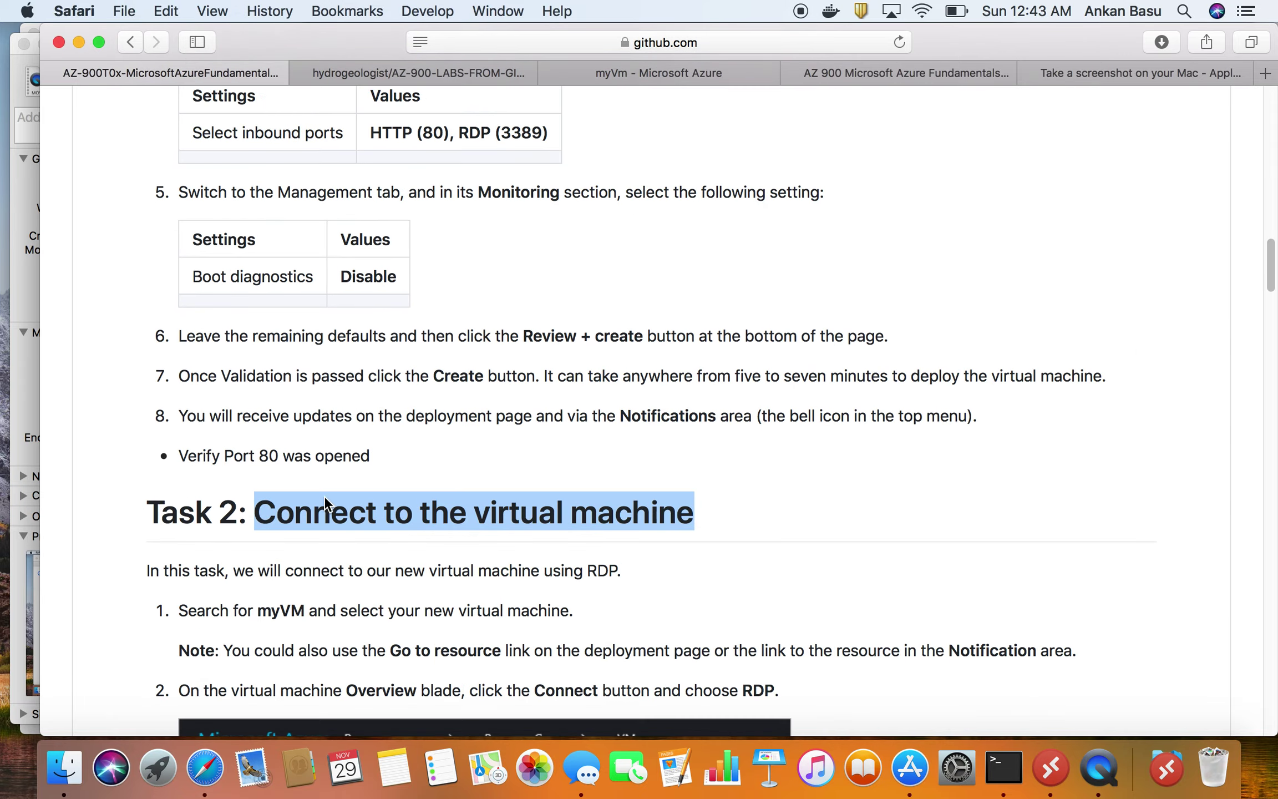
scroll(366, 548, down, 1)
scroll(428, 566, down, 4)
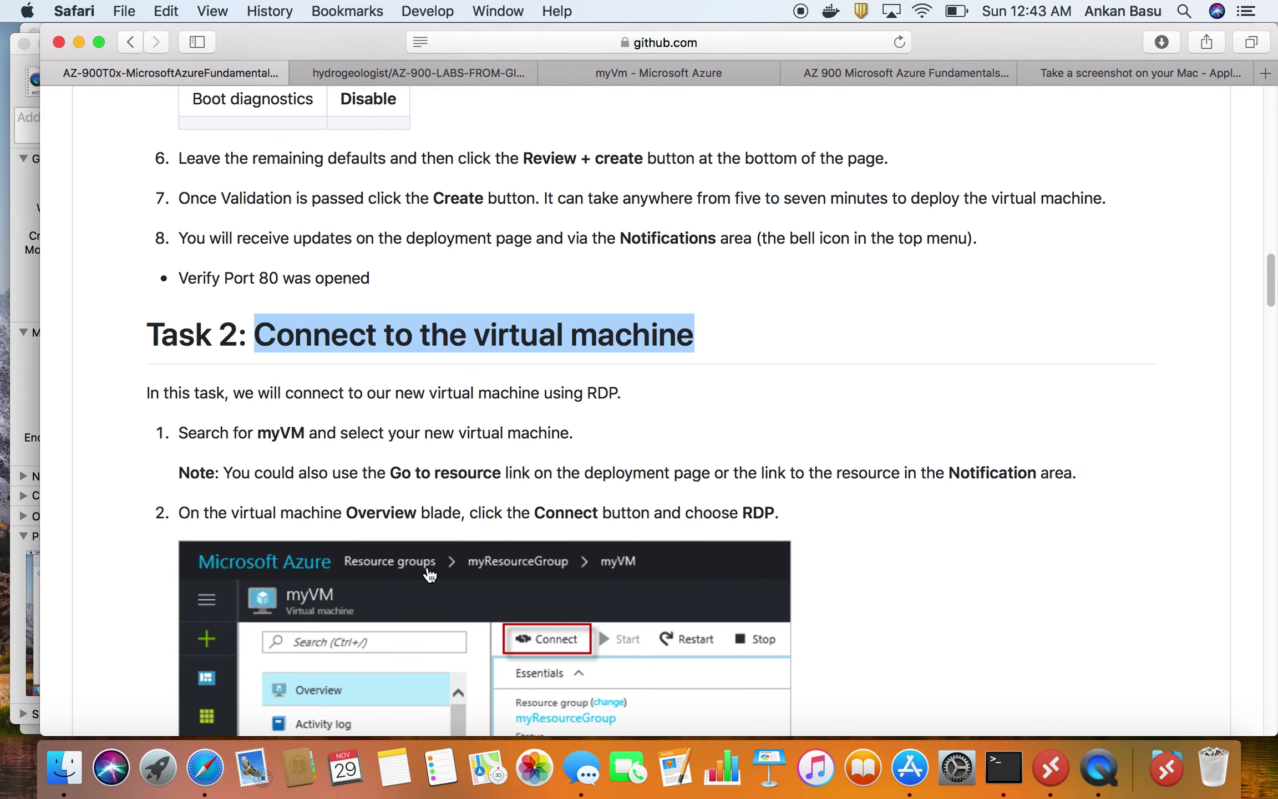
scroll(429, 576, down, 20)
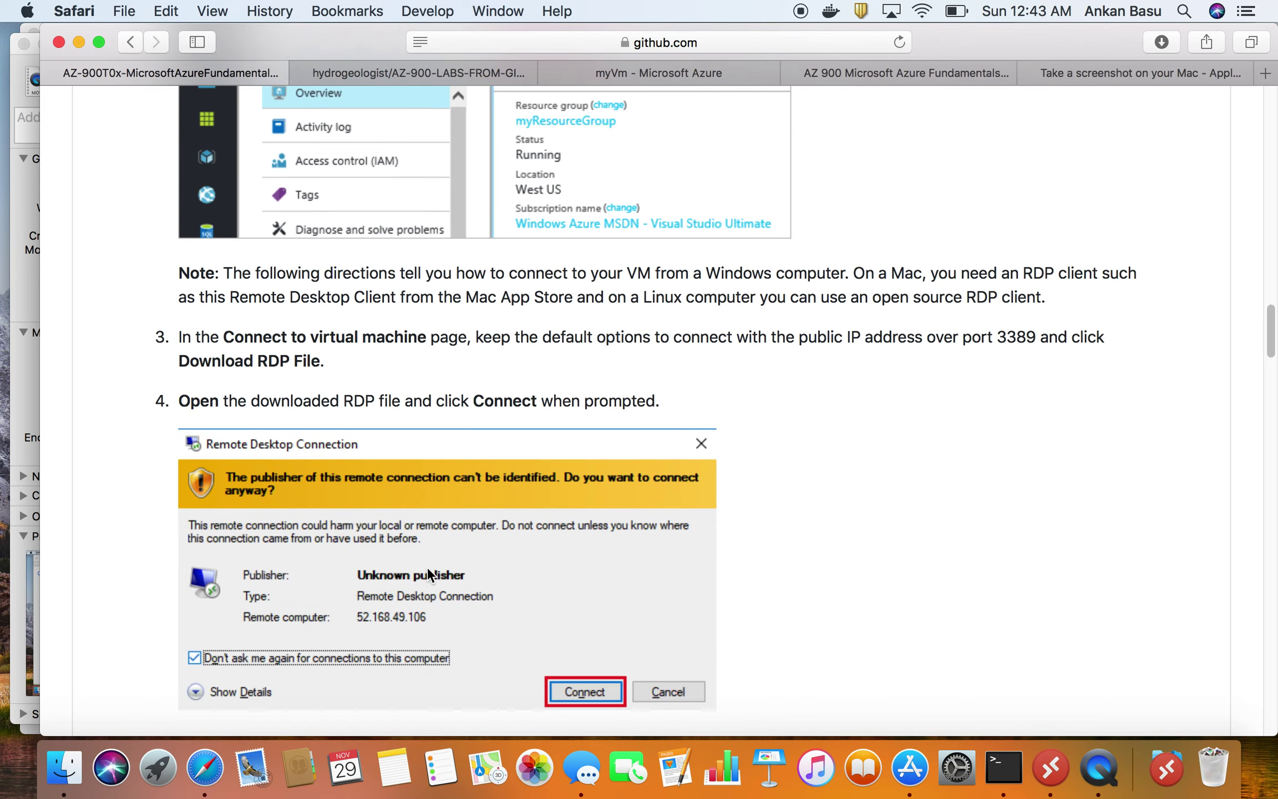
scroll(428, 577, down, 15)
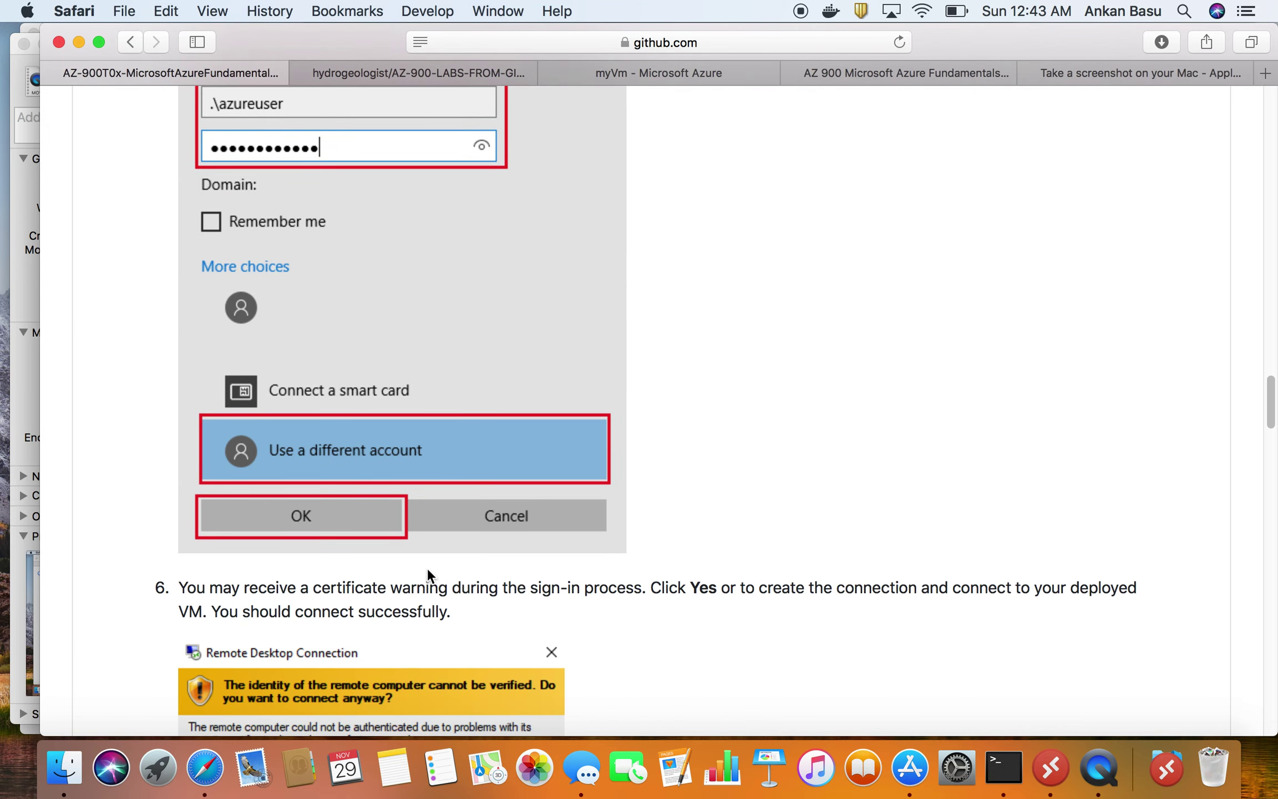
scroll(430, 574, down, 8)
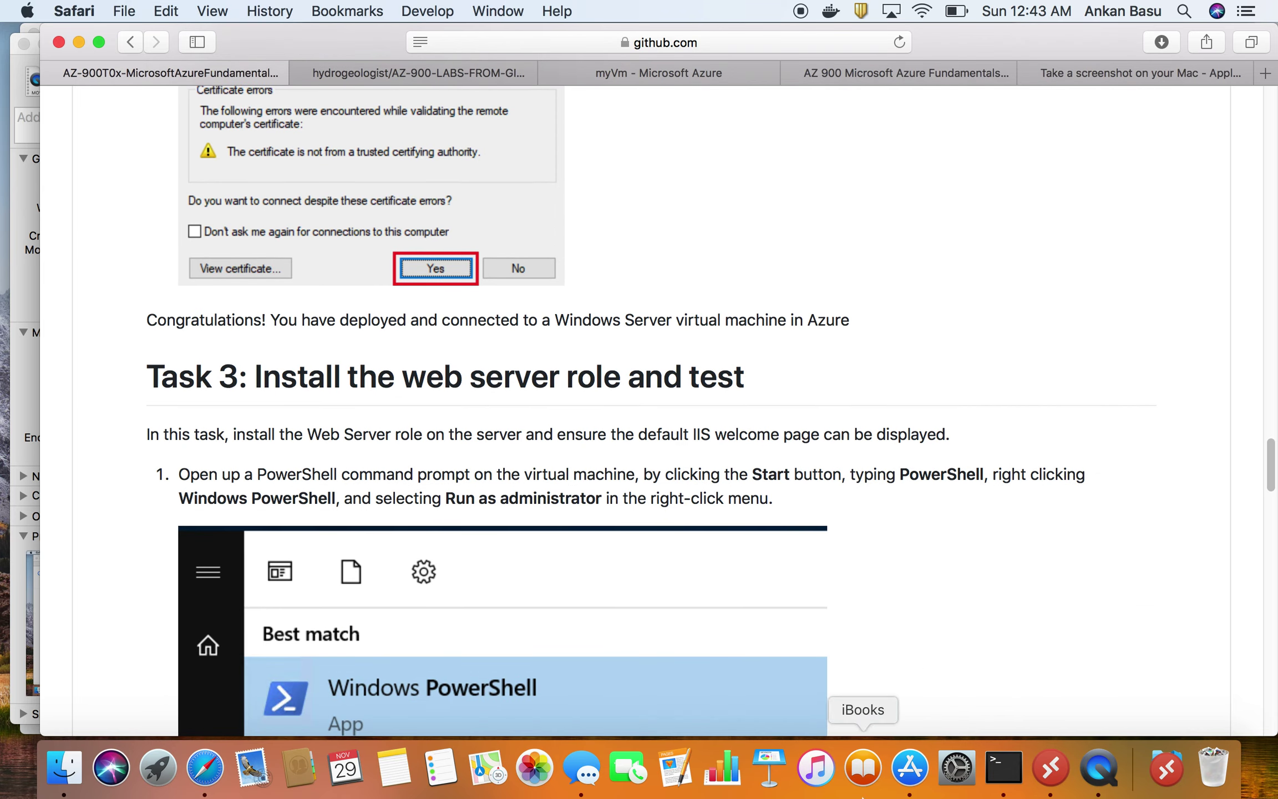
- Choose Connect > RDP on the myVm overview blade
click(647, 73)
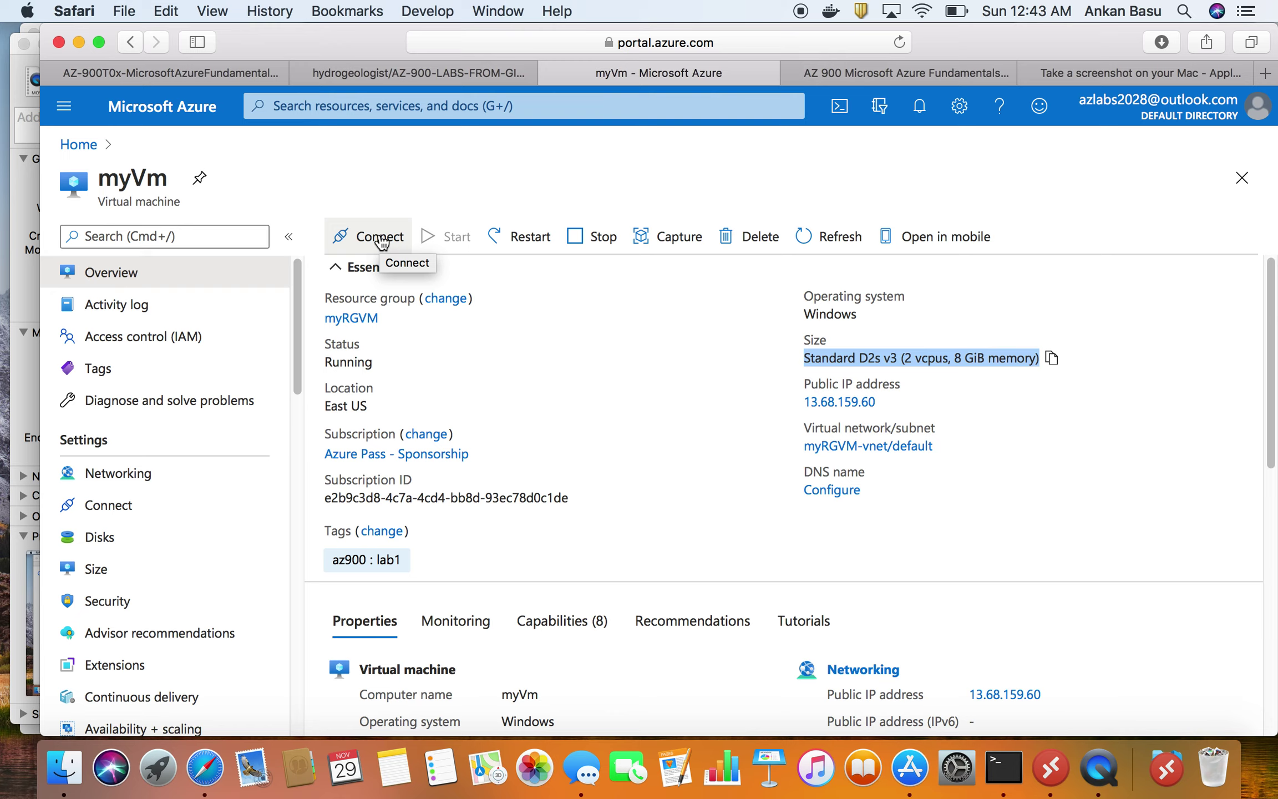
click(382, 239)
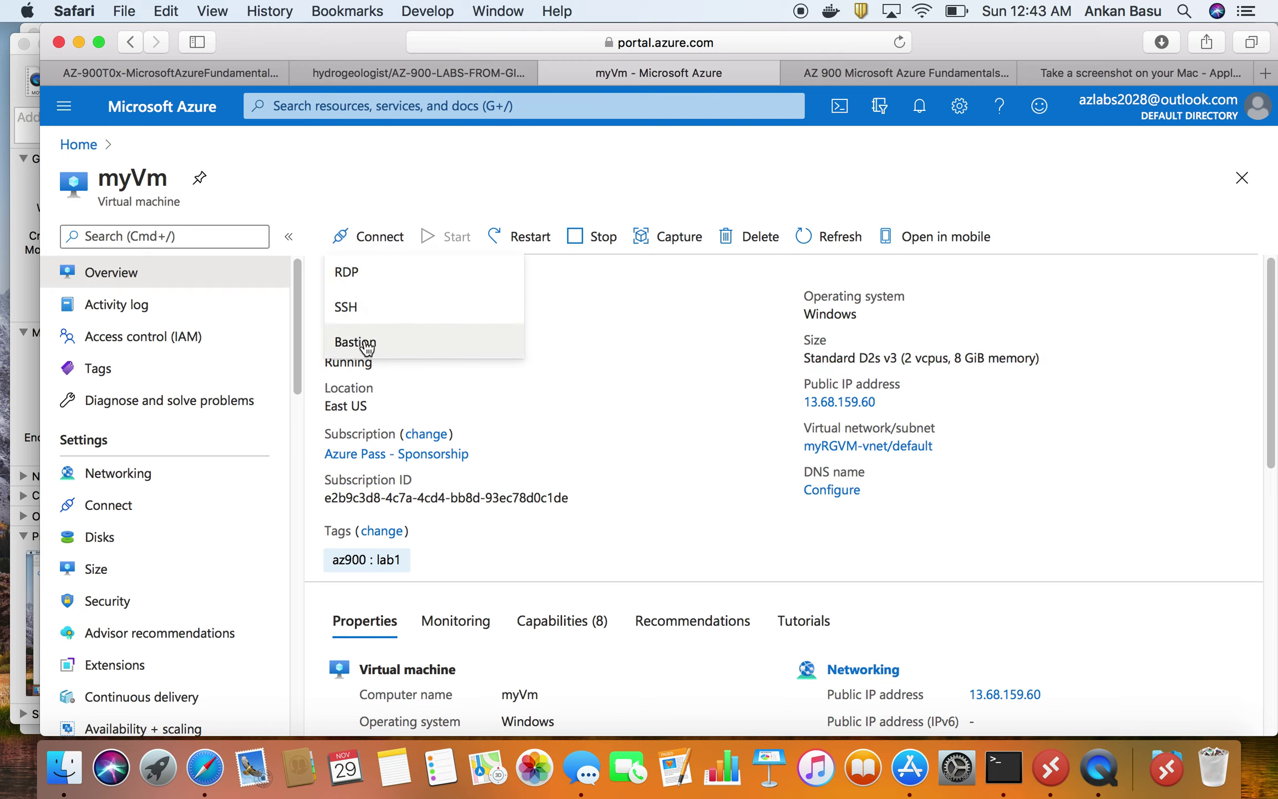
click(379, 276)
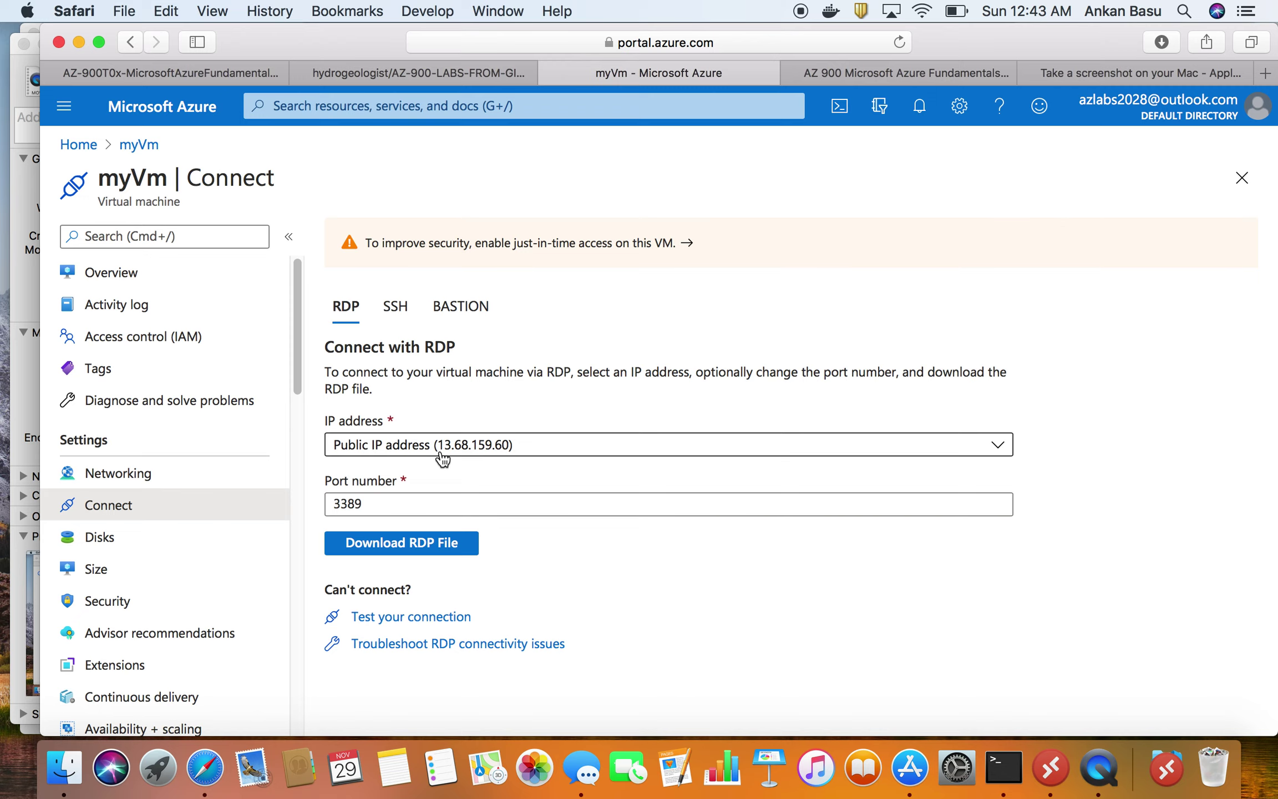
- Download myVm.rdp for the public IP address and open it from Downloads
click(491, 453)
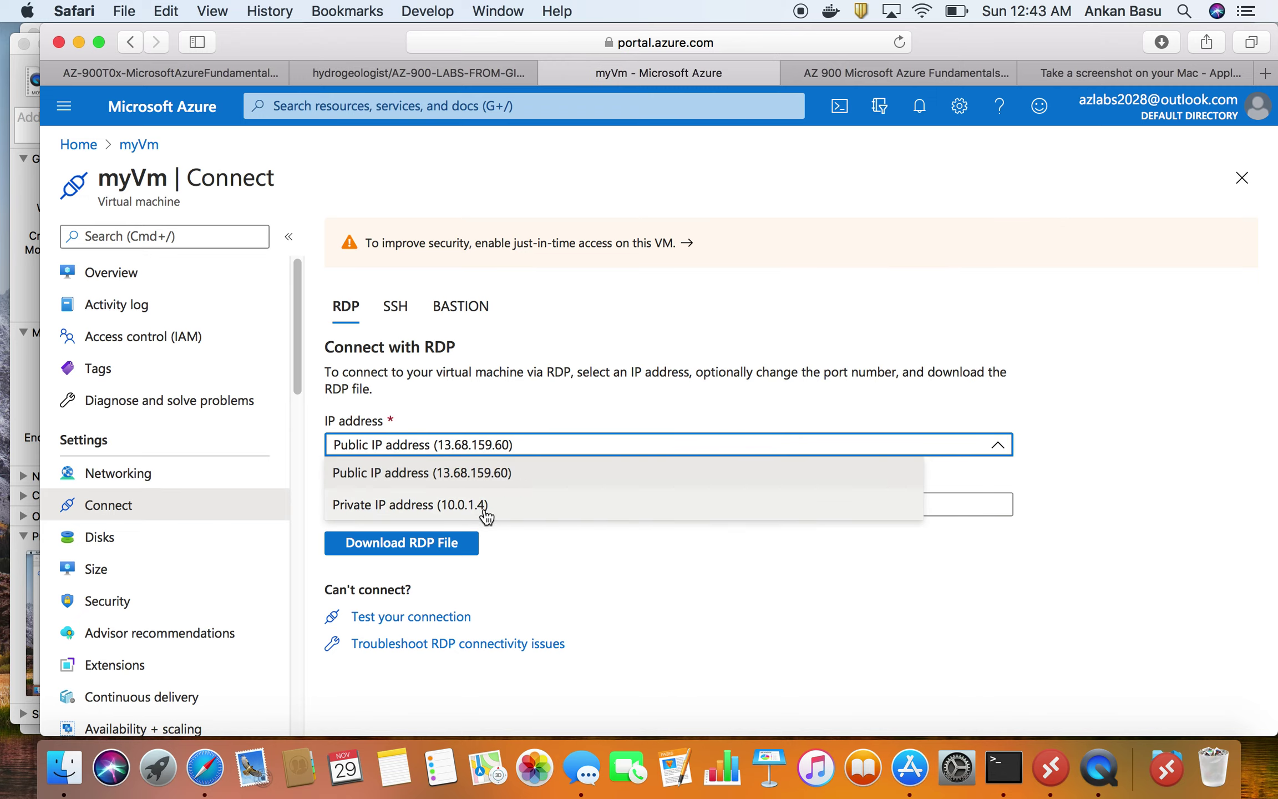
click(476, 473)
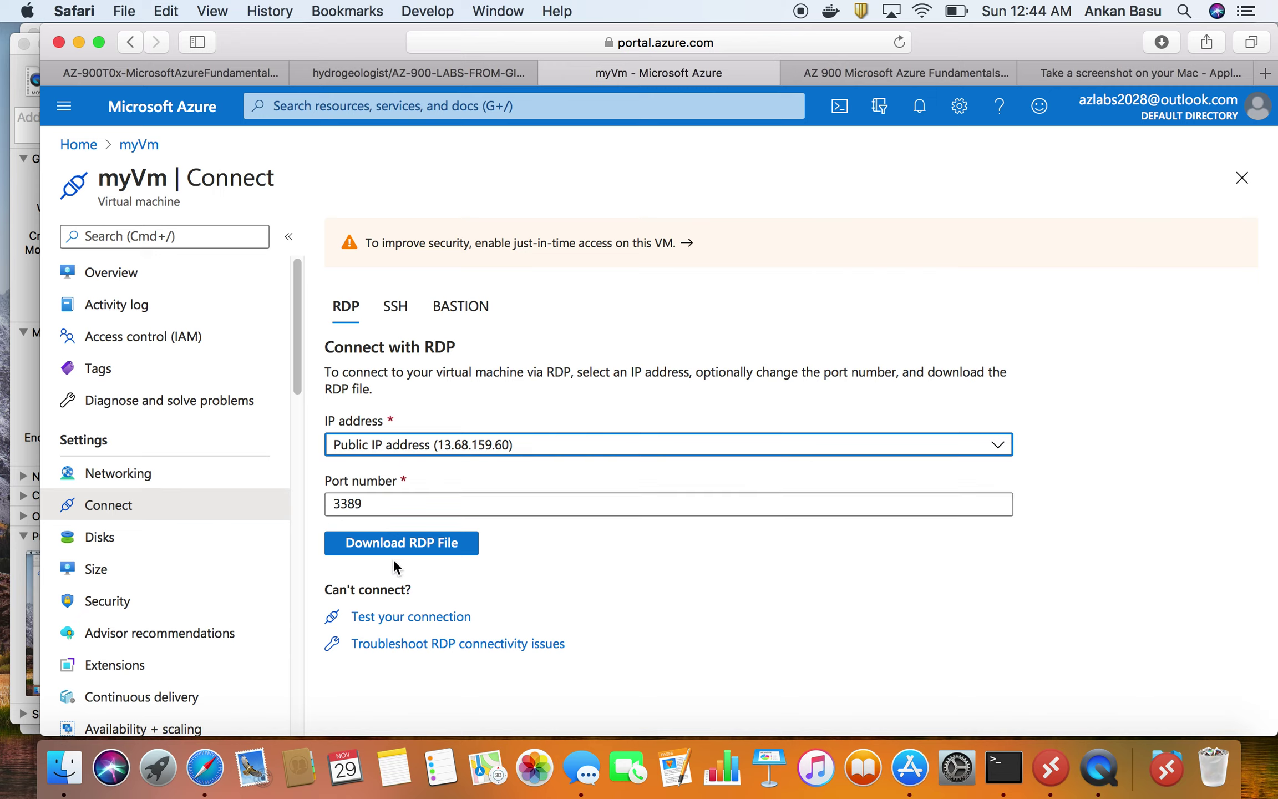
click(409, 549)
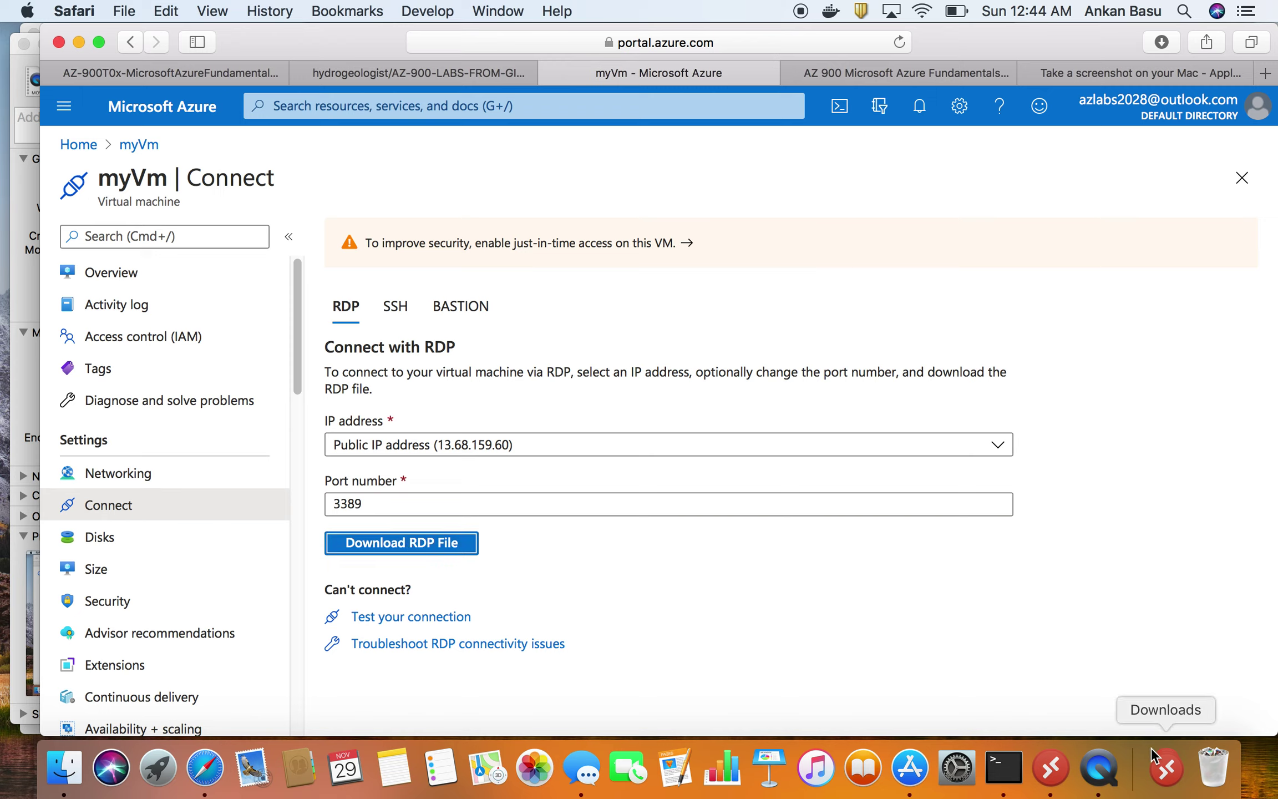
click(1169, 755)
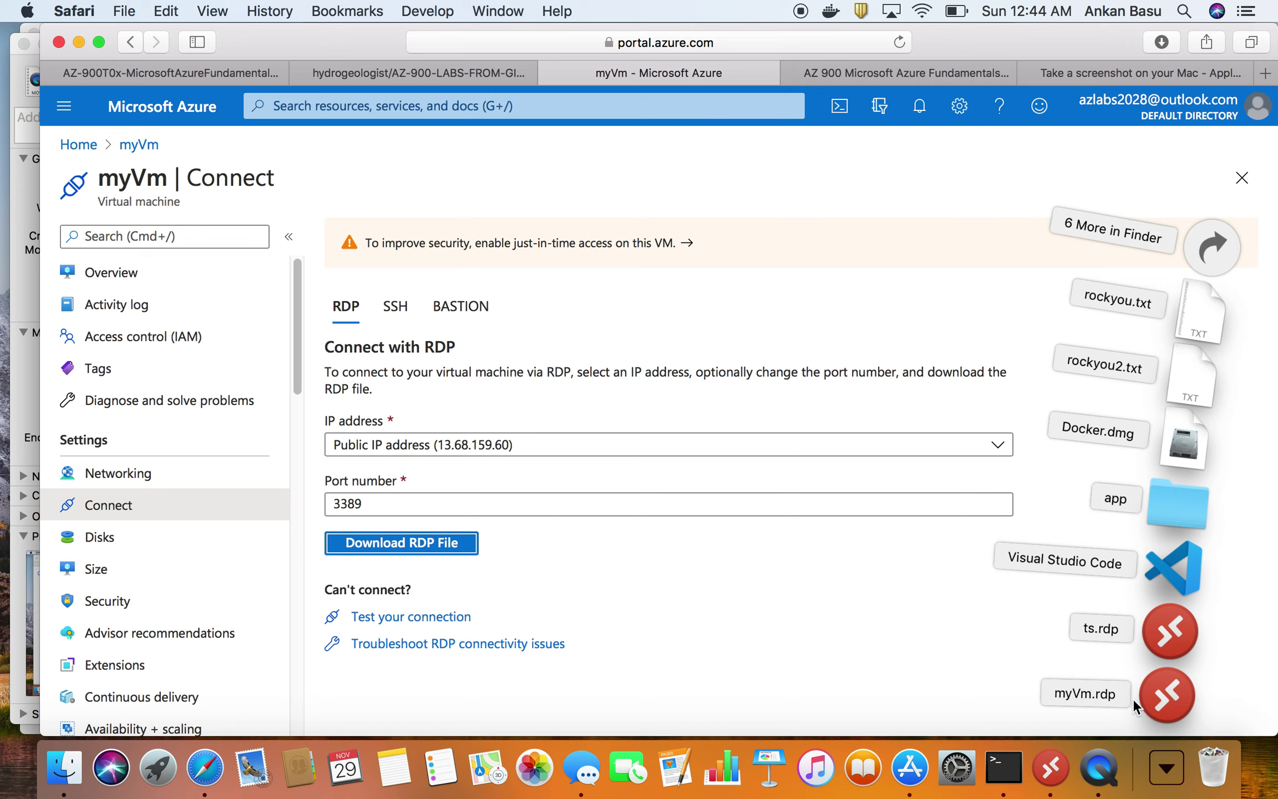
click(1165, 695)
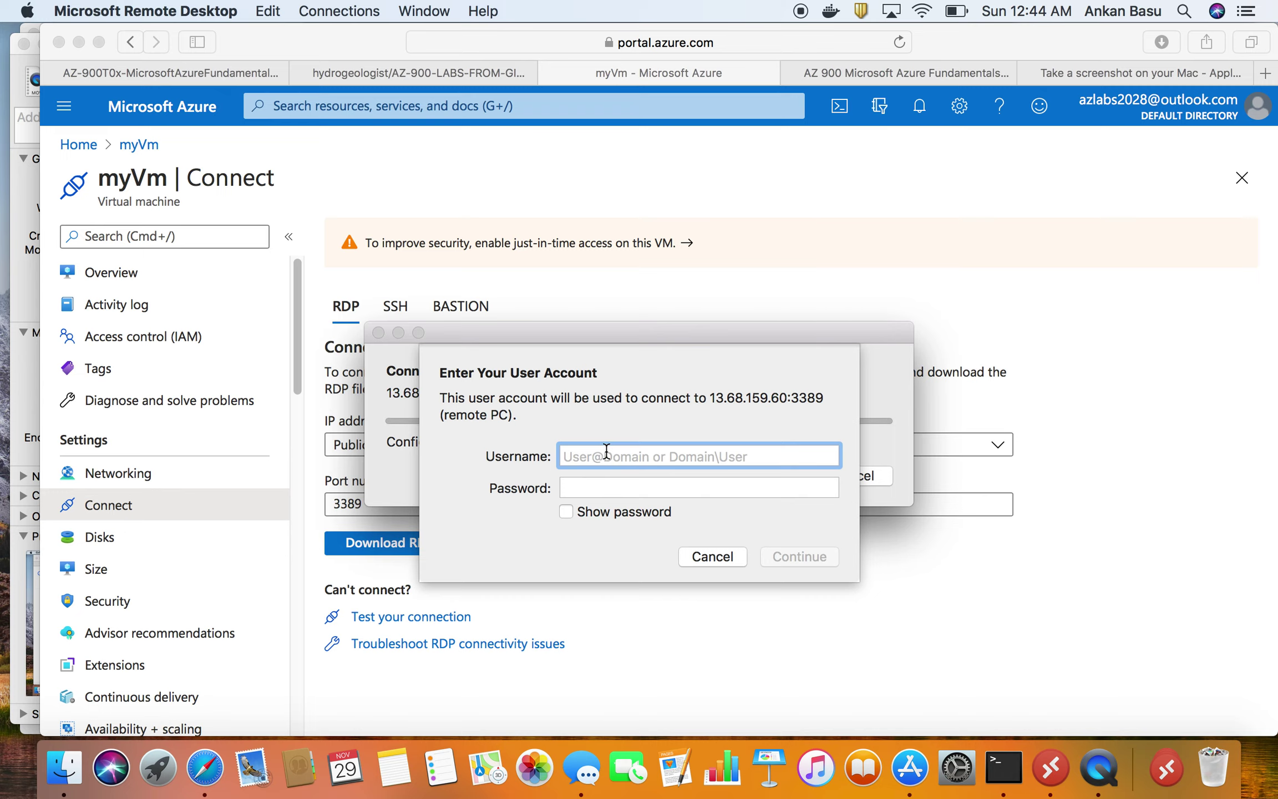
- Sign in to the Remote Desktop connection with the VM account's username and password
text(student)
key(Tab)
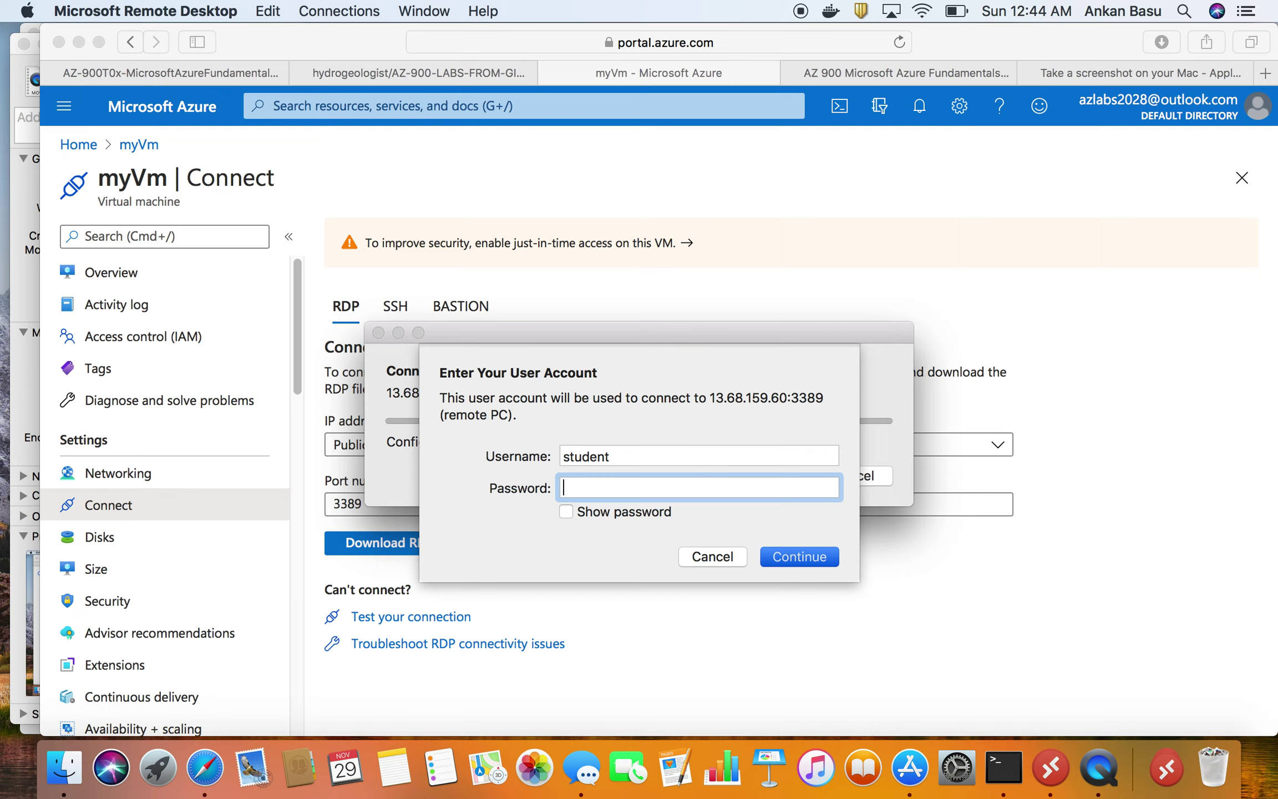
text(***)
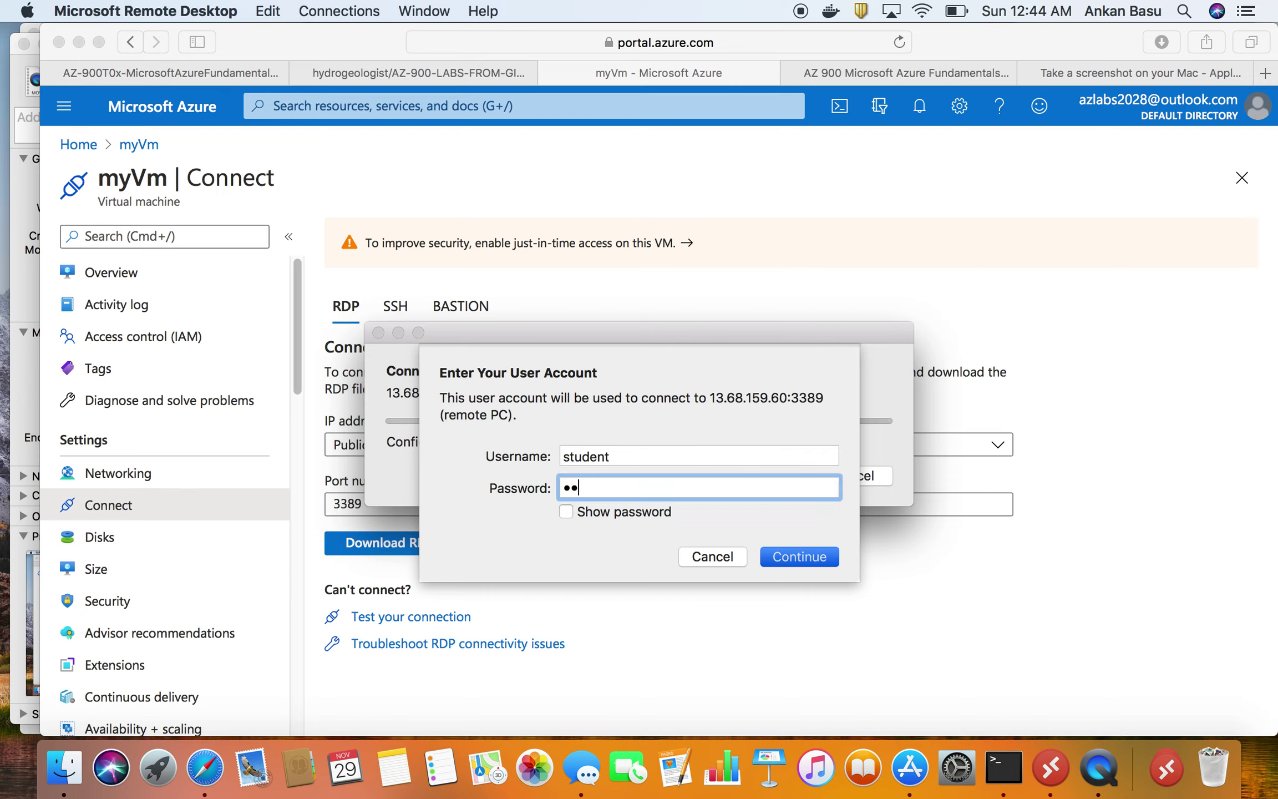
text(***********)
key(Return)
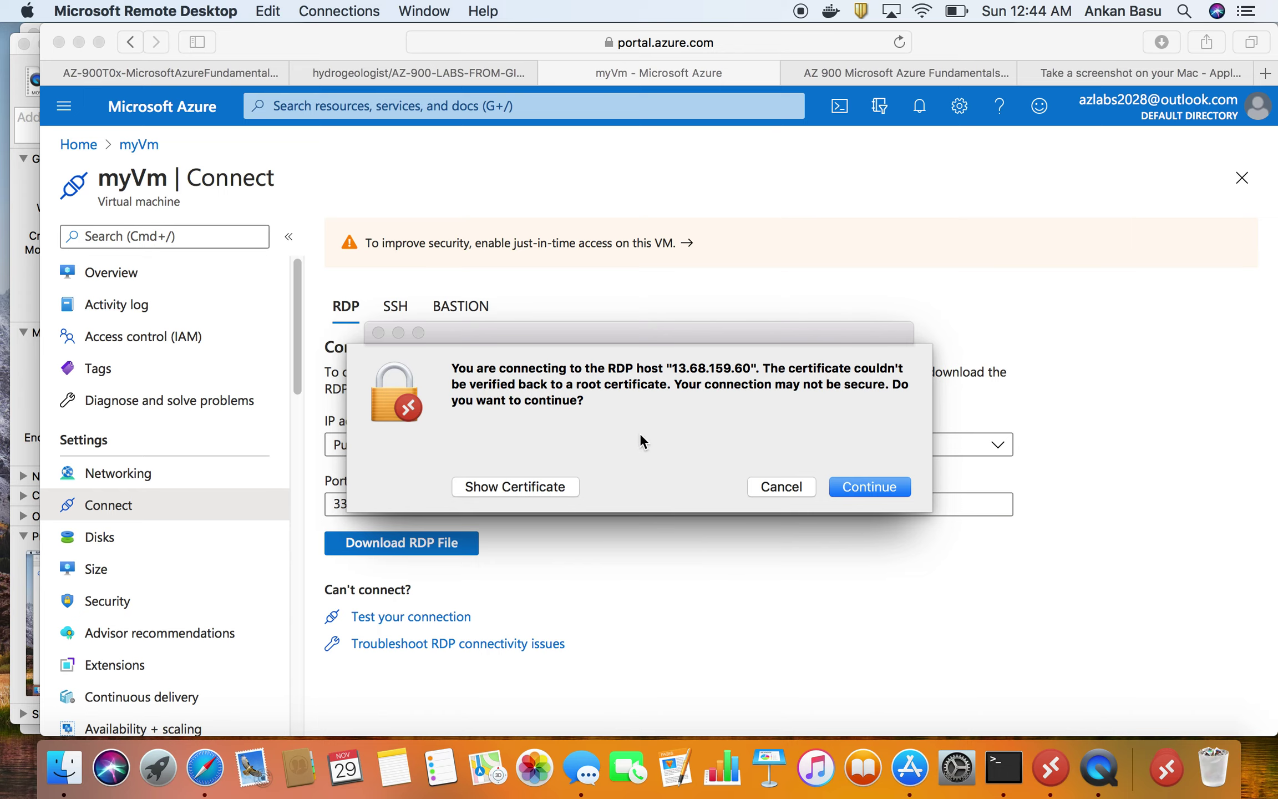
- Accept the unverified certificate for 13.68.159.60 and allow the server to be discoverable on the network
click(865, 485)
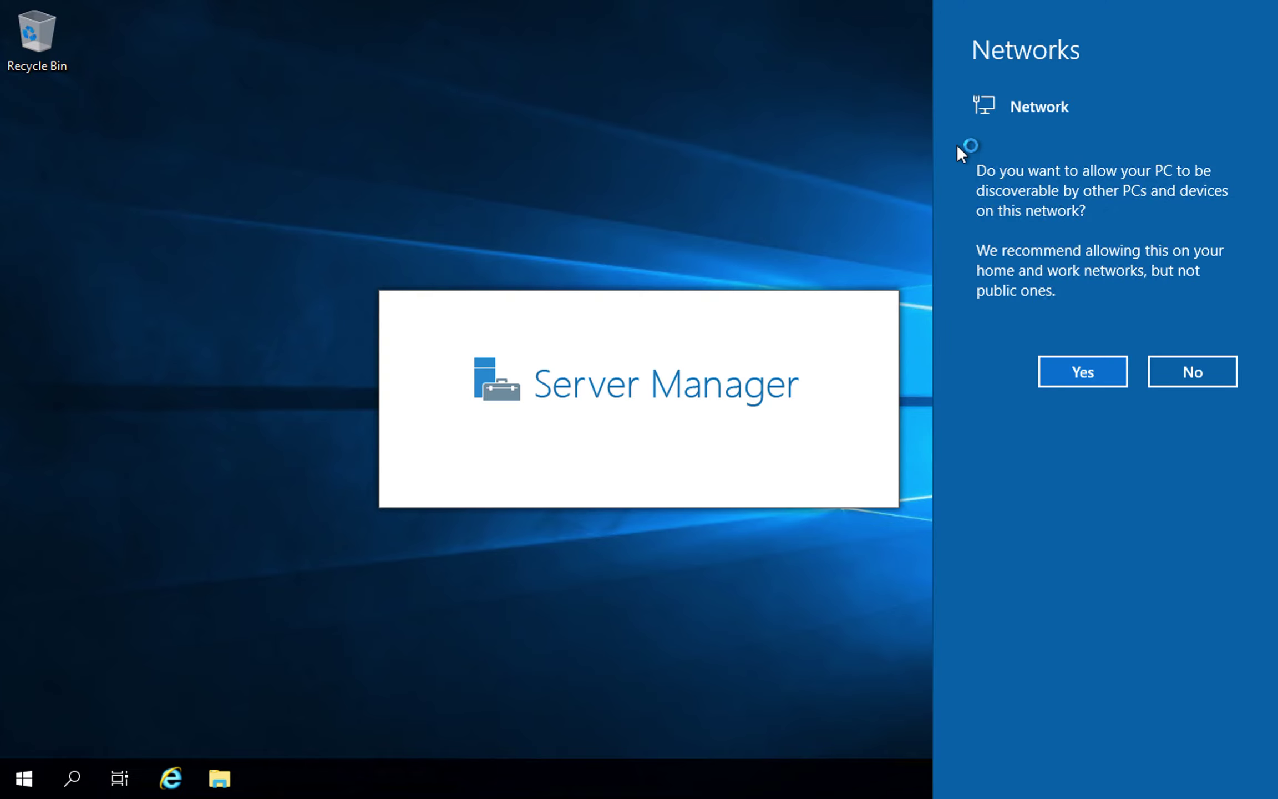
click(1079, 370)
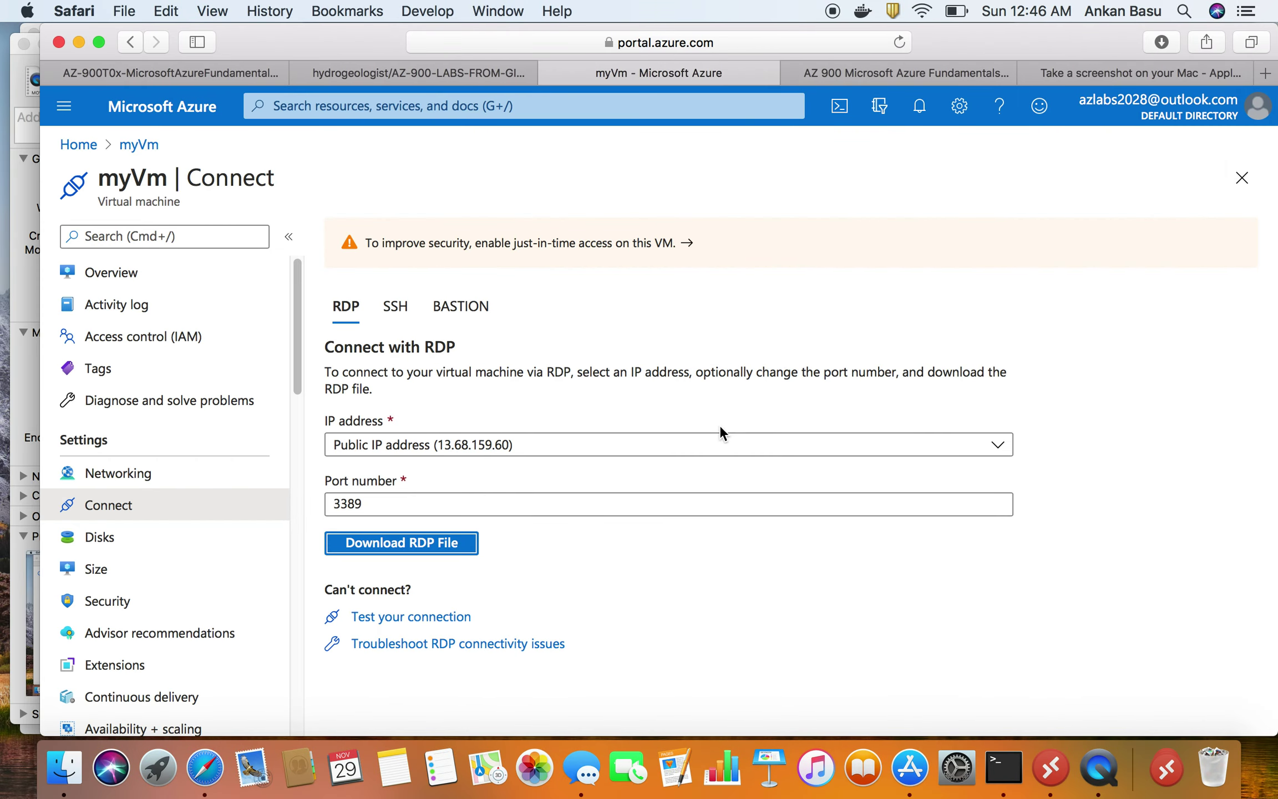
- Find the Task 3 section in the GitHub lab instructions
click(162, 67)
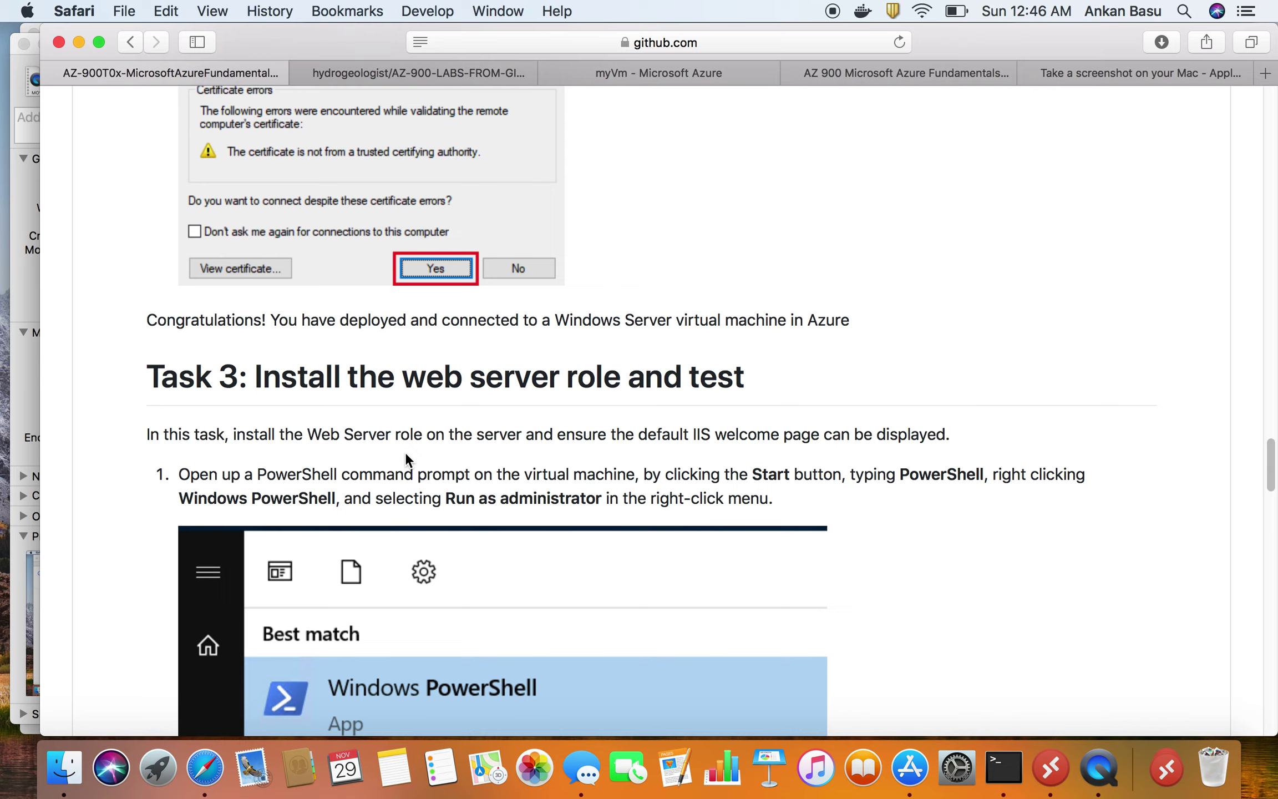
scroll(336, 380, up, 15)
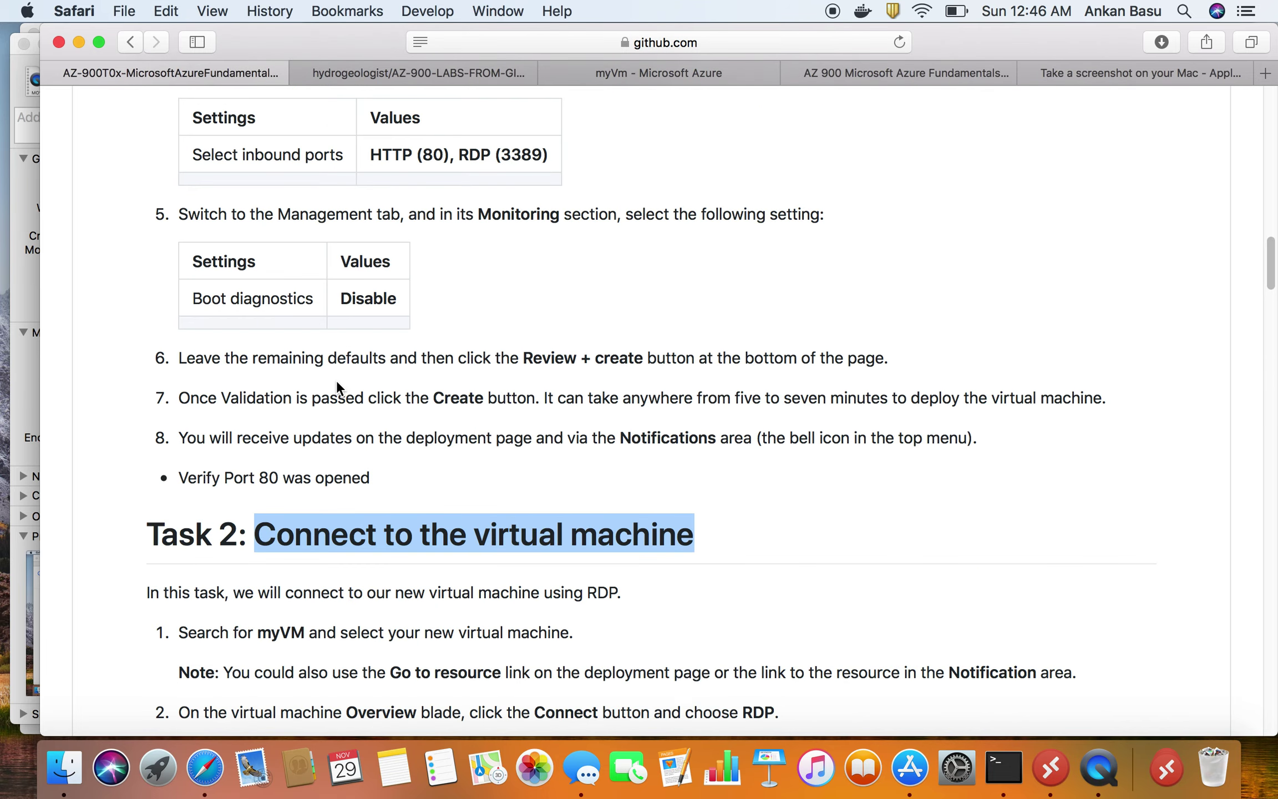
scroll(337, 380, down, 1)
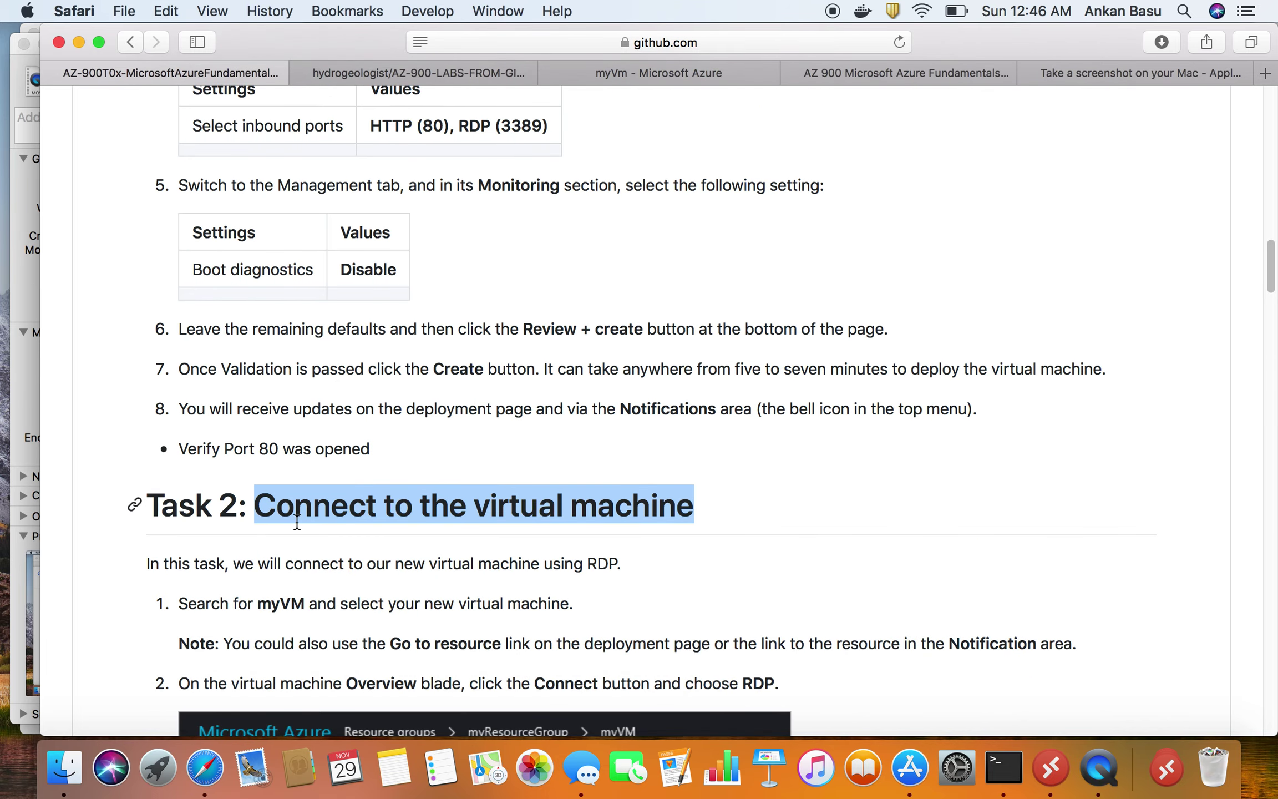
scroll(566, 516, down, 18)
scroll(570, 523, down, 15)
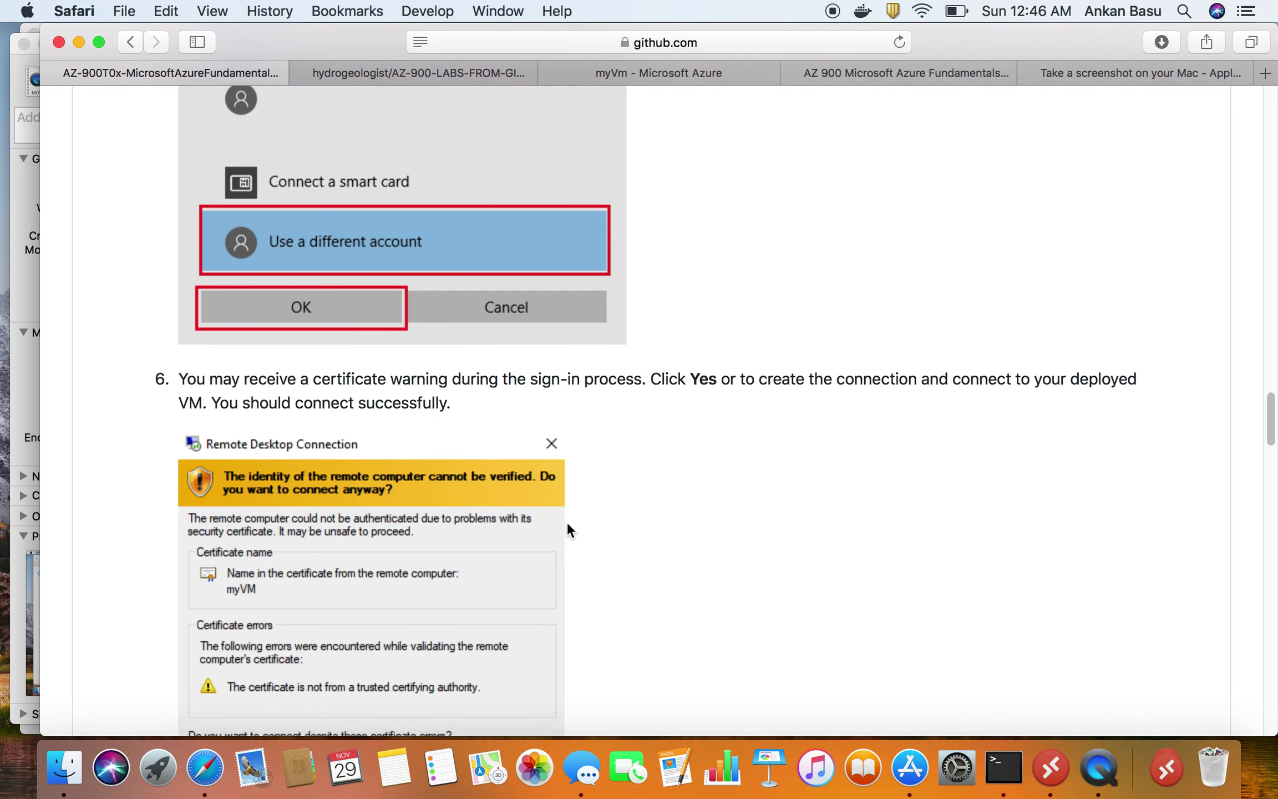
scroll(567, 522, down, 10)
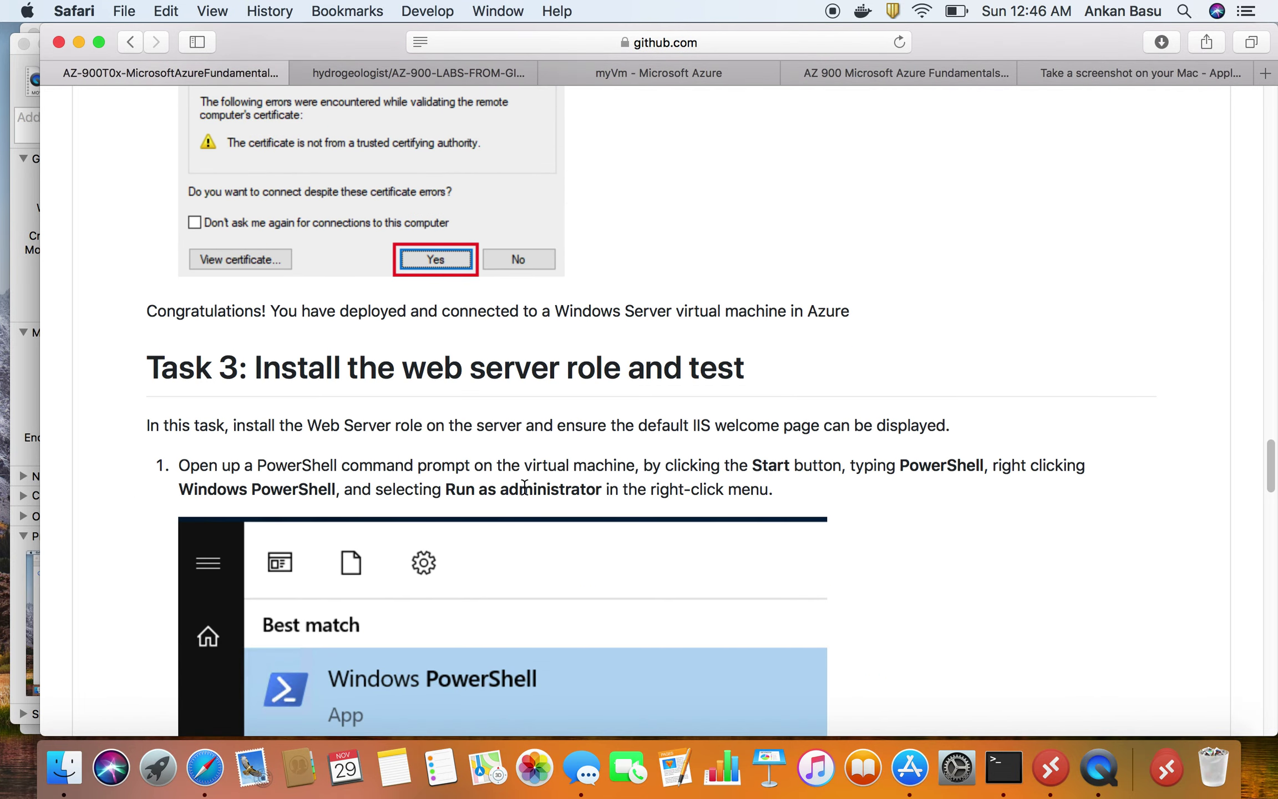
triple_click(567, 376)
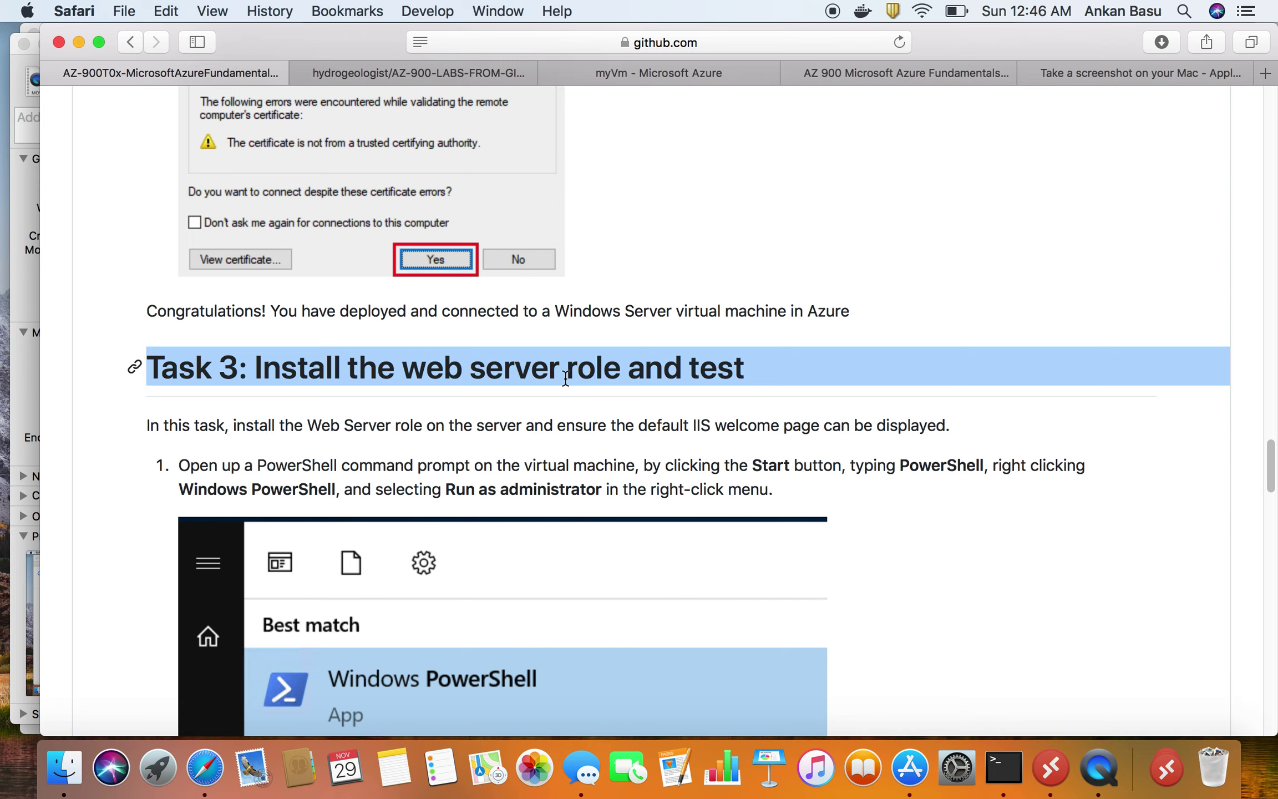
- Select the Install-WindowsFeature -name Web-Server -IncludeManagementTools command line and bring up its copy menu
scroll(565, 378, down, 2)
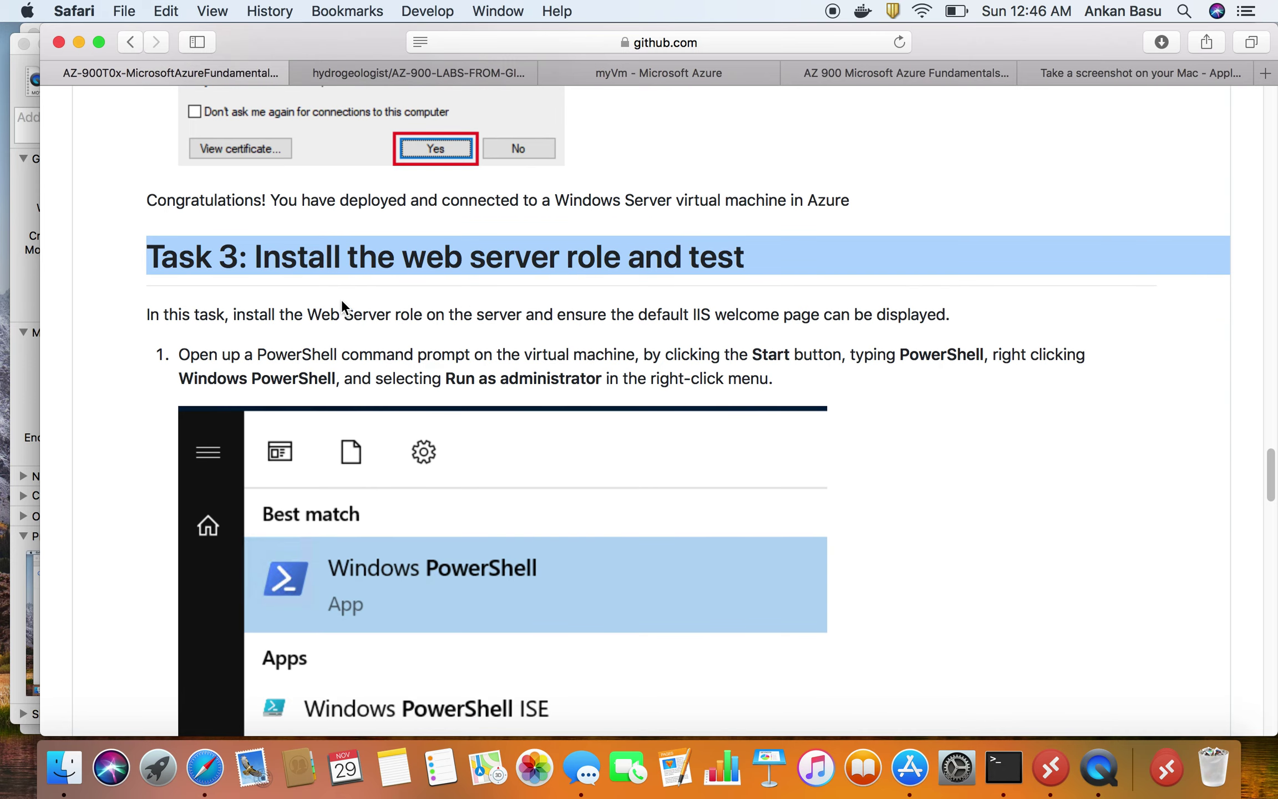
scroll(349, 379, down, 1)
scroll(350, 379, down, 1)
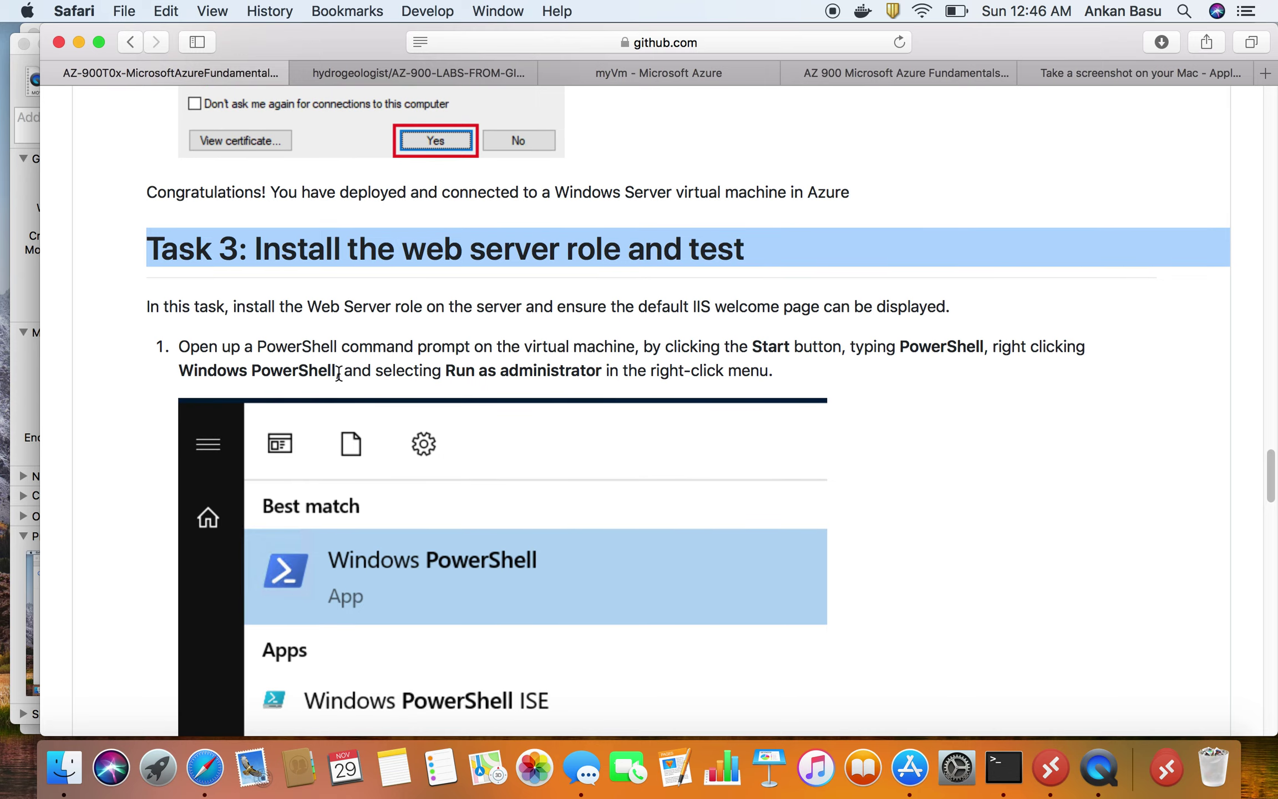
scroll(265, 350, down, 3)
scroll(538, 548, down, 15)
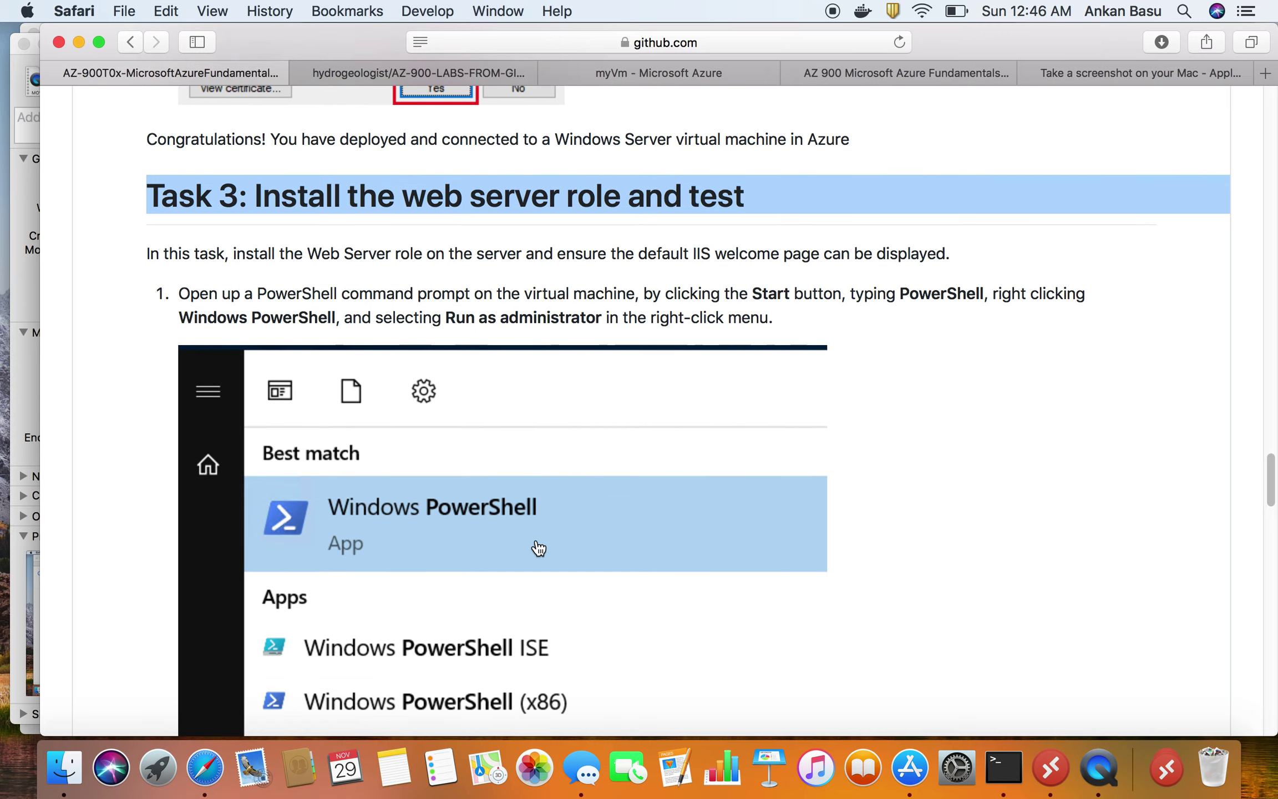
scroll(536, 541, down, 3)
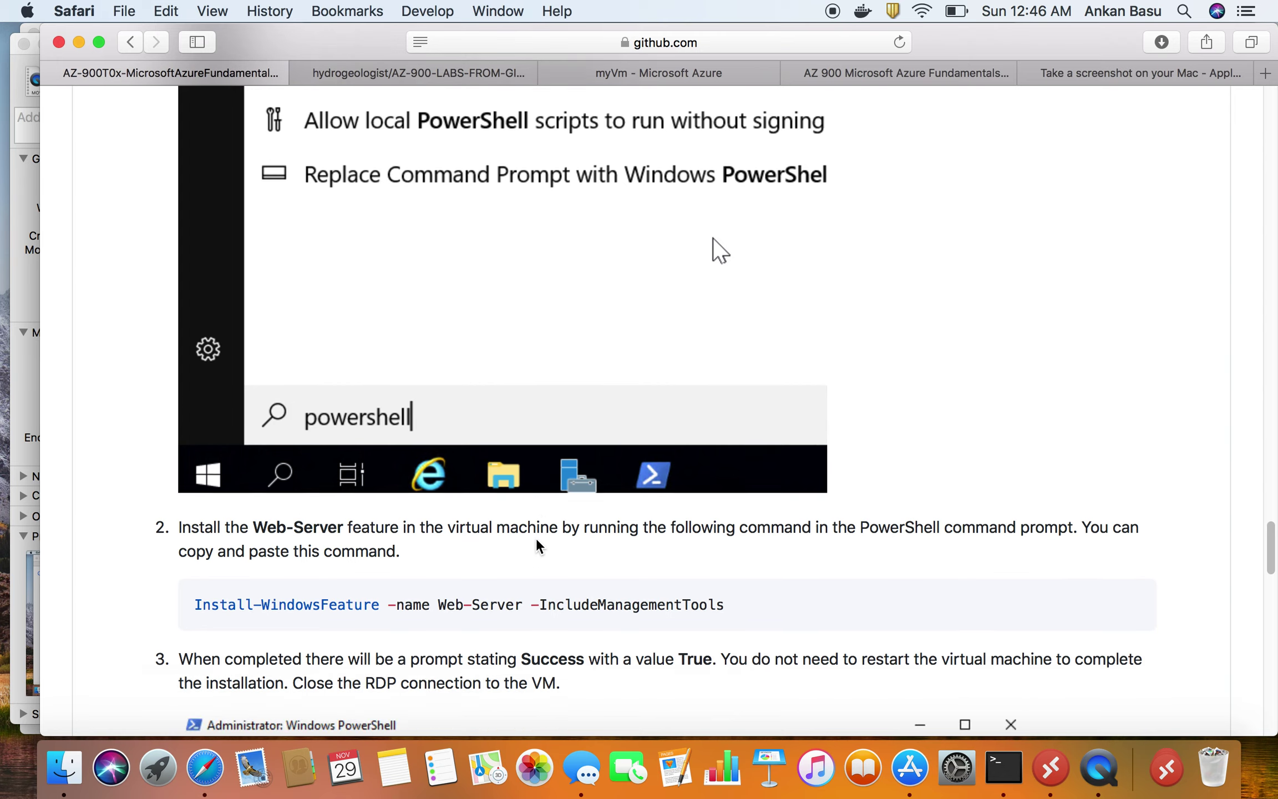
triple_click(676, 476)
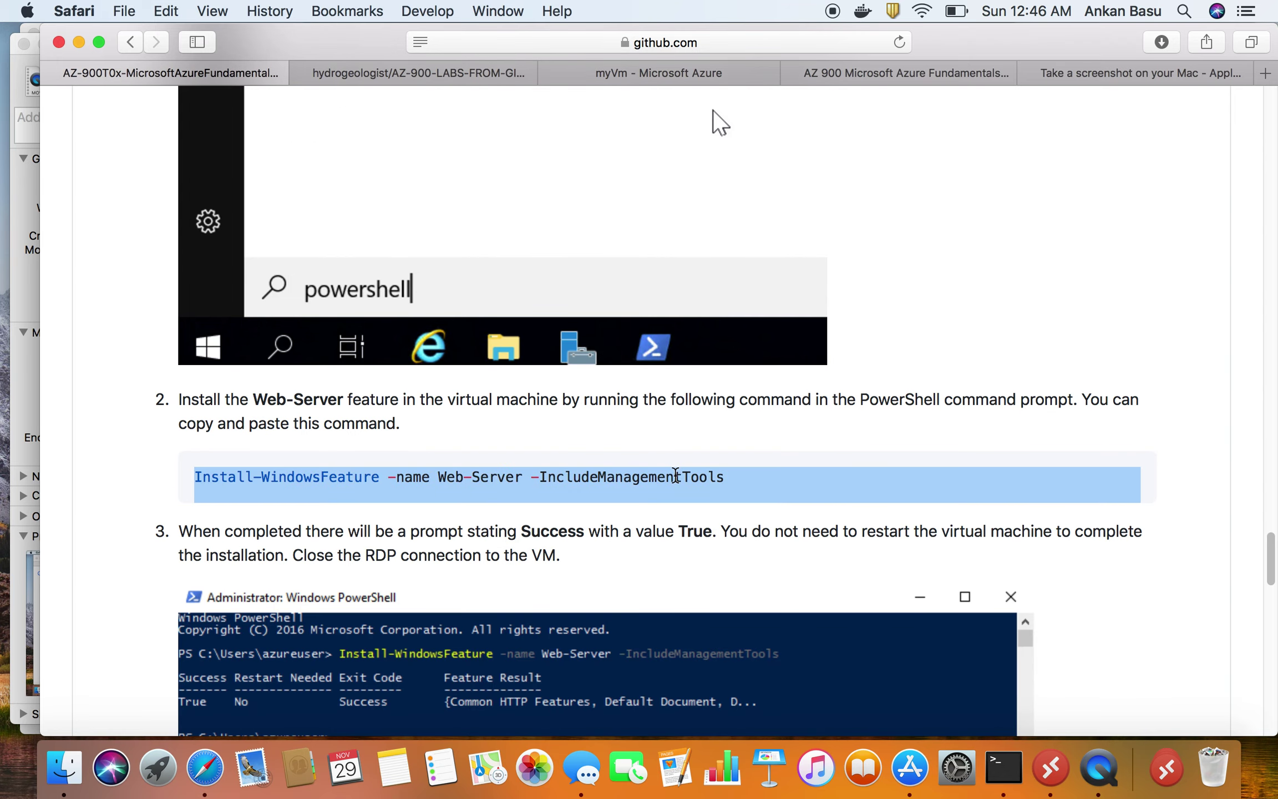
right_click(639, 477)
- Copy the Install-WindowsFeature command and paste it into an administrator Windows PowerShell on myVm
click(684, 541)
key(super+Tab)
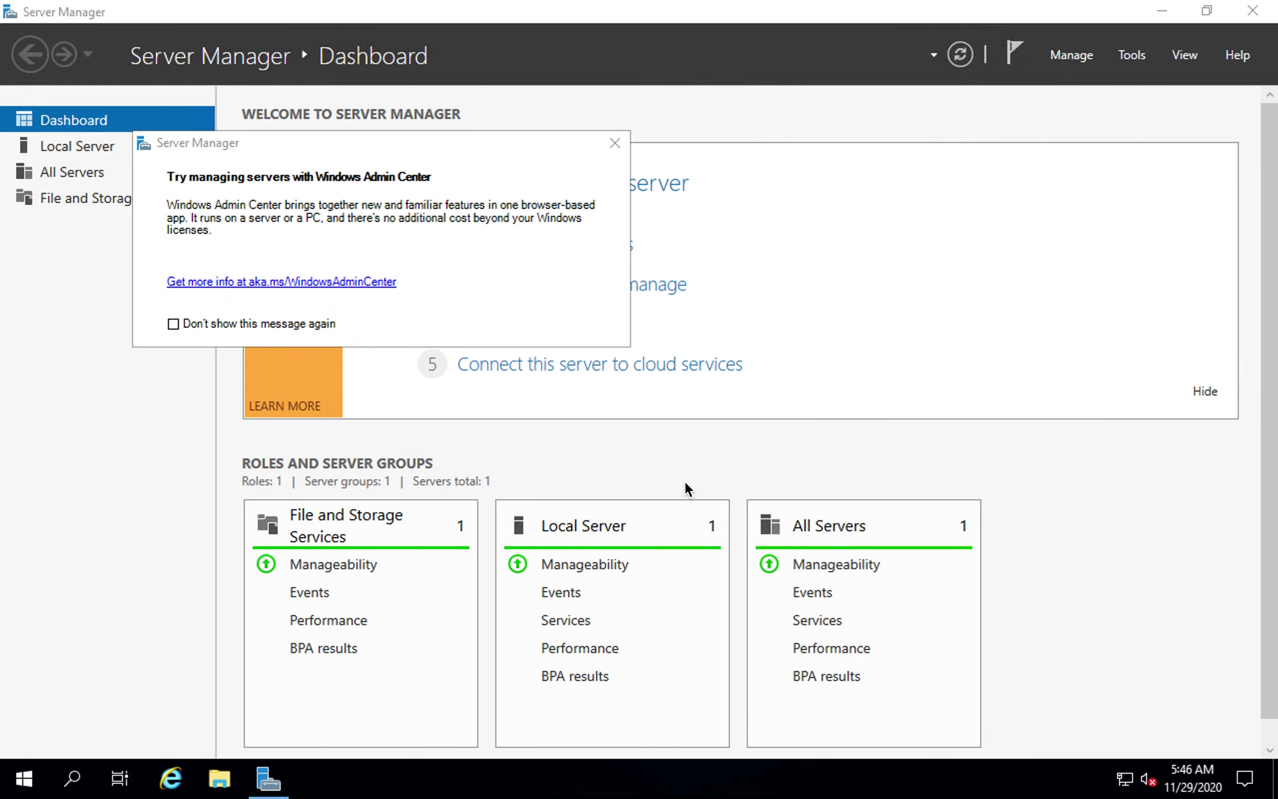
click(68, 782)
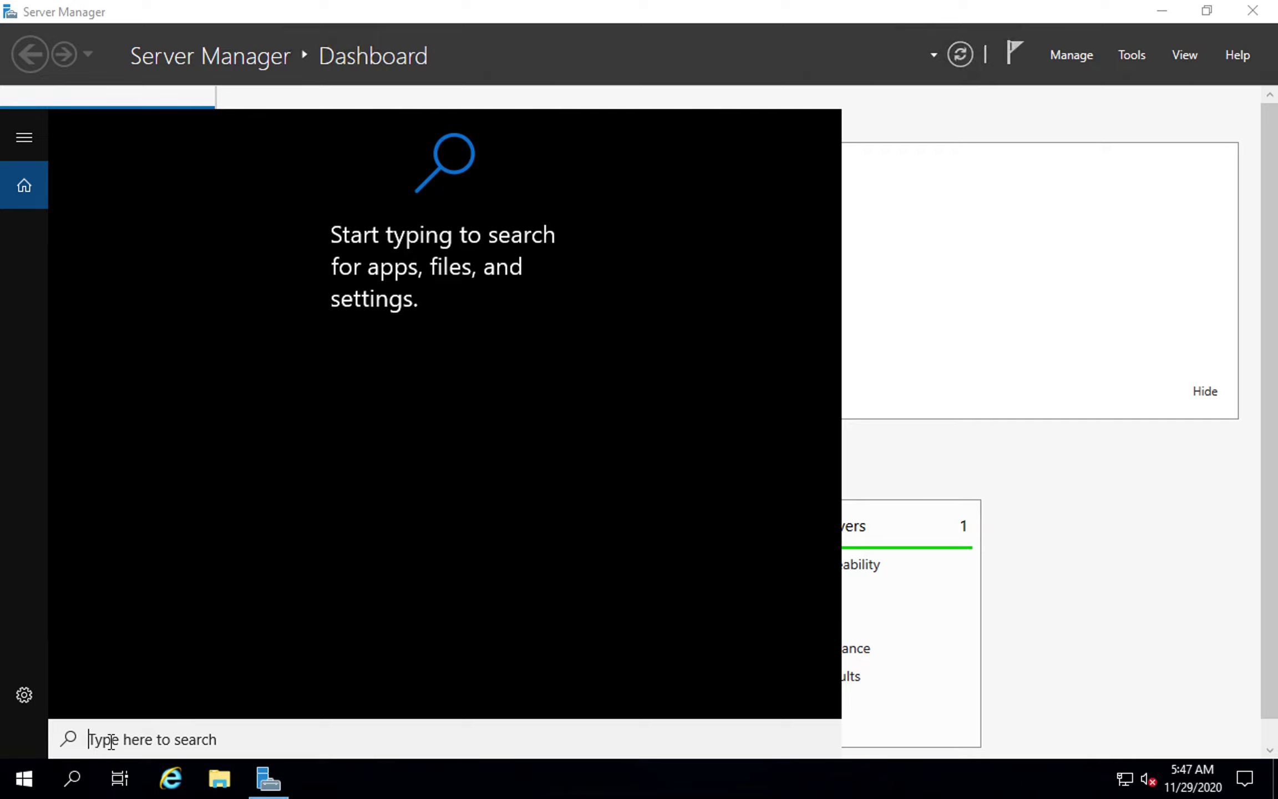
text(p)
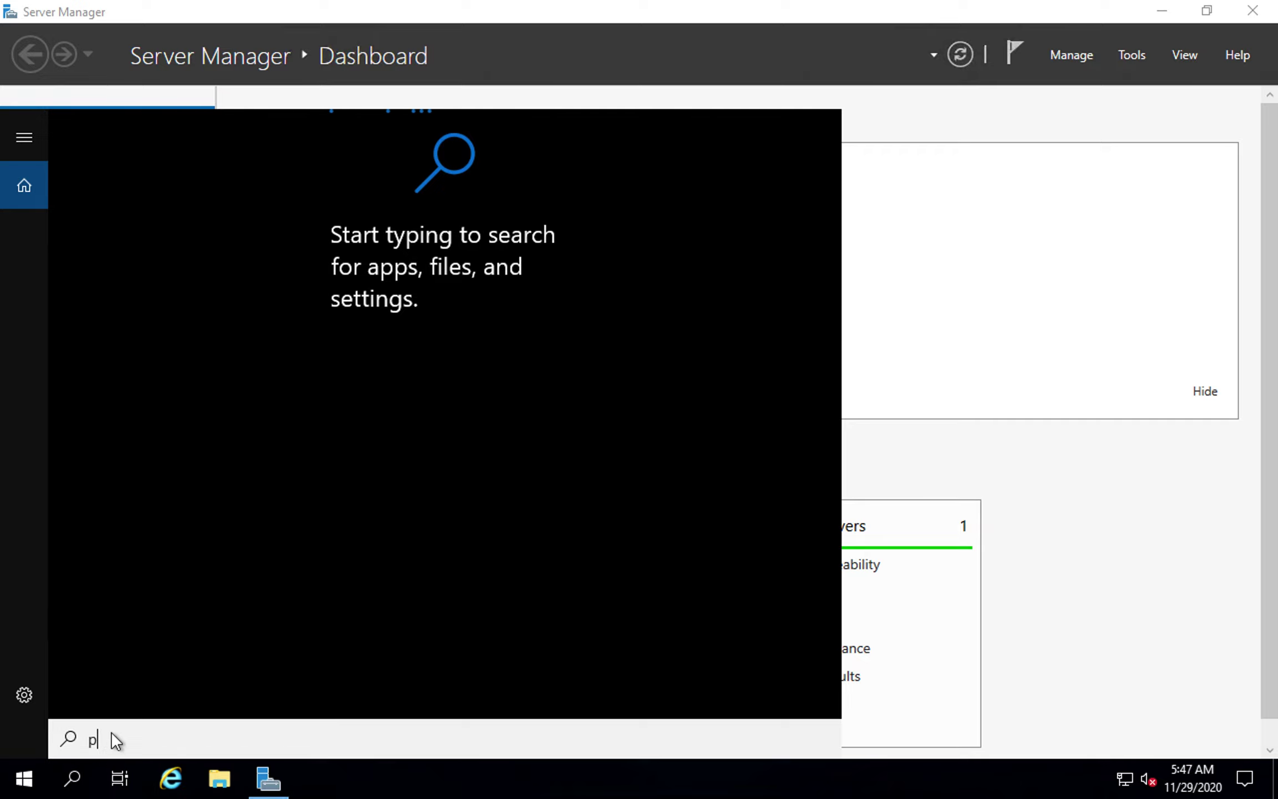
text(ower)
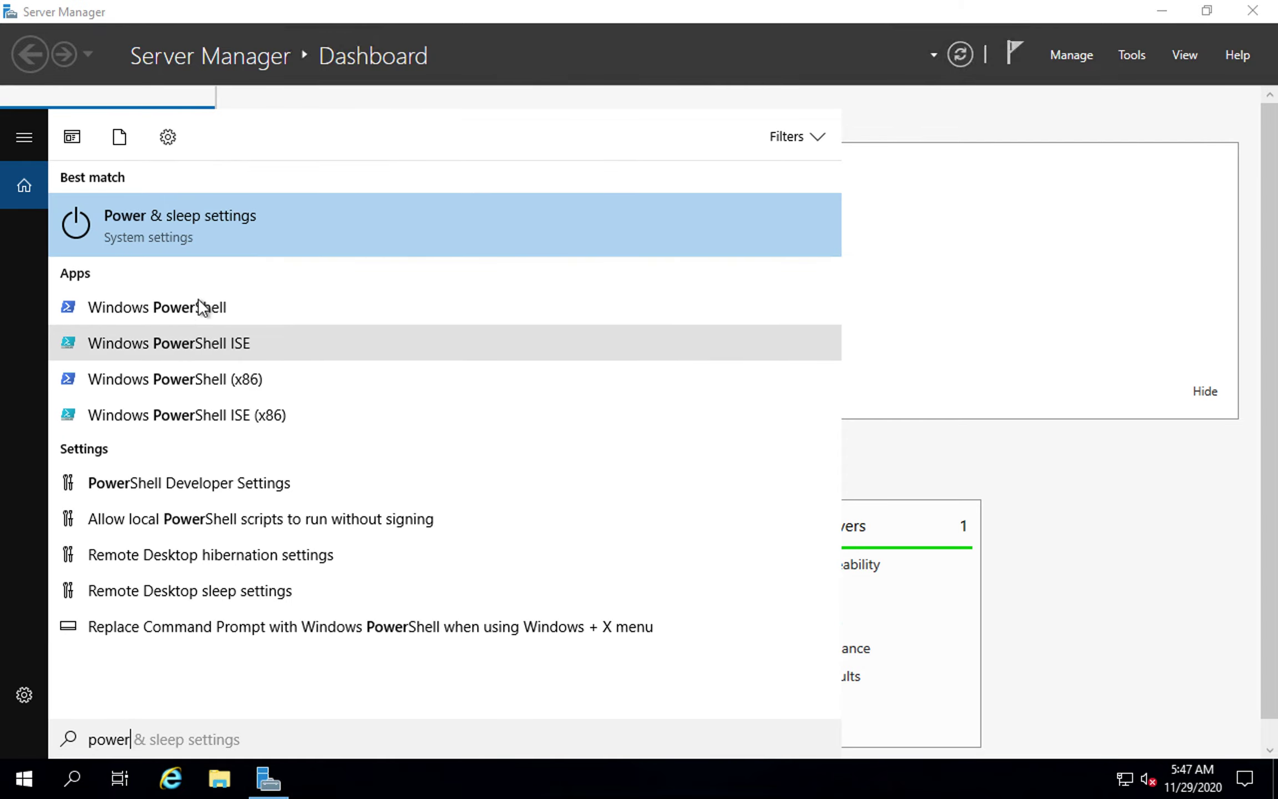
right_click(201, 306)
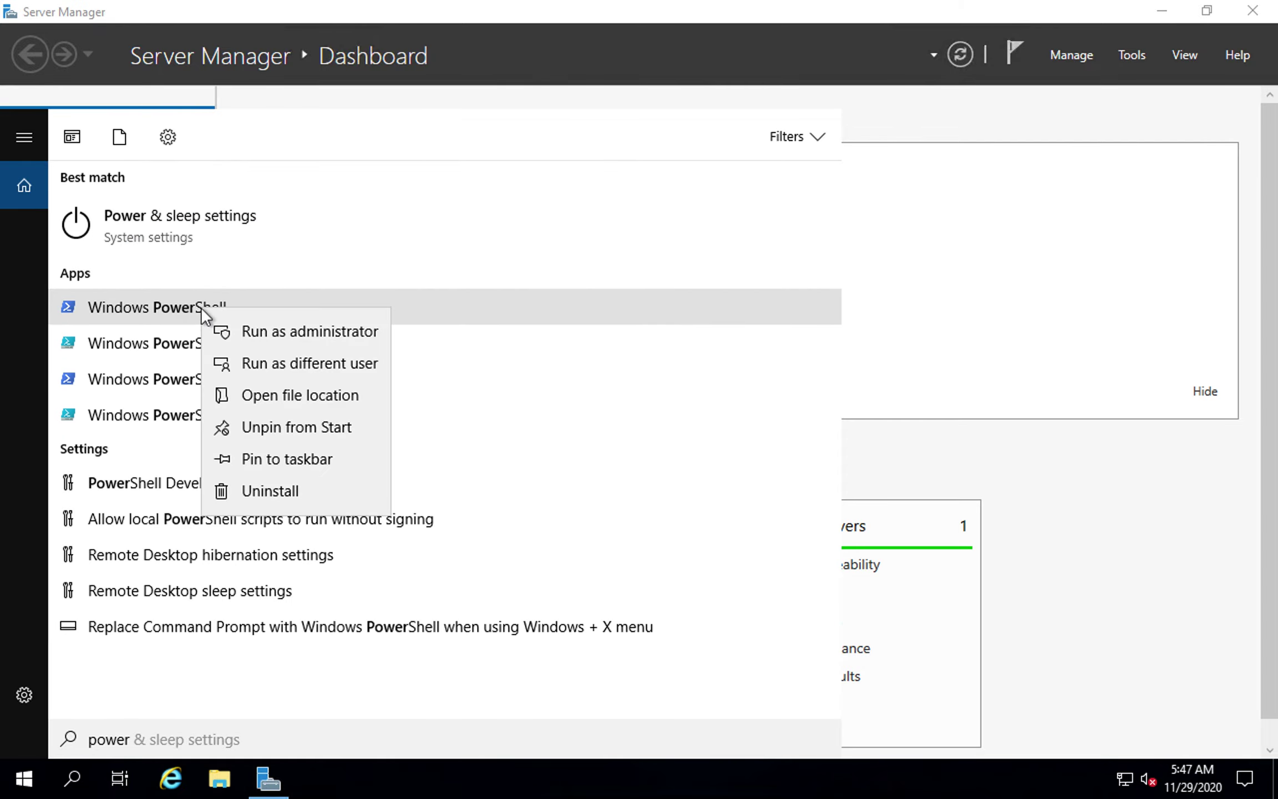
click(282, 330)
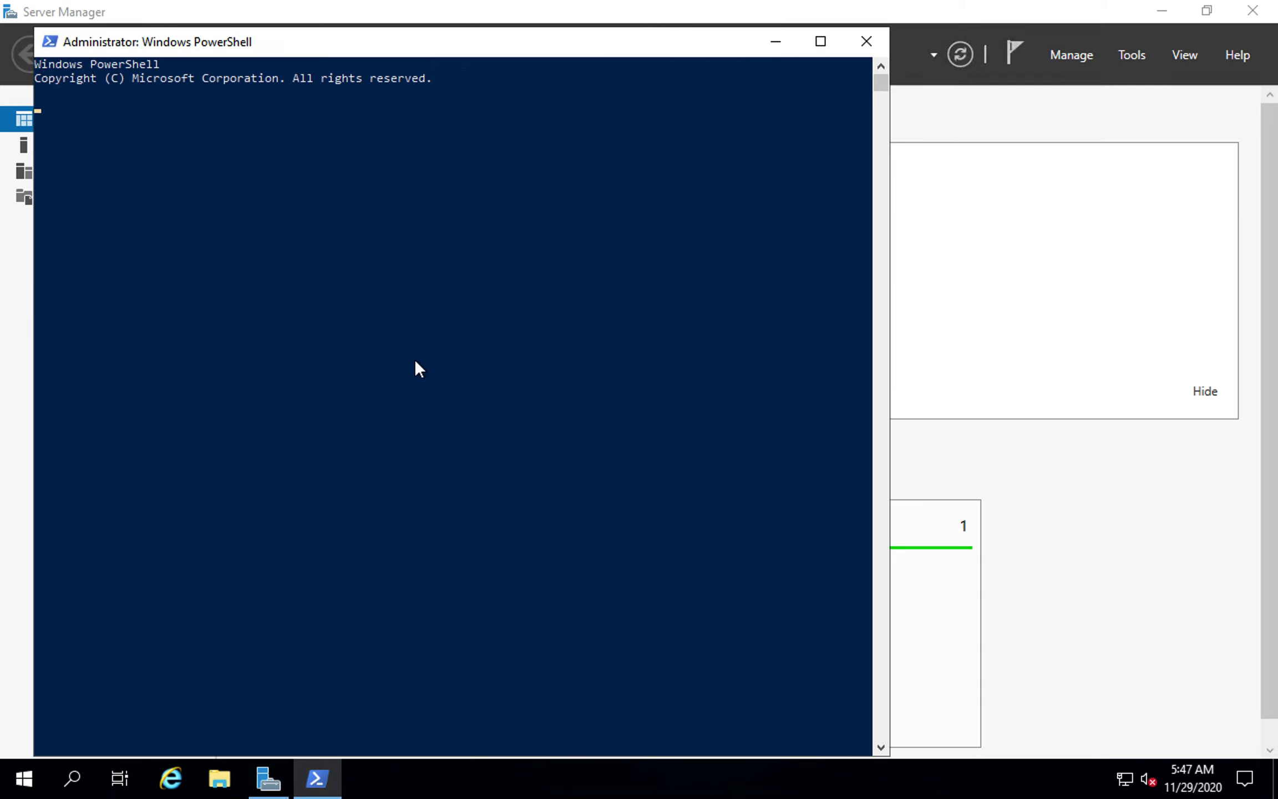
right_click(342, 167)
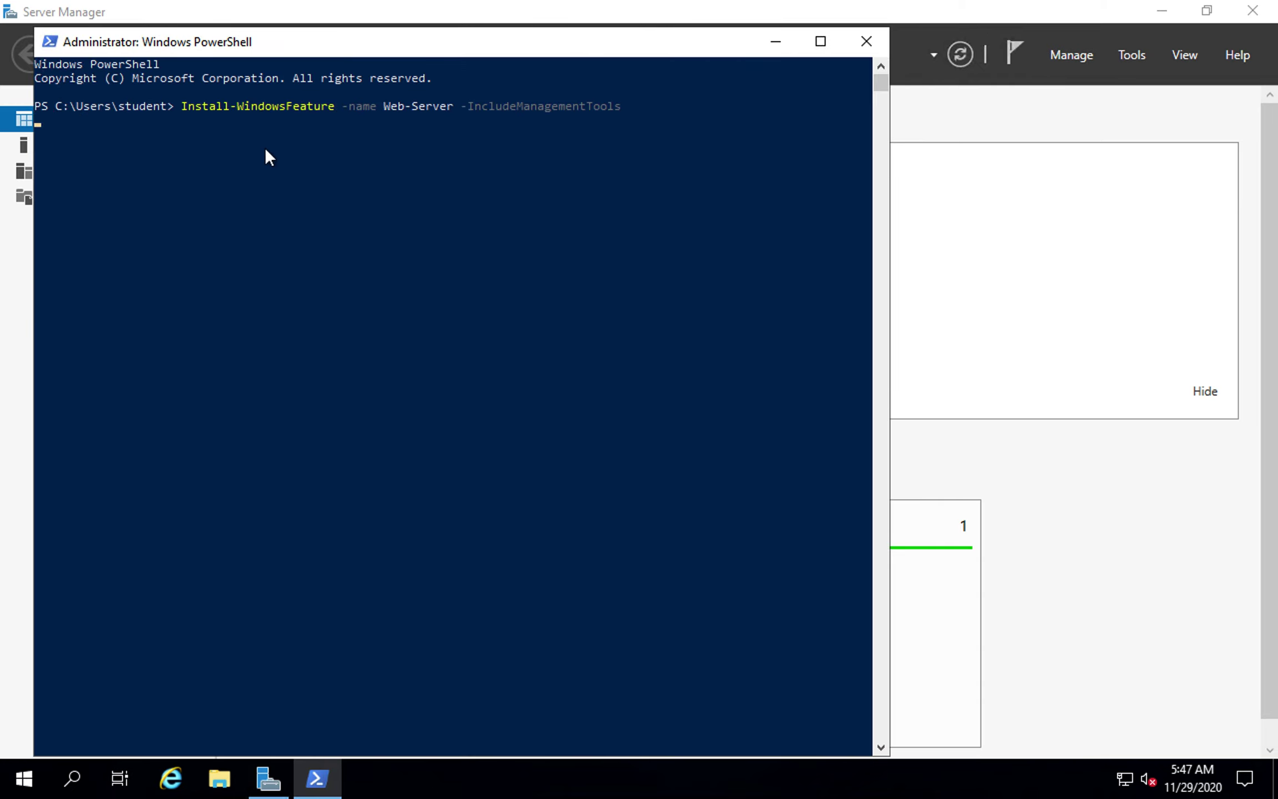